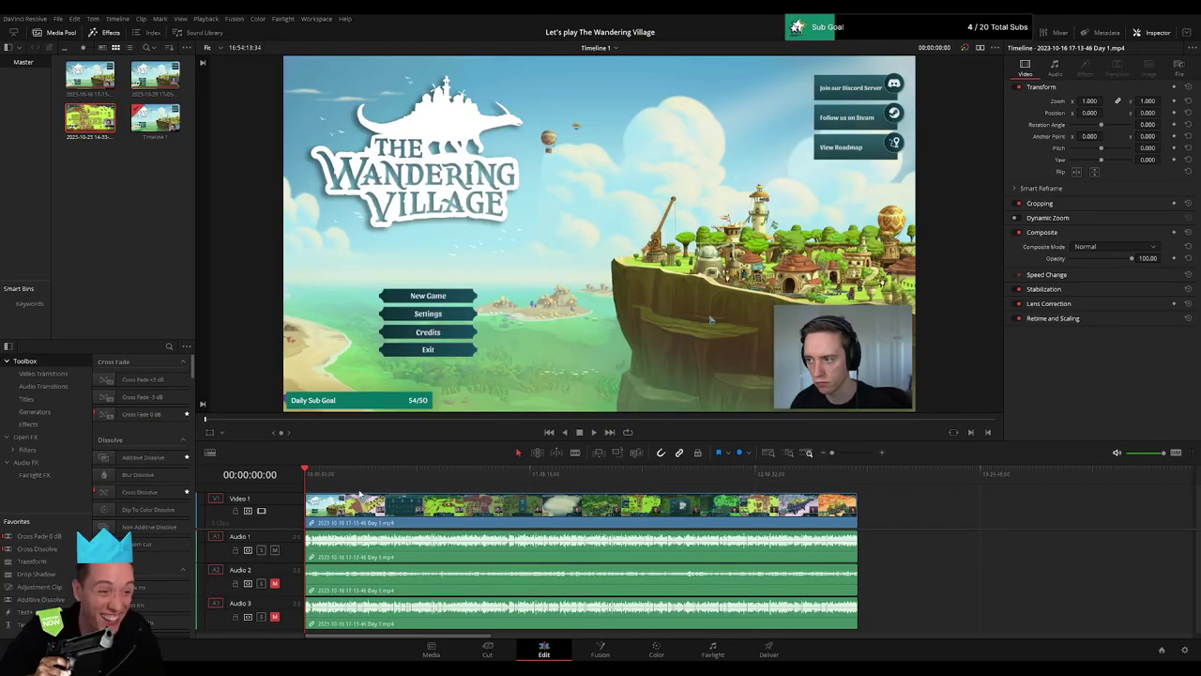
Step: Zoom in and trim the start edges of Audio 2, Audio 3, Audio 1 and Video 1
left_click_drag(831, 452, 853, 452)
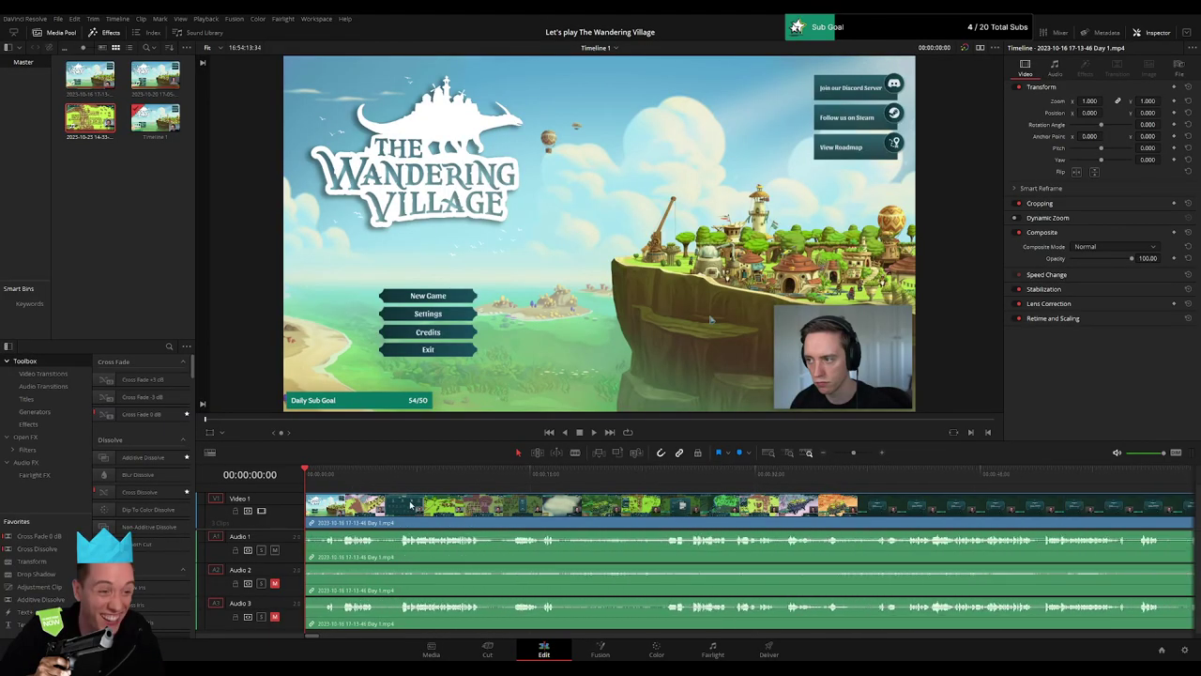
left_click_drag(320, 581, 321, 569)
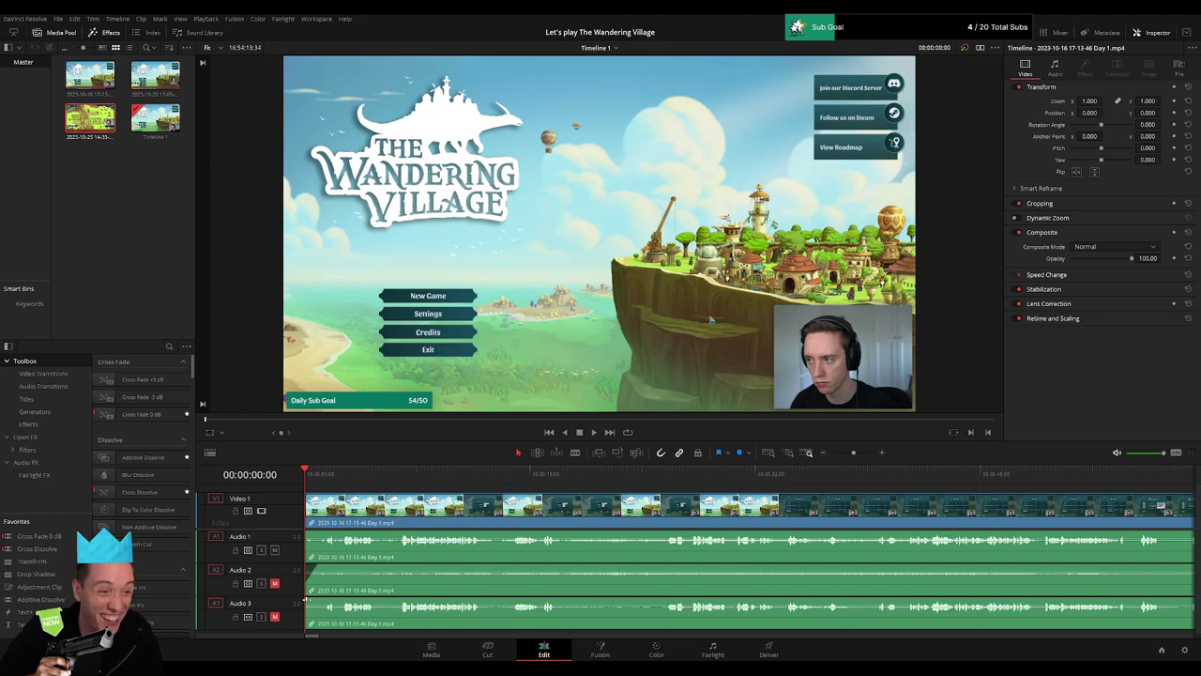
left_click_drag(313, 600, 313, 600)
left_click_drag(312, 540, 313, 541)
left_click_drag(307, 498, 313, 500)
Step: Play the edit from the beginning and zoom the timeline so the clips fill the width
key("space")
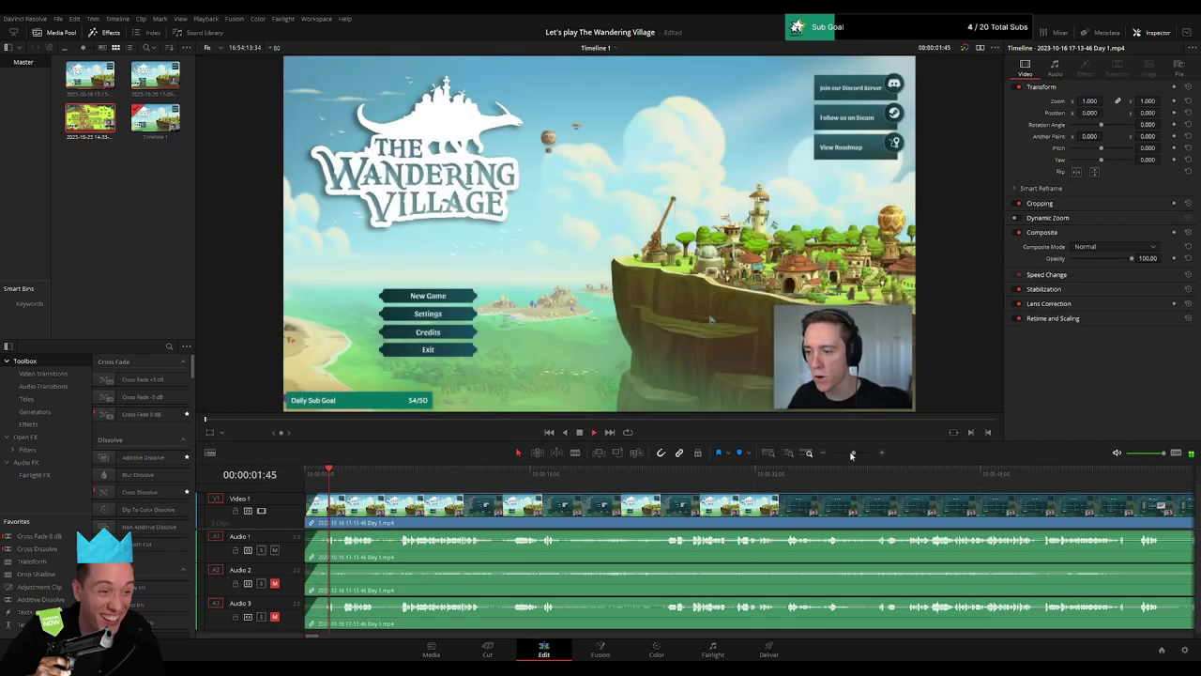
left_click_drag(853, 453, 832, 453)
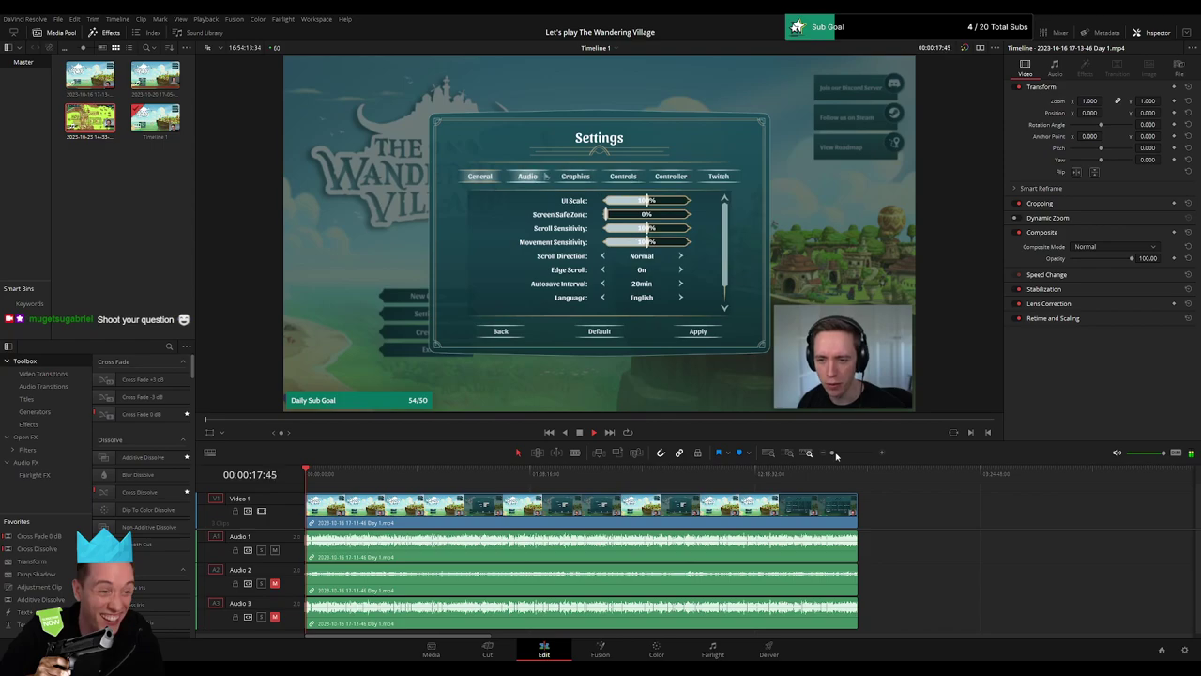
left_click_drag(836, 454, 829, 456)
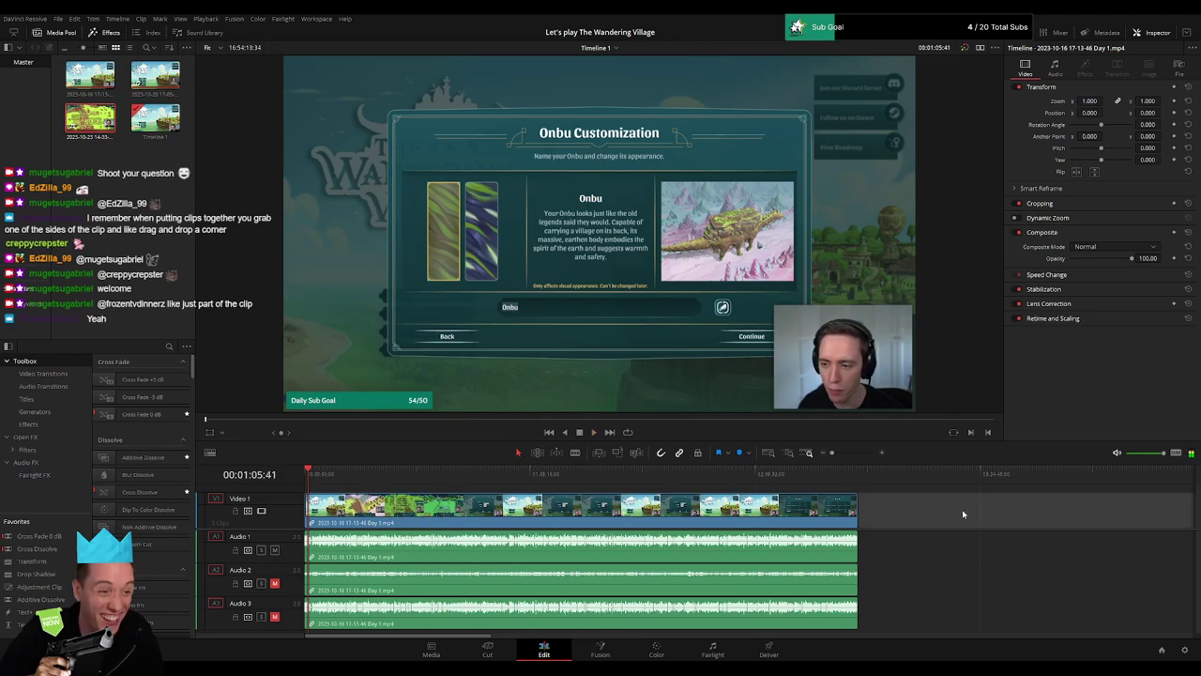
Step: Park the playhead at 02:09:25:20 and switch to separate source and timeline viewers
left_click(674, 473)
key("End")
scroll(563, 485, "down", 5)
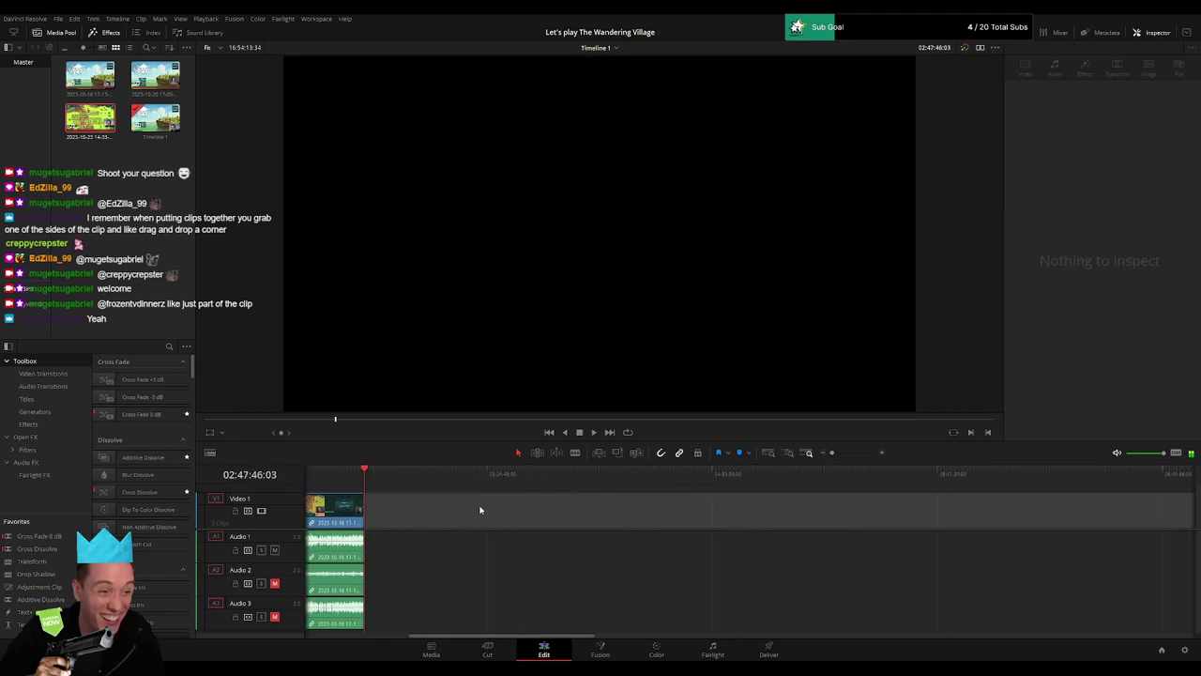
scroll(420, 485, "up", 4)
left_click(559, 474)
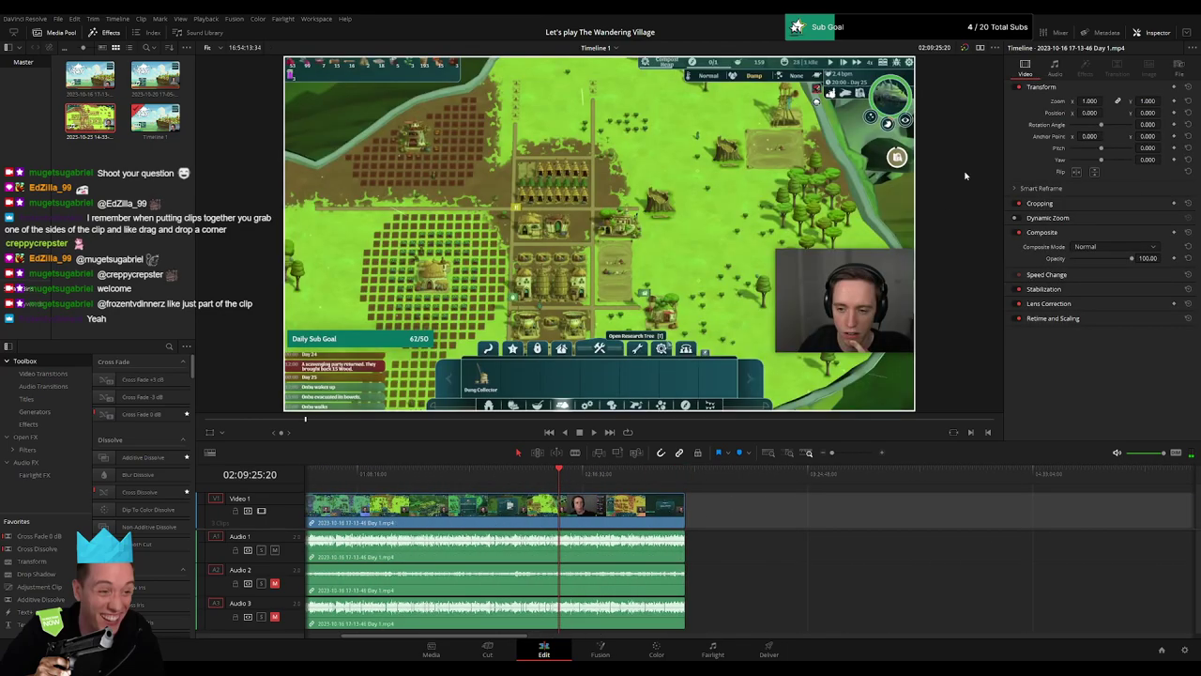
left_click(979, 49)
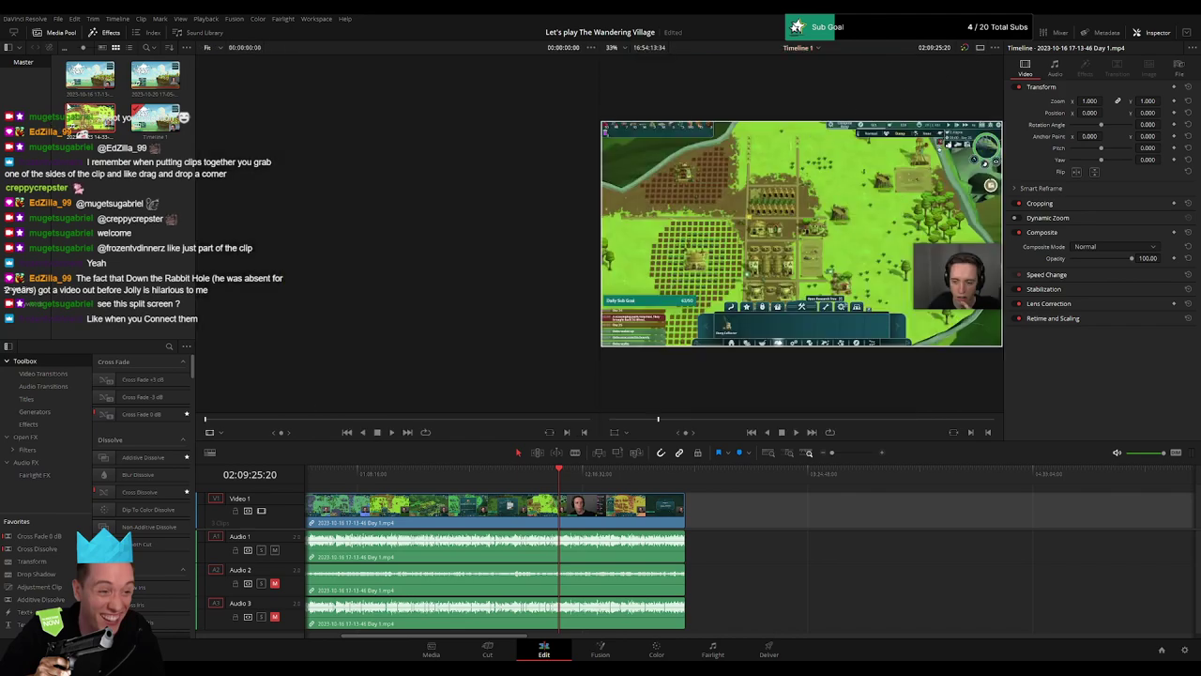
Step: Load the gameplay recording into the source viewer and play from 00:56:36:21
double_click(87, 83)
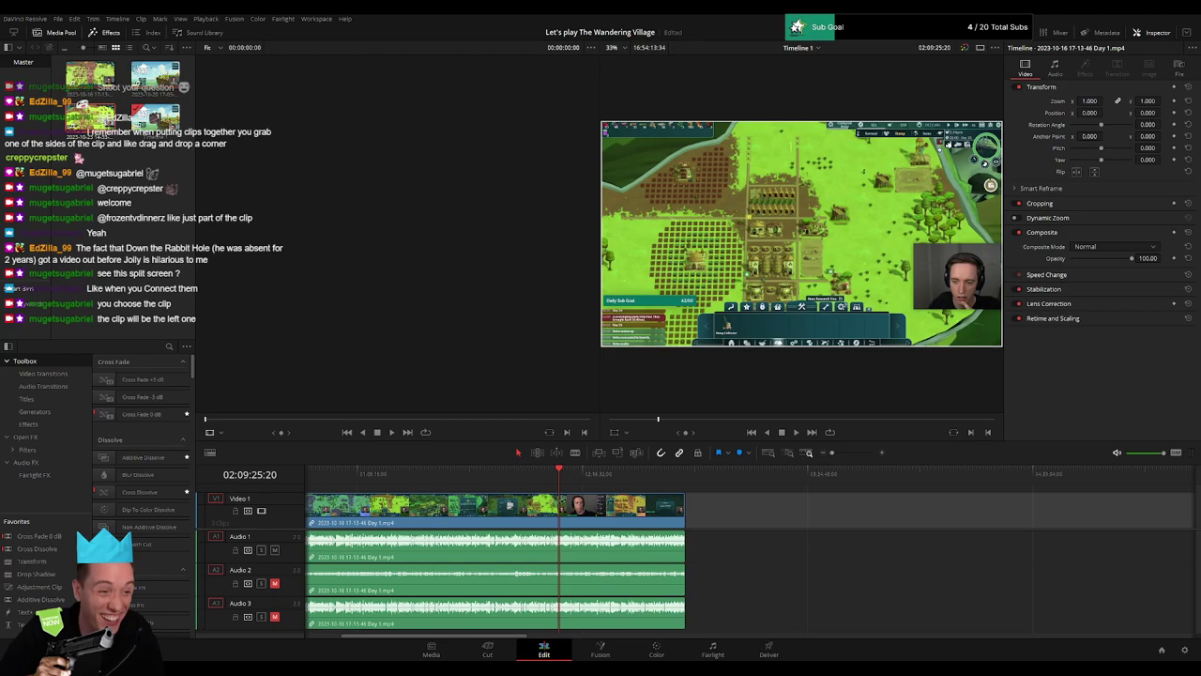
left_click(86, 81)
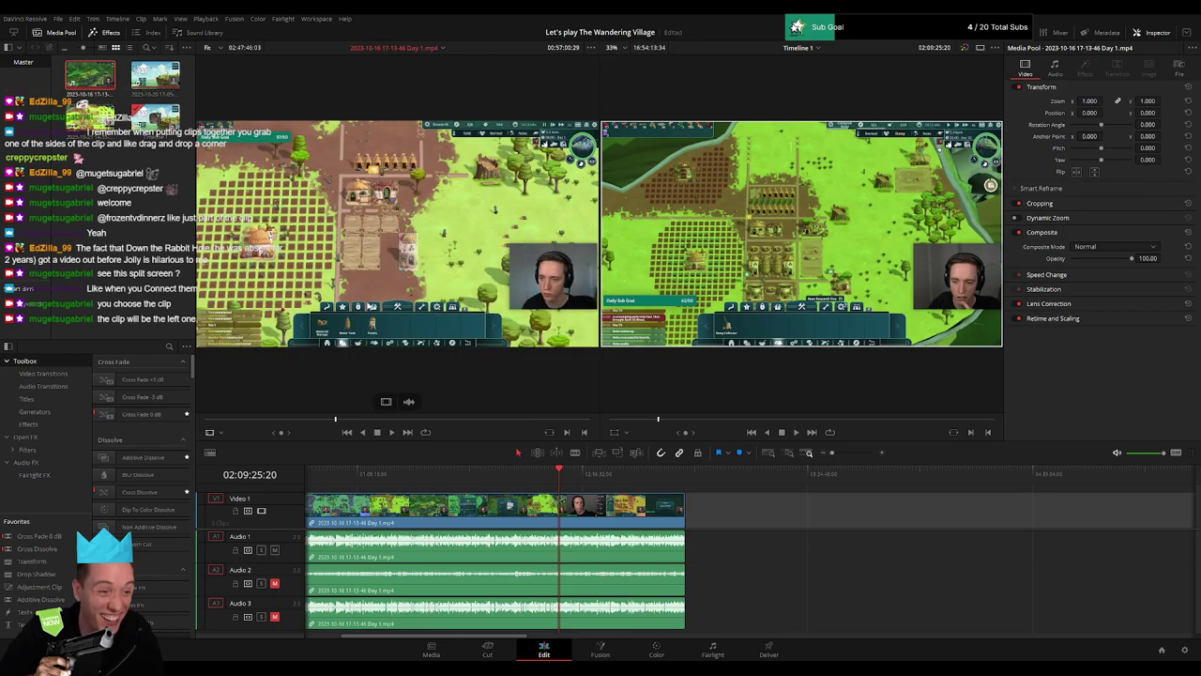
left_click_drag(335, 420, 313, 422)
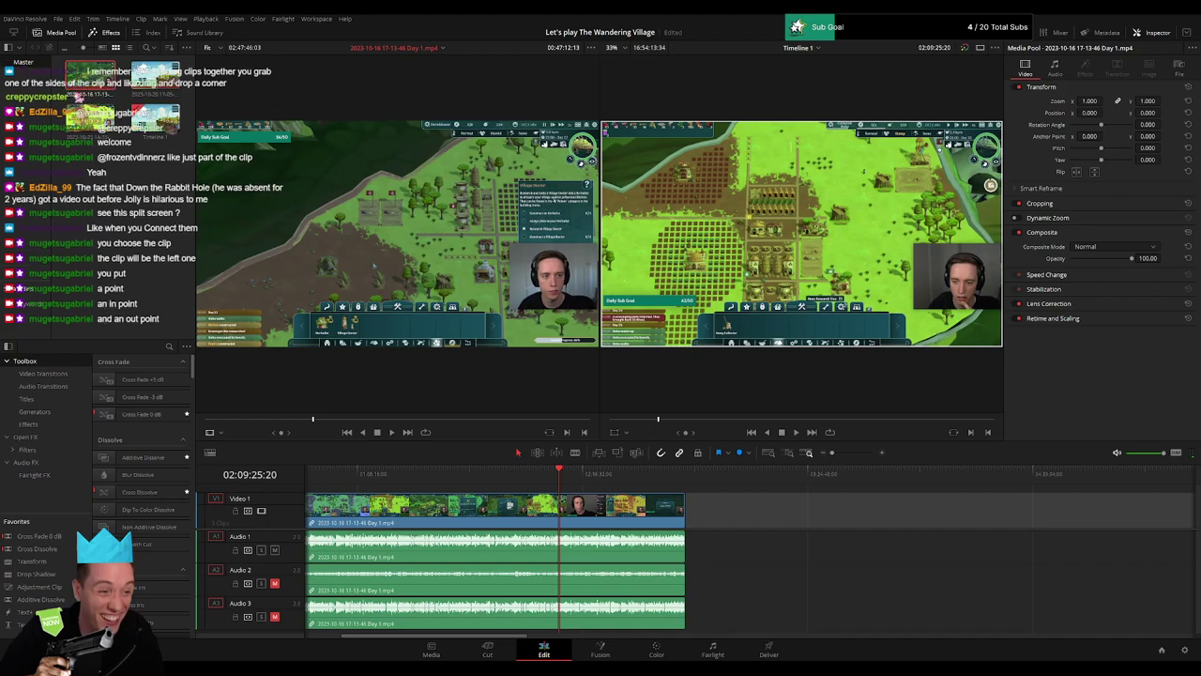
left_click(335, 418)
key("space")
key("space")
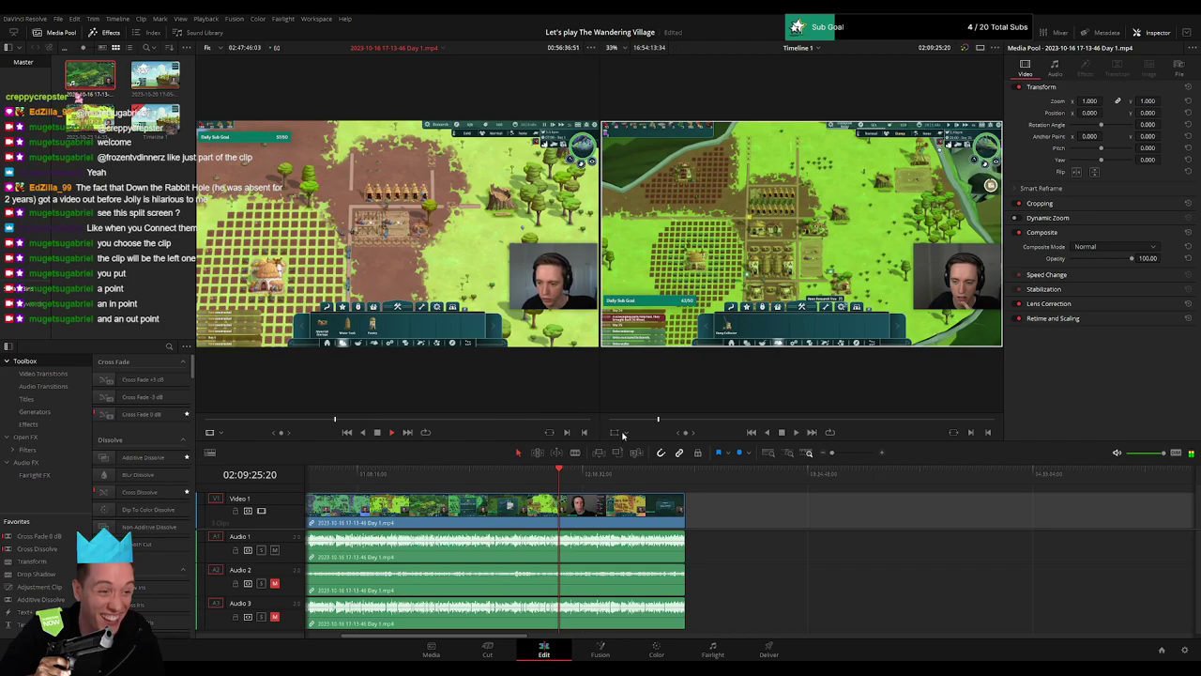
Step: Mark an in/out range near the pause-menu scene and drop it on the timeline after the main clip
left_click(566, 433)
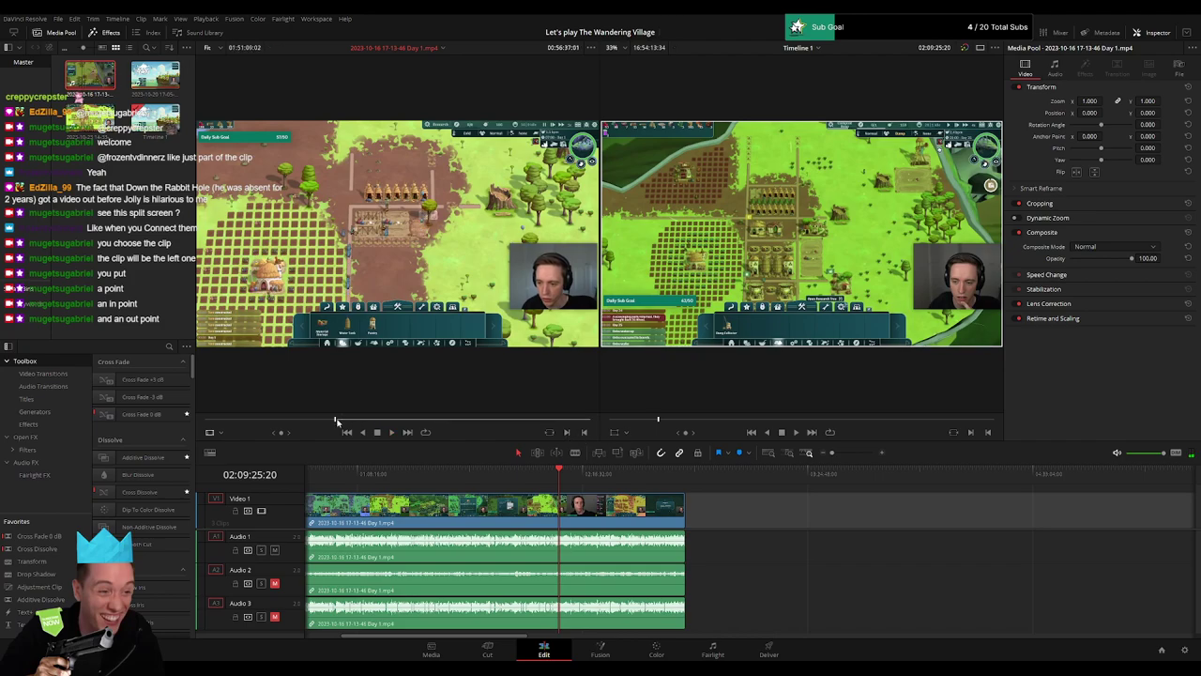
left_click(346, 420)
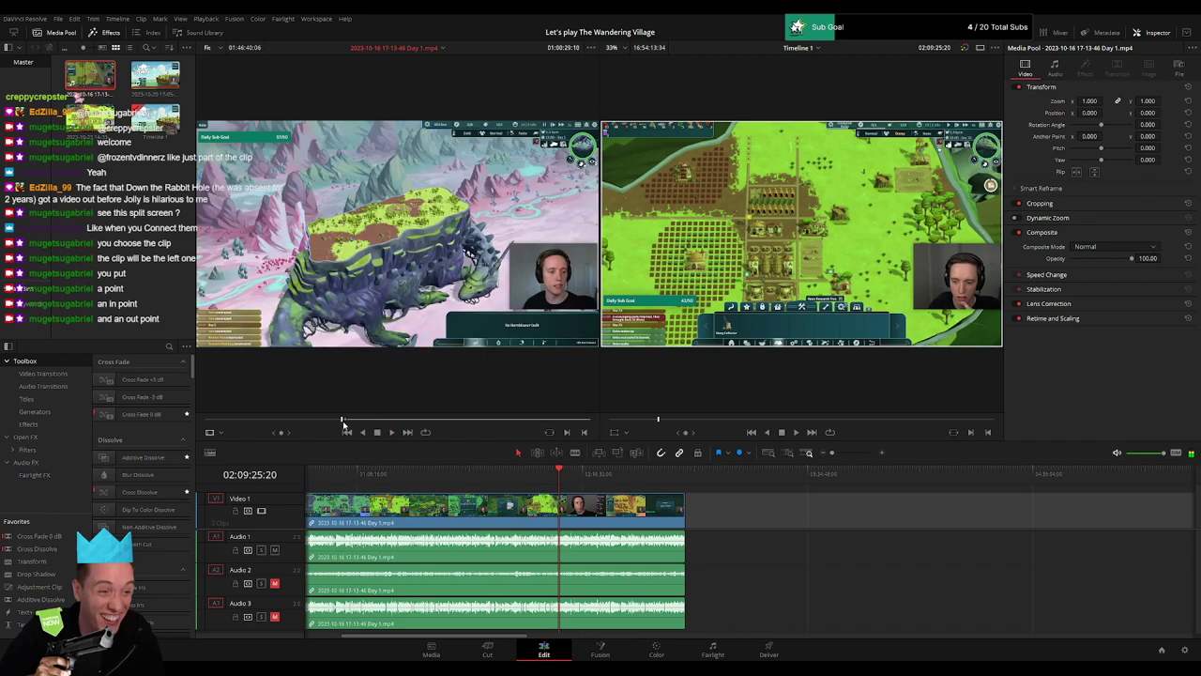
left_click_drag(349, 424, 370, 420)
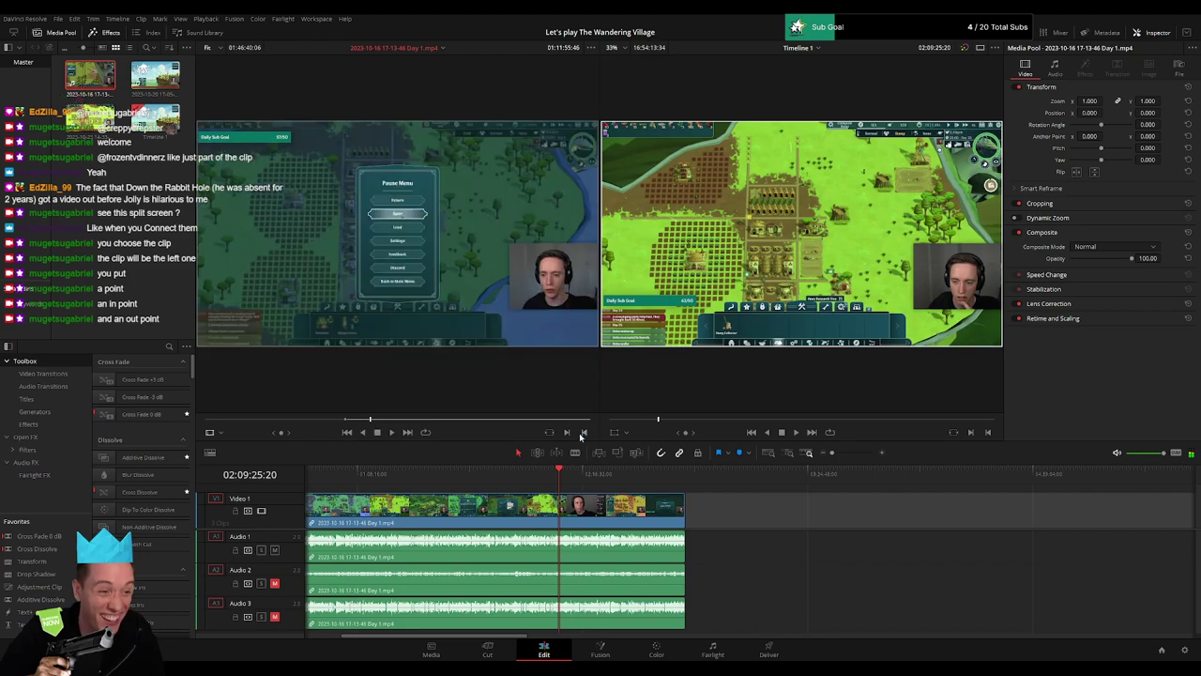
left_click_drag(422, 333, 821, 507)
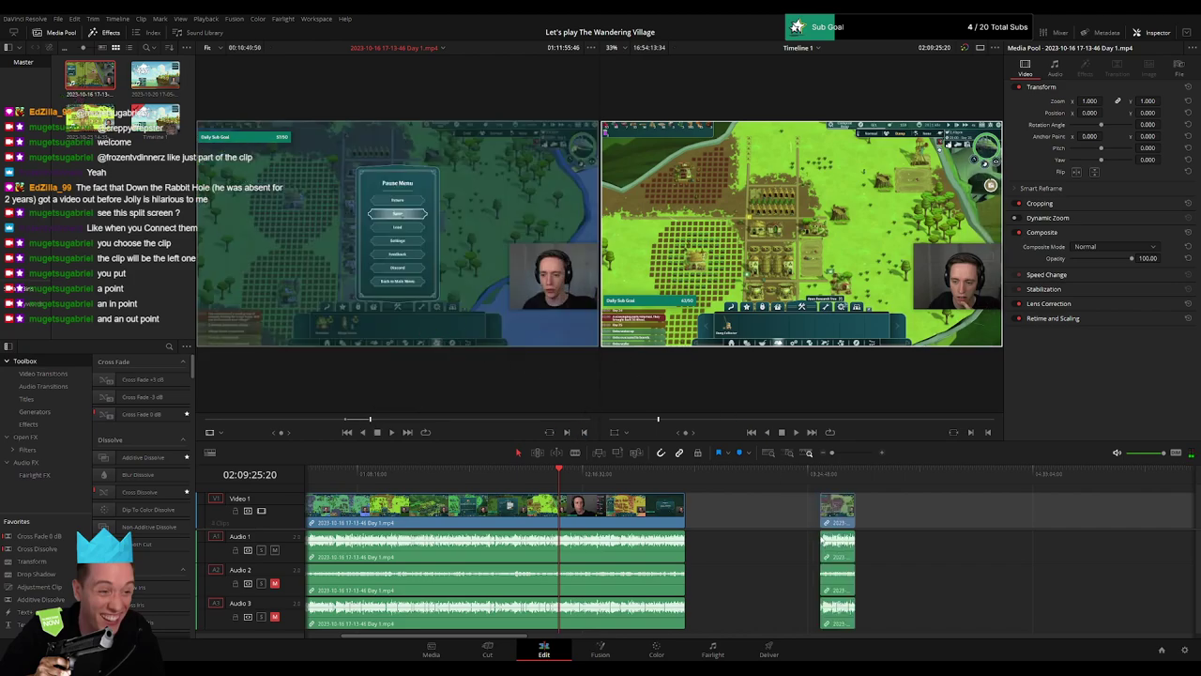
Step: Undo the added clip and play the timeline from the start in a single viewer
left_click(821, 481)
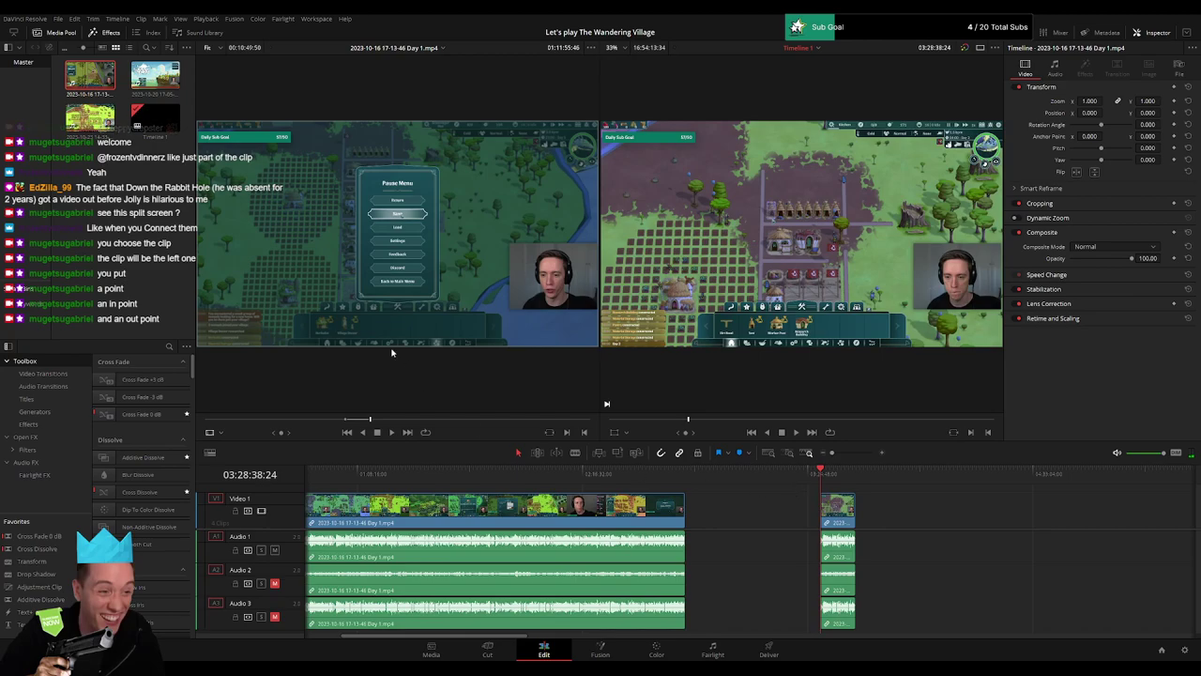
key("ctrl+z")
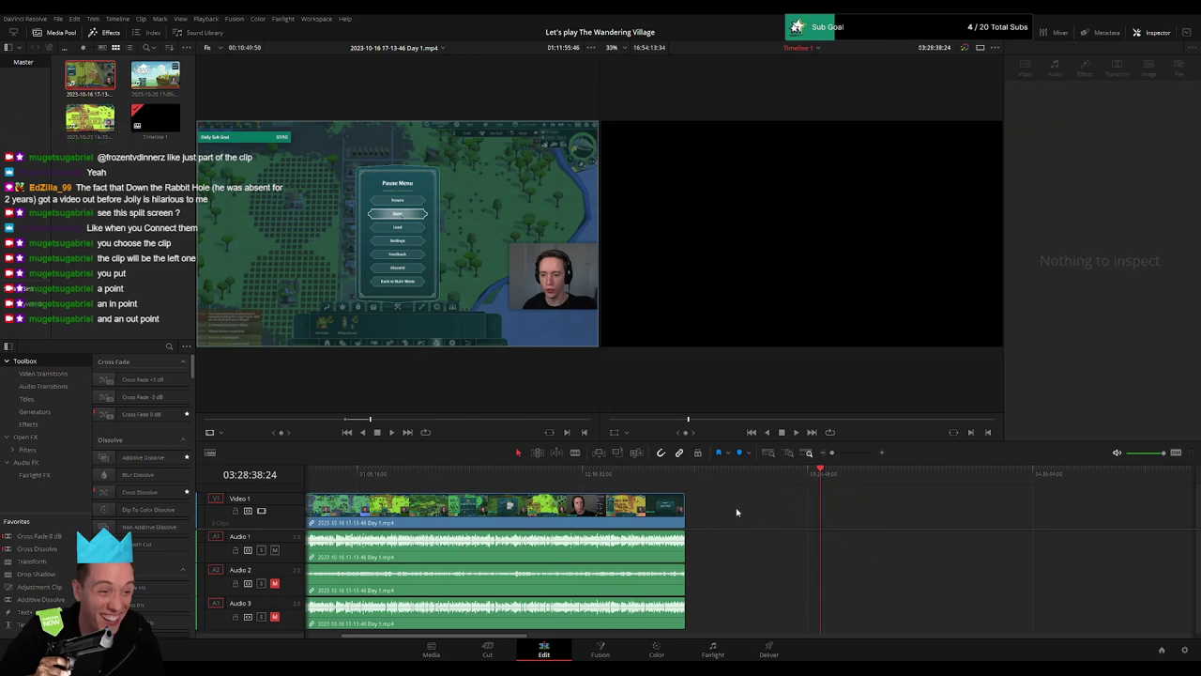
left_click(737, 511)
left_click(979, 47)
key("Home")
key("space")
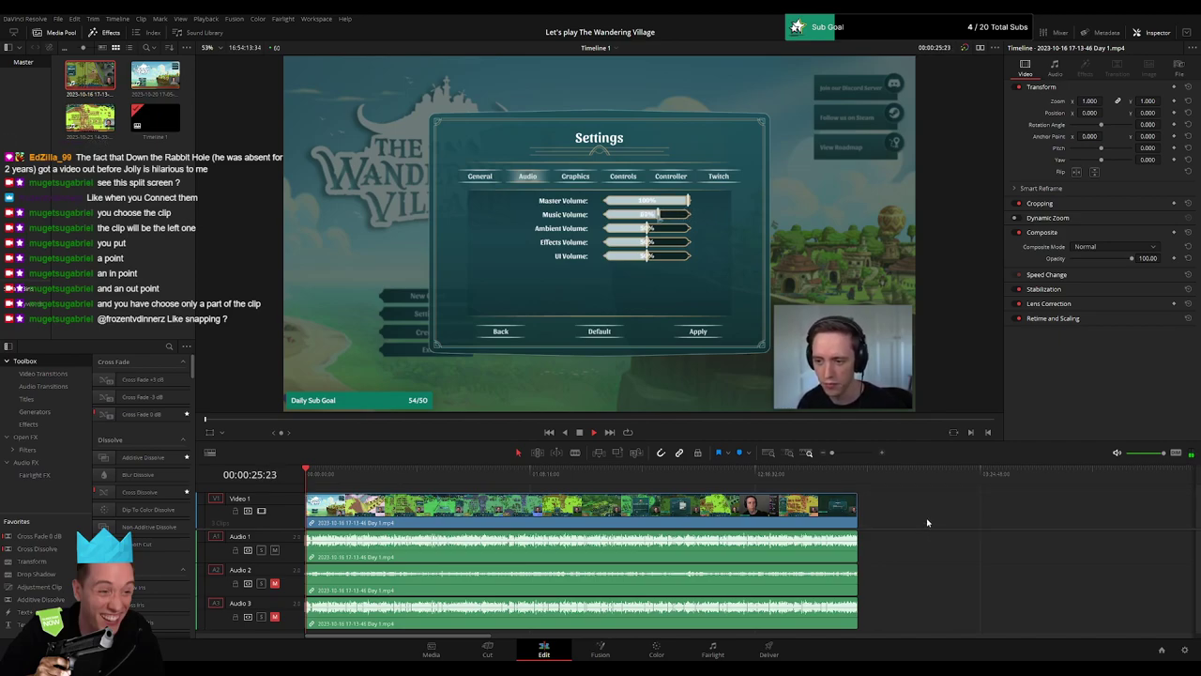
Step: Return to dual viewers and re-add the marked section right after the main clip
left_click(852, 479)
left_click(980, 49)
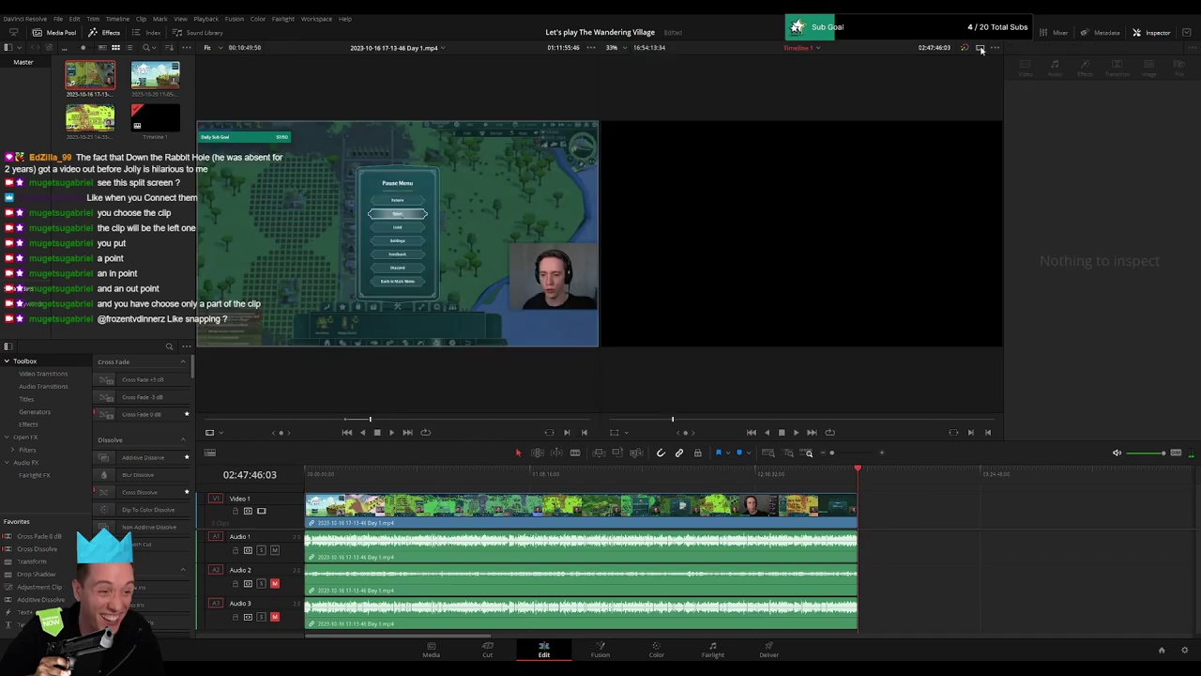
left_click(886, 474)
left_click_drag(422, 411, 903, 512)
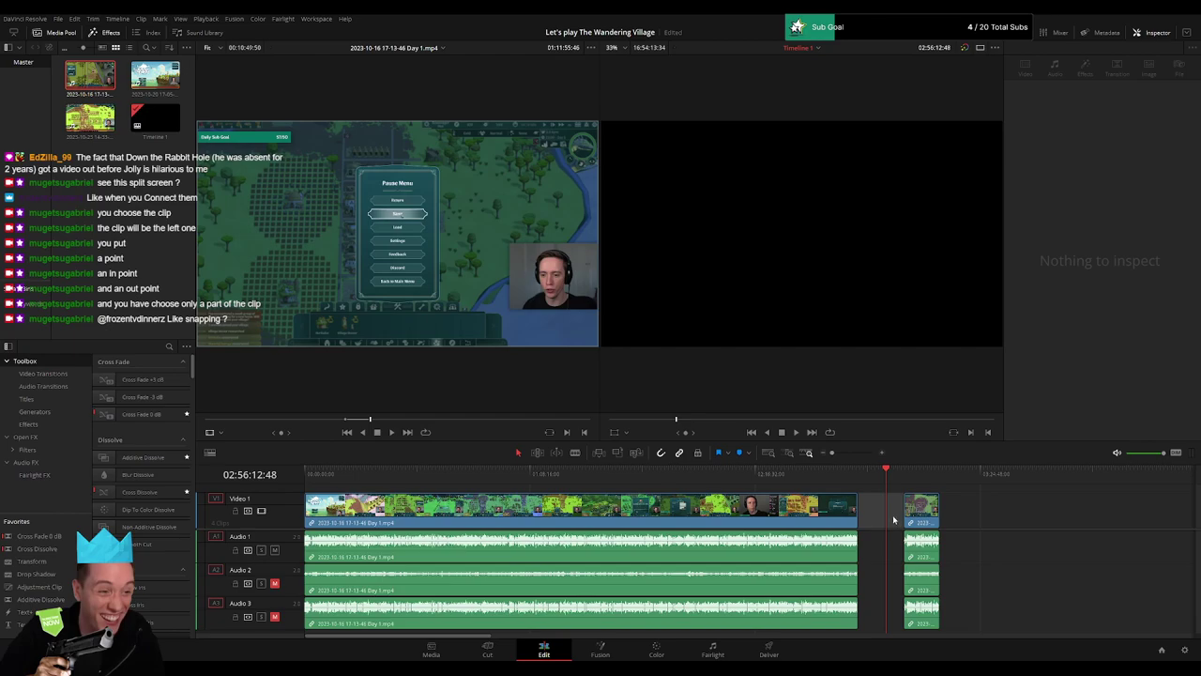
key("Delete")
Step: Shift the short clip along the timeline, then delete it
left_click_drag(878, 514, 941, 505)
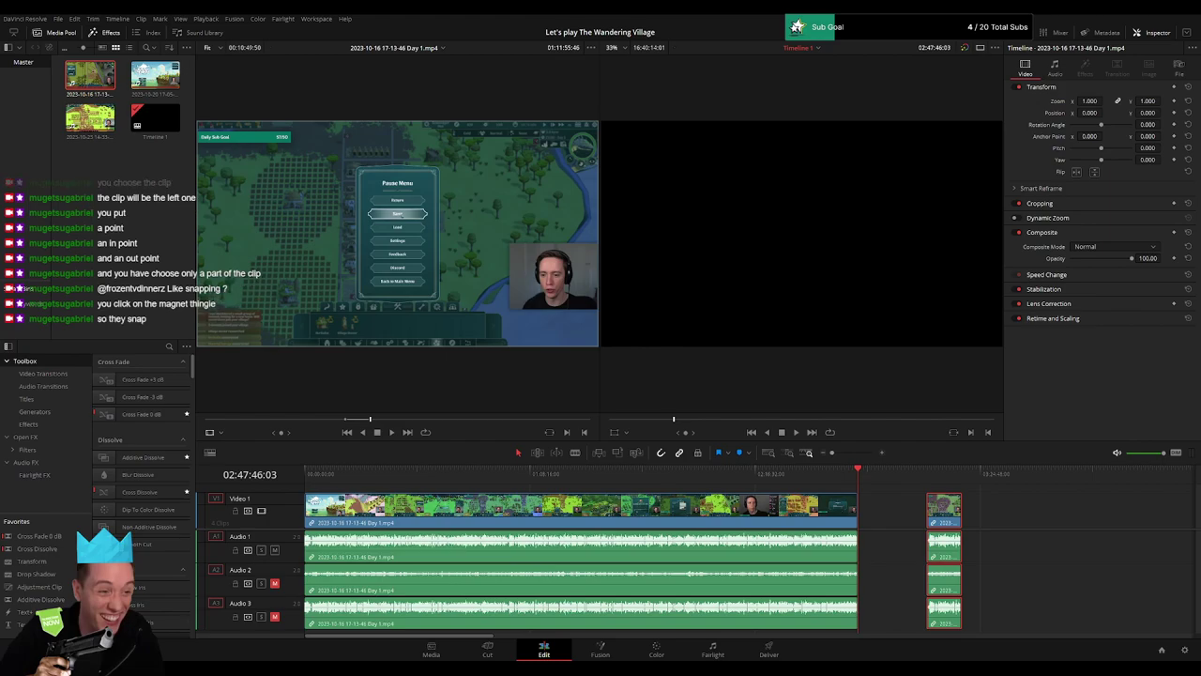
left_click_drag(943, 509, 920, 508)
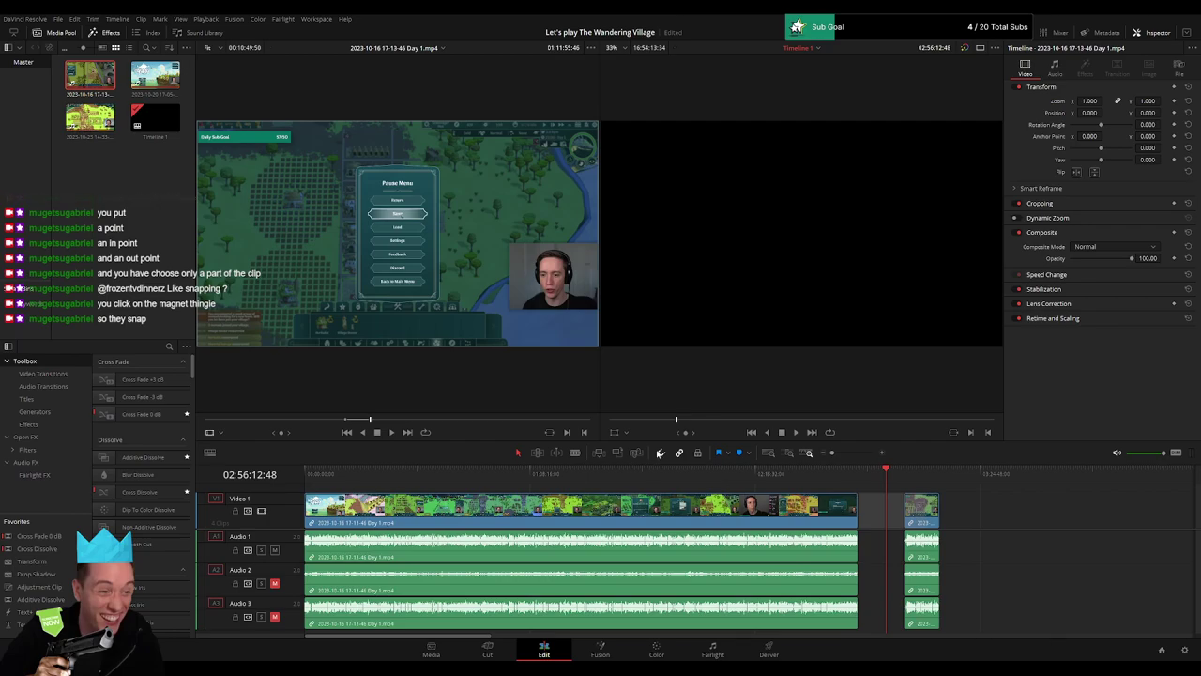
key("Delete")
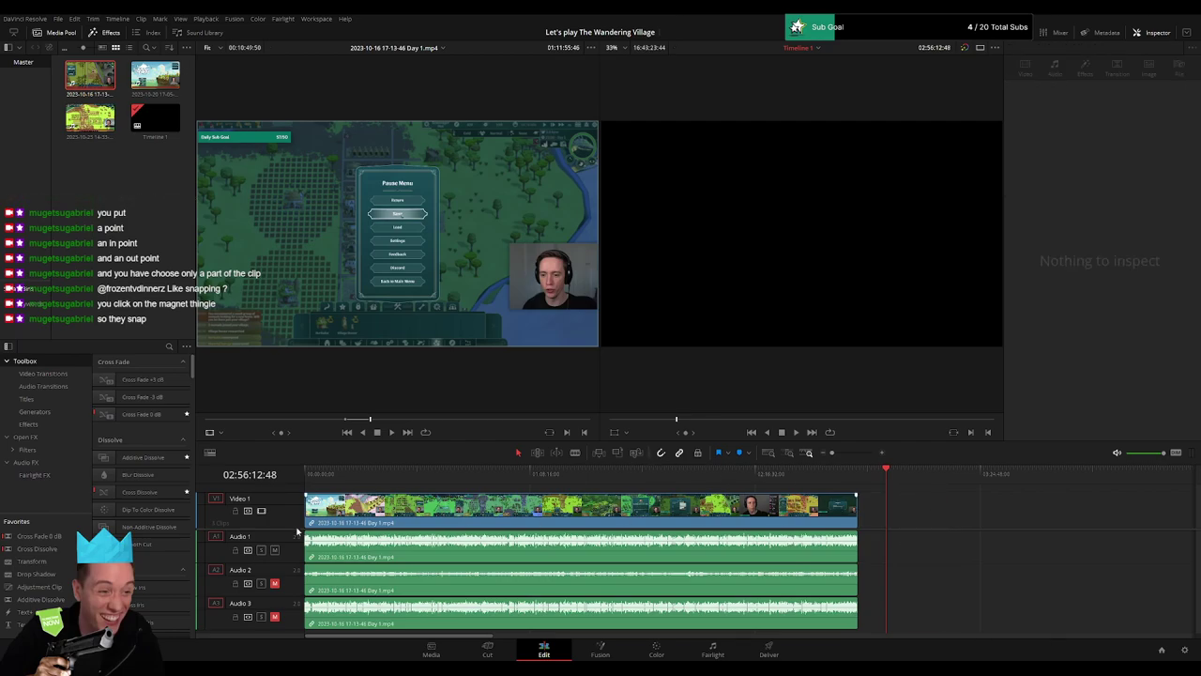
left_click(309, 478)
key("space")
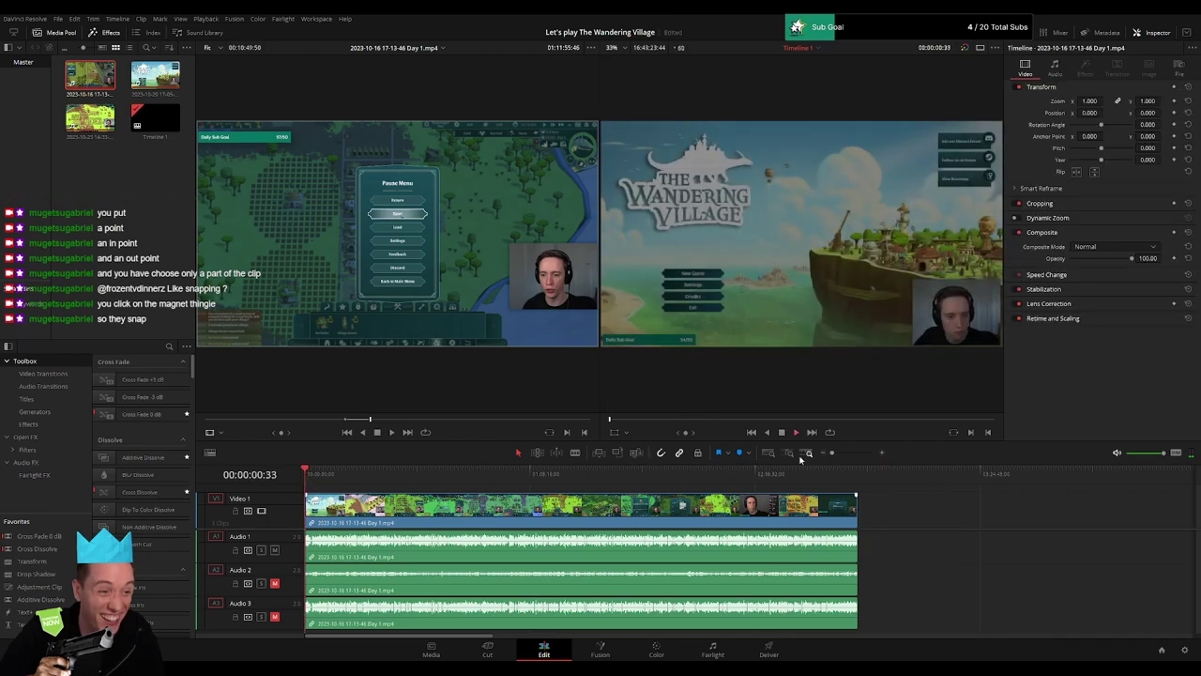
left_click(980, 48)
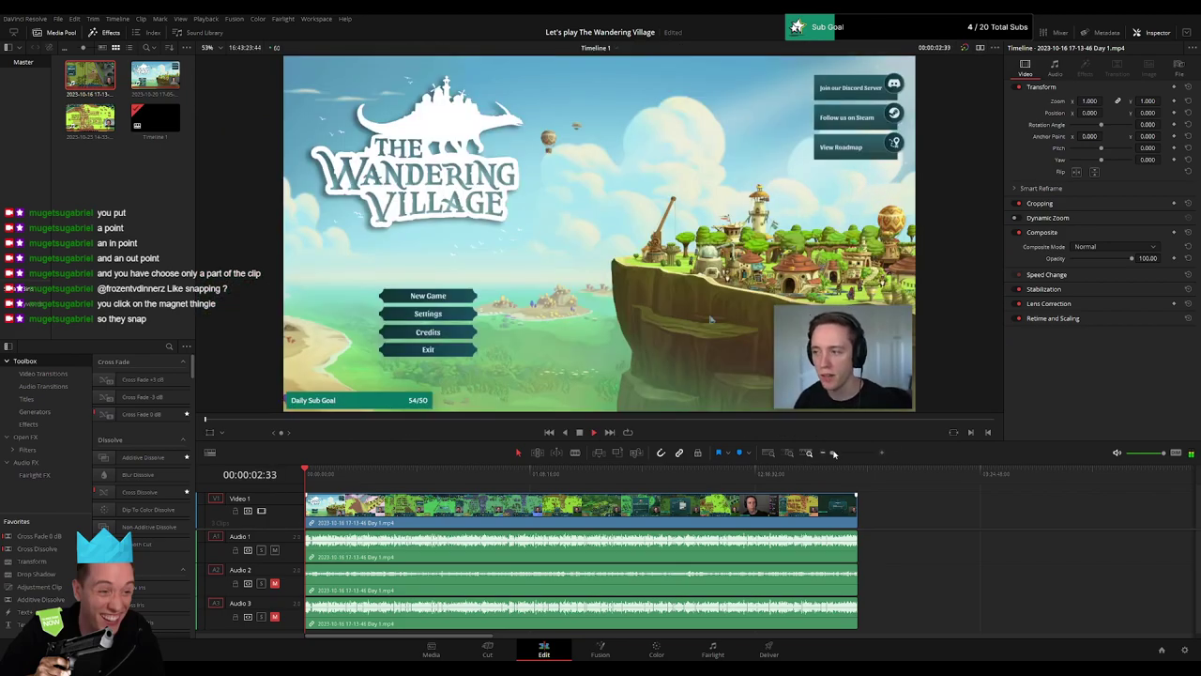
left_click_drag(831, 453, 848, 454)
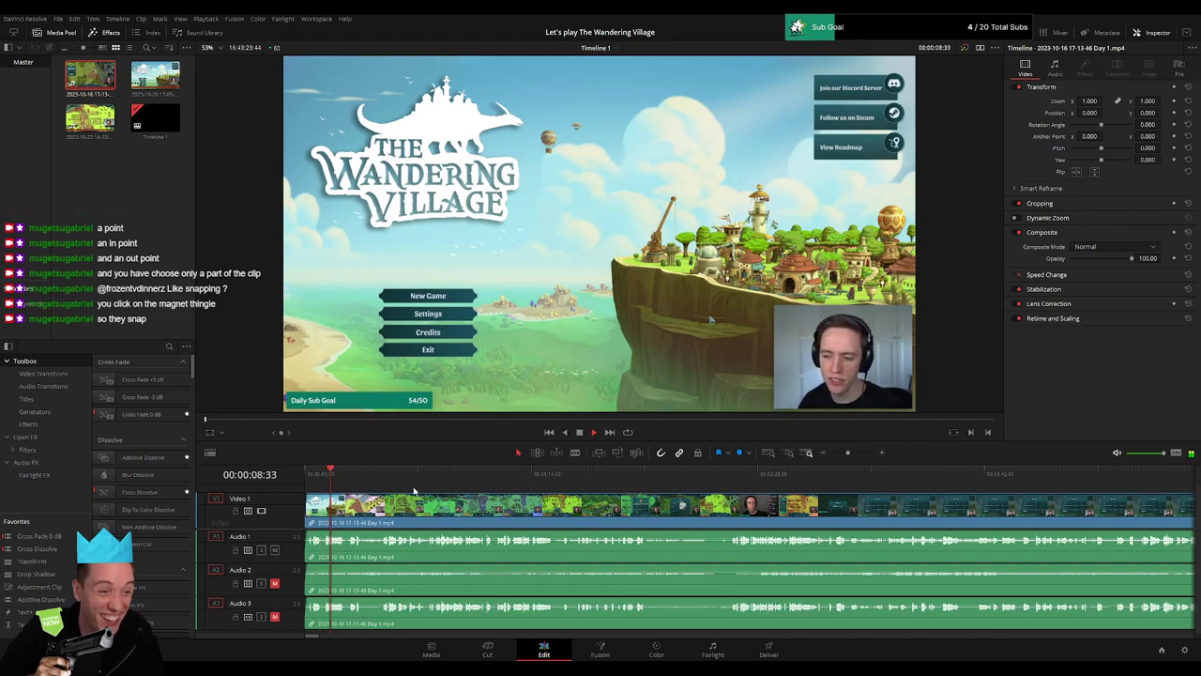
left_click_drag(566, 479, 583, 485)
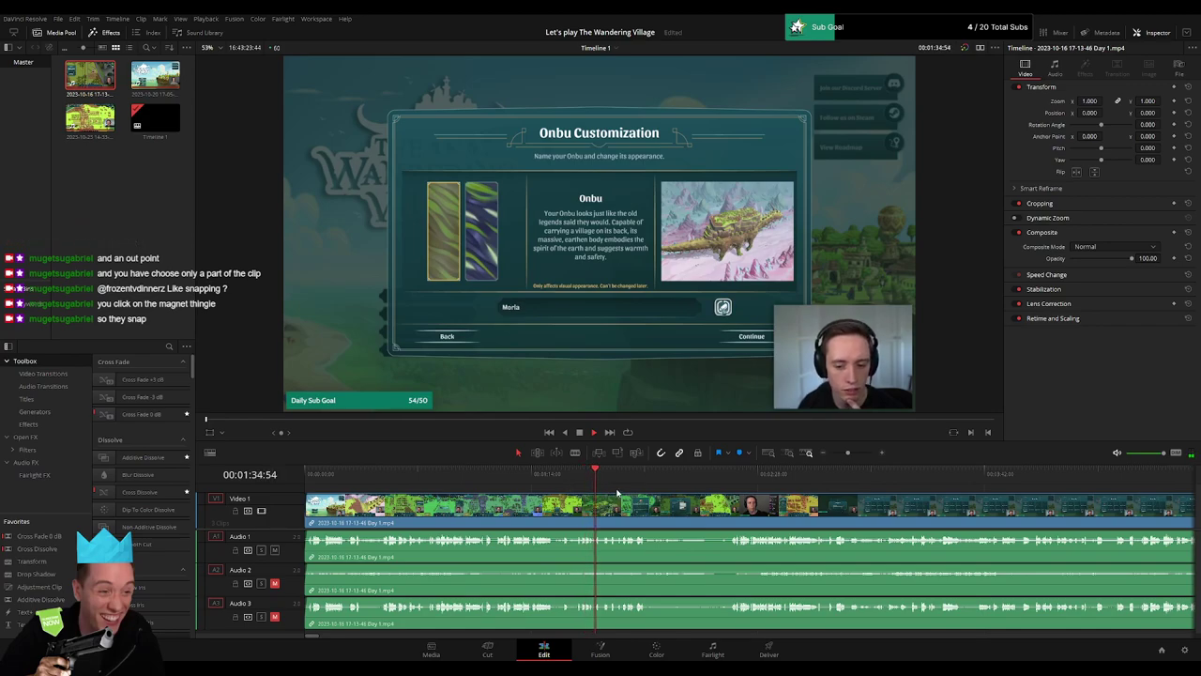
left_click(536, 476)
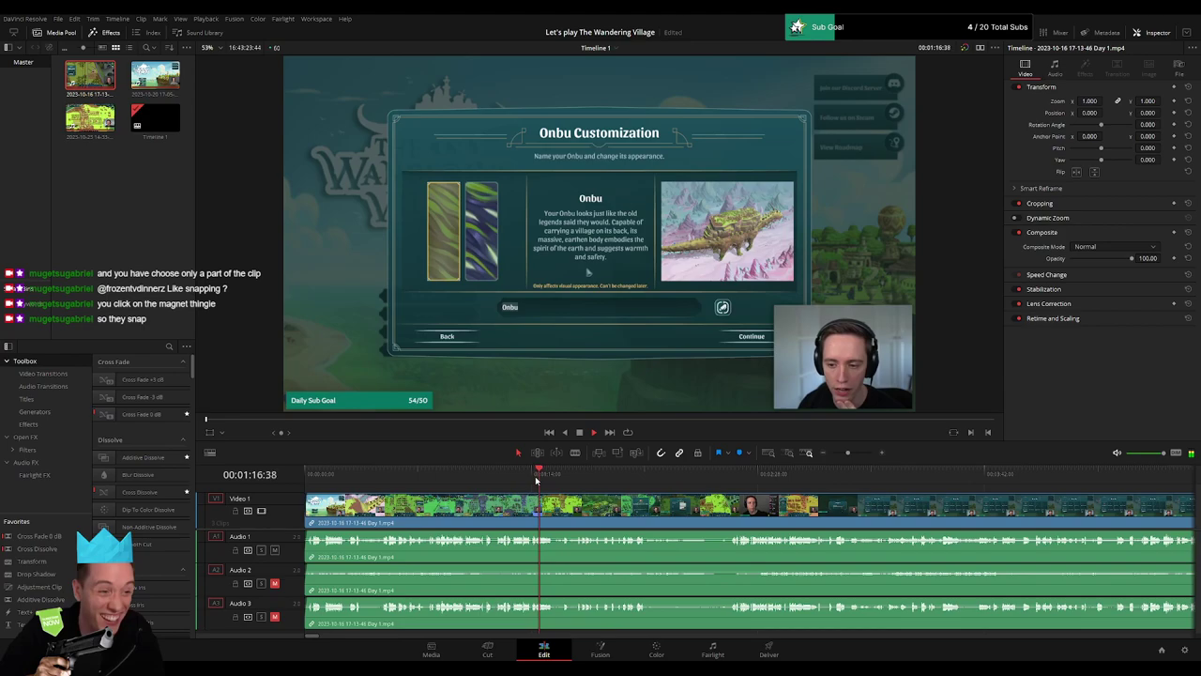
left_click_drag(536, 480, 711, 482)
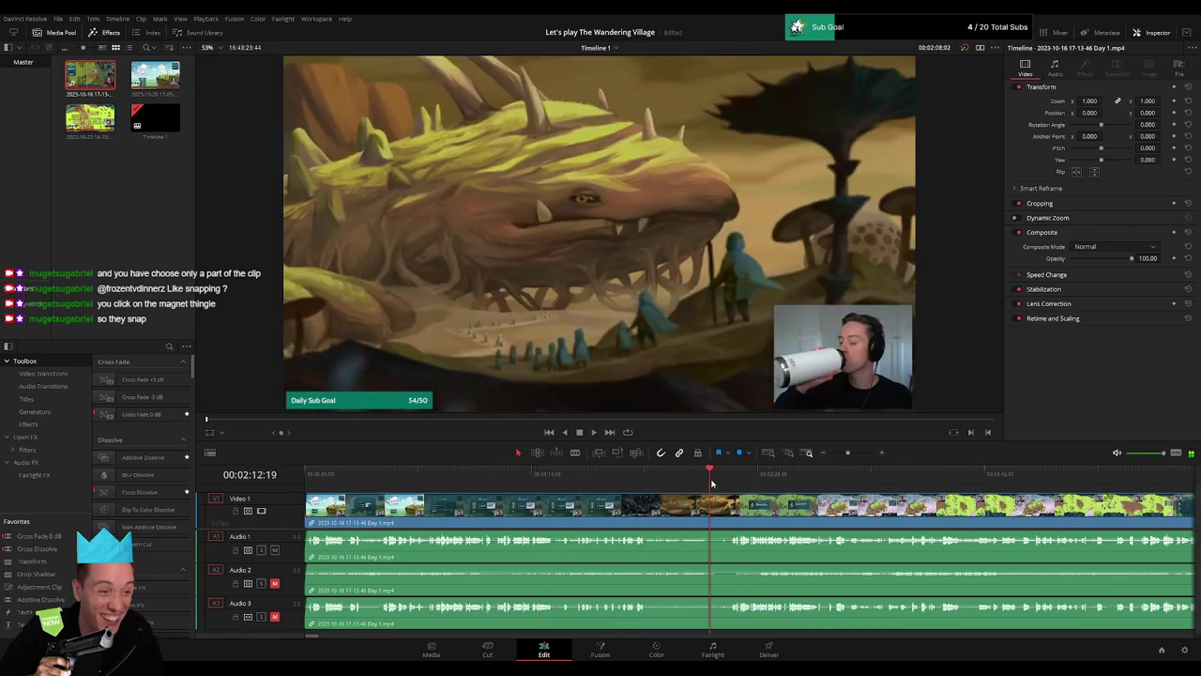
mouse_move(712, 482)
left_mouse_down()
mouse_move(610, 482)
mouse_move(622, 482)
left_mouse_up()
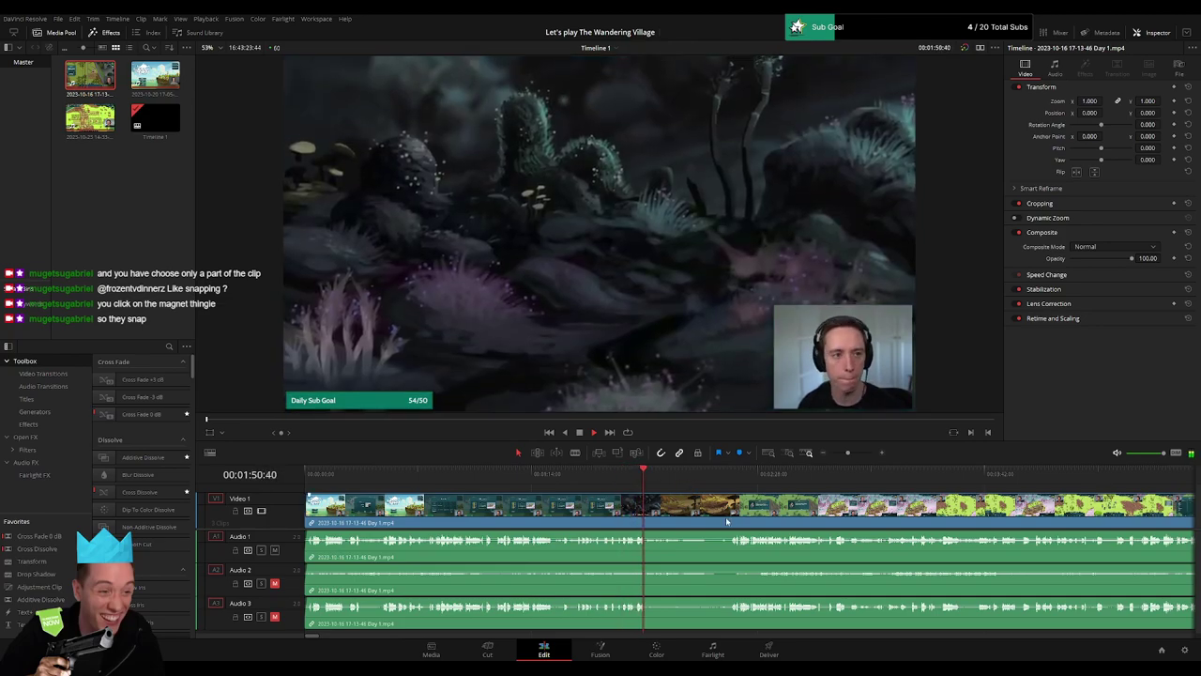
scroll(638, 506, "right", 3)
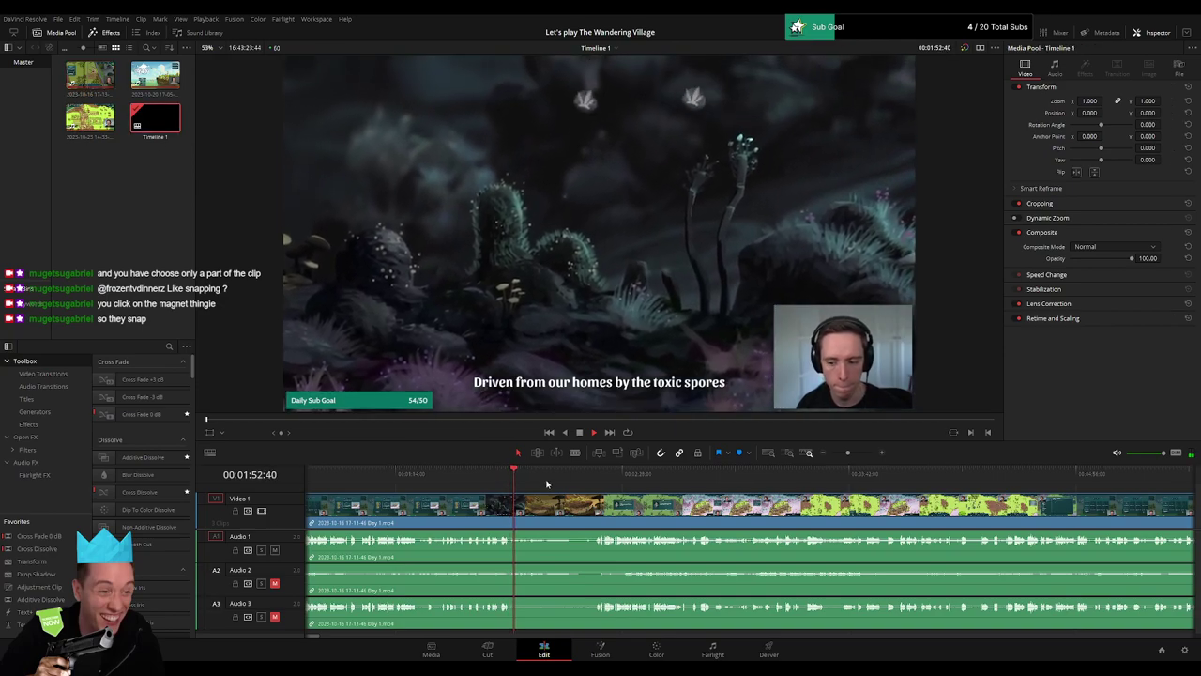
scroll(488, 493, "right", 2)
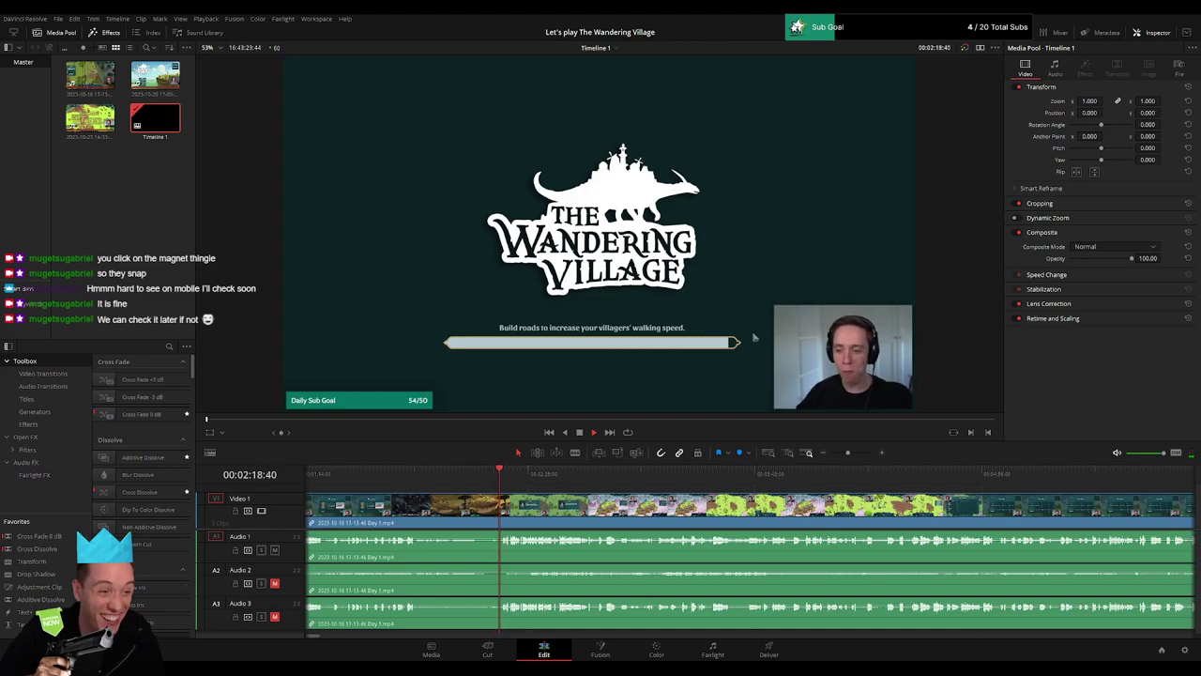
Step: Zoom out, scrub to about 52 minutes into the recording, zoom back in and play
left_click(530, 490)
left_click_drag(847, 452, 828, 454)
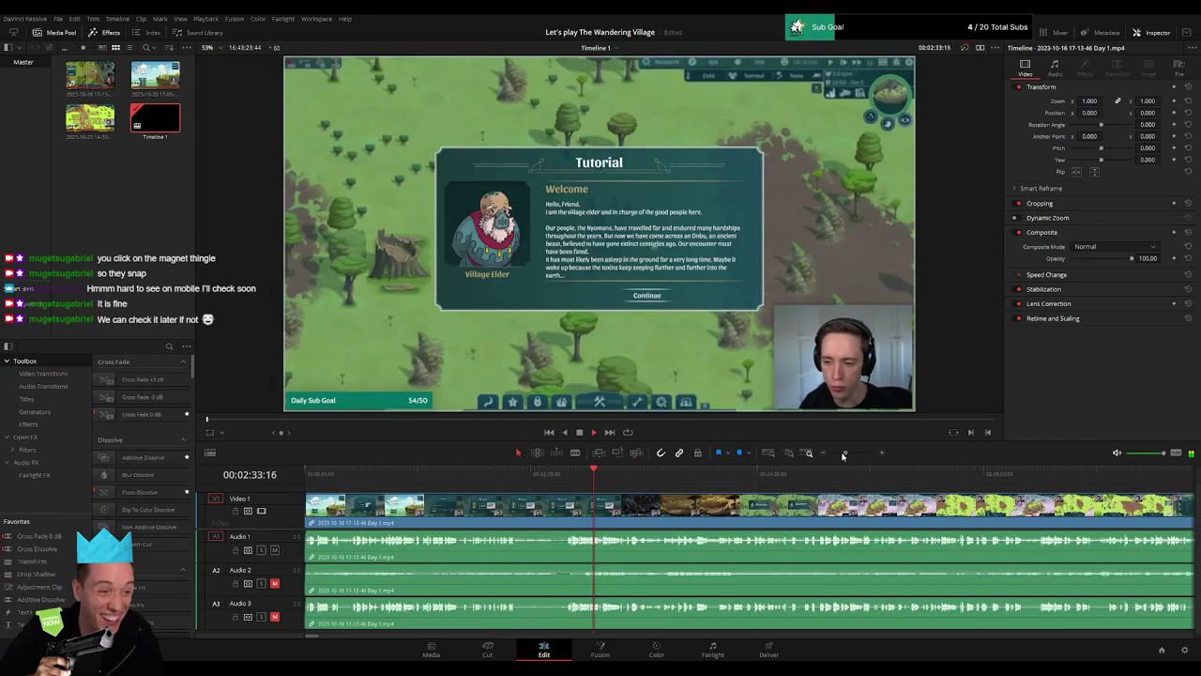
left_click_drag(312, 474, 477, 476)
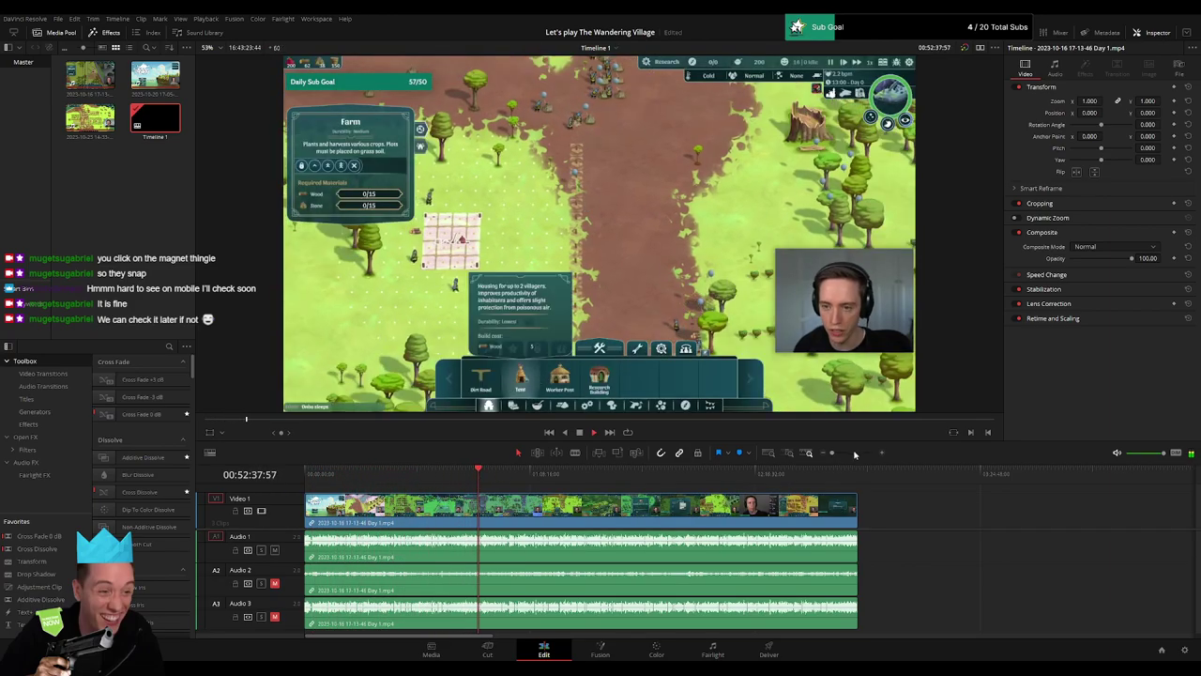
left_click_drag(832, 452, 851, 454)
key("space")
Step: Review the farm-building footage back and forth until the build menu opens near 00:52:12
left_click(703, 474)
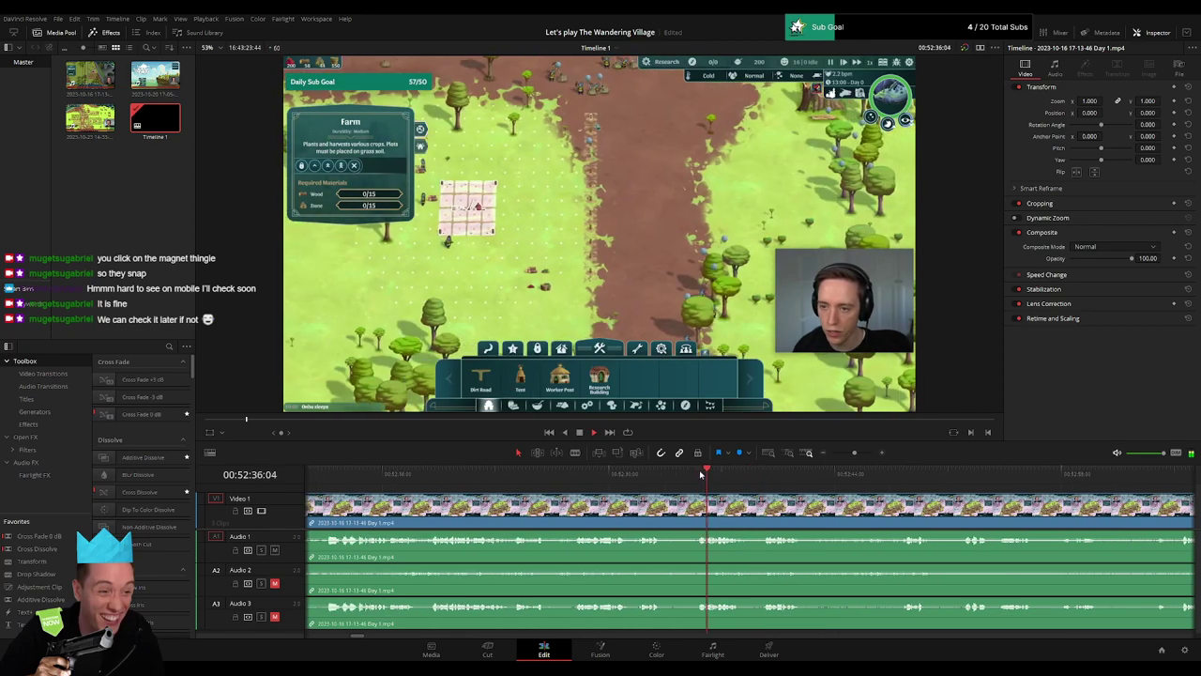
left_click(579, 476)
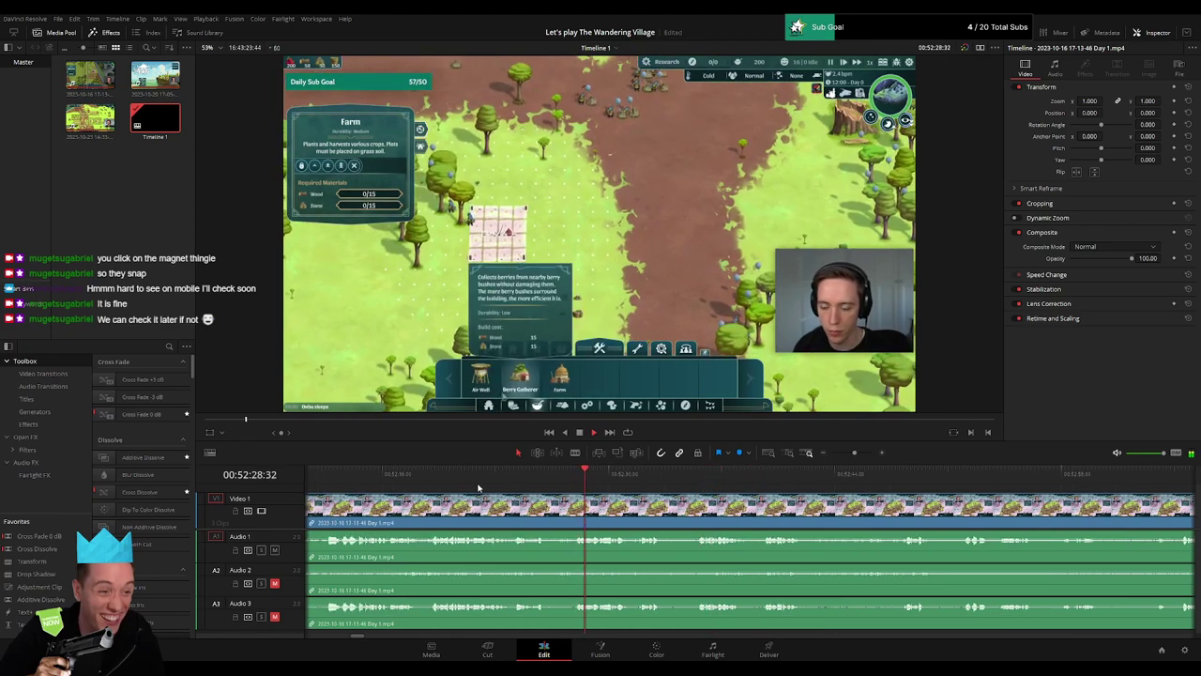
left_click(474, 475)
left_click(469, 475)
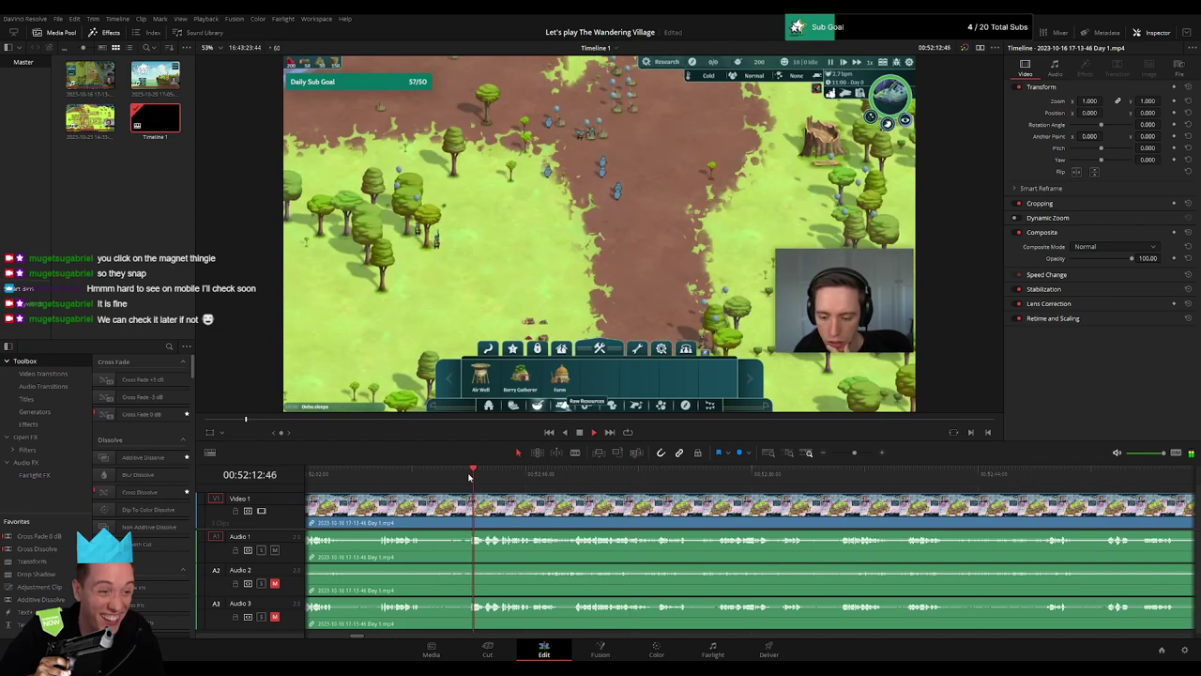
left_click(522, 475)
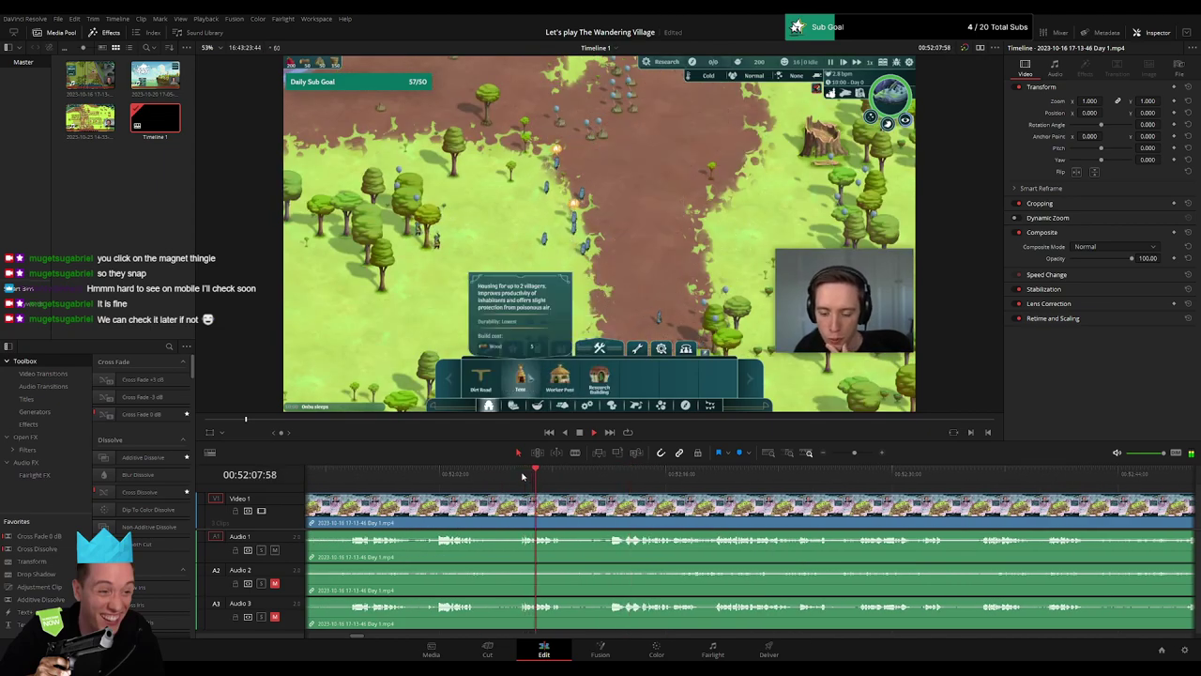
left_click(434, 475)
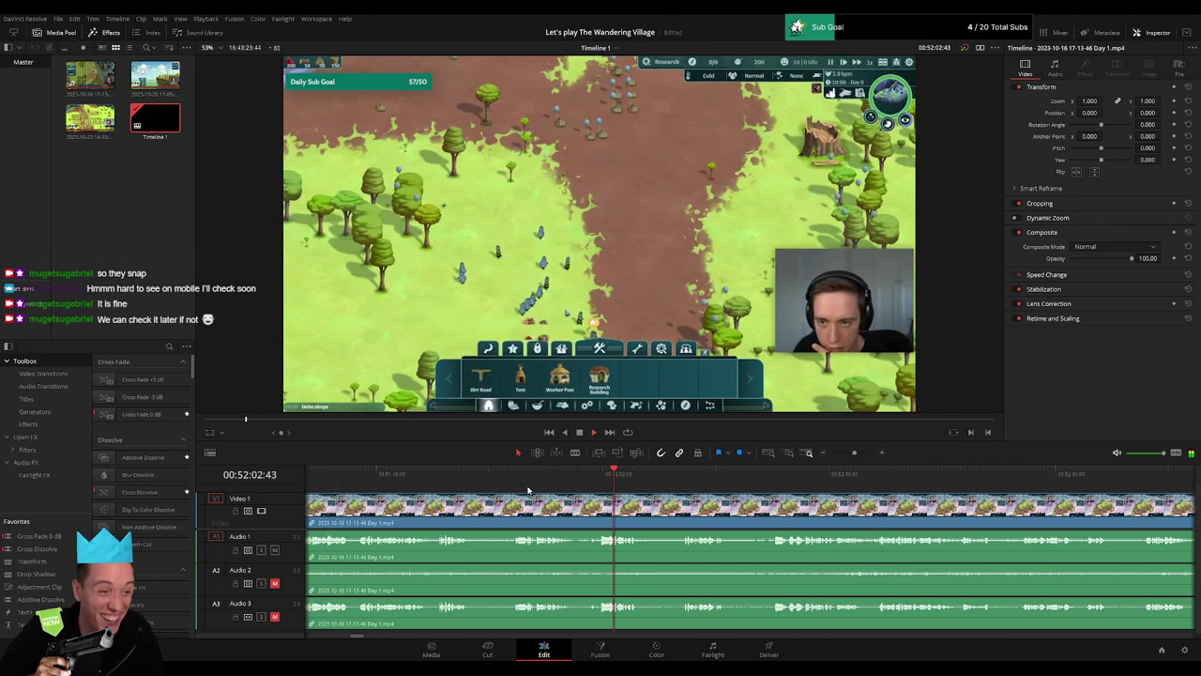
left_click(512, 476)
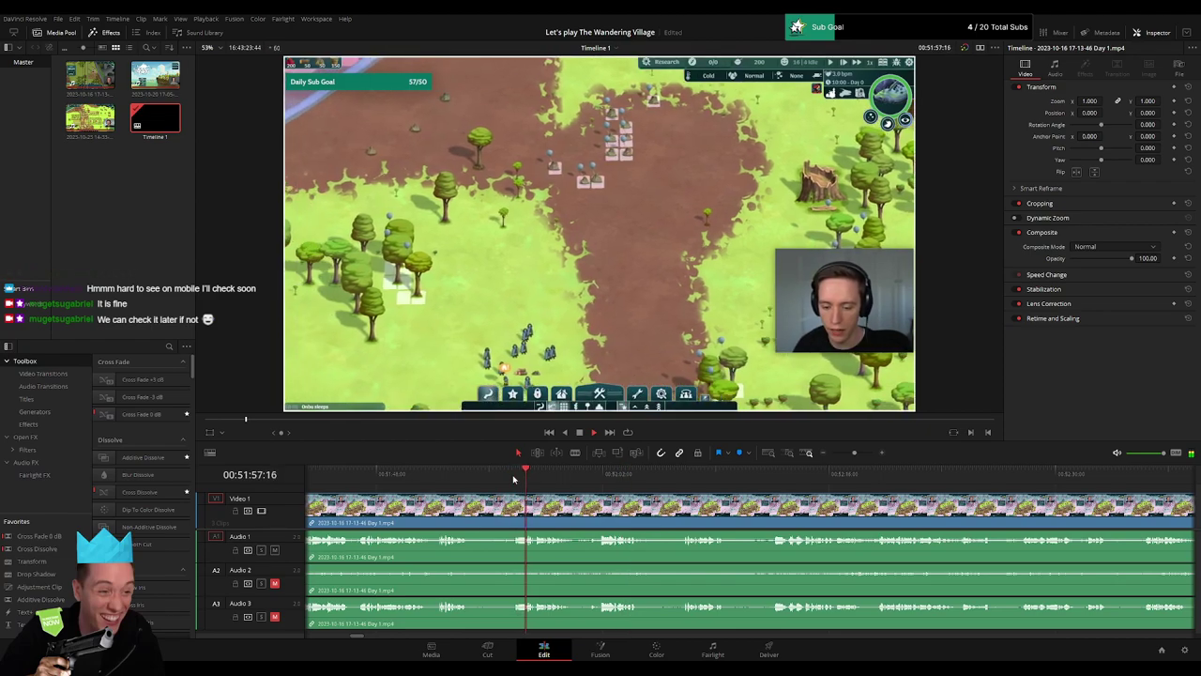
left_click(600, 475)
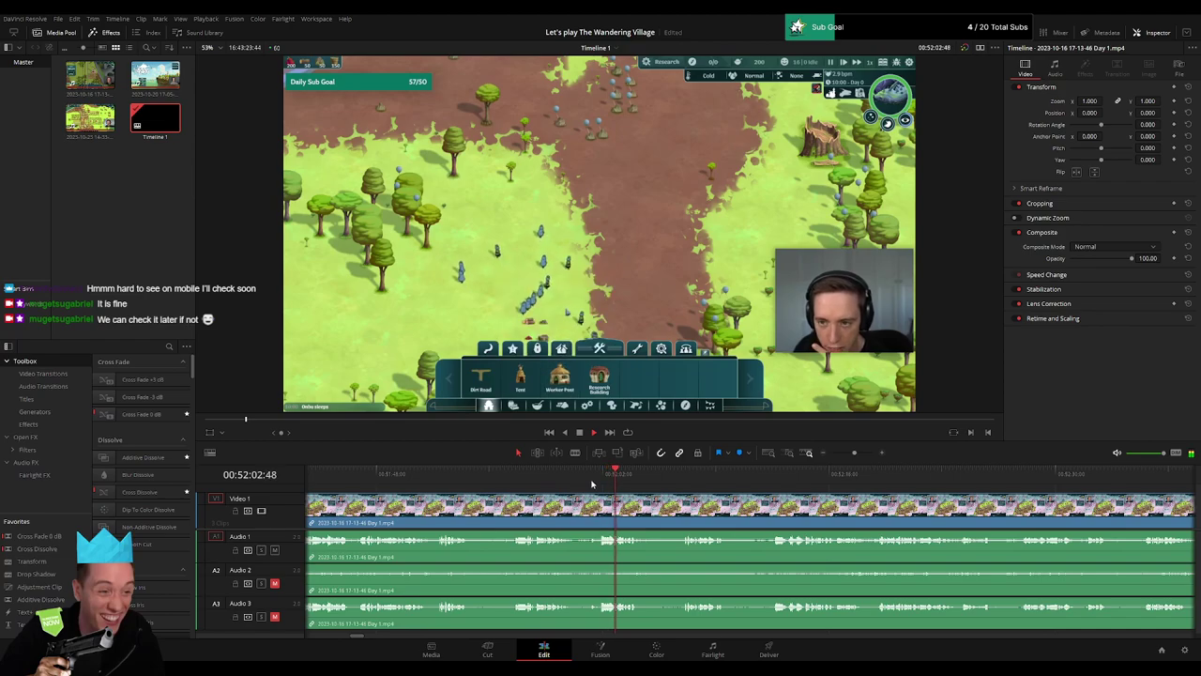
left_click(680, 484)
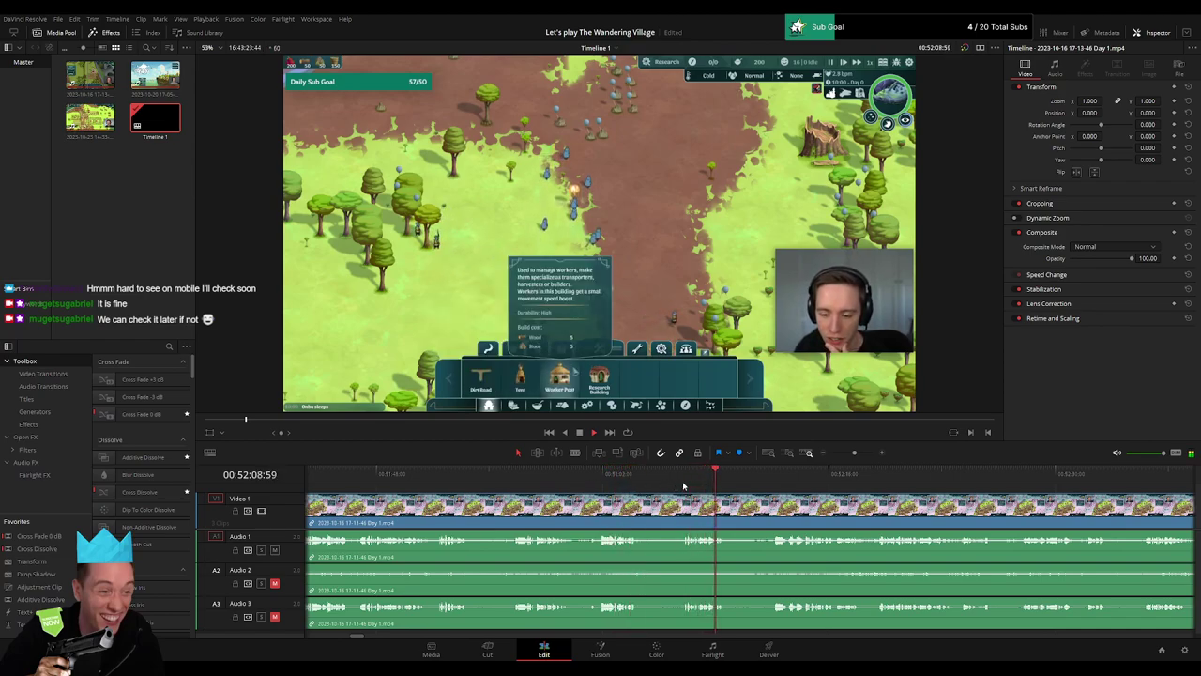
left_click(766, 484)
scroll(657, 506, "right", 2)
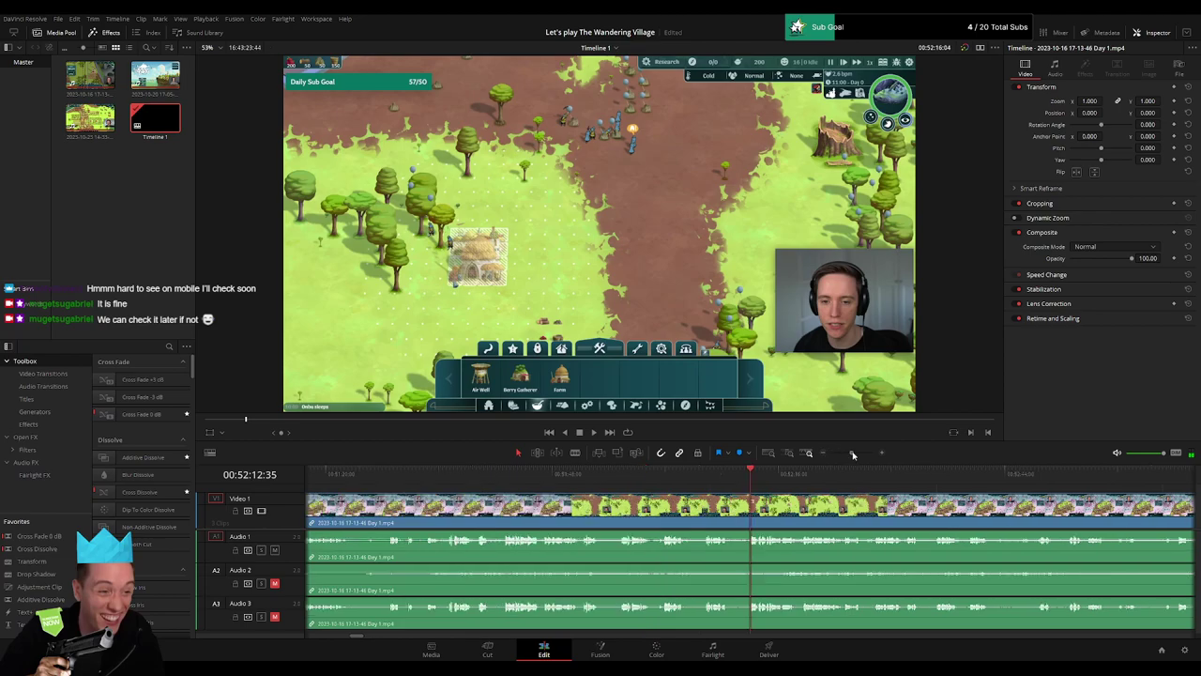
Step: Split the video and all audio tracks at 00:52:11:30 with Ctrl+B
left_click(748, 477)
left_click_drag(747, 479, 720, 486)
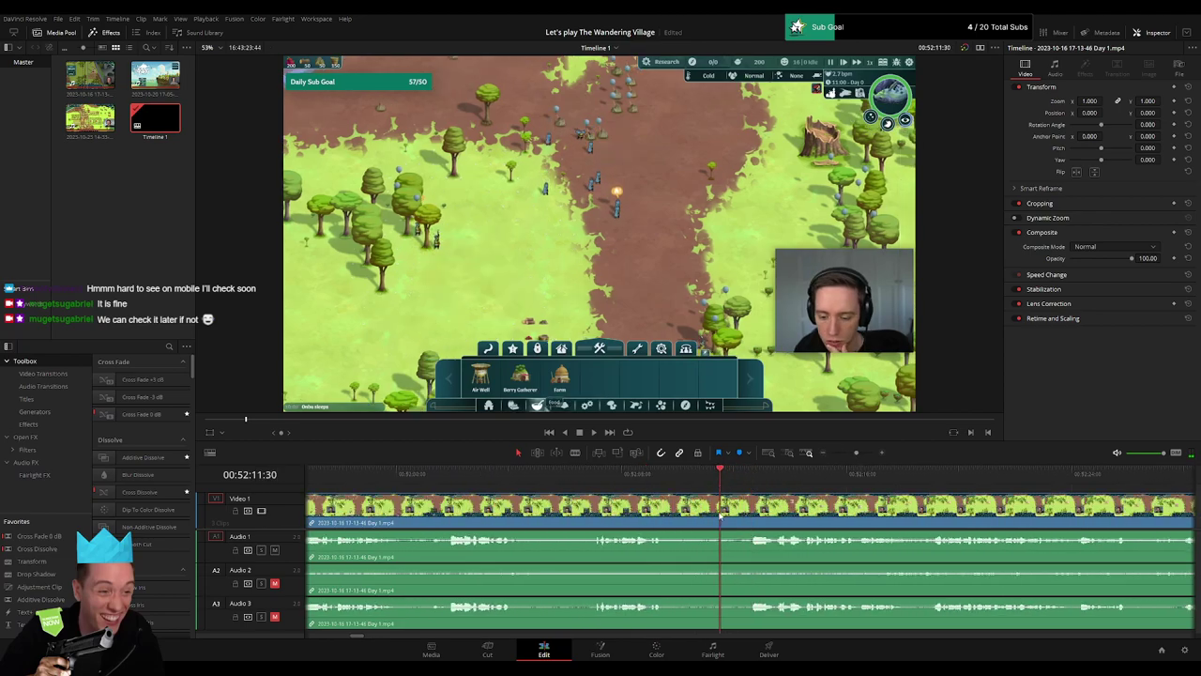
key("ctrl+b")
Step: Add roughly one-second fades at the cut on Video 1, Audio 1, Audio 2 and Audio 3
mouse_move(722, 511)
left_mouse_down()
mouse_move(746, 506)
mouse_move(715, 495)
left_mouse_up()
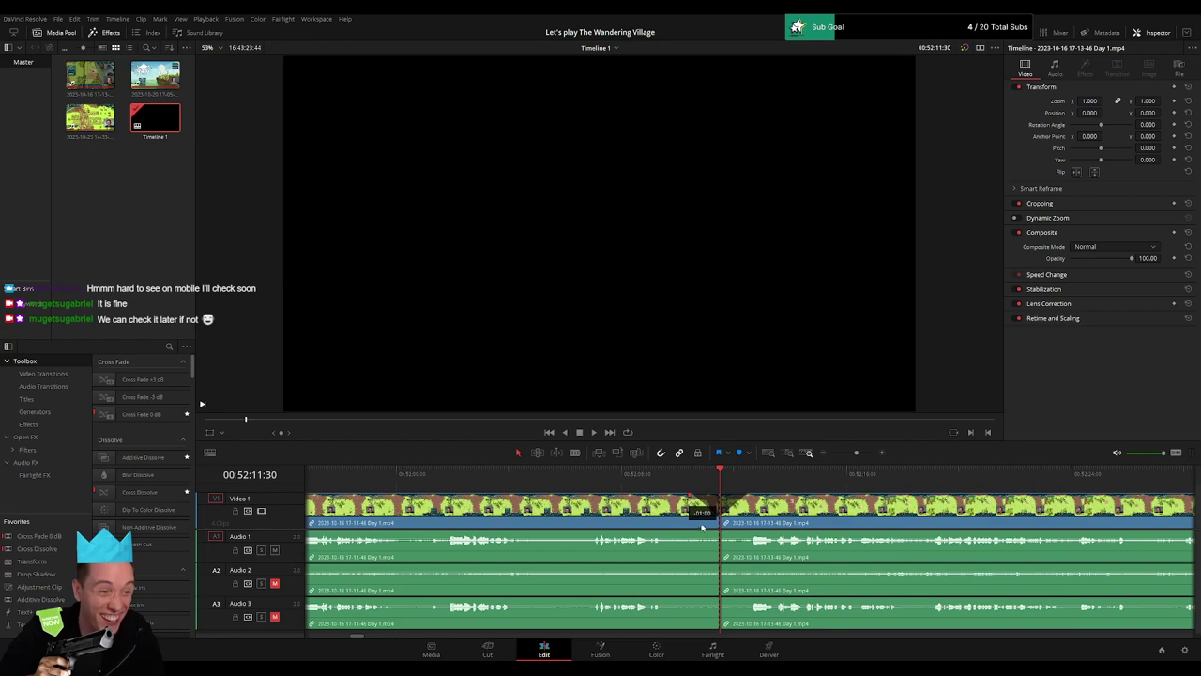
mouse_move(718, 536)
left_mouse_down()
mouse_move(692, 533)
mouse_move(747, 536)
mouse_move(692, 565)
left_mouse_up()
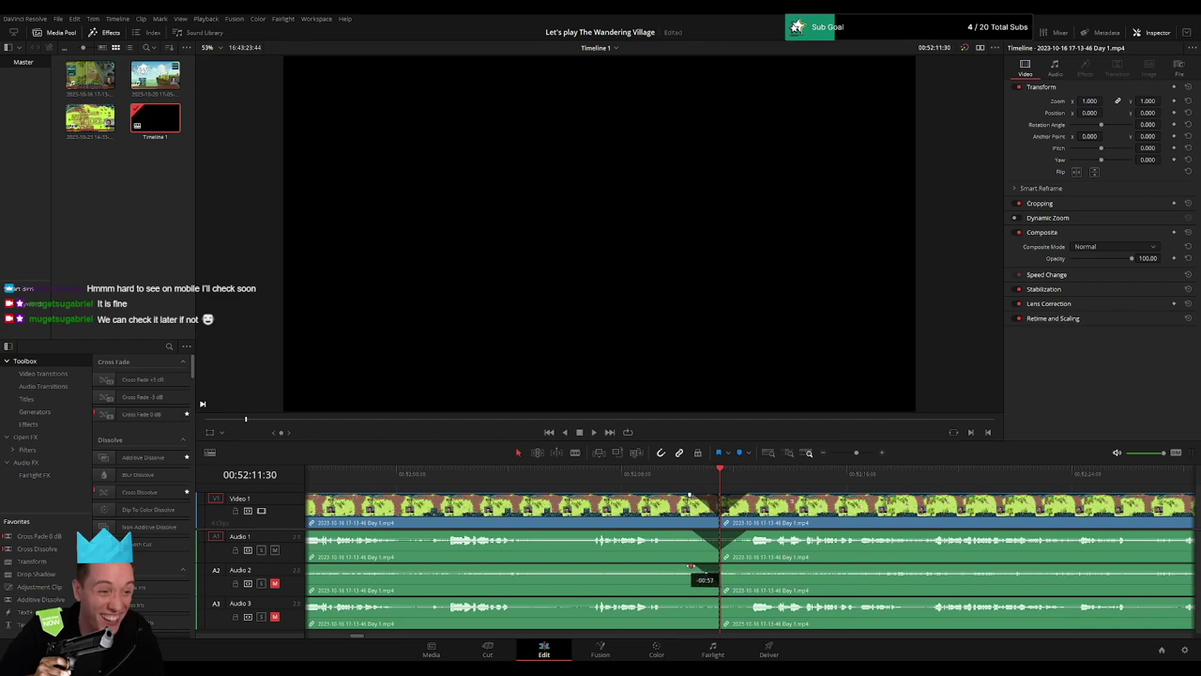
left_click_drag(723, 566, 747, 566)
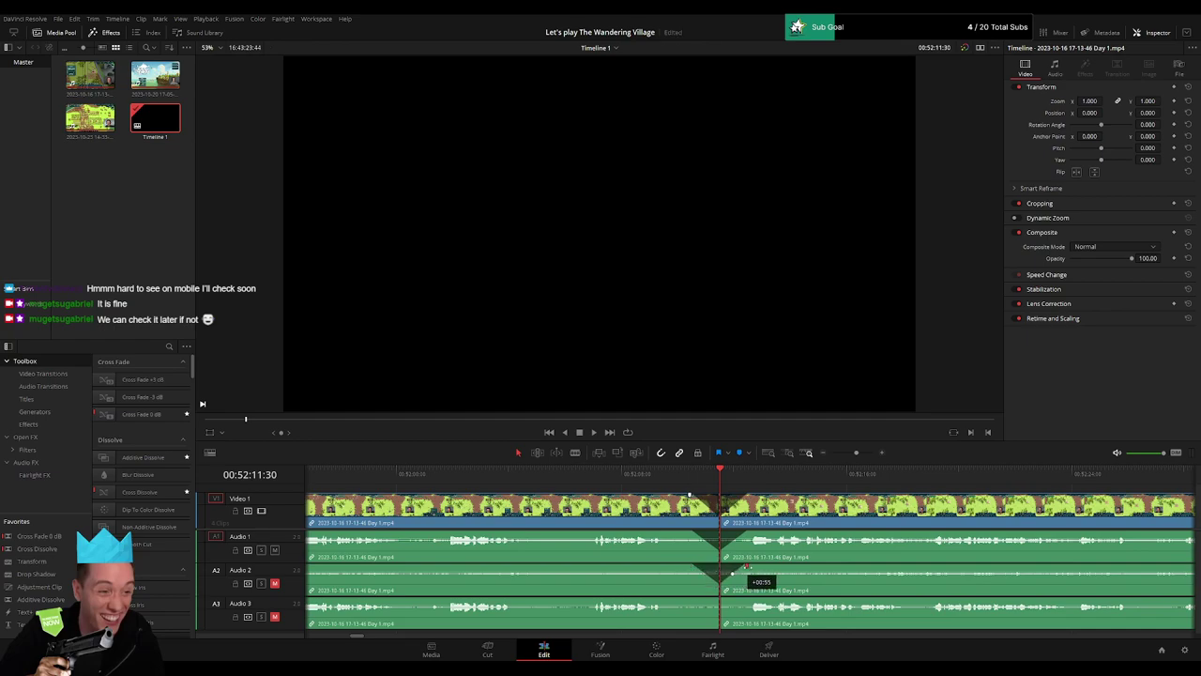
mouse_move(703, 598)
left_mouse_down()
mouse_move(689, 600)
mouse_move(730, 603)
left_mouse_up()
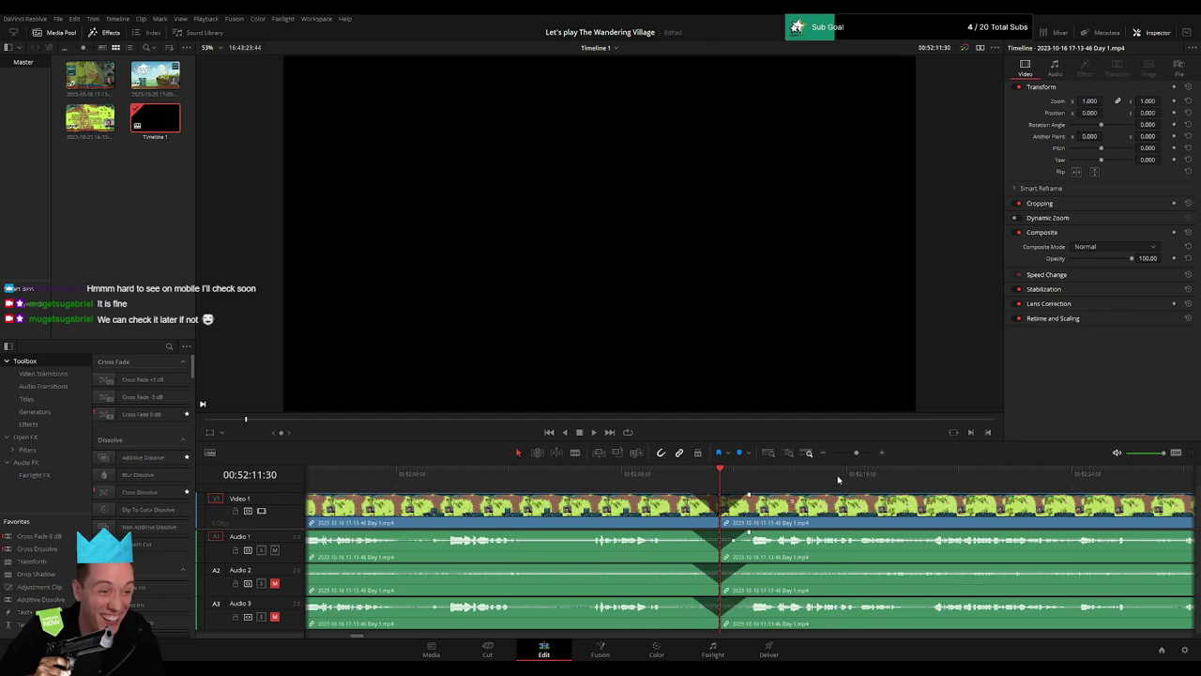
scroll(817, 464, "down", 5)
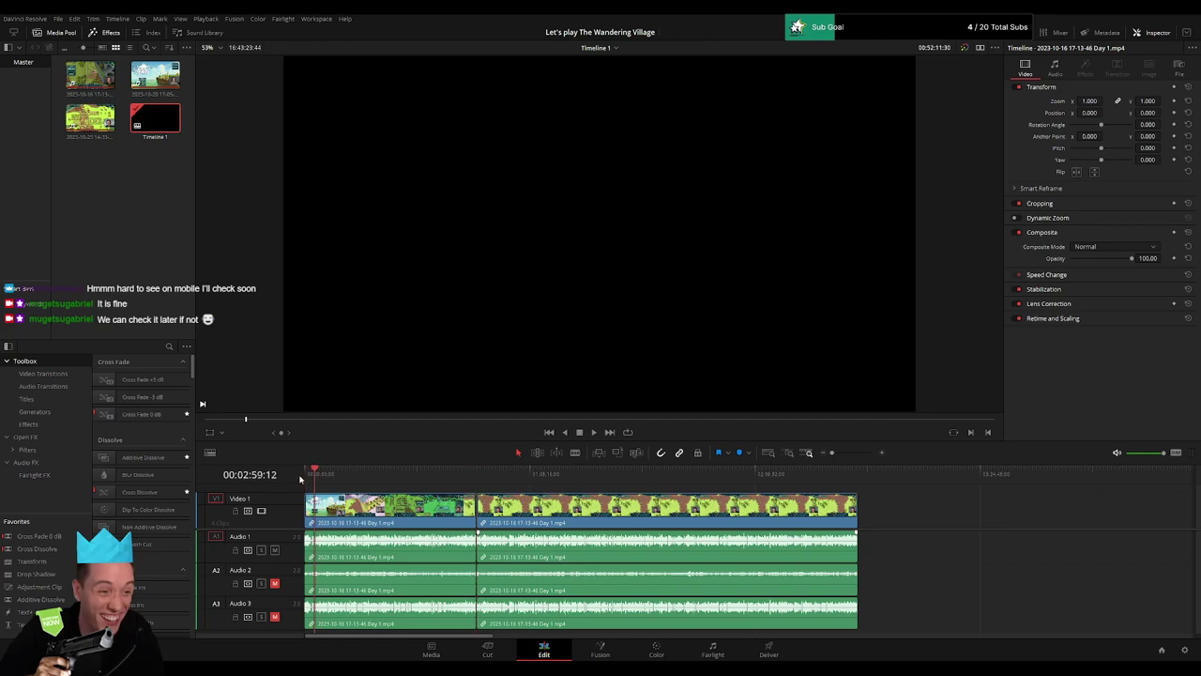
Step: Move the post-cut section to start at 02:00:00:00 after a gap, then play it
scroll(474, 507, "right", 3)
key("ctrl+z")
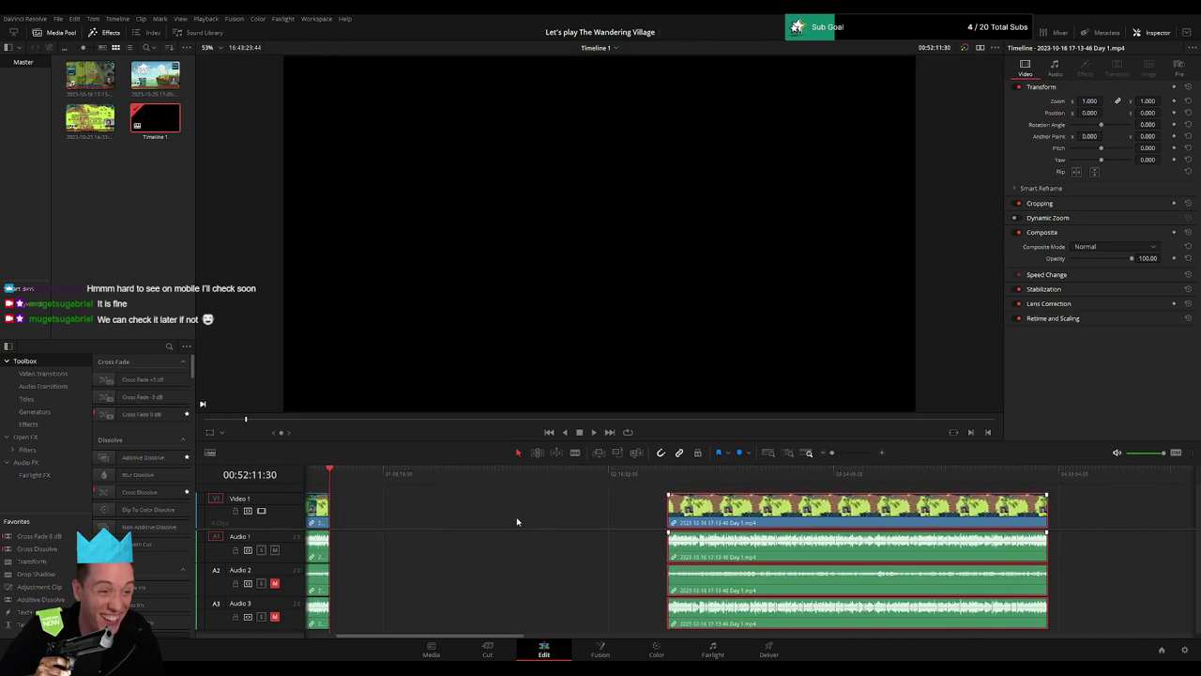
left_click_drag(386, 474, 551, 497)
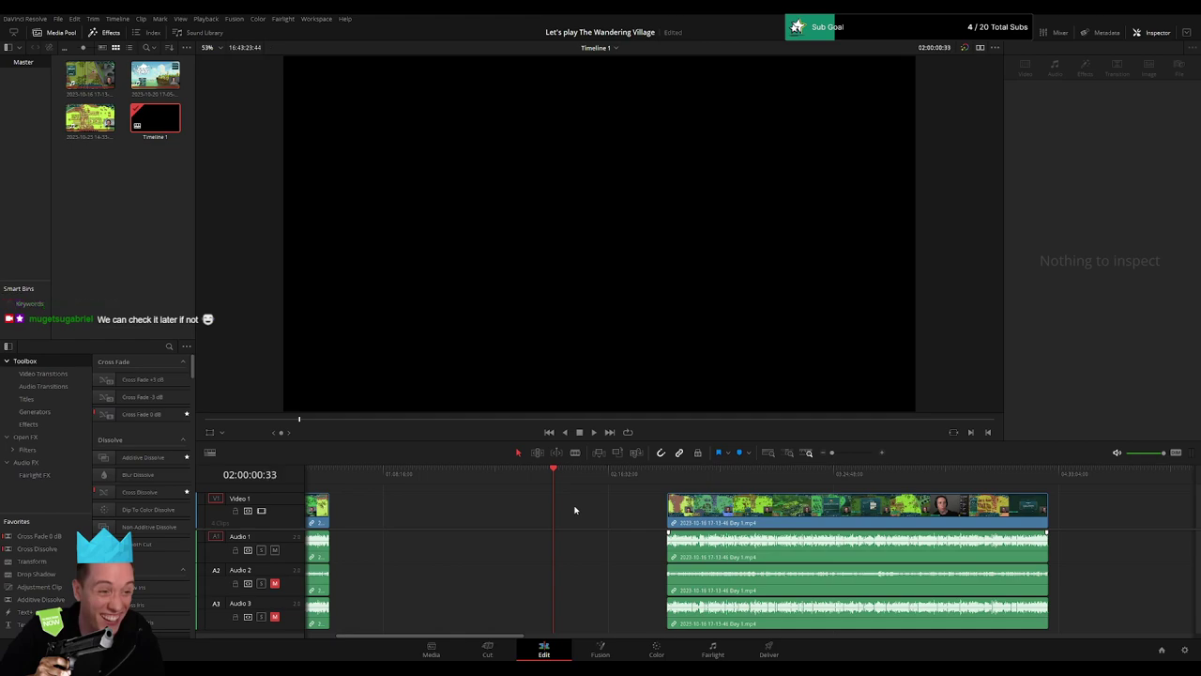
left_click_drag(677, 514, 560, 514)
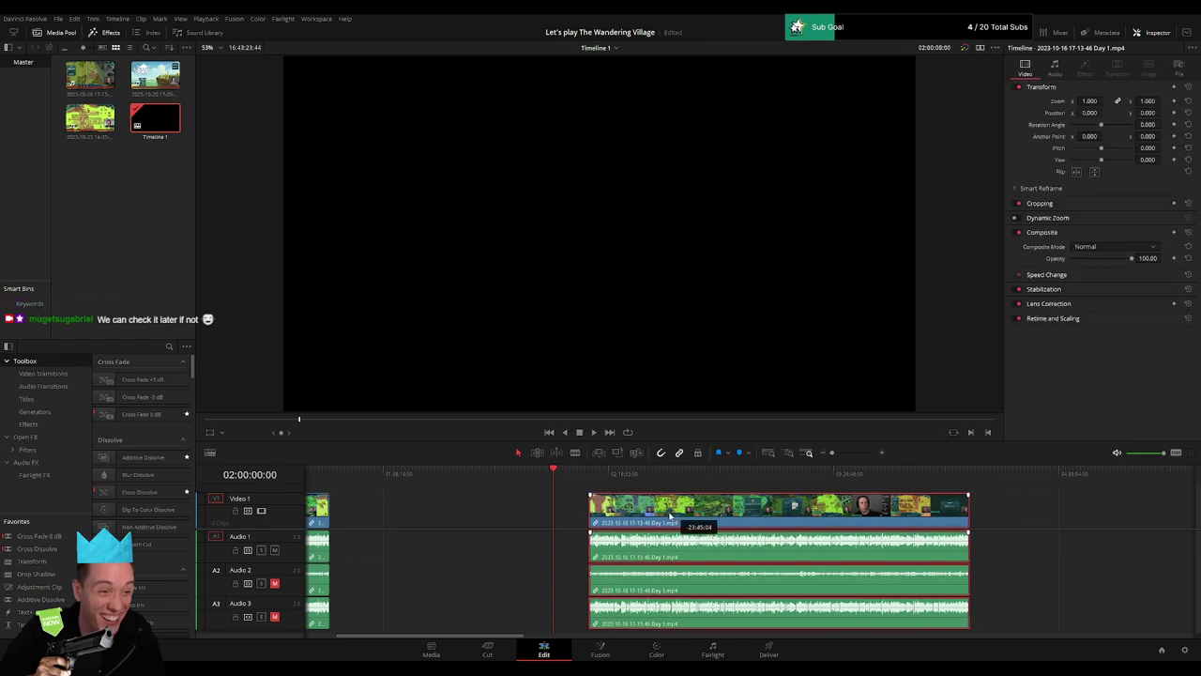
mouse_move(842, 454)
left_mouse_down()
mouse_move(854, 455)
mouse_move(831, 457)
left_mouse_up()
key("space")
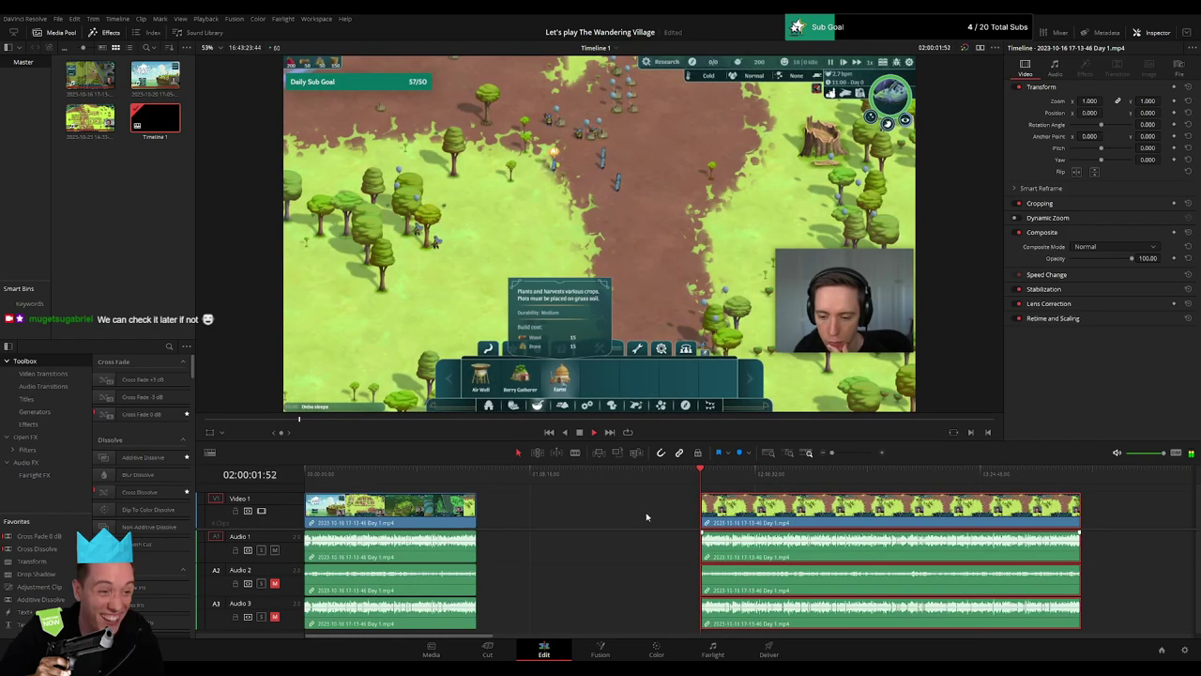
left_click(647, 504)
scroll(644, 512, "right", 5)
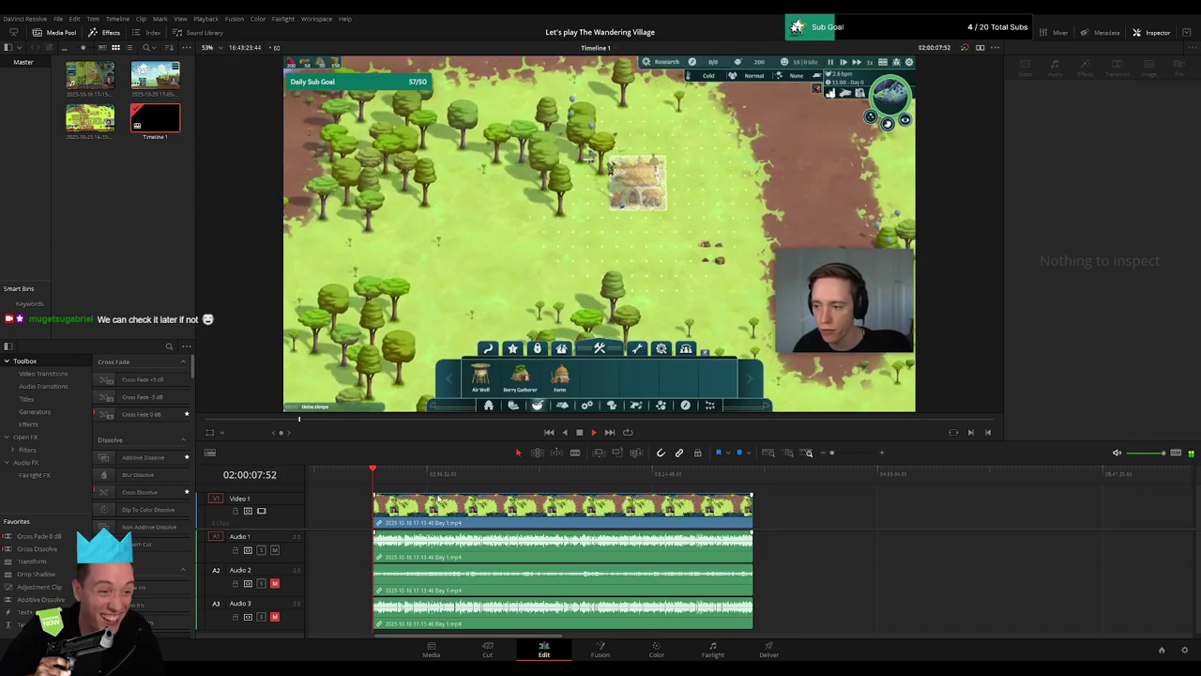
scroll(420, 495, "right", 1)
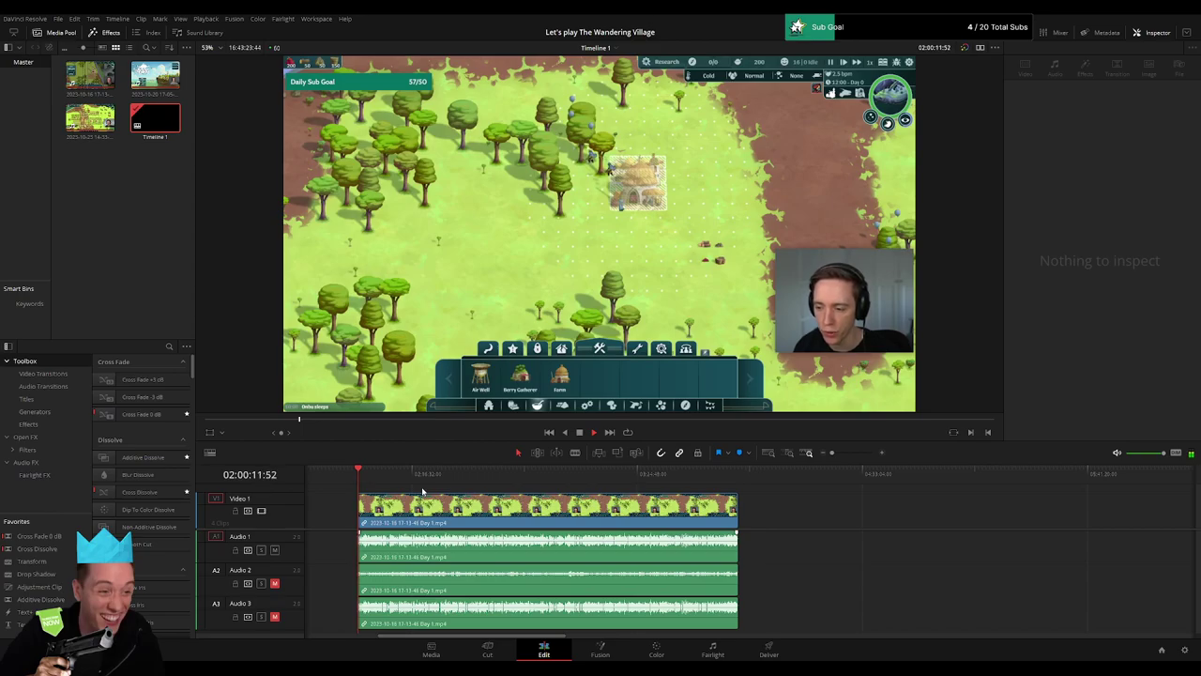
left_click_drag(370, 481, 534, 482)
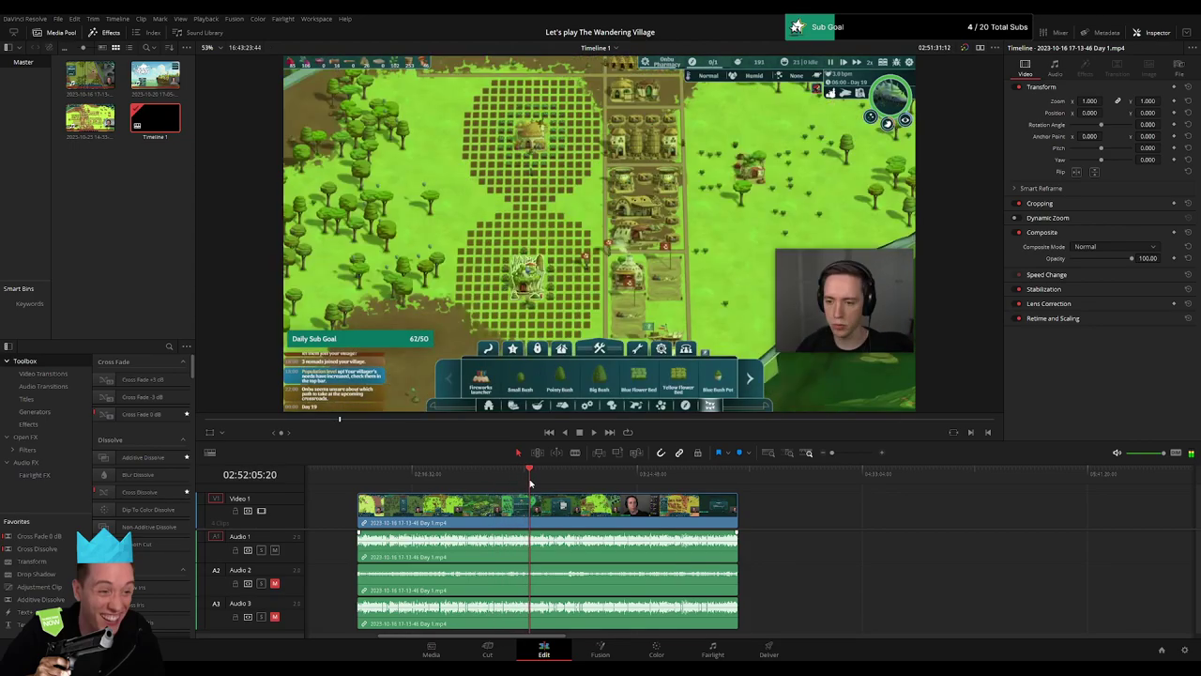
Step: Zoom out and review the footage around the fog event near 02:52
key("space")
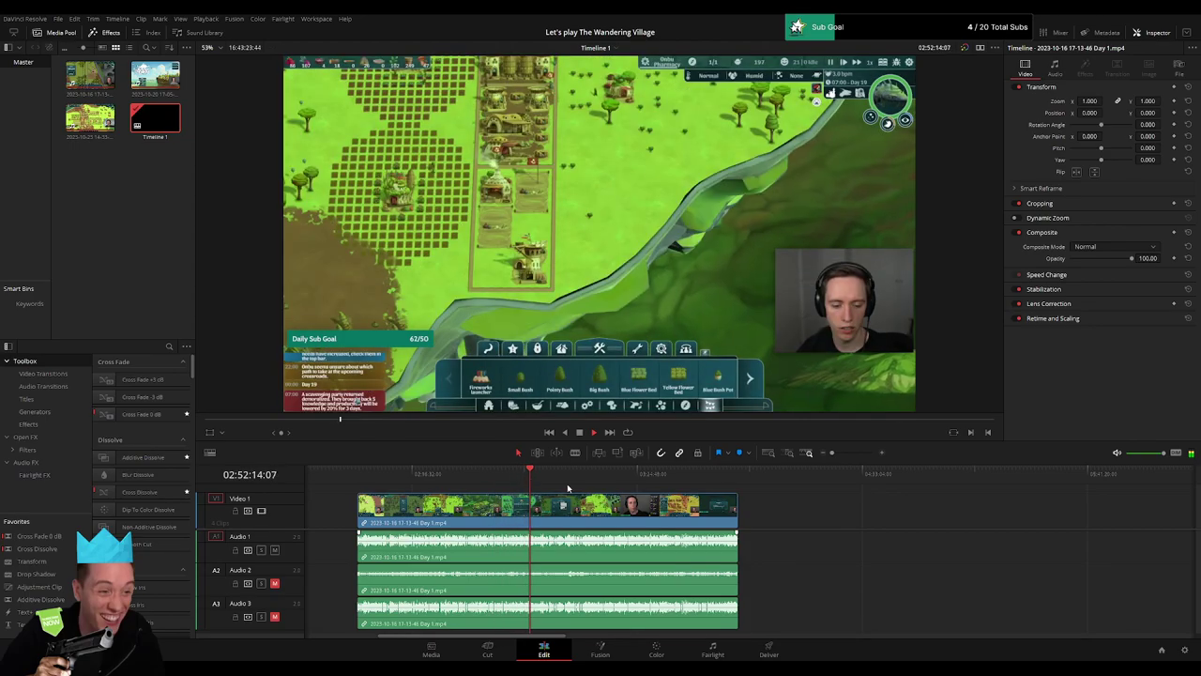
left_click(851, 454)
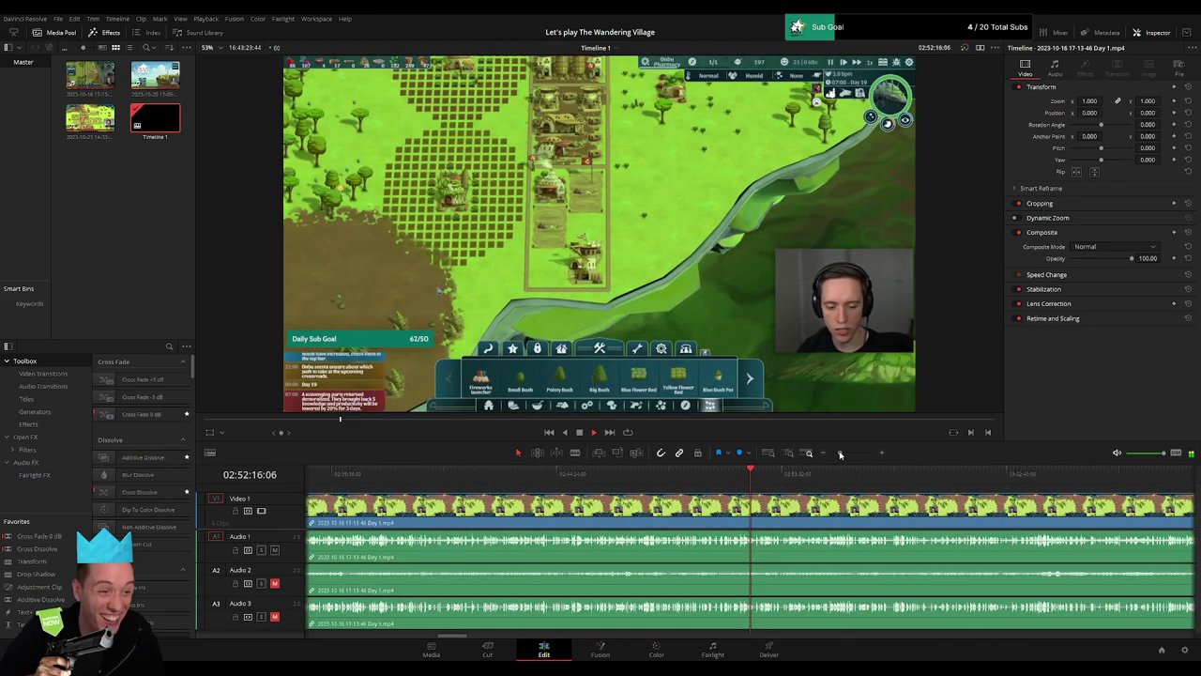
mouse_move(851, 454)
left_mouse_down()
mouse_move(833, 454)
mouse_move(854, 455)
left_mouse_up()
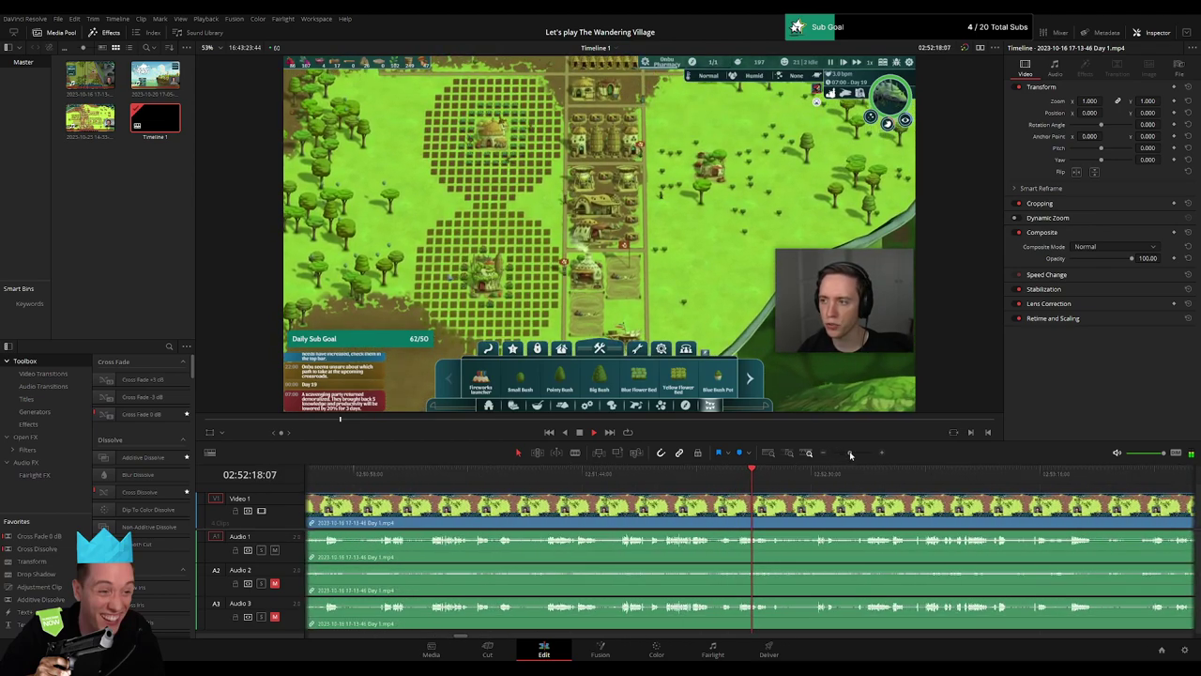
left_click(529, 476)
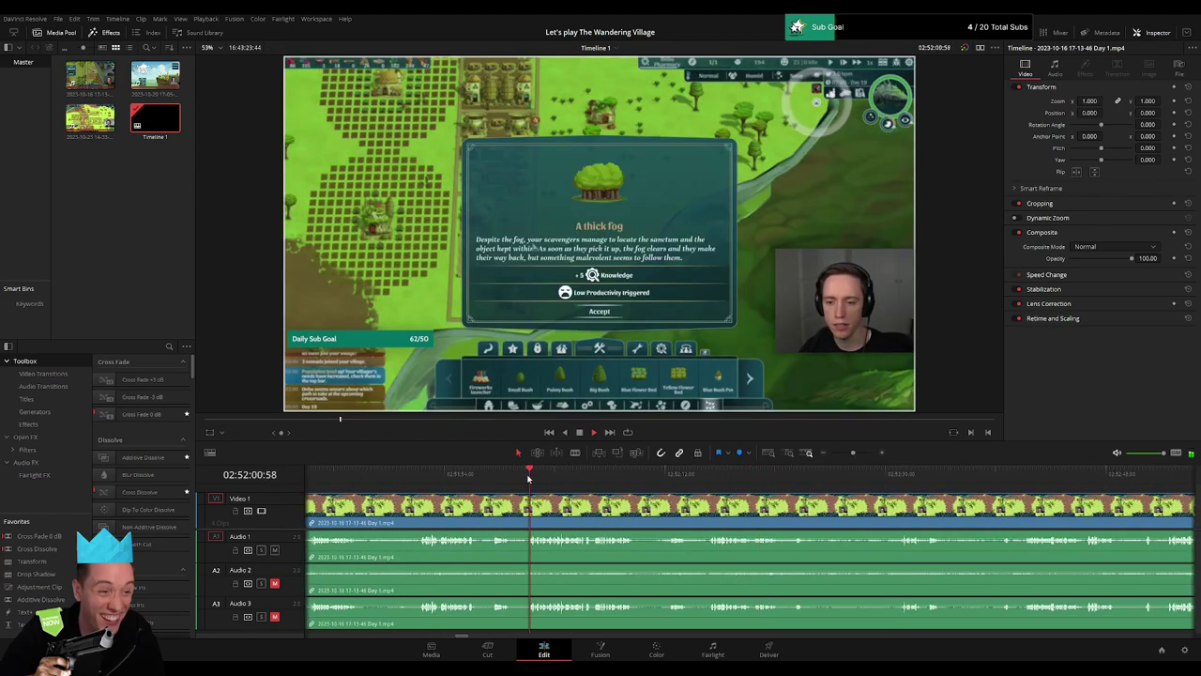
left_click(493, 475)
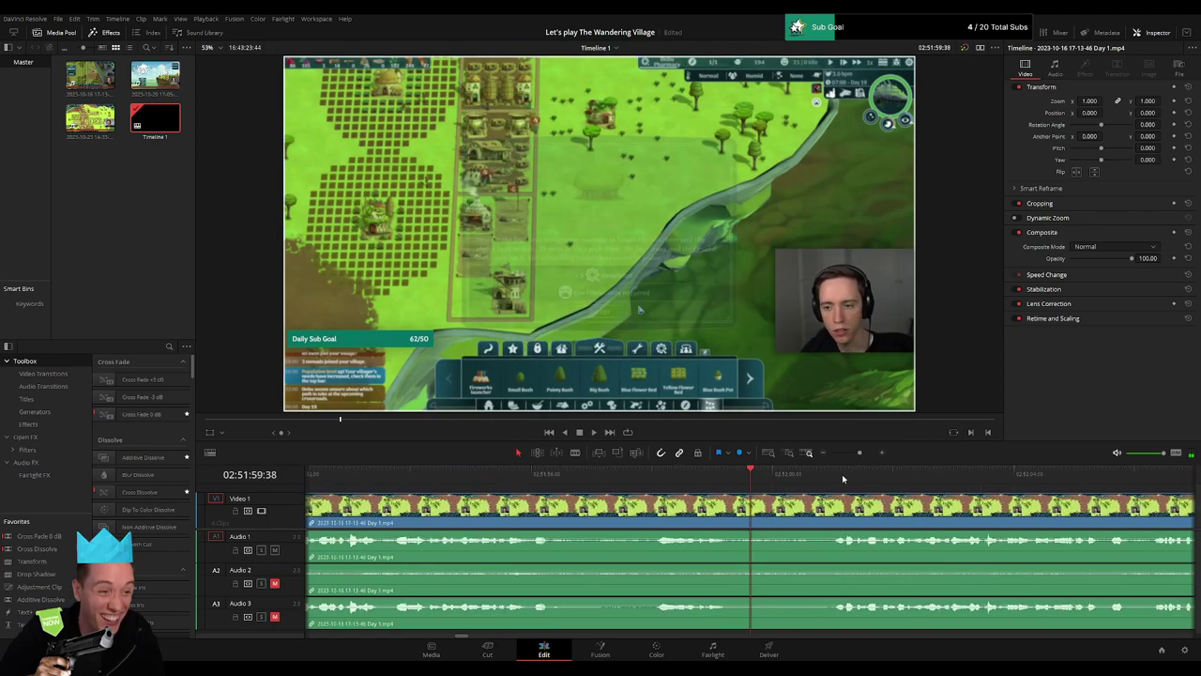
Step: Park the playhead at 02:52:00:00 and blade all tracks with Ctrl+B
left_click(832, 477)
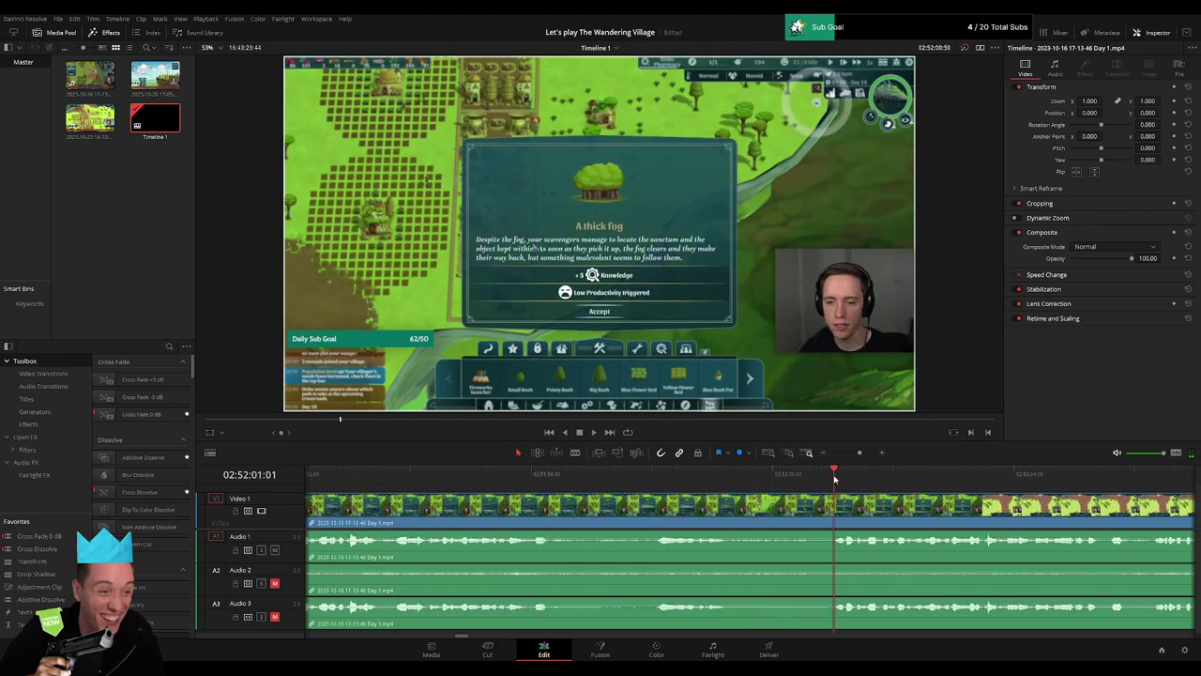
left_click(818, 477)
mouse_move(817, 477)
left_mouse_down()
mouse_move(772, 485)
mouse_move(829, 504)
mouse_move(727, 503)
left_mouse_up()
key("ctrl+b")
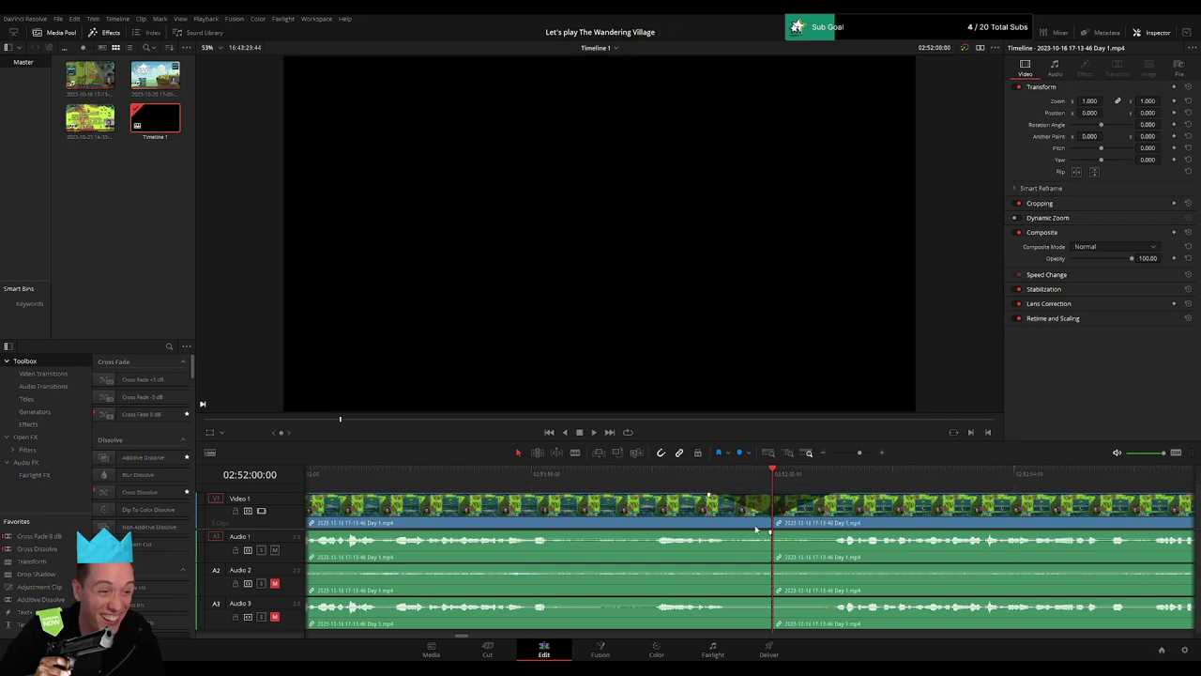
Step: Drag fade-outs on Audio 1, Audio 2 and Audio 3 ending at the 02:52:00:00 cut
mouse_move(767, 531)
left_mouse_down()
mouse_move(707, 534)
mouse_move(825, 533)
left_mouse_up()
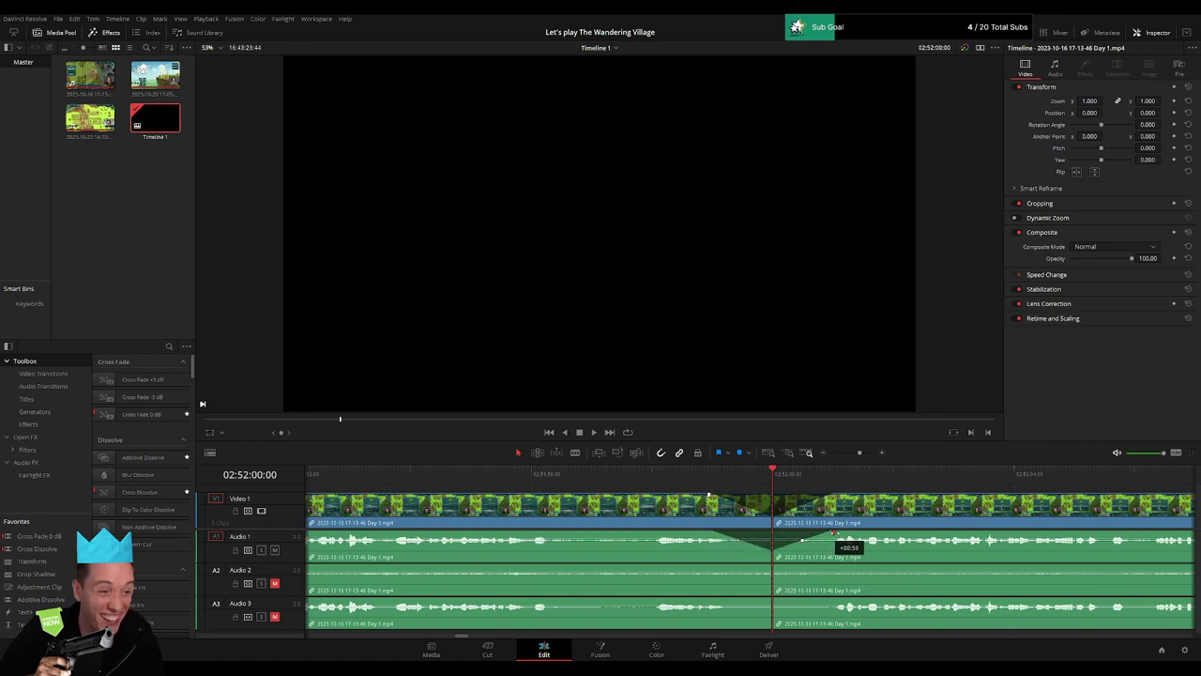
mouse_move(770, 565)
left_mouse_down()
mouse_move(748, 573)
mouse_move(832, 568)
left_mouse_up()
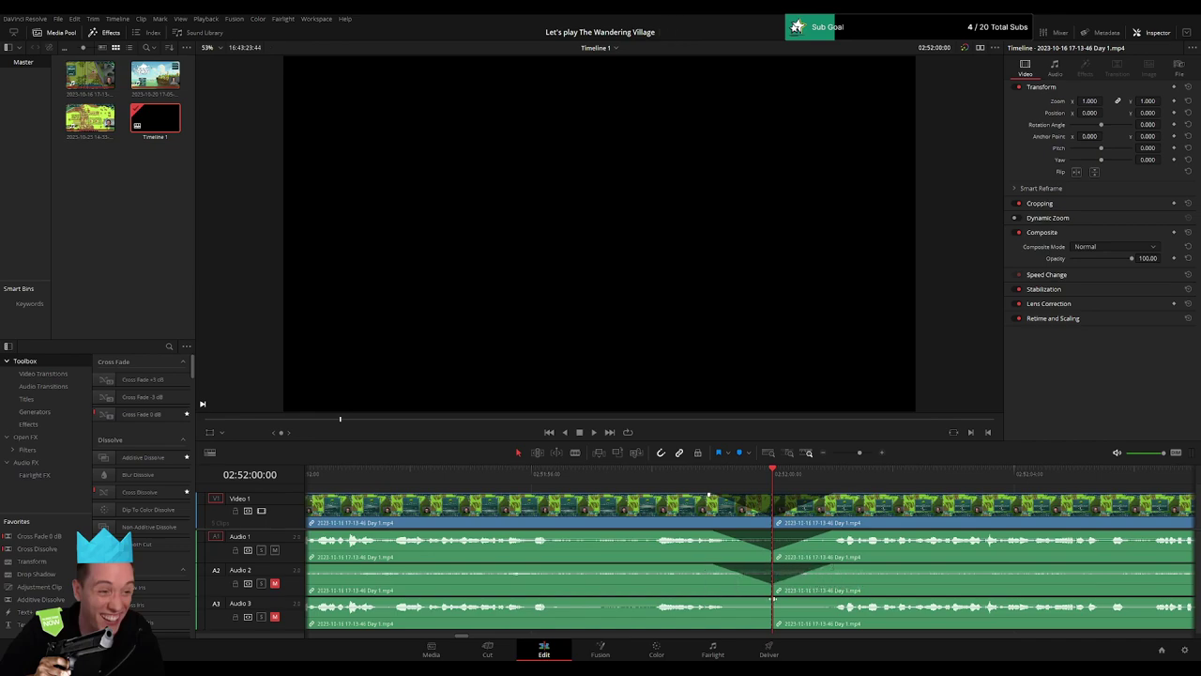
mouse_move(760, 597)
left_mouse_down()
mouse_move(712, 598)
mouse_move(830, 601)
left_mouse_up()
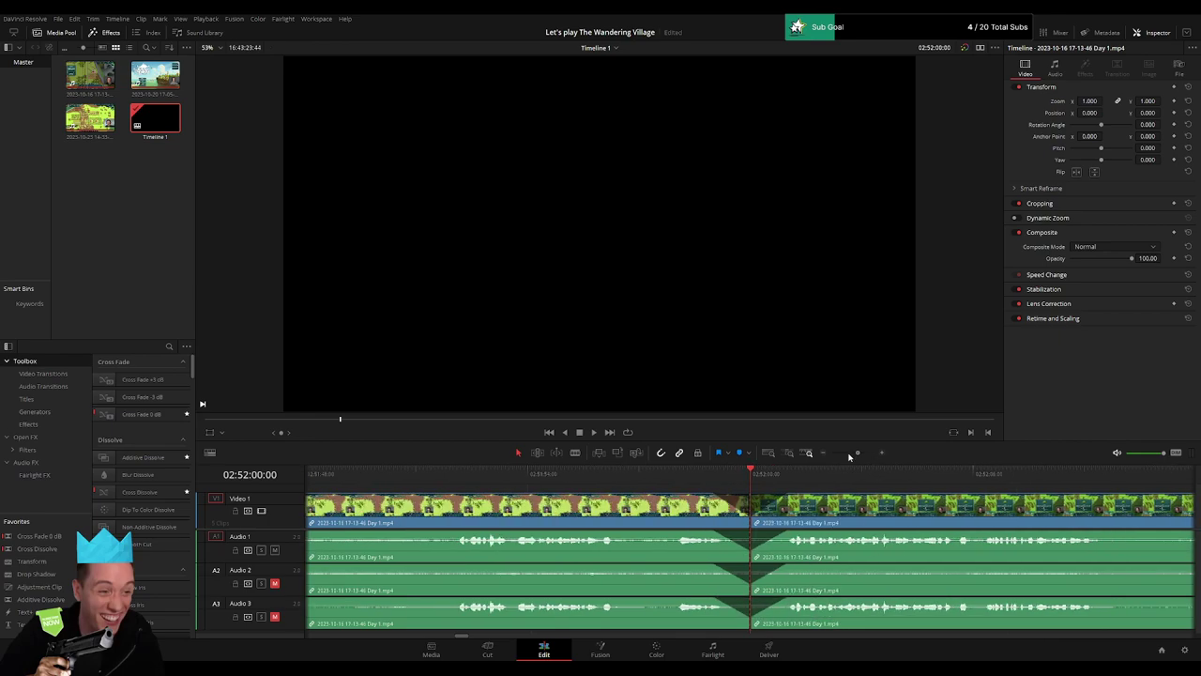
scroll(835, 542, "down", 2)
Step: Park the playhead near 04:00:00:00, drag the post-cut piece to start there, and play it
scroll(782, 530, "down", 2)
left_click(421, 476)
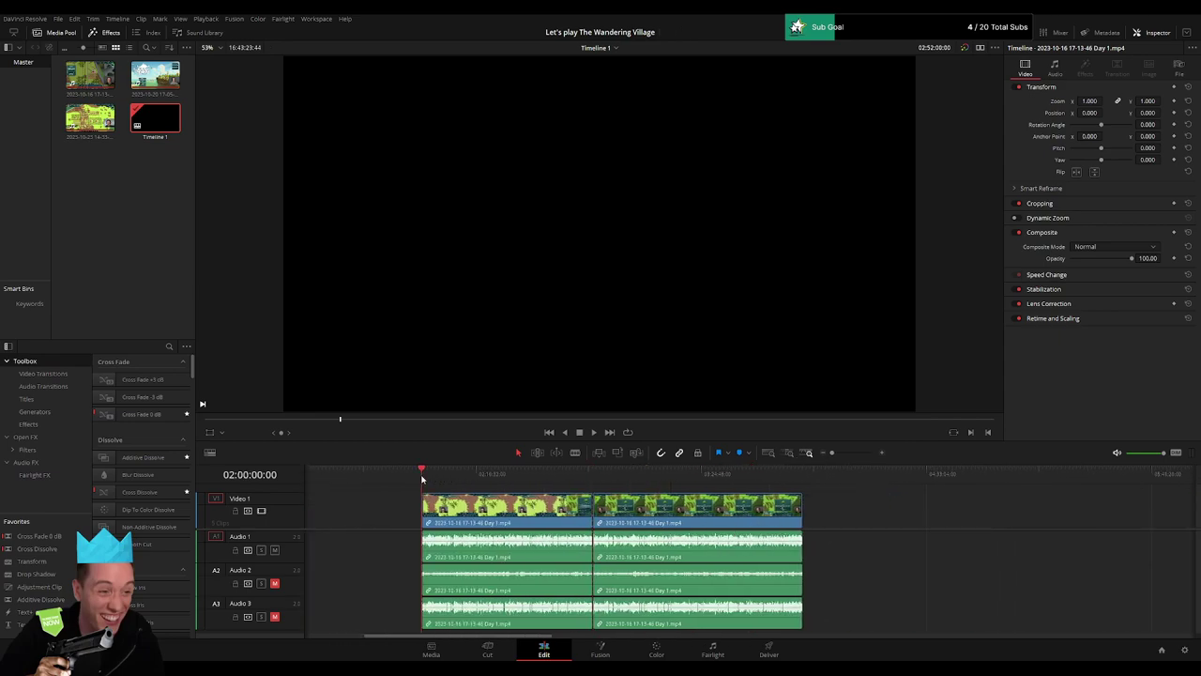
key("ctrl+z")
key("ctrl+z")
key("ctrl+z")
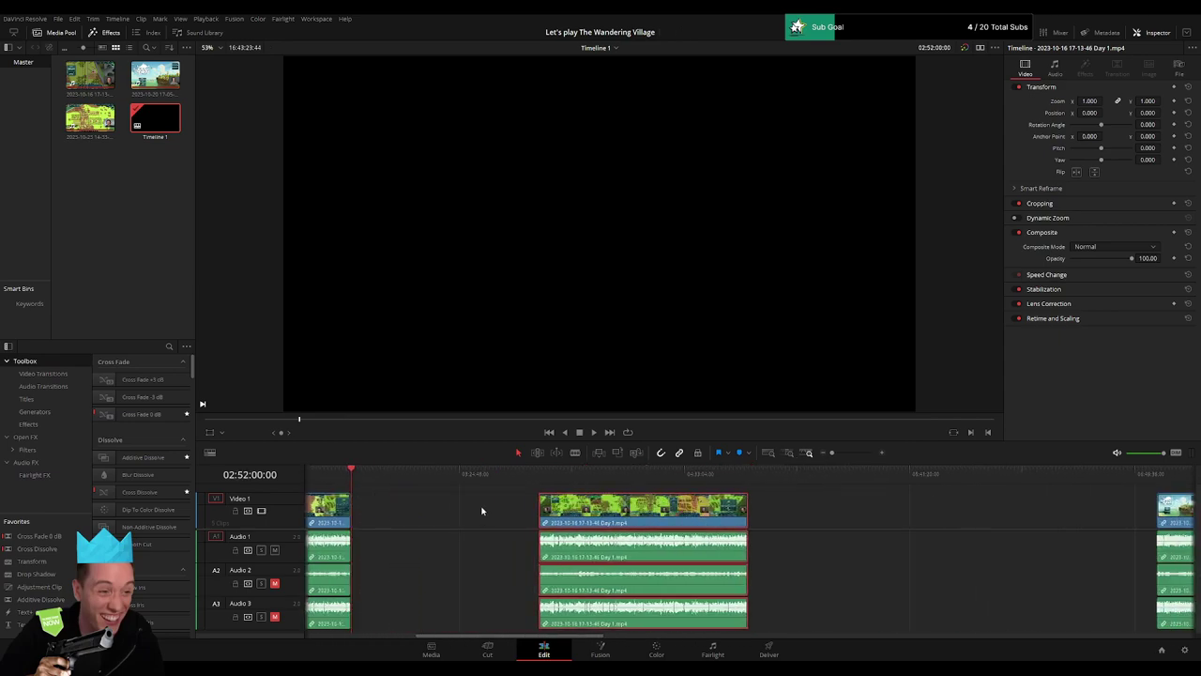
key("ctrl+z")
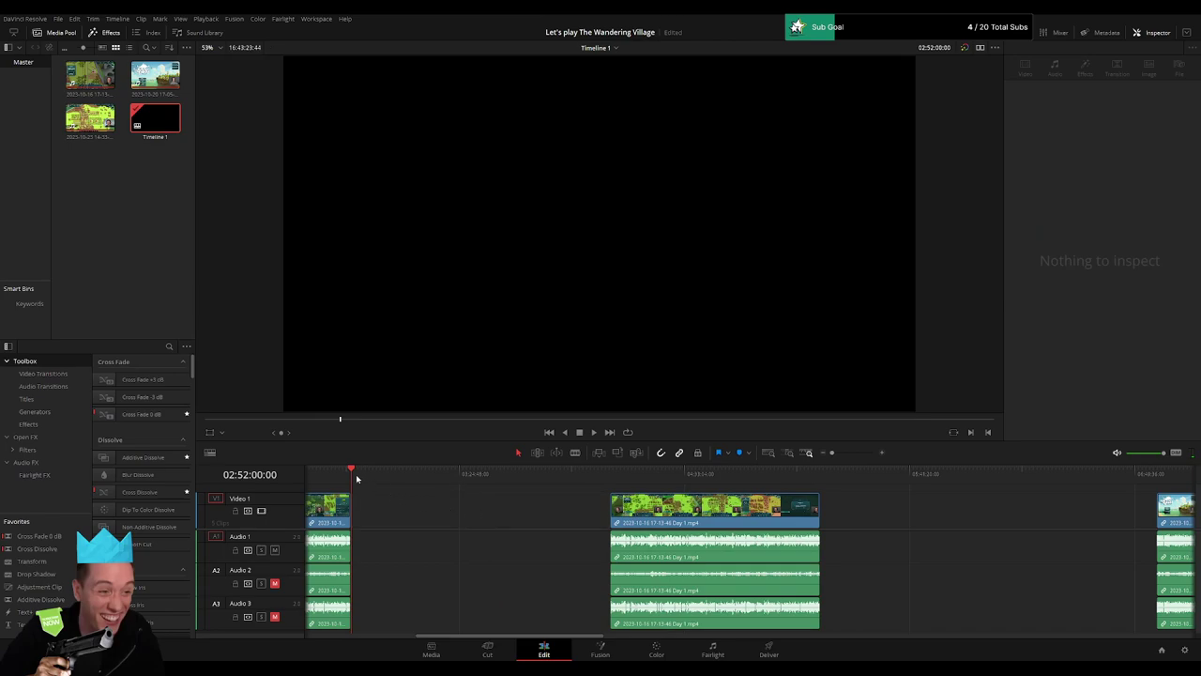
left_click_drag(356, 479, 576, 505)
scroll(743, 508, "up", 3)
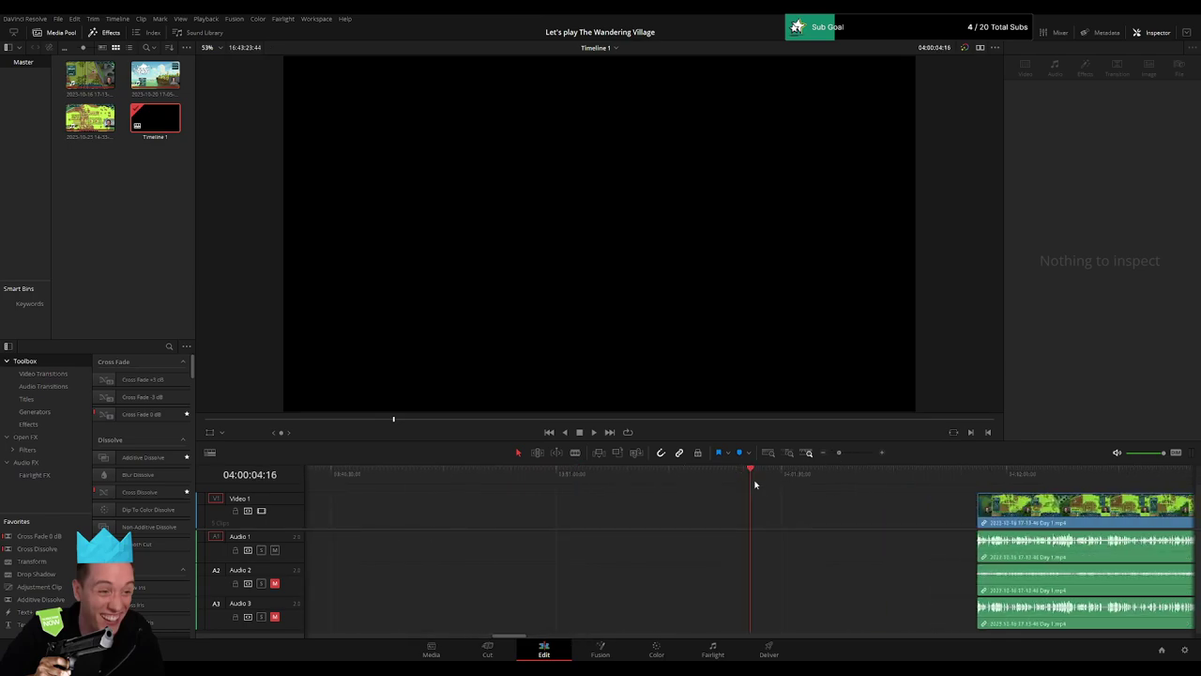
left_click_drag(756, 481, 750, 479)
left_click_drag(1030, 520, 801, 520)
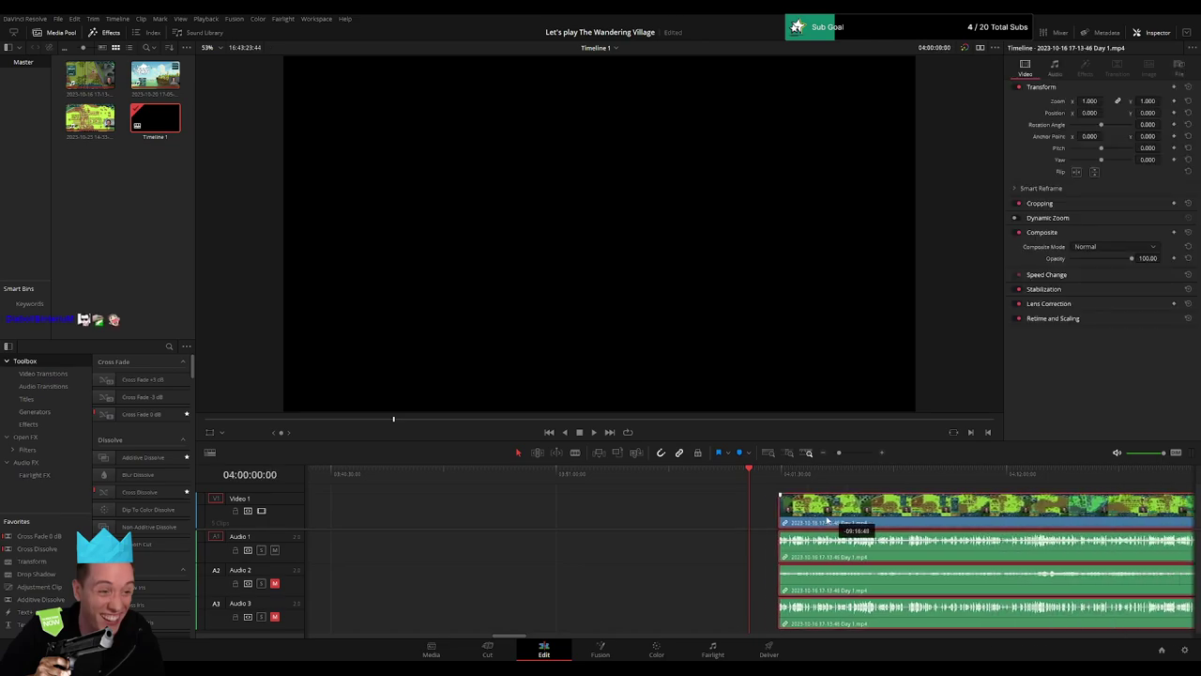
key("space")
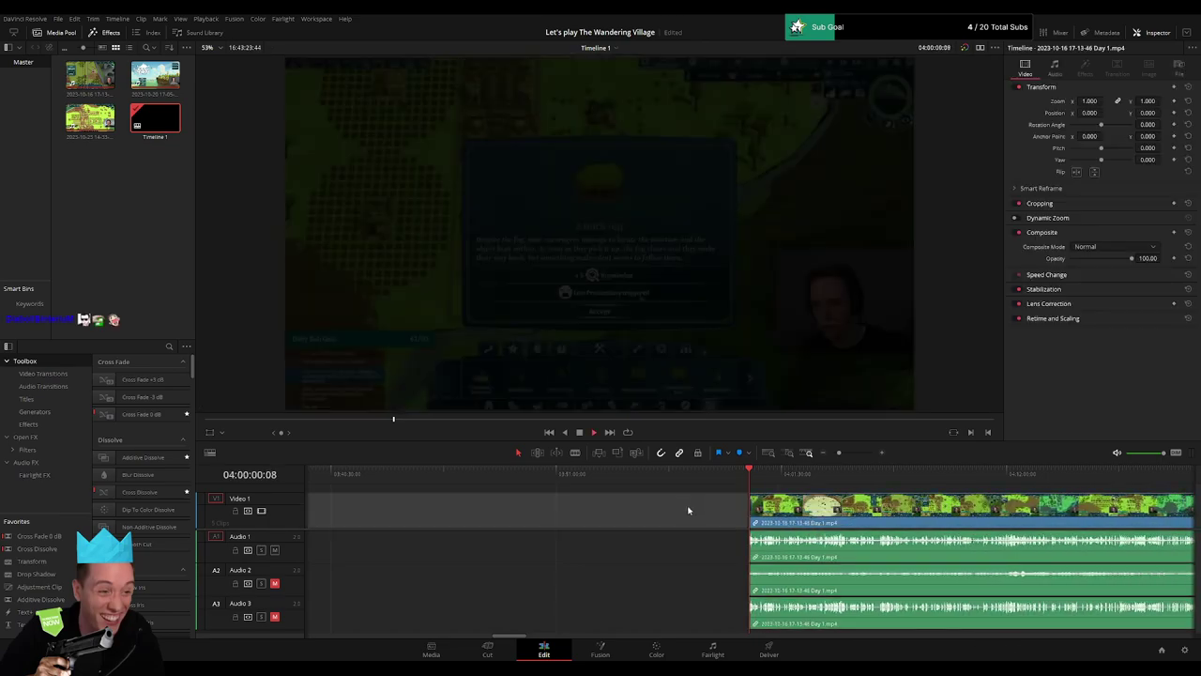
scroll(830, 474, "down", 2)
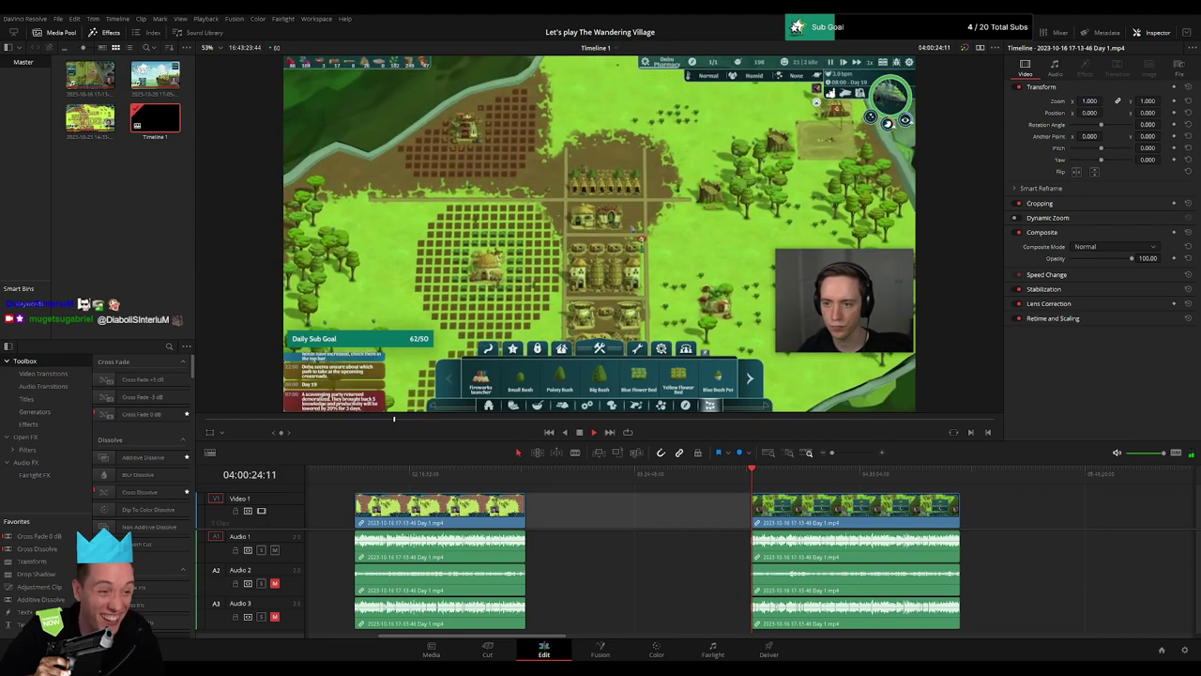
Step: Scrub through the Day 1 footage and park the playhead at 04:52:01:30
scroll(686, 516, "right", 5)
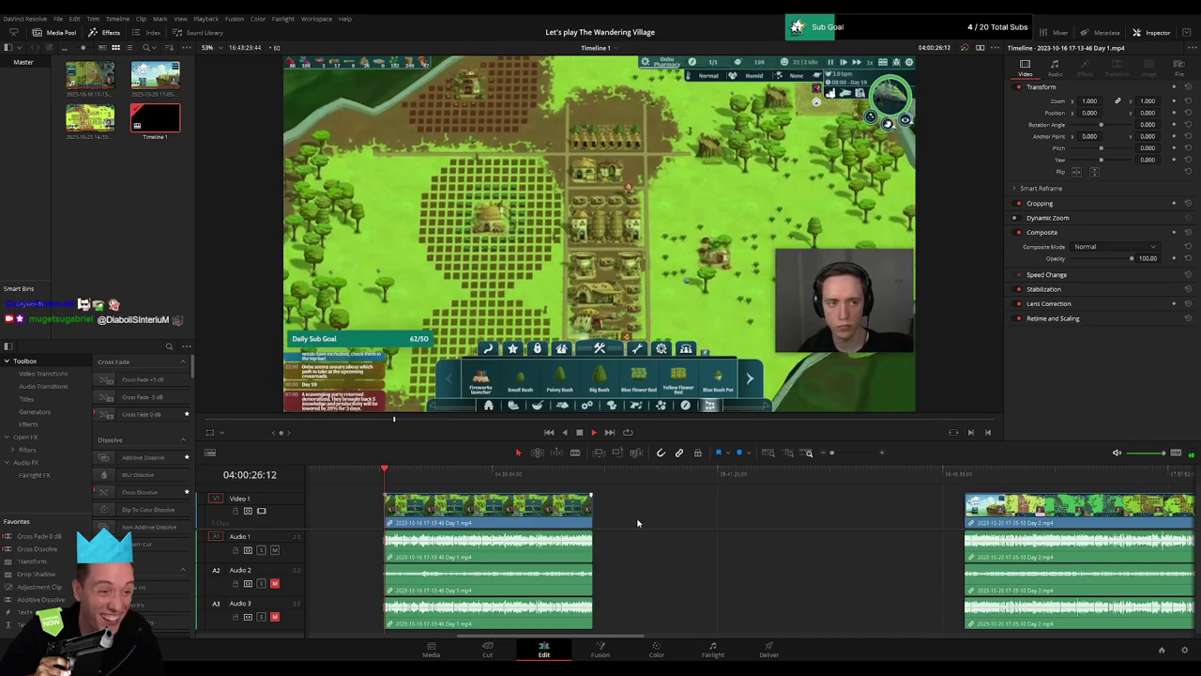
left_click(395, 475)
left_click_drag(398, 481, 549, 484)
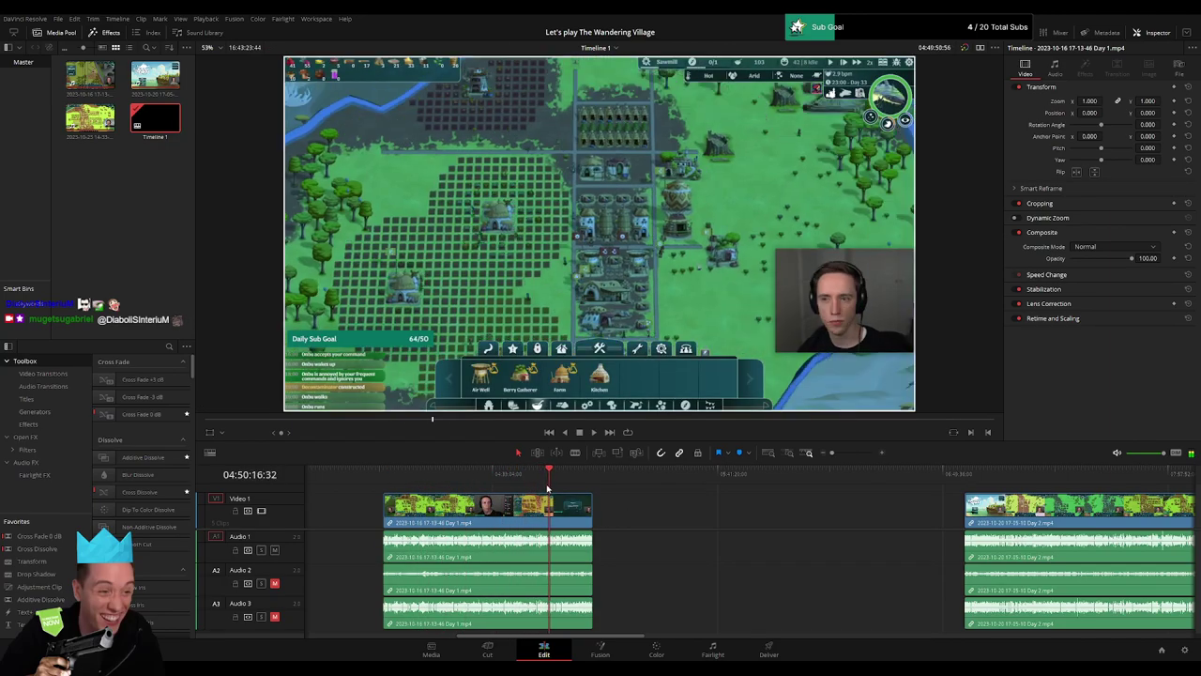
mouse_move(831, 452)
left_mouse_down()
mouse_move(850, 454)
mouse_move(846, 483)
left_mouse_up()
left_click(828, 481)
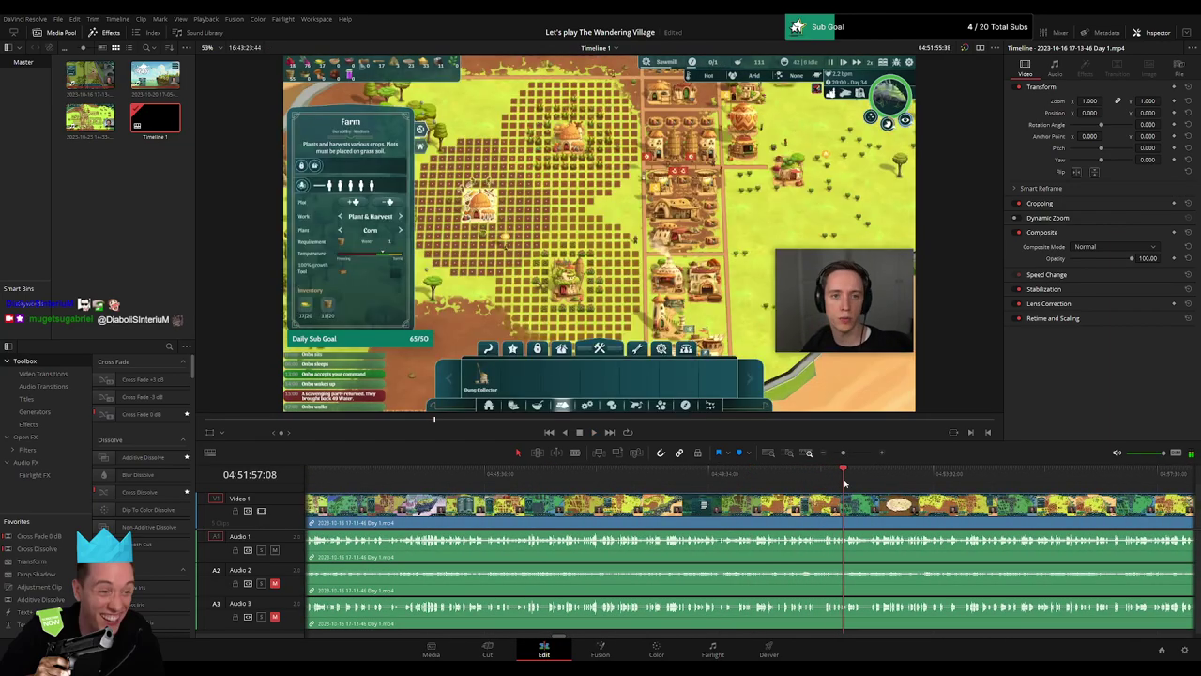
scroll(650, 504, "up", 2)
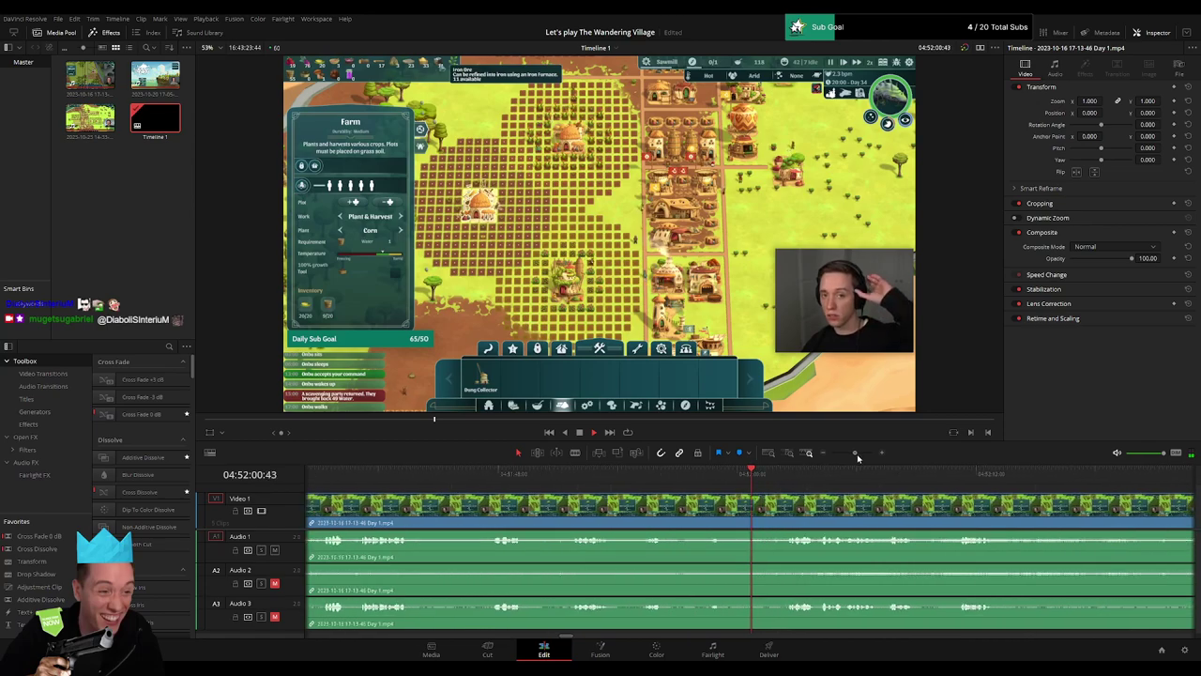
key("space")
left_click(688, 482)
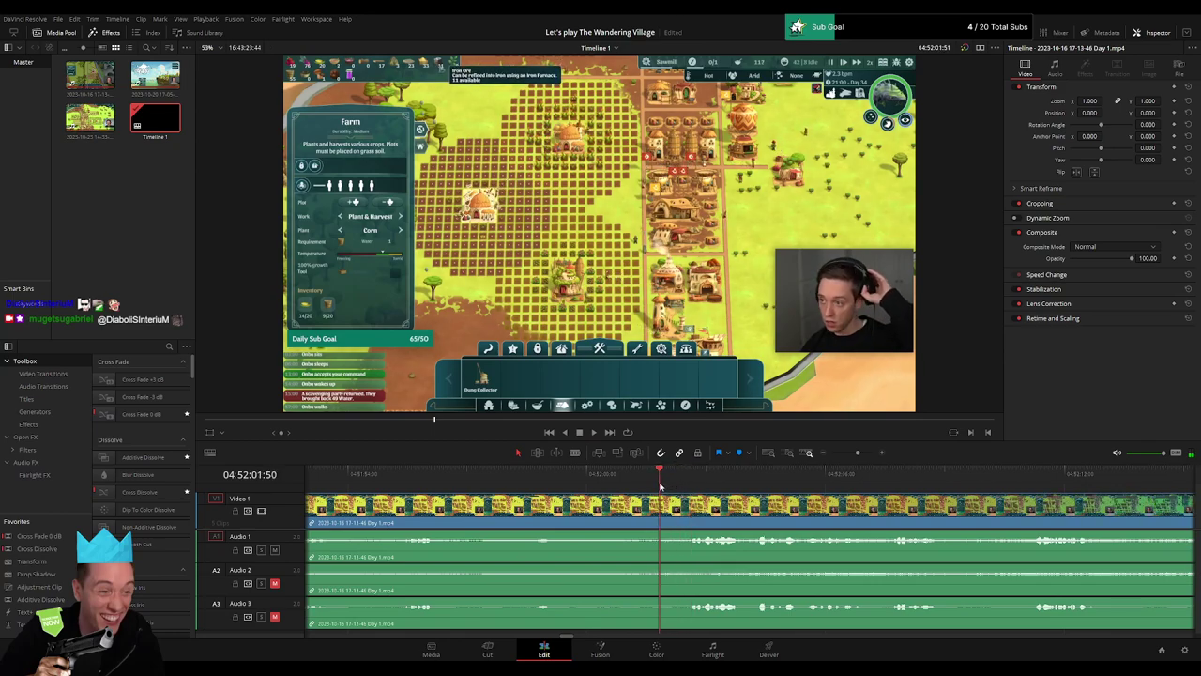
left_click_drag(688, 482, 646, 486)
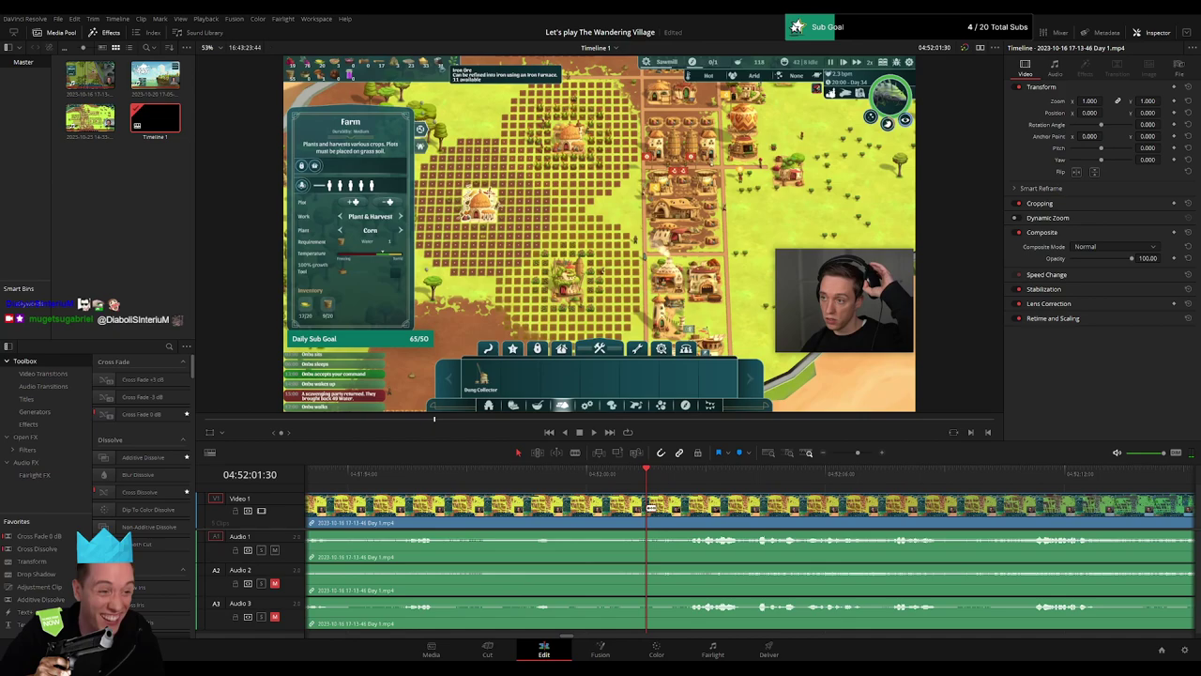
Step: Split all tracks at 04:52:01:30 and fade out Audio 1, Audio 2 and Audio 3 before the cut
key("ctrl+b")
mouse_move(648, 507)
left_mouse_down()
mouse_move(688, 507)
mouse_move(607, 504)
mouse_move(593, 533)
mouse_move(683, 531)
left_mouse_up()
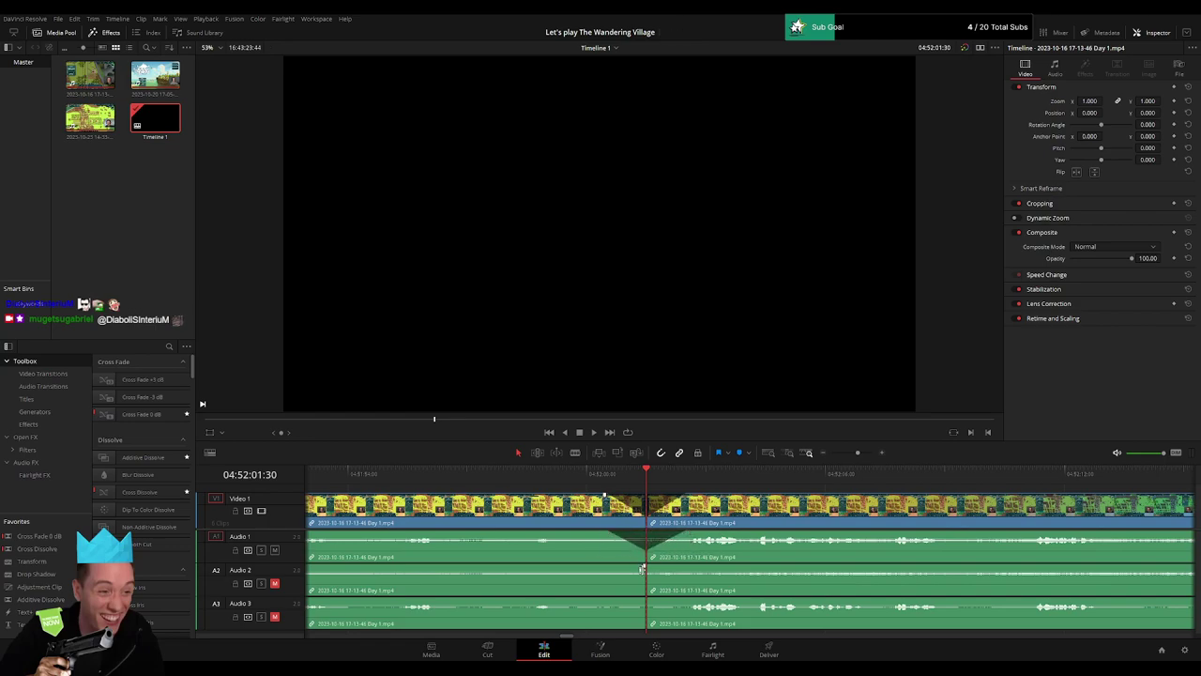
mouse_move(642, 568)
left_mouse_down()
mouse_move(603, 567)
mouse_move(678, 567)
mouse_move(609, 601)
mouse_move(682, 599)
left_mouse_up()
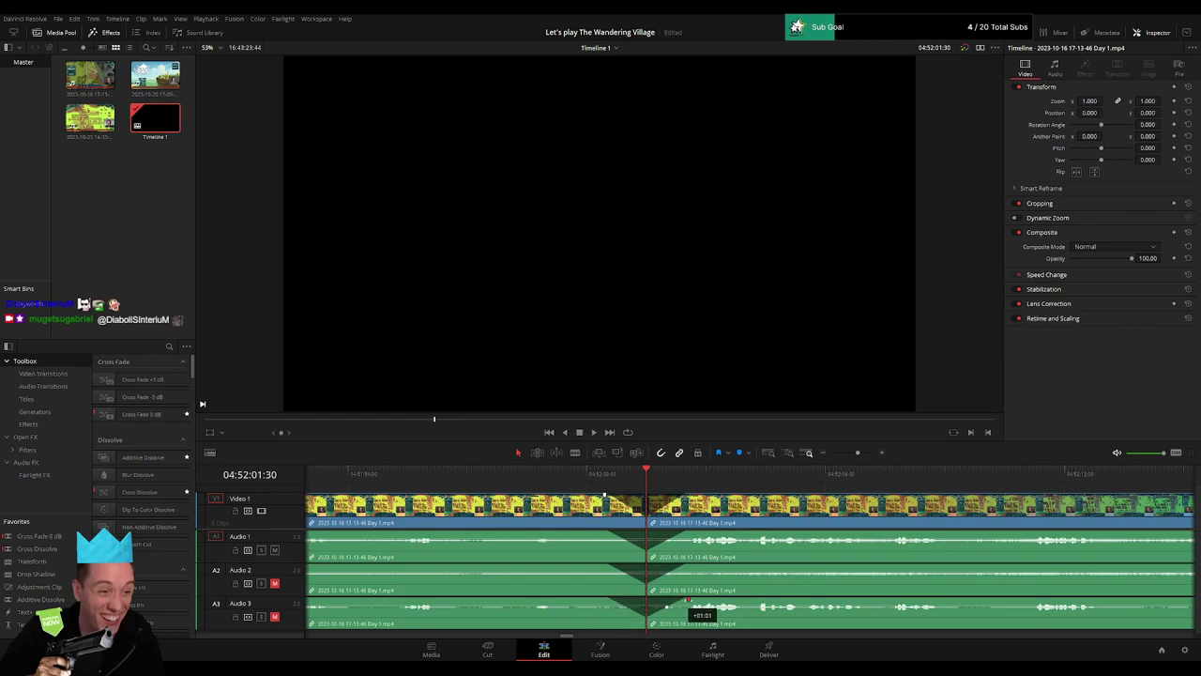
left_click_drag(857, 452, 831, 452)
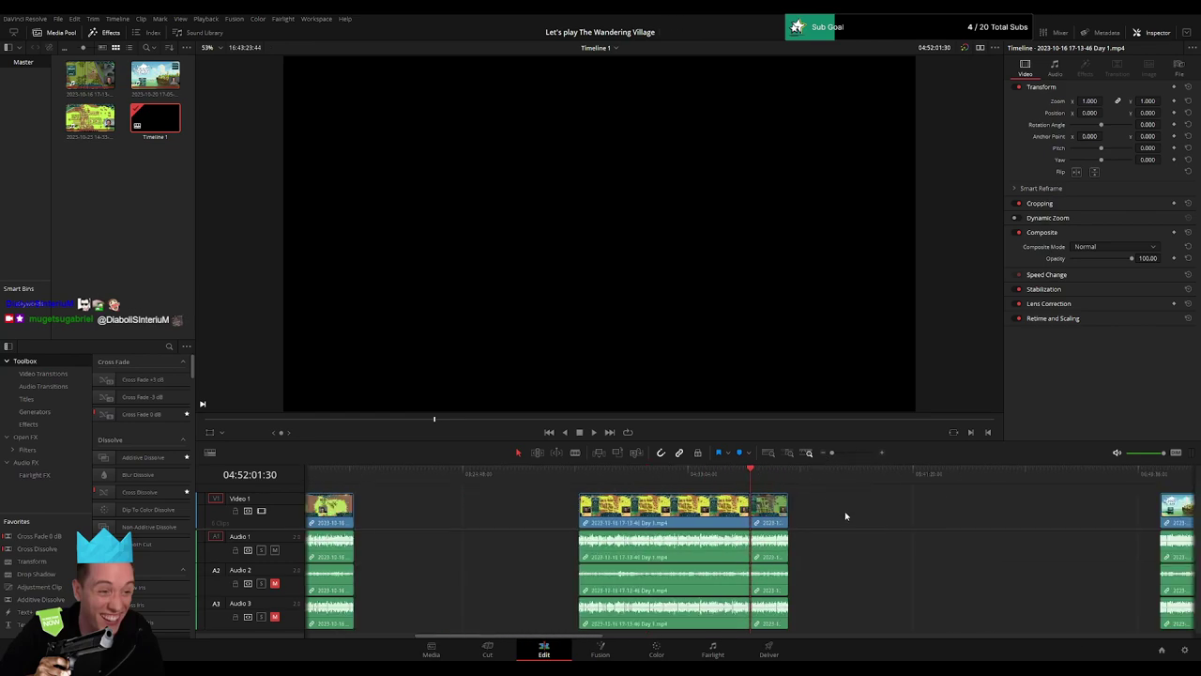
Step: Shift the short piece after the 04:52:01:30 cut to the right
left_click(394, 473)
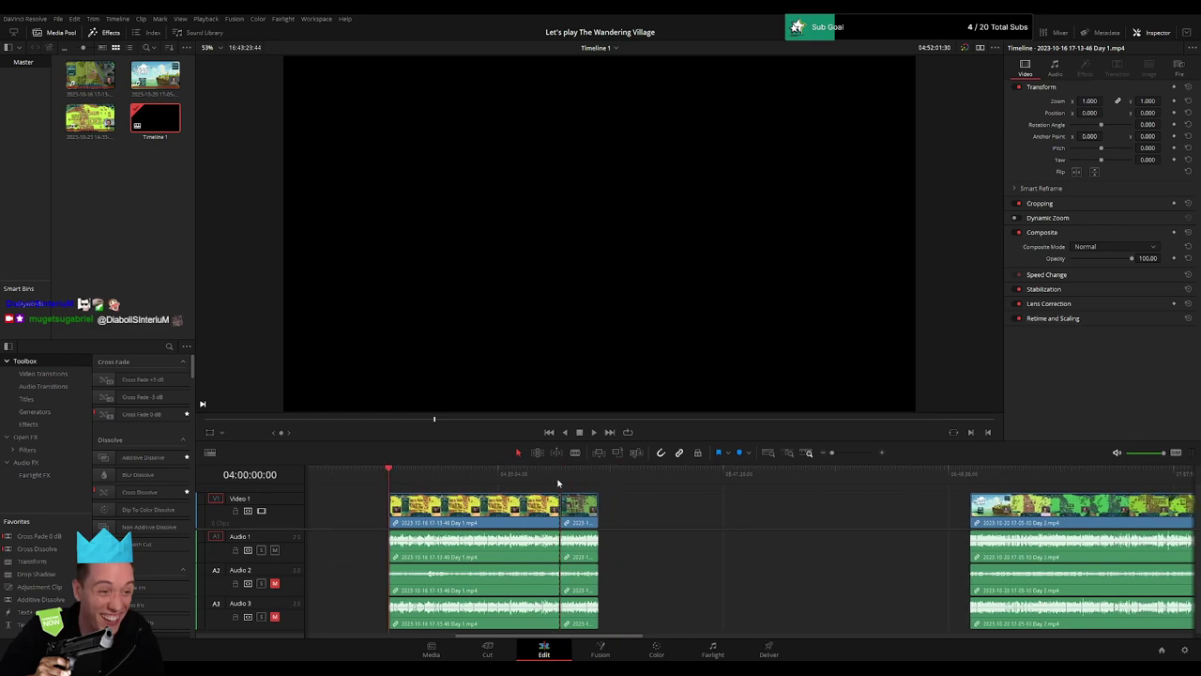
scroll(609, 512, "right", 2)
left_click_drag(484, 511, 853, 529)
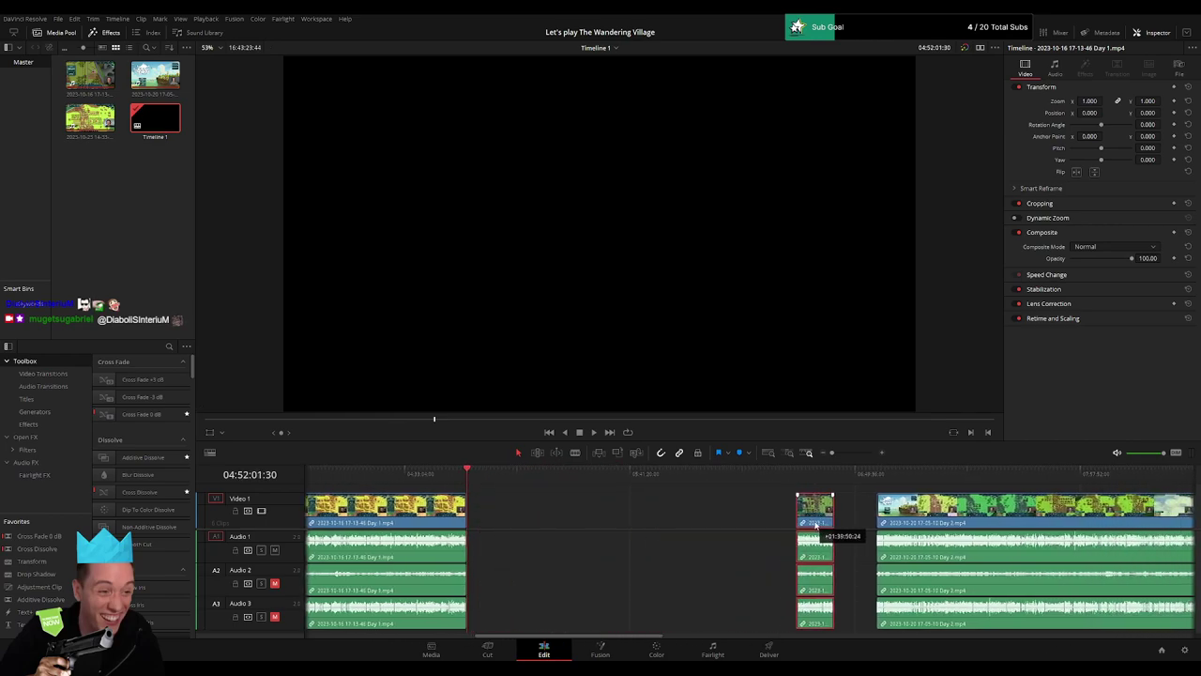
left_click(635, 522)
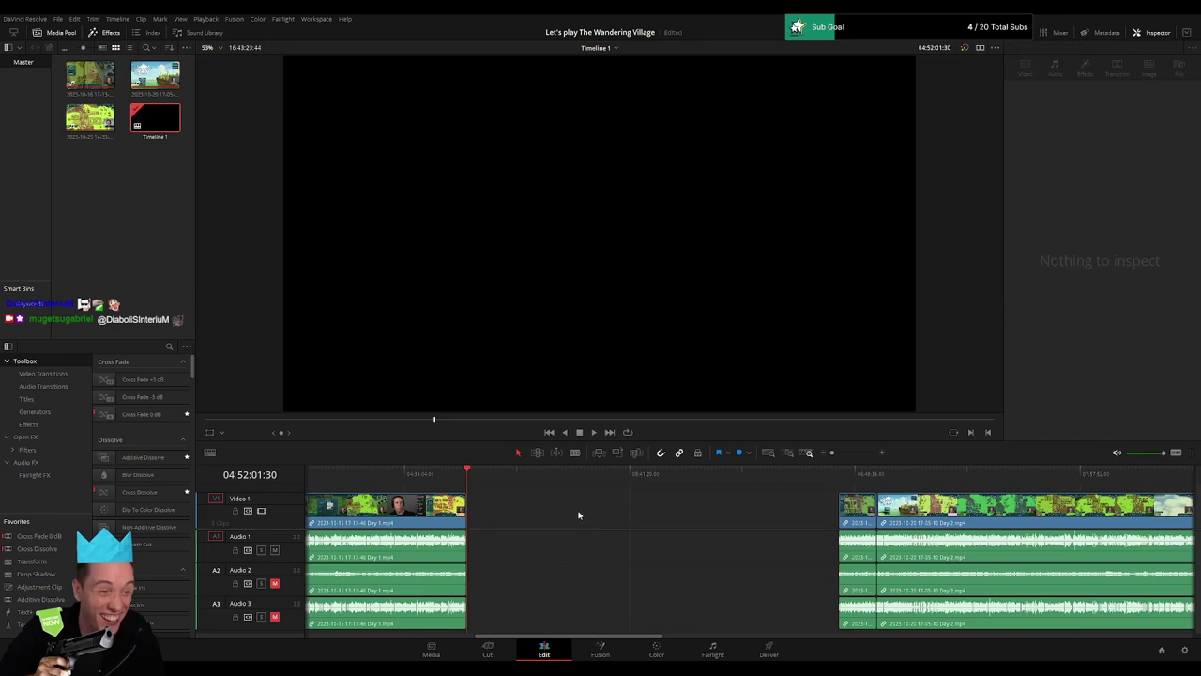
Step: Move the Day 2 clips so they start at 06:00:00:00, then play from there
left_click_drag(607, 490, 691, 503)
scroll(812, 475, "up", 3)
left_click(754, 474)
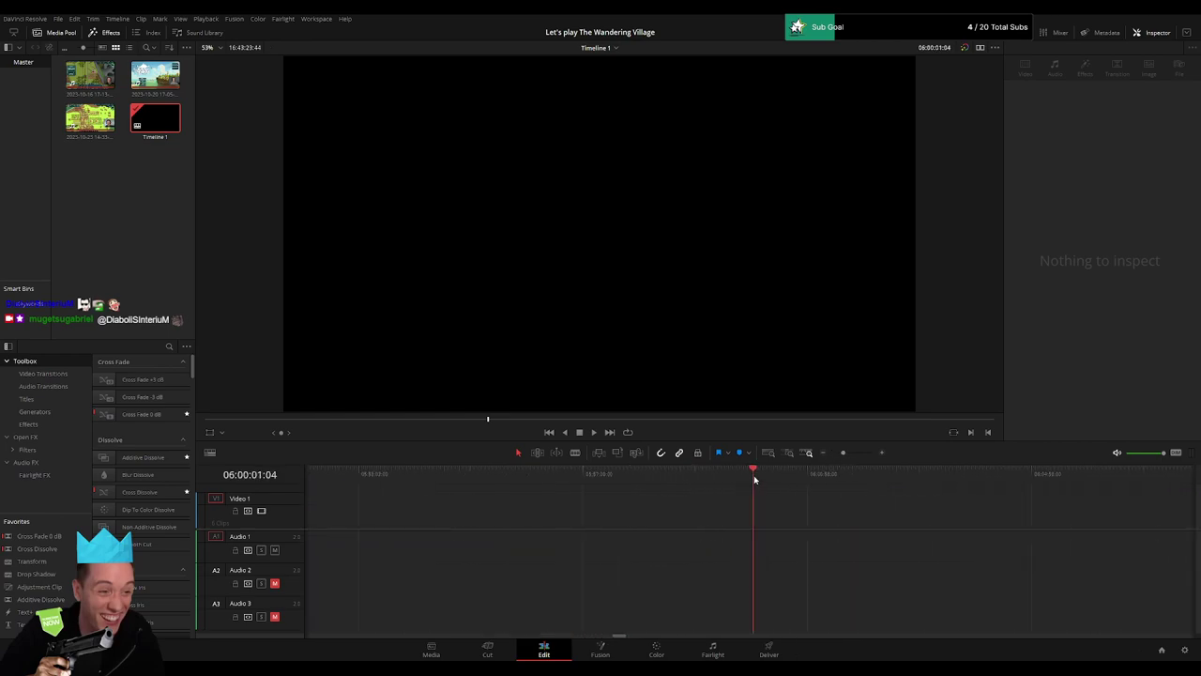
left_click(826, 453)
mouse_move(599, 500)
left_mouse_down()
mouse_move(758, 515)
mouse_move(547, 522)
left_mouse_up()
key("space")
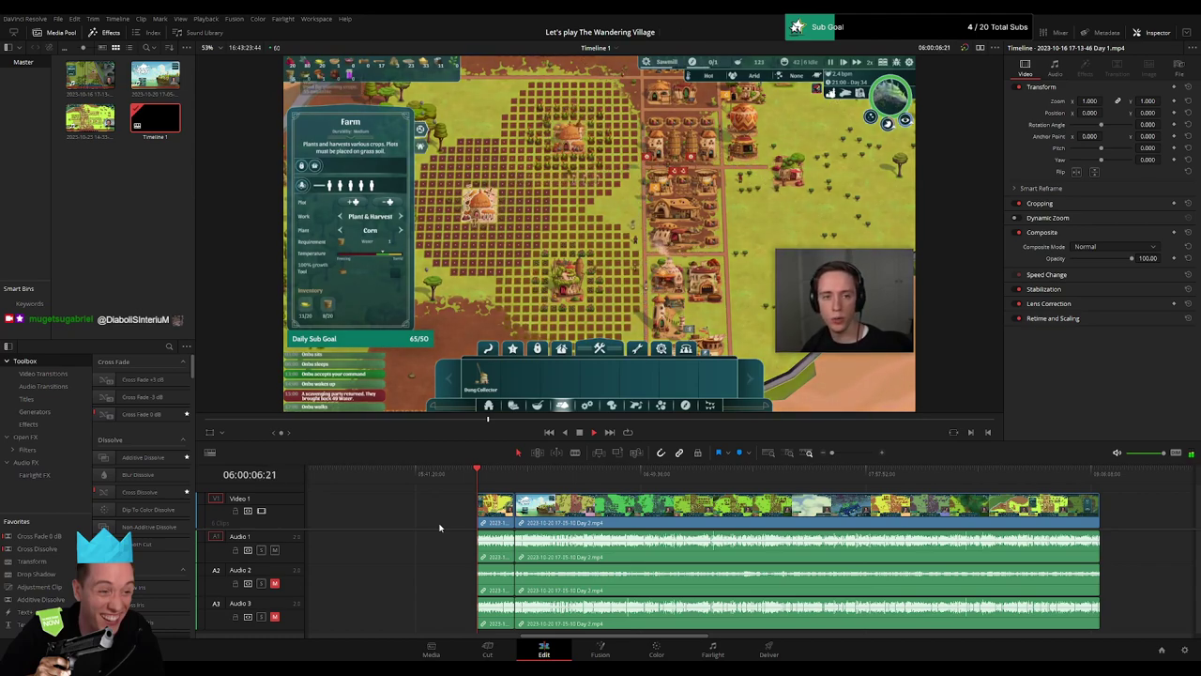
Step: Add a transition at the join between the Day 1 piece and the Day 2 clip near 06:11:32
scroll(450, 535, "right", 3)
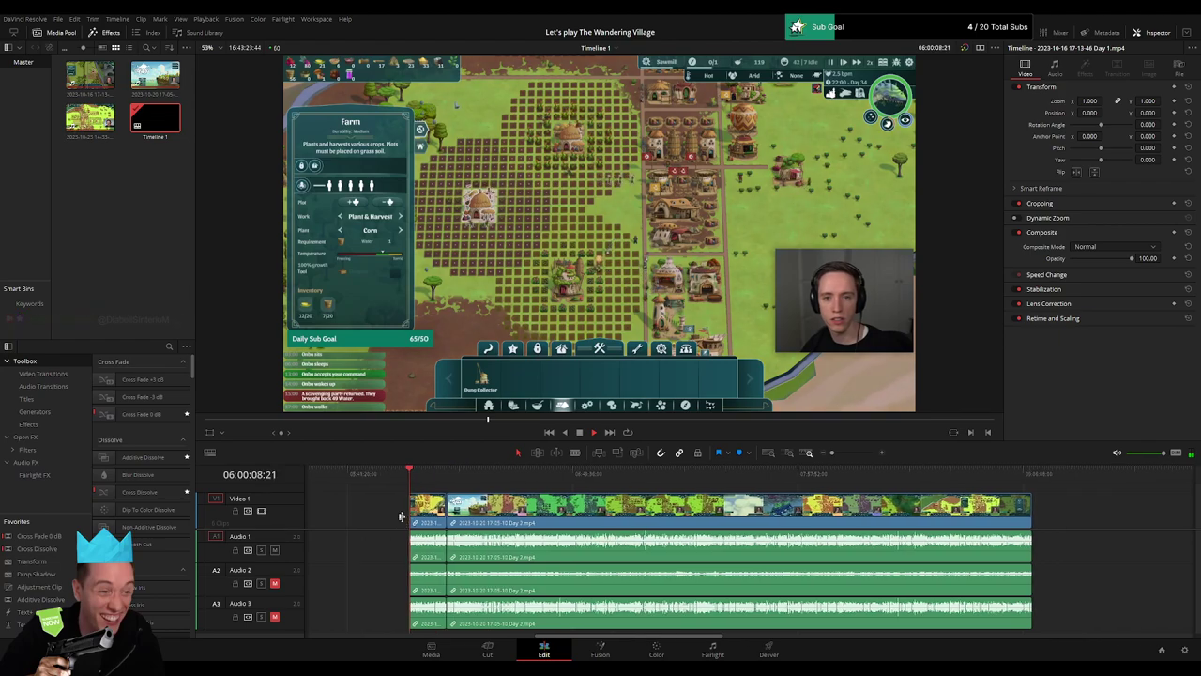
left_click_drag(834, 453, 840, 454)
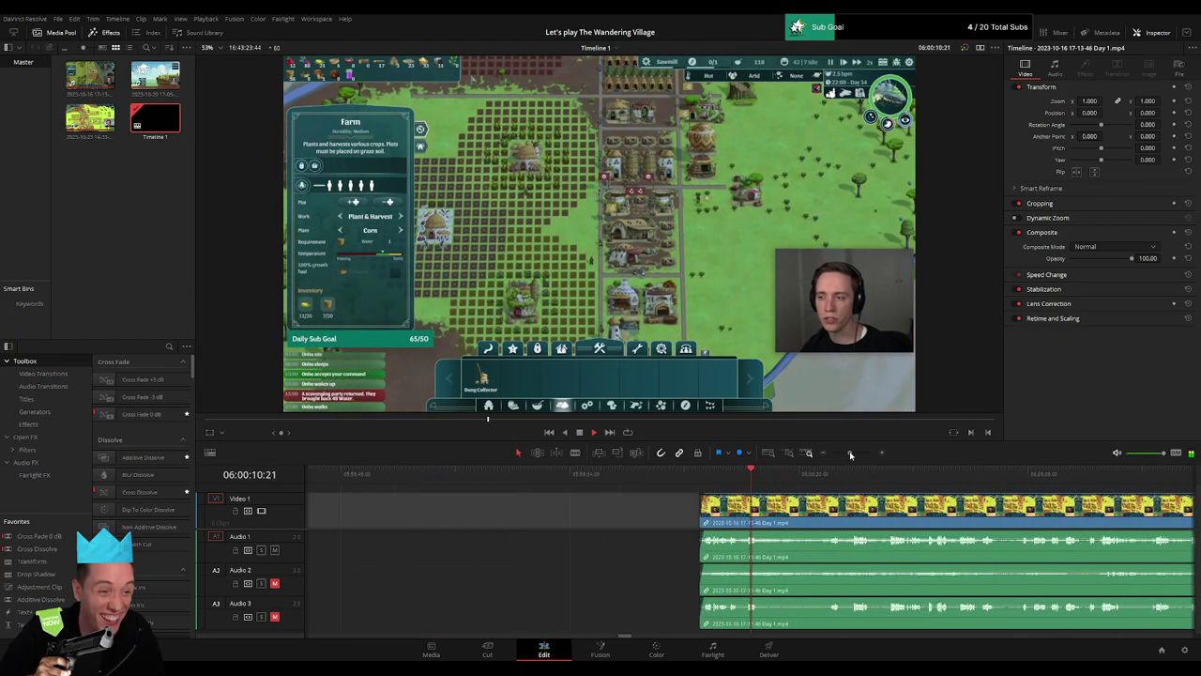
scroll(688, 526, "right", 5)
scroll(688, 525, "right", 8)
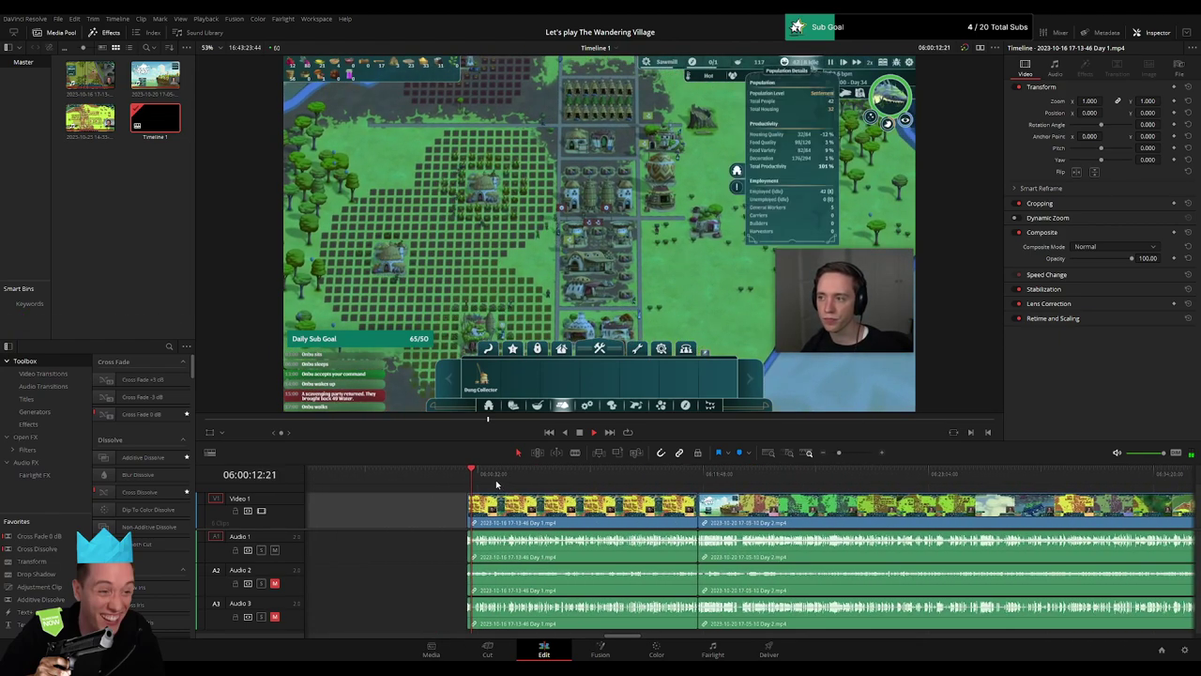
left_click_drag(704, 474, 688, 489)
left_click(695, 483)
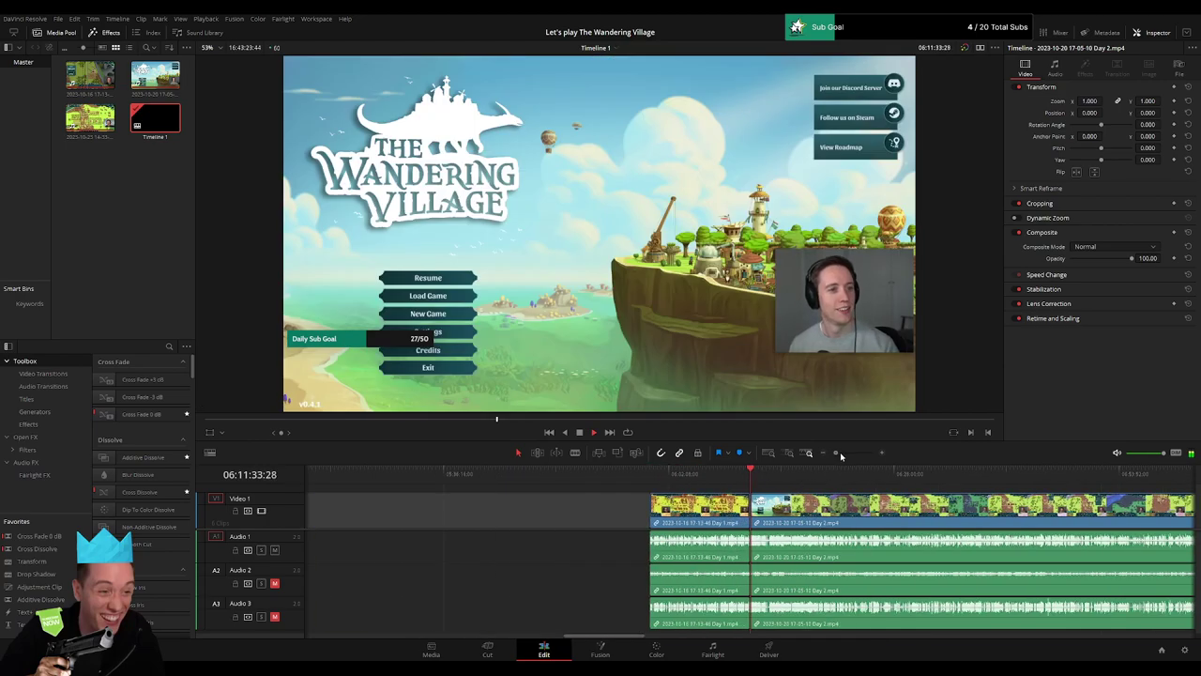
left_click_drag(839, 452, 859, 452)
left_click(599, 483)
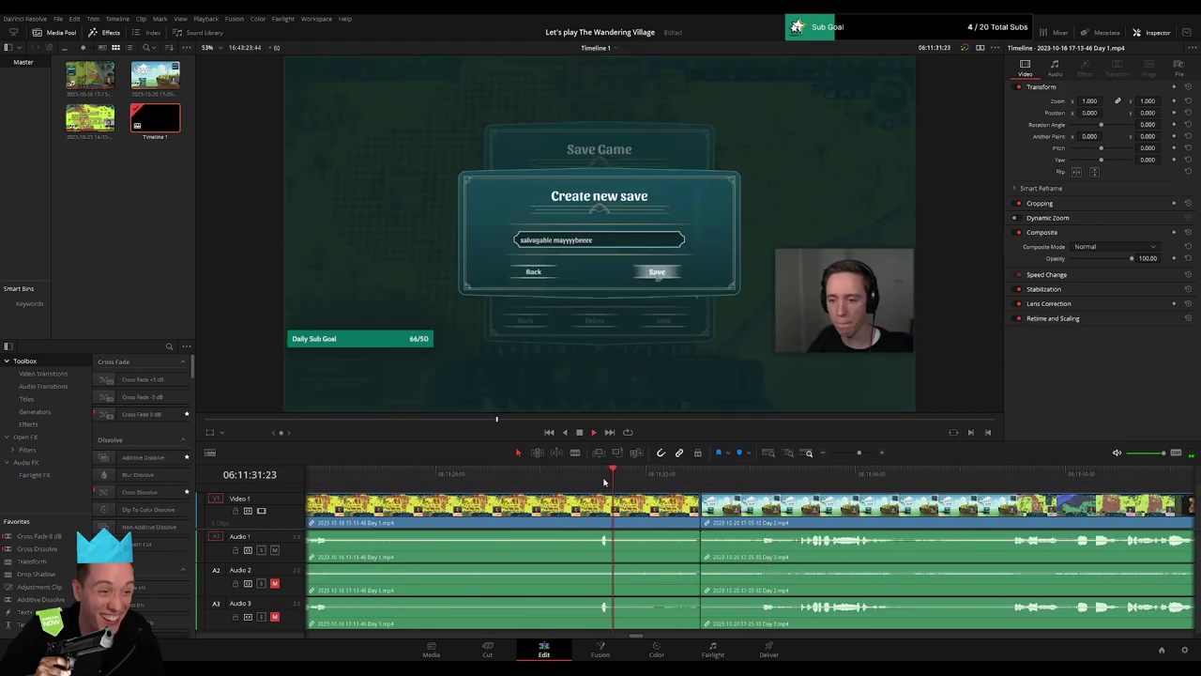
left_click(711, 524)
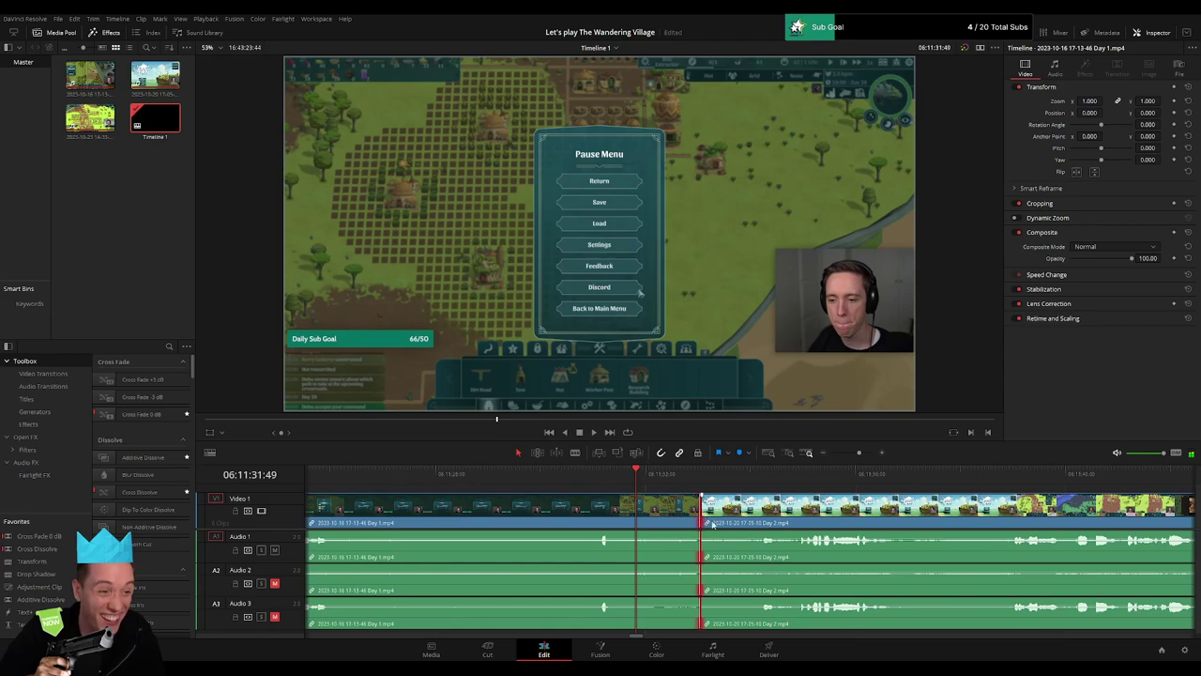
key("shift+comma")
key("shift+comma")
key("shift+comma")
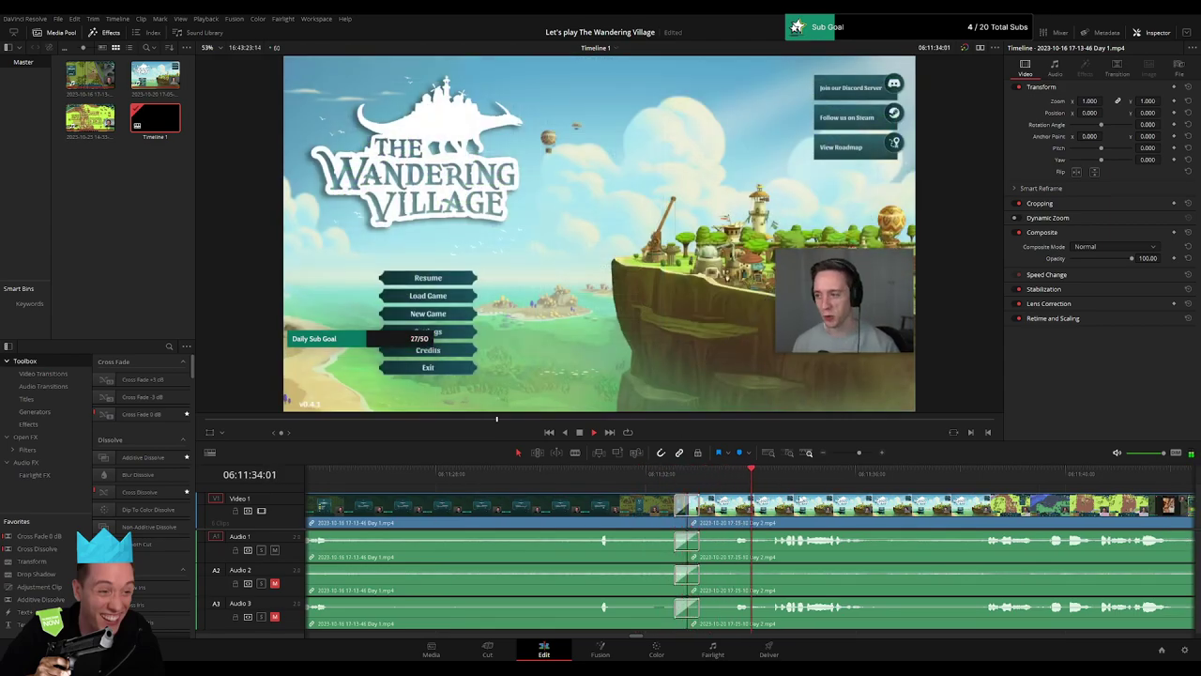
left_click_drag(880, 454, 832, 454)
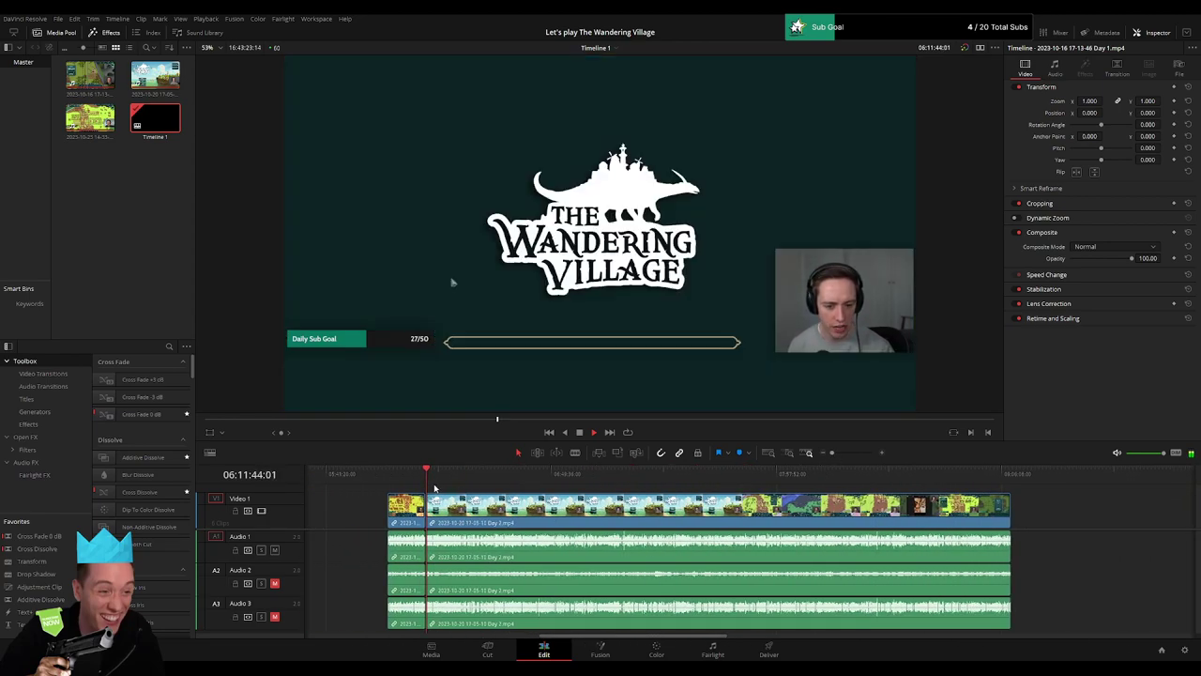
Step: Park the playhead just before the Lost woods dialog in the Day 2 footage
left_click_drag(431, 484, 545, 485)
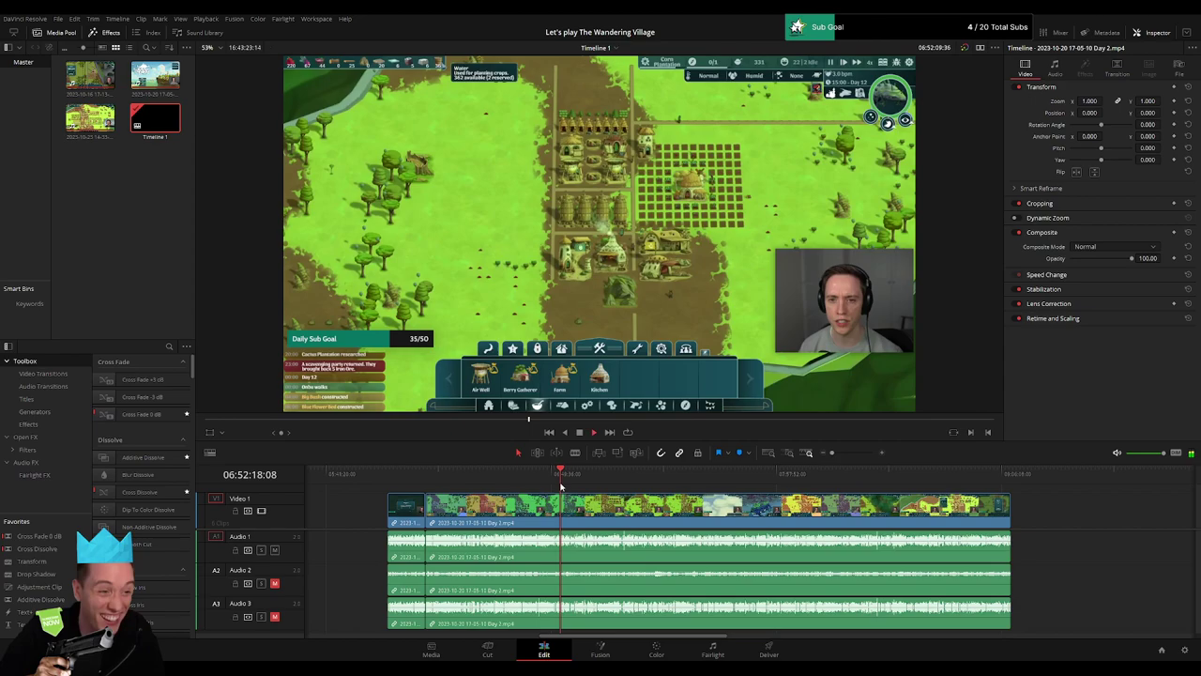
left_click_drag(545, 485, 561, 485)
left_click(851, 452)
left_click_drag(853, 452, 856, 458)
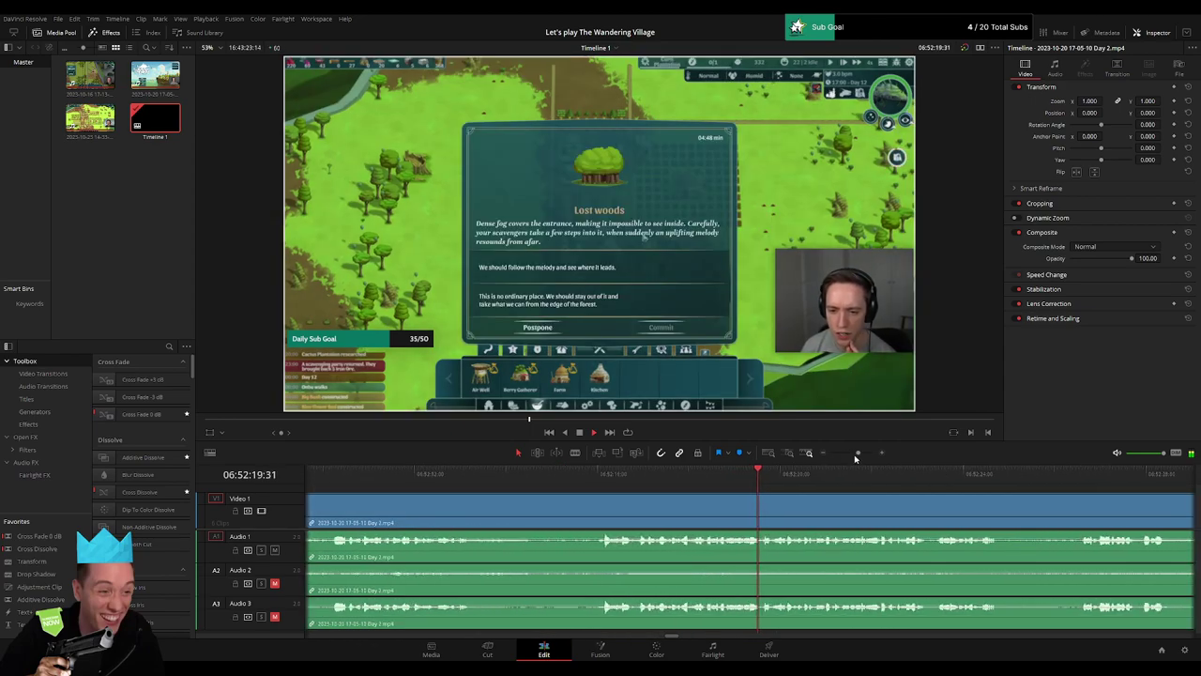
left_click(596, 473)
left_click(489, 482)
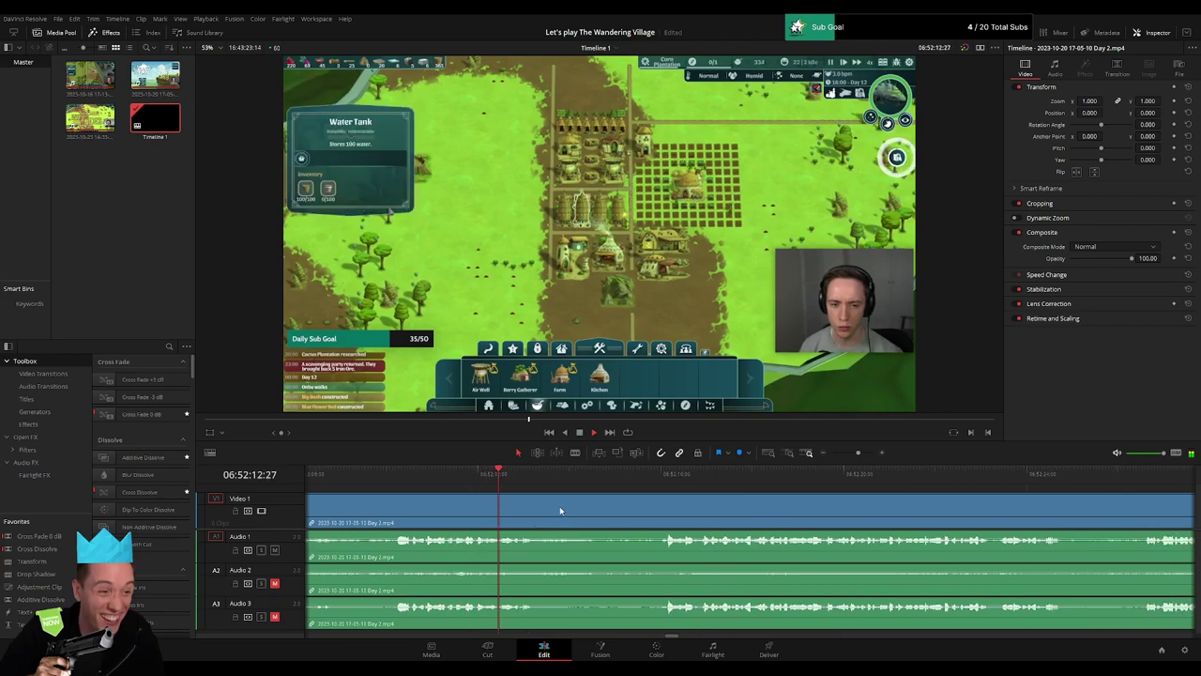
left_click(659, 475)
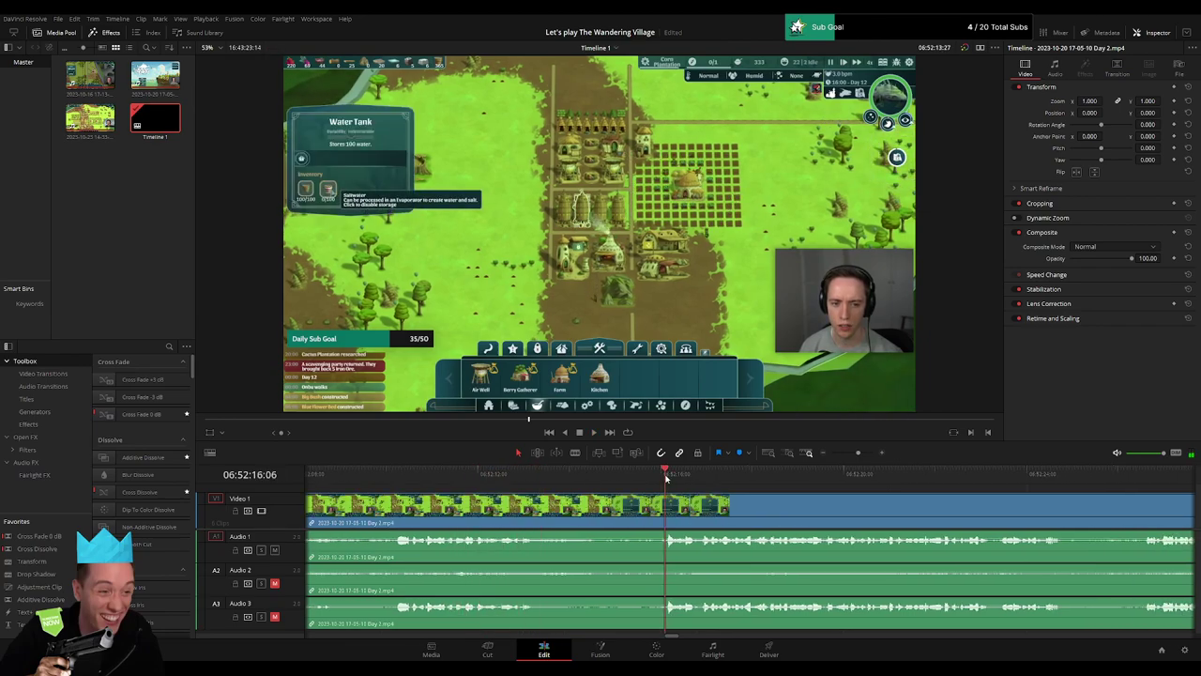
left_click(643, 475)
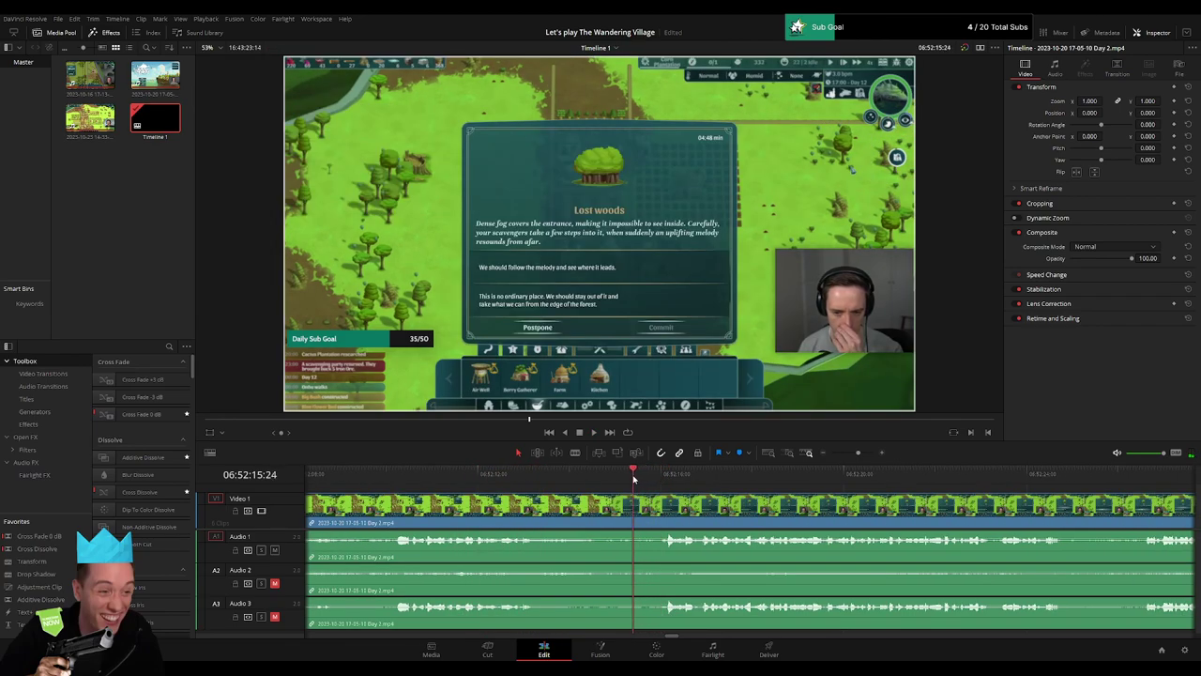
left_click_drag(633, 478, 618, 478)
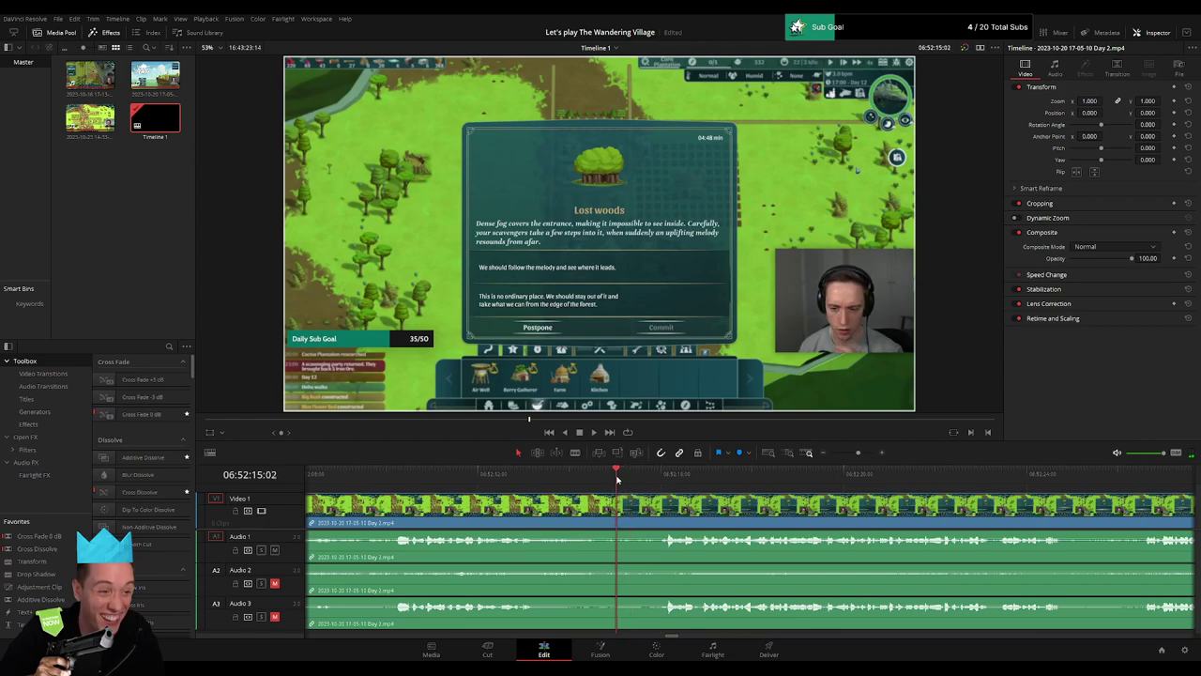
Step: Split all tracks there and move the later footage to start at 08:00:00:00 after a gap
key("ctrl+b")
mouse_move(618, 504)
left_mouse_down()
mouse_move(659, 505)
mouse_move(638, 507)
left_mouse_up()
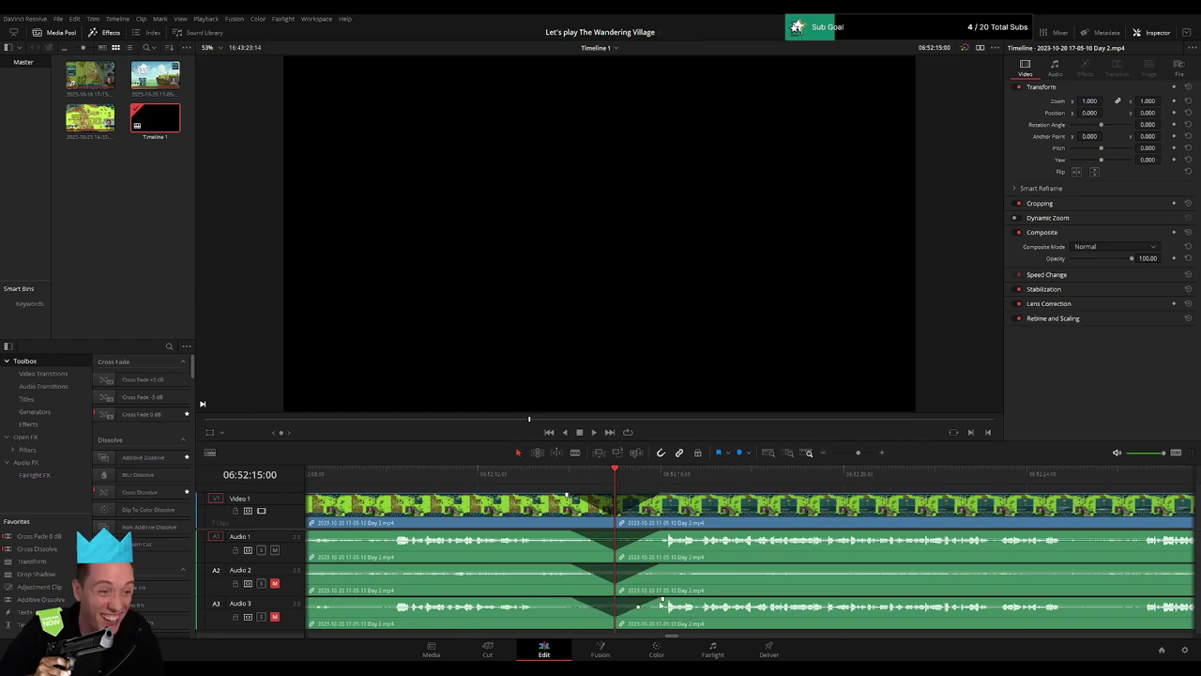
left_click_drag(859, 452, 794, 467)
scroll(582, 512, "down", 3)
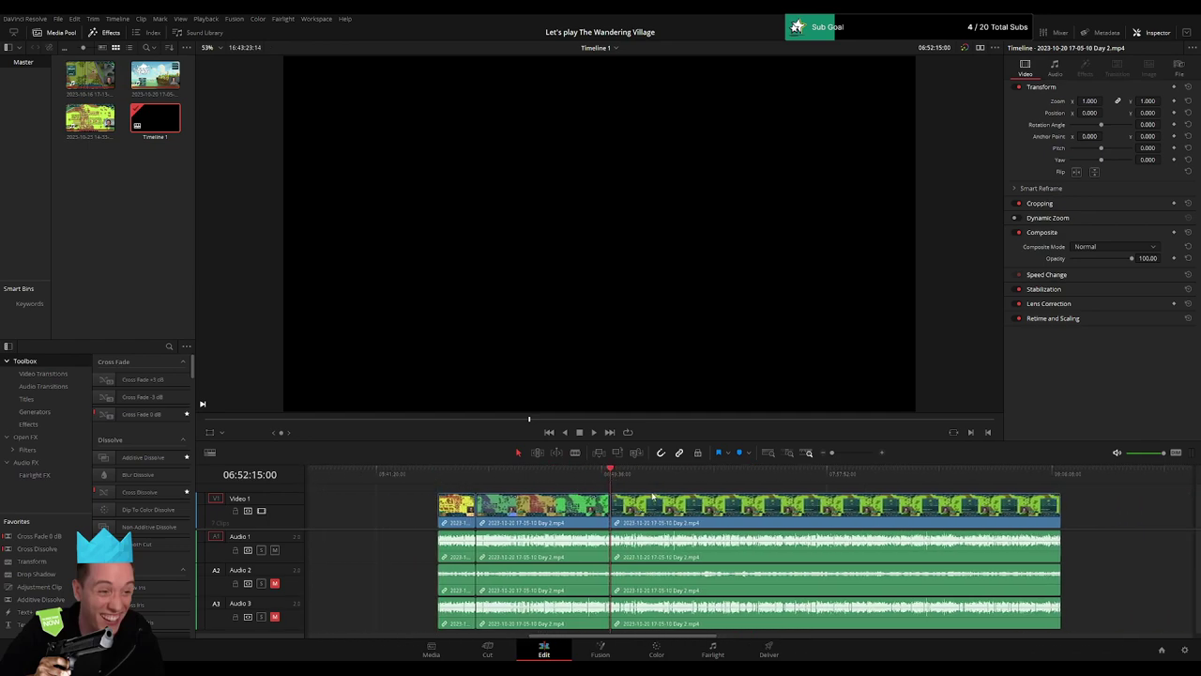
scroll(652, 496, "down", 5)
left_click_drag(584, 503, 882, 511)
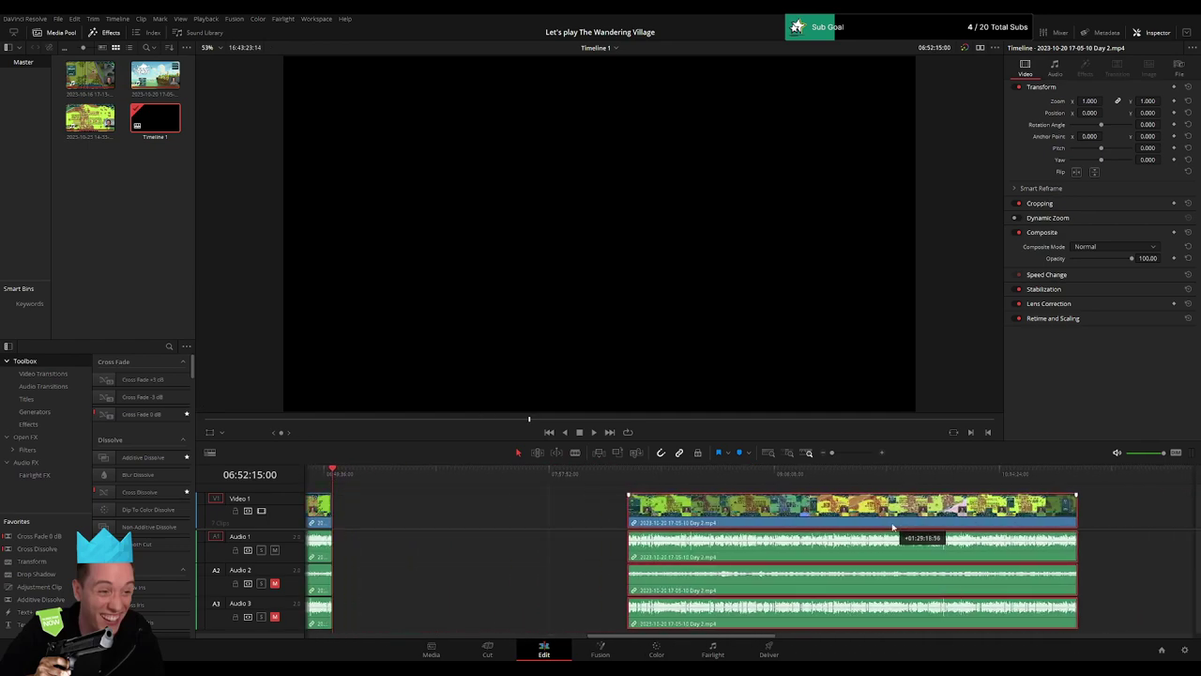
left_click(541, 516)
scroll(395, 480, "up", 1)
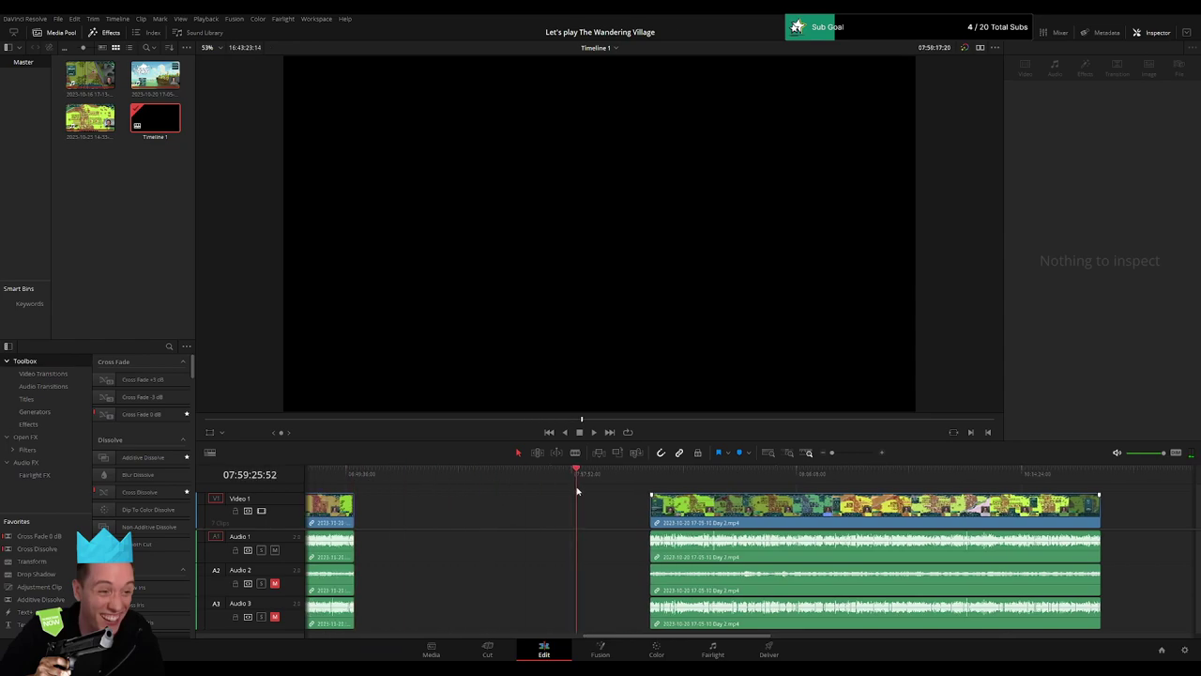
left_click_drag(657, 512, 584, 511)
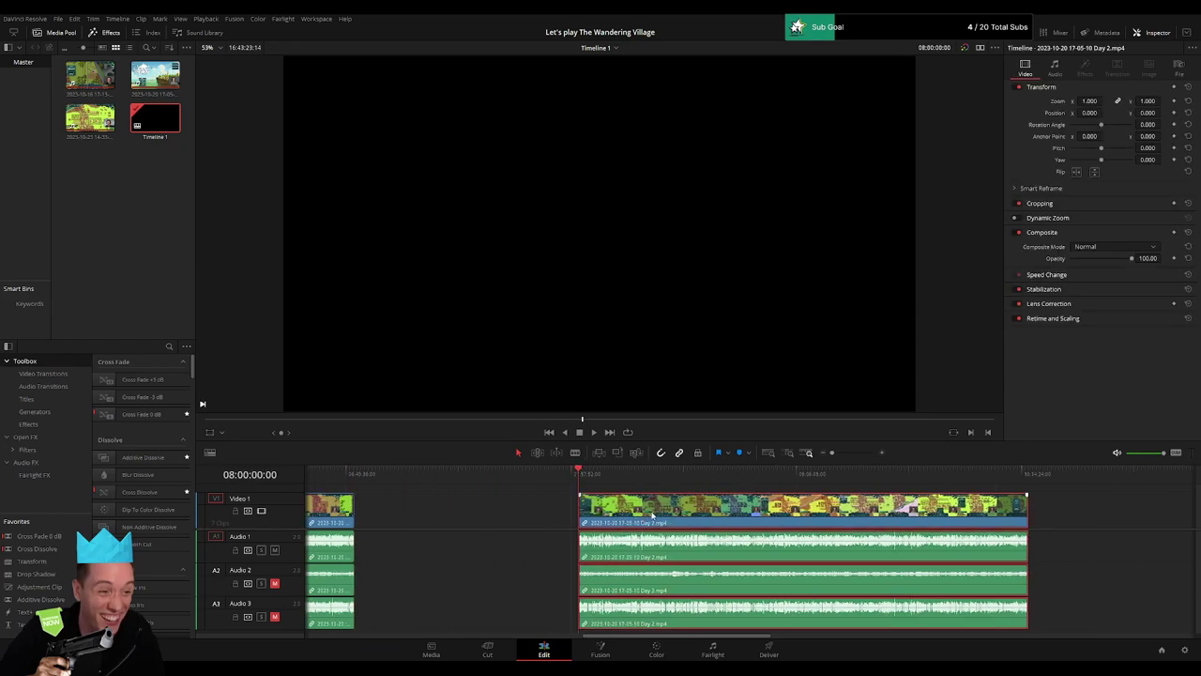
scroll(471, 491, "down", 3)
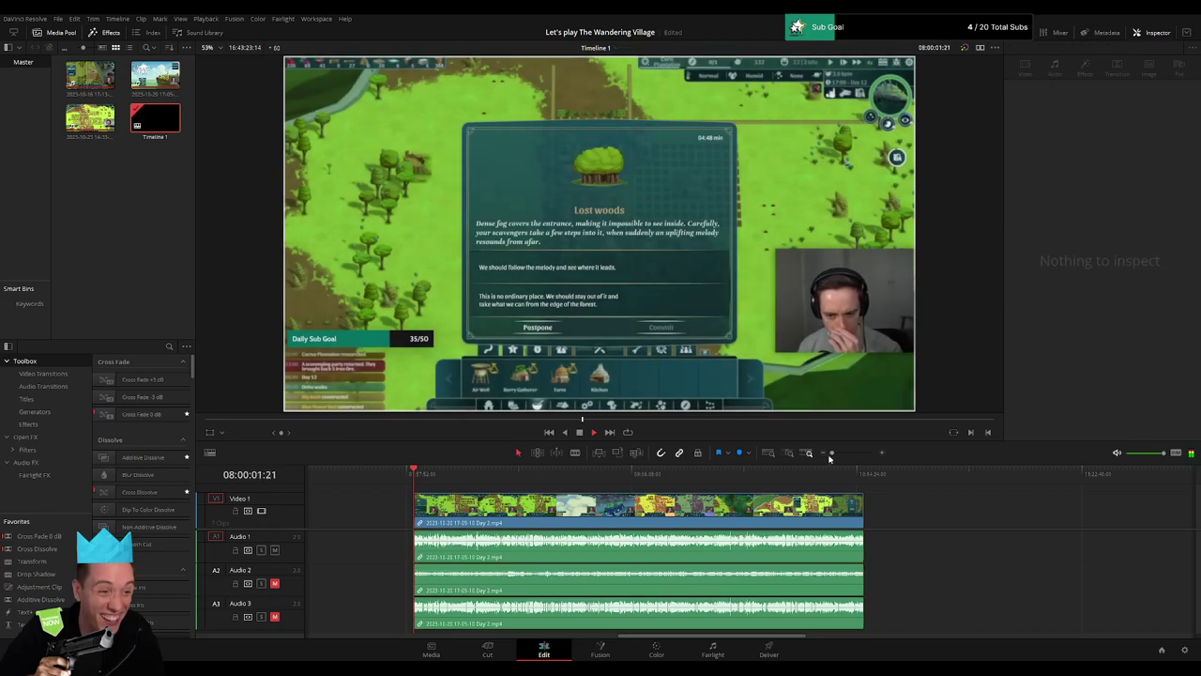
left_click_drag(832, 452, 840, 452)
scroll(597, 507, "down", 1)
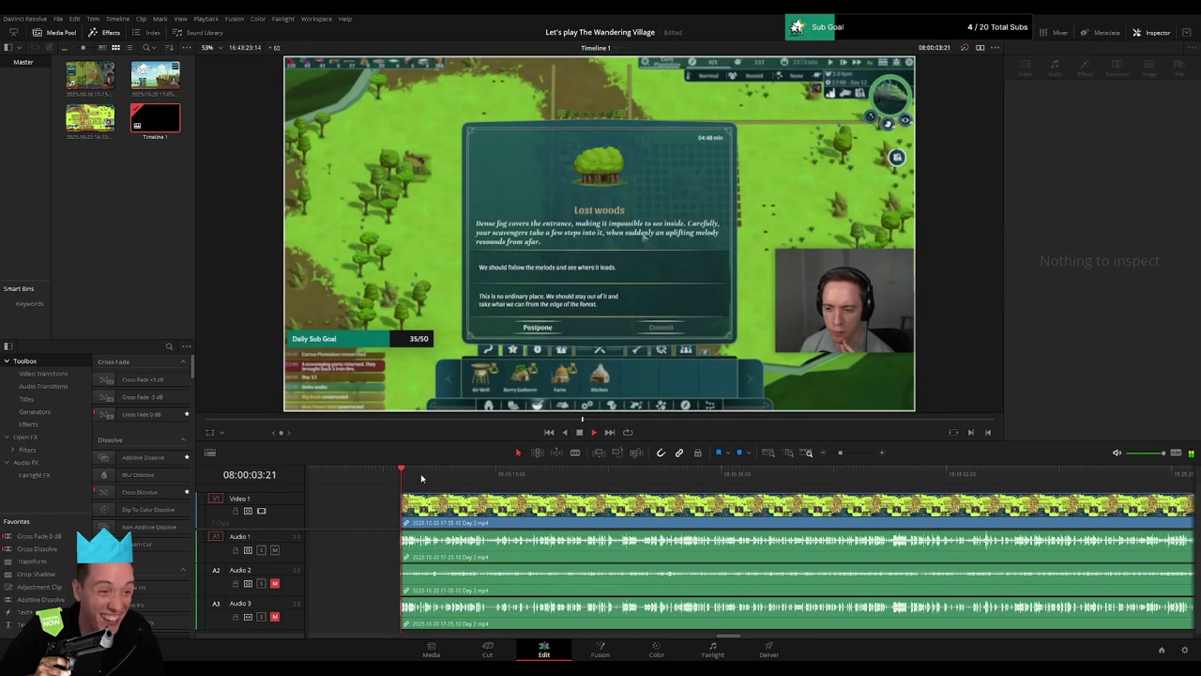
left_click(715, 496)
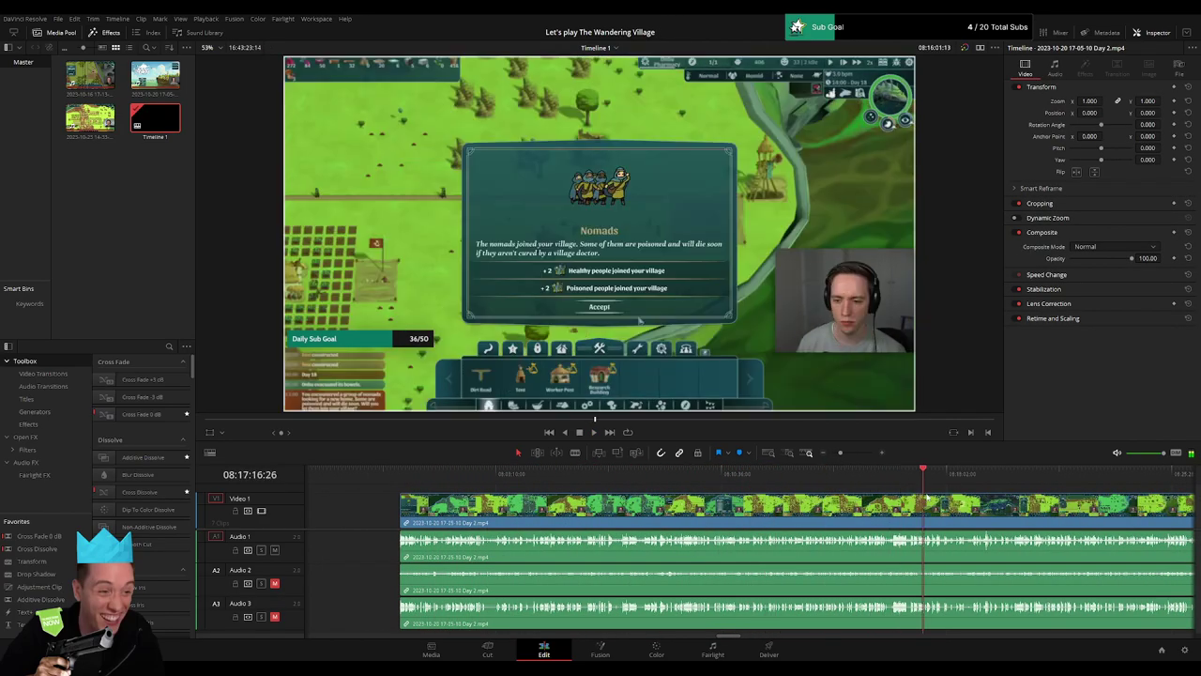
Step: Scrub through the later Day 2 footage to the village scene
left_click_drag(715, 491, 1135, 500)
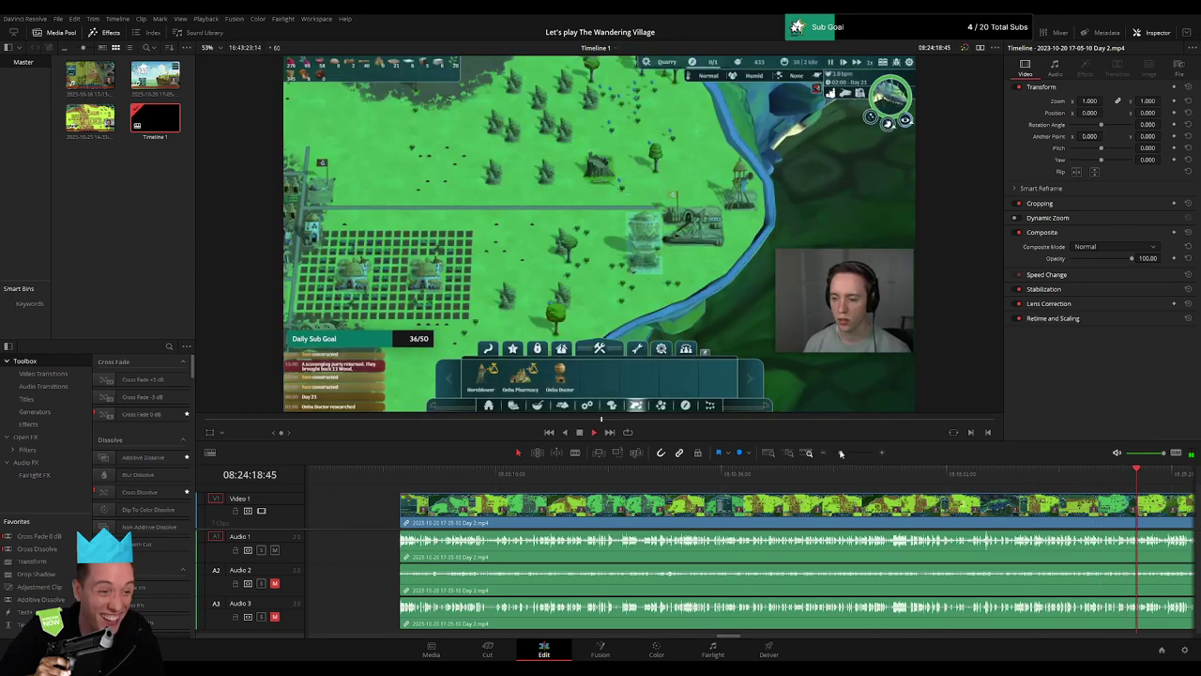
left_click_drag(841, 453, 833, 453)
left_click_drag(416, 474, 556, 493)
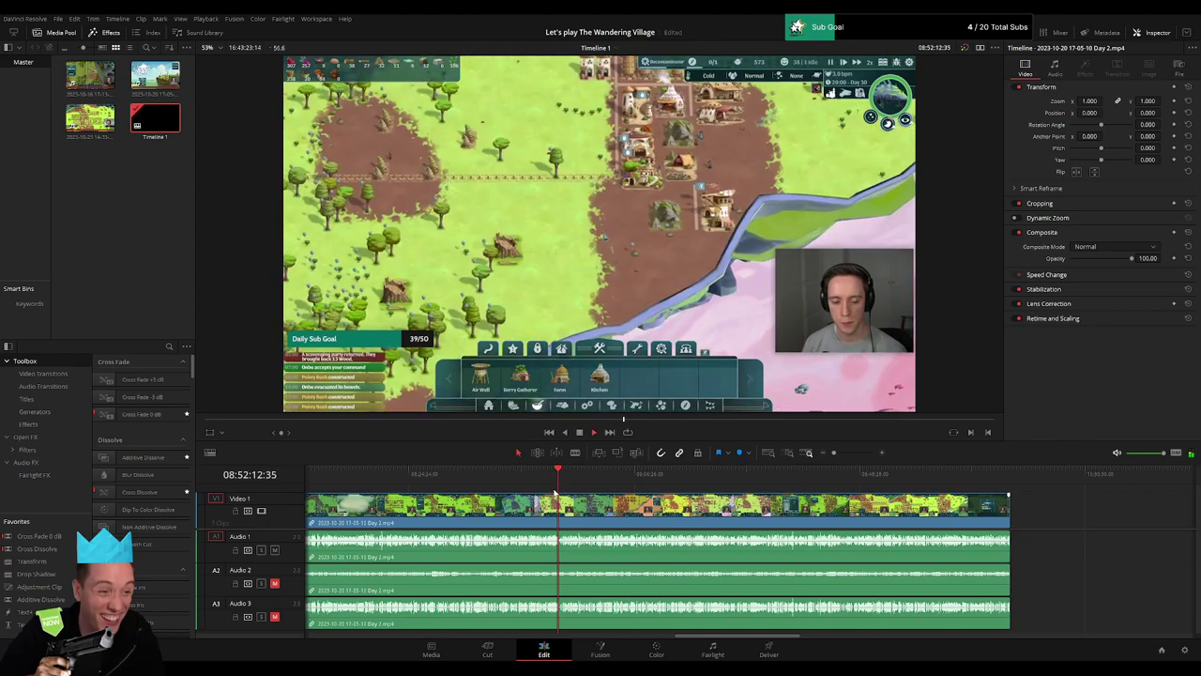
left_click_drag(833, 452, 851, 455)
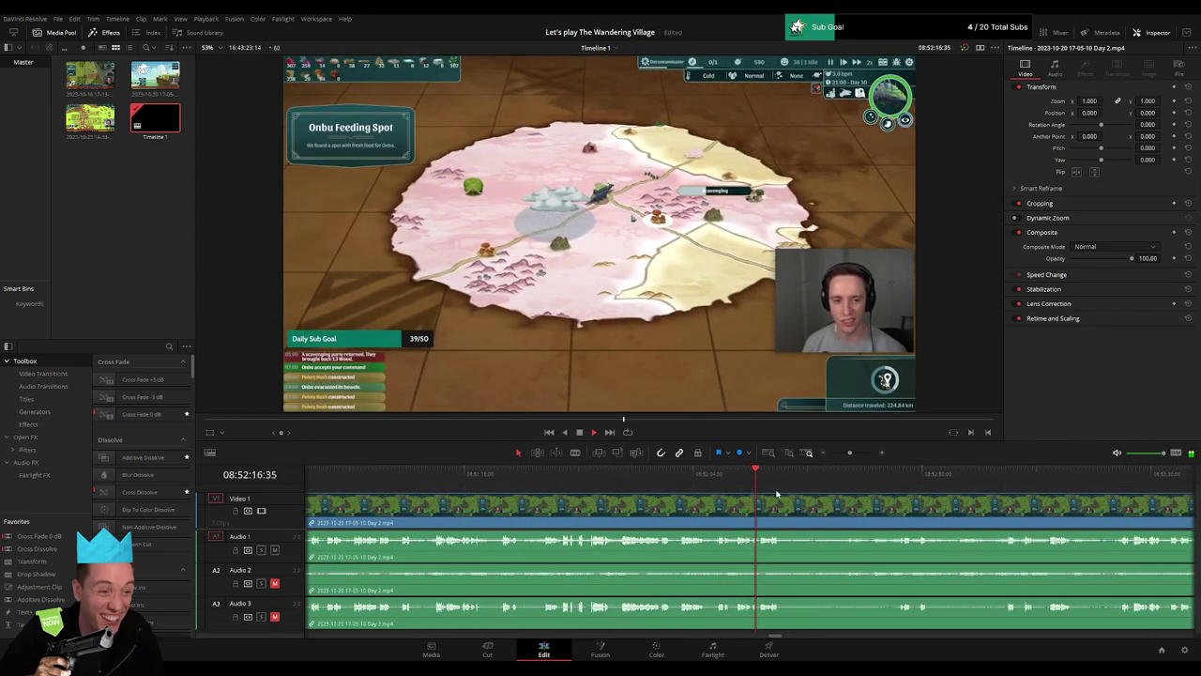
mouse_move(776, 493)
left_mouse_down()
mouse_move(884, 480)
mouse_move(613, 482)
left_mouse_up()
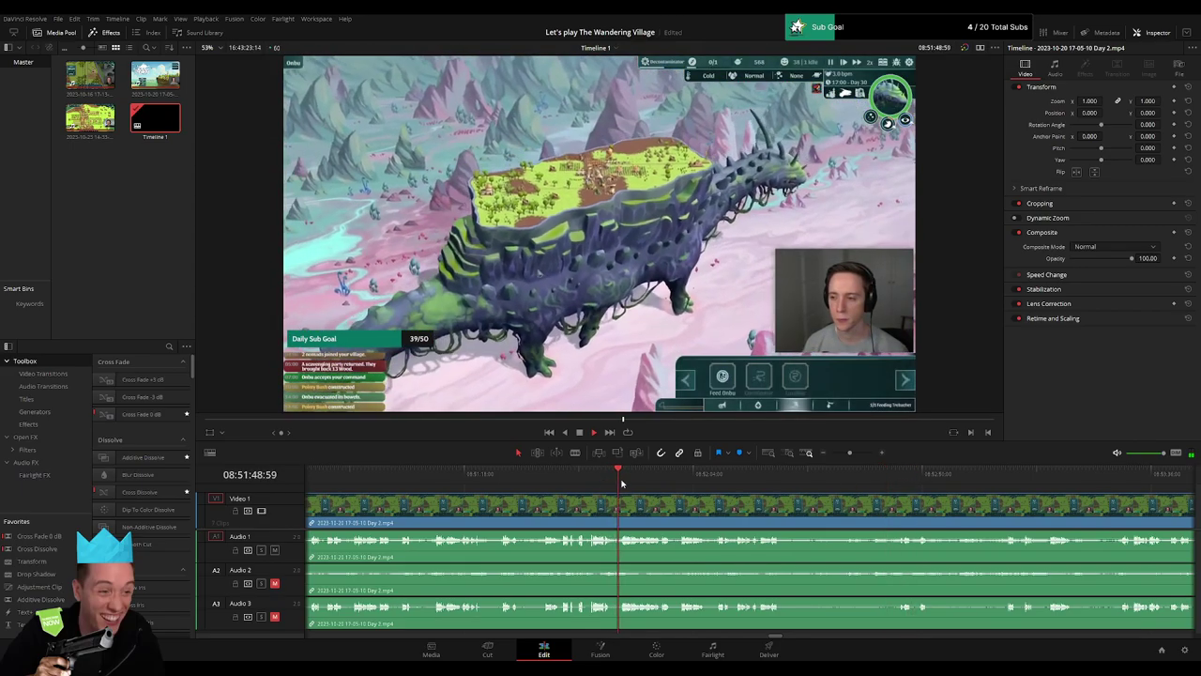
left_click_drag(613, 482, 682, 480)
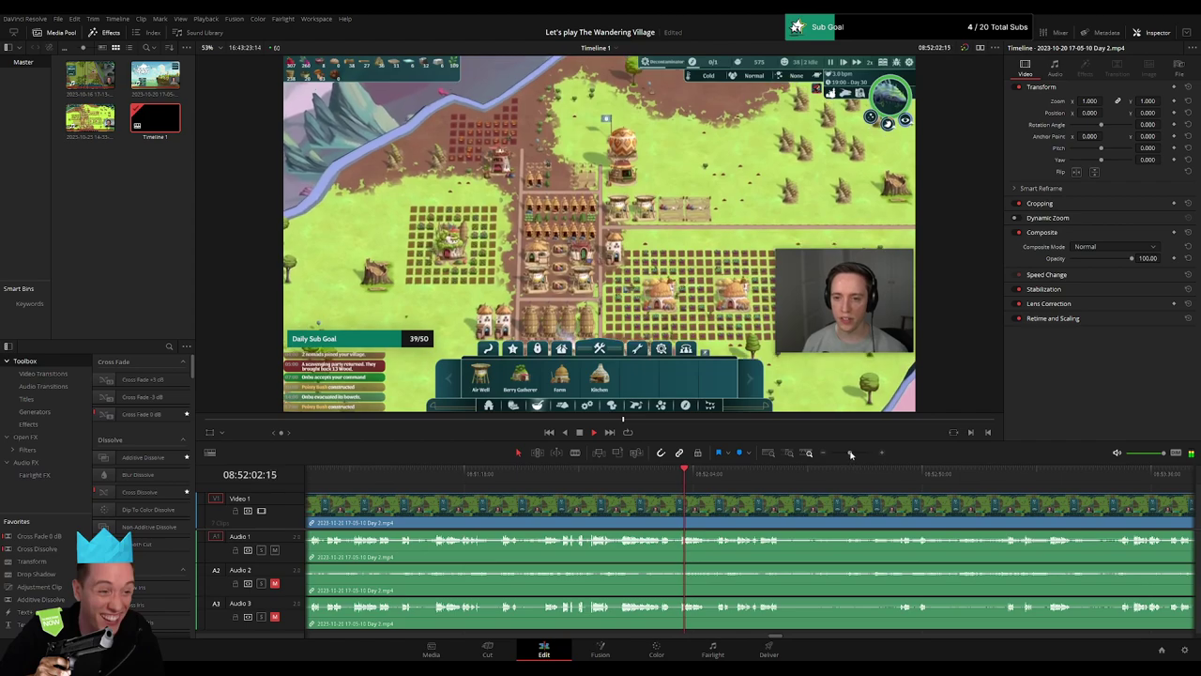
Step: Split all tracks at 08:52:44:30 and nudge the later piece right, leaving a small gap
scroll(853, 488, "up", 3)
left_click(921, 486)
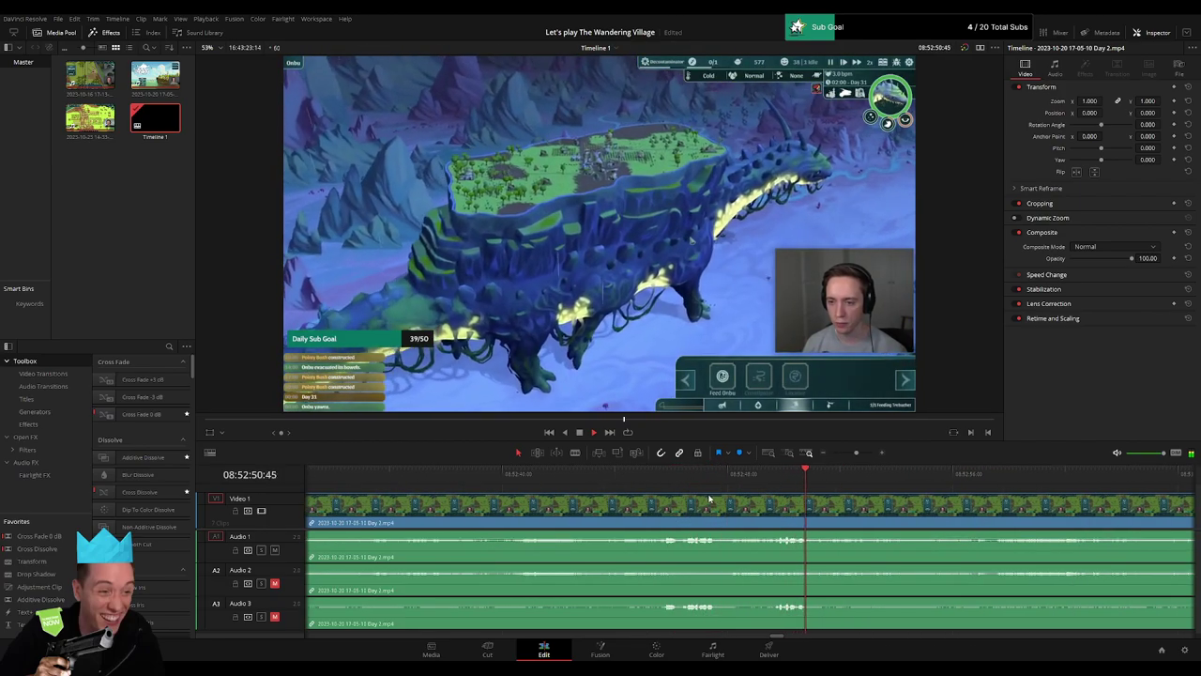
key("Up")
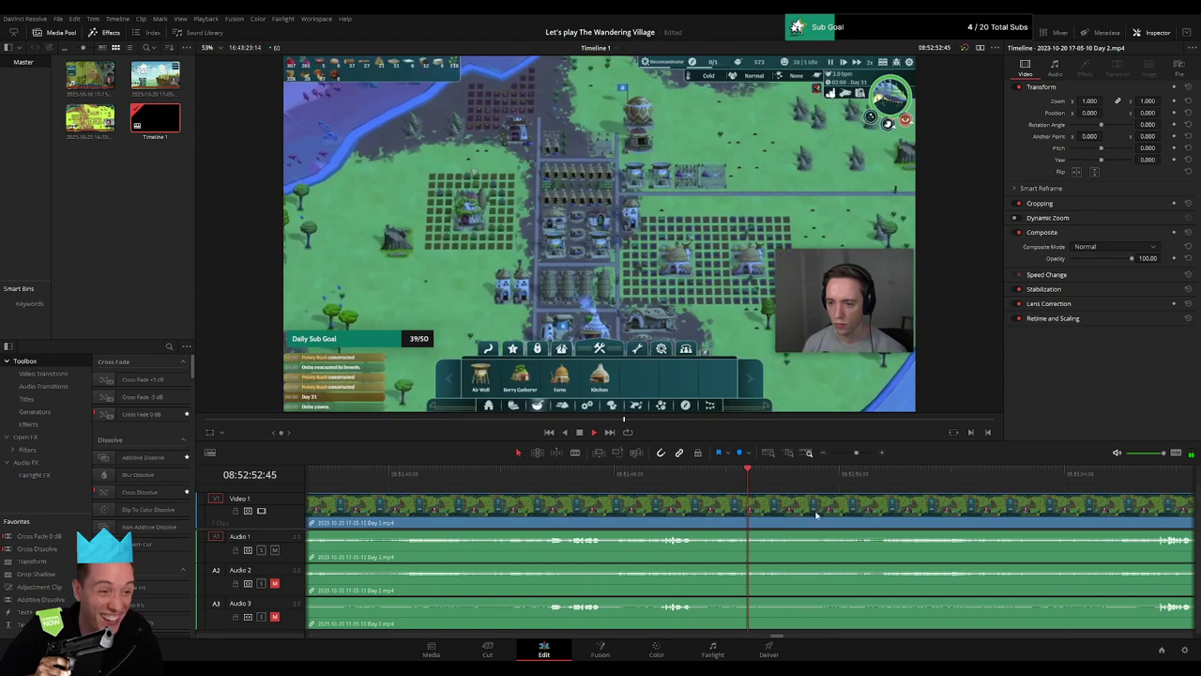
key("l")
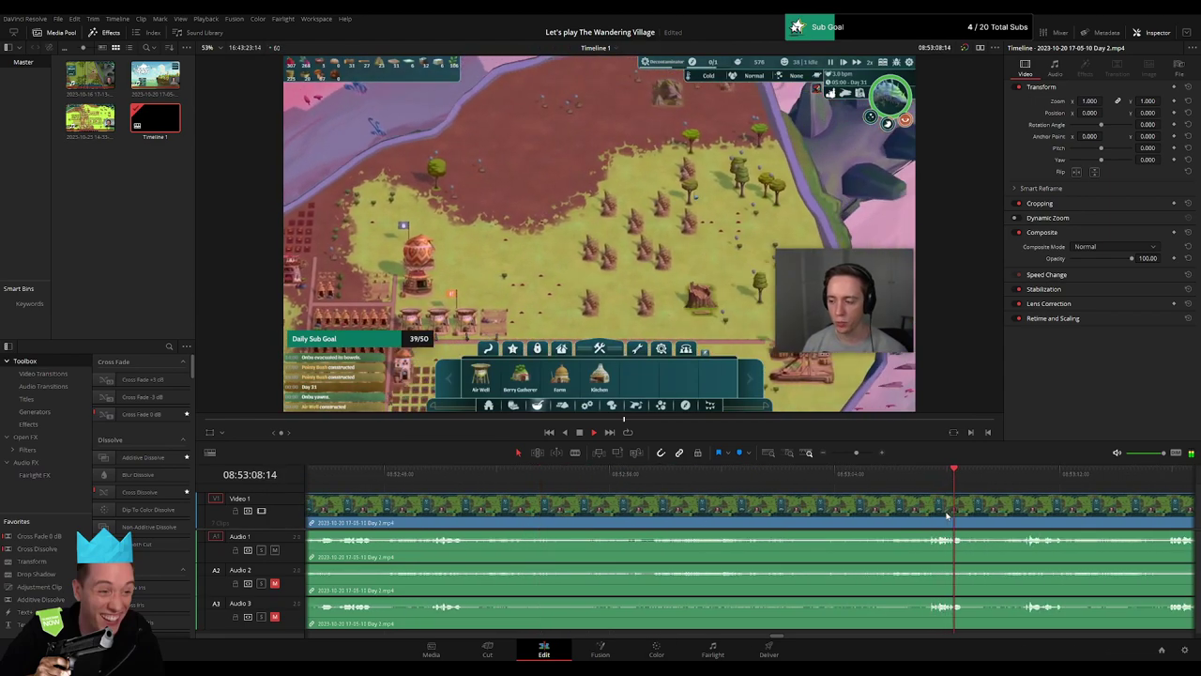
key("Up")
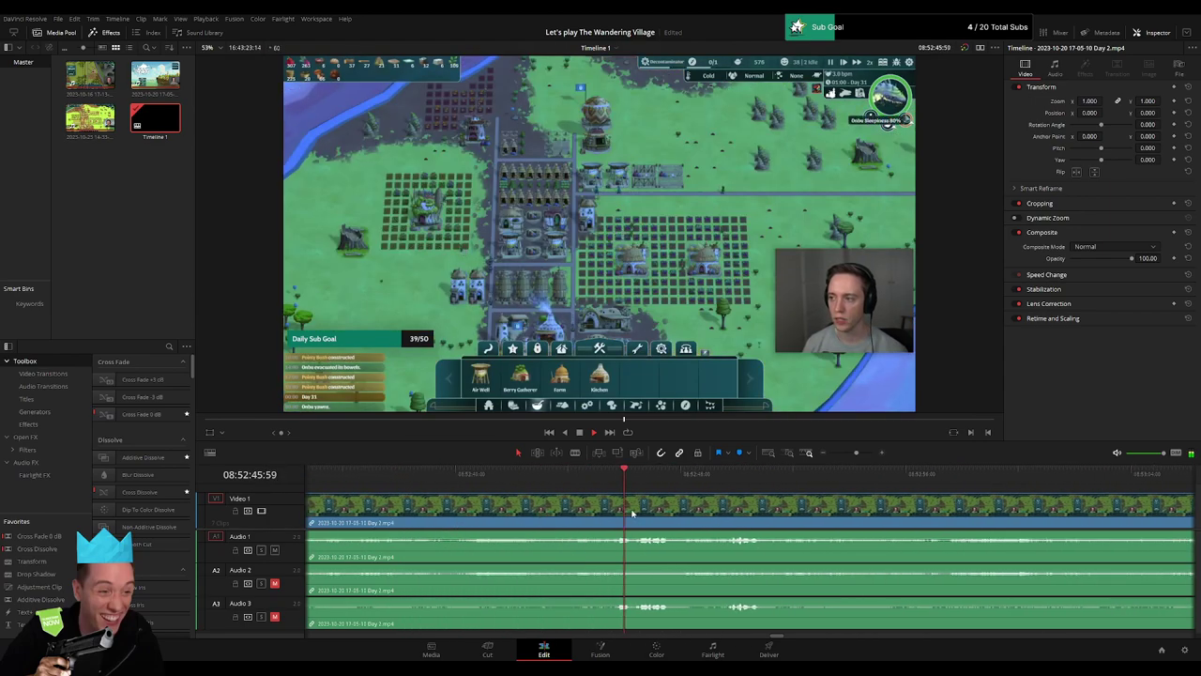
left_click(618, 479)
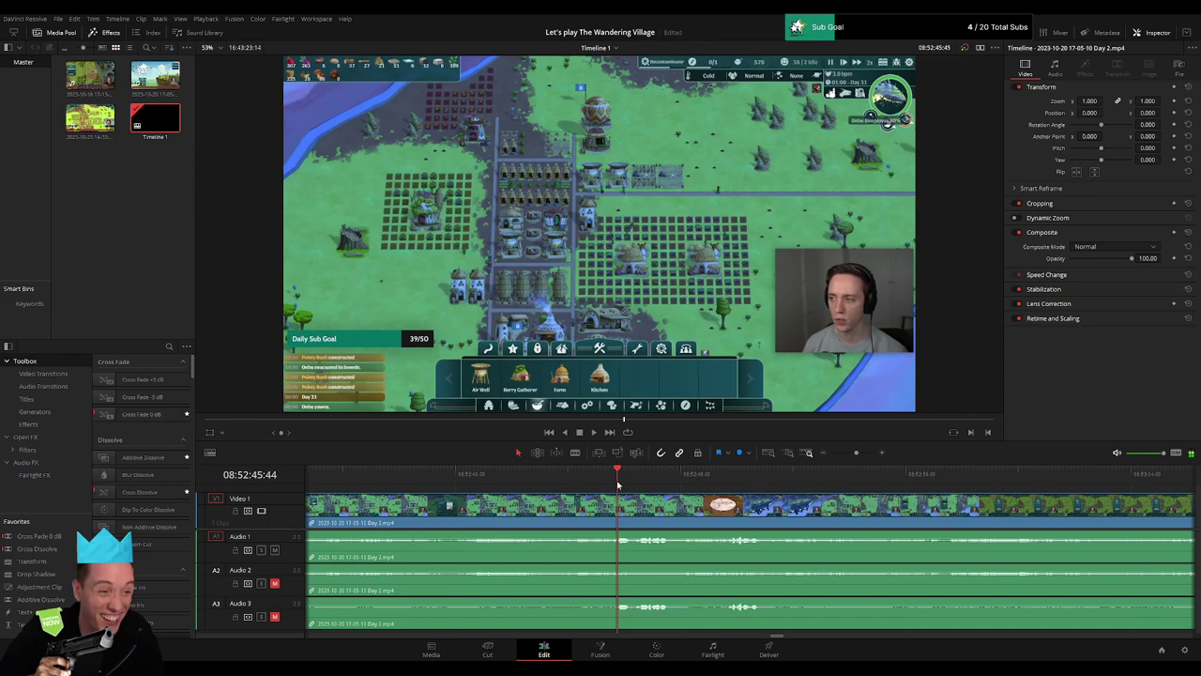
left_click_drag(617, 483, 581, 485)
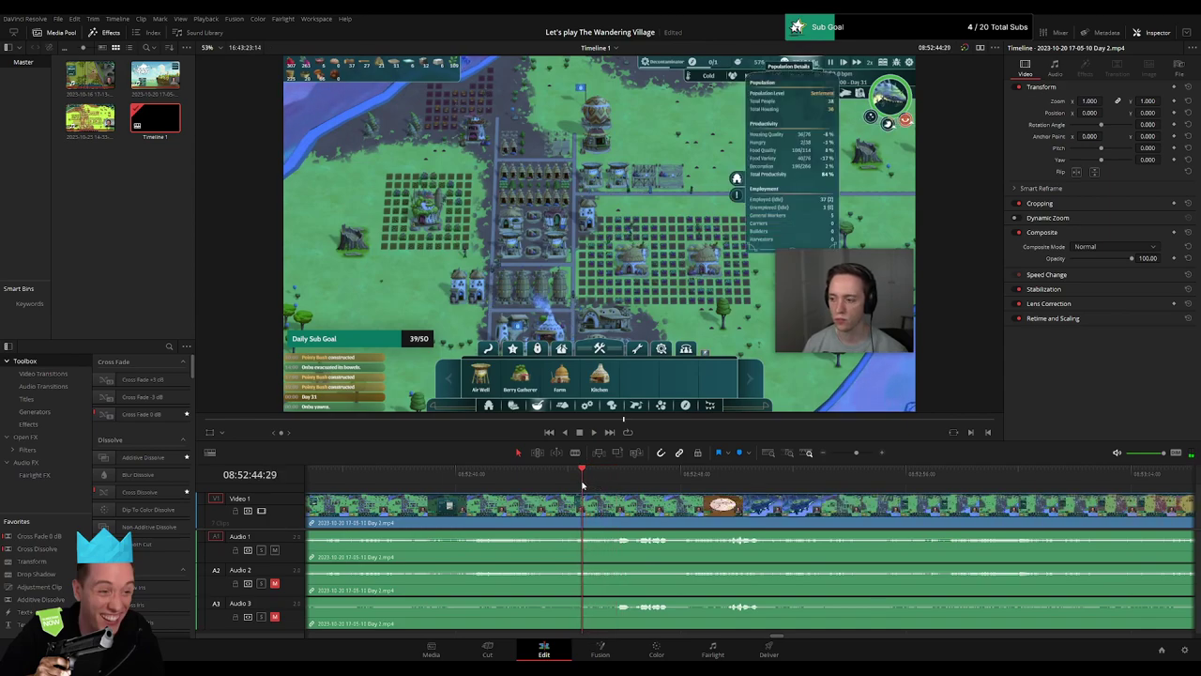
key("ctrl+b")
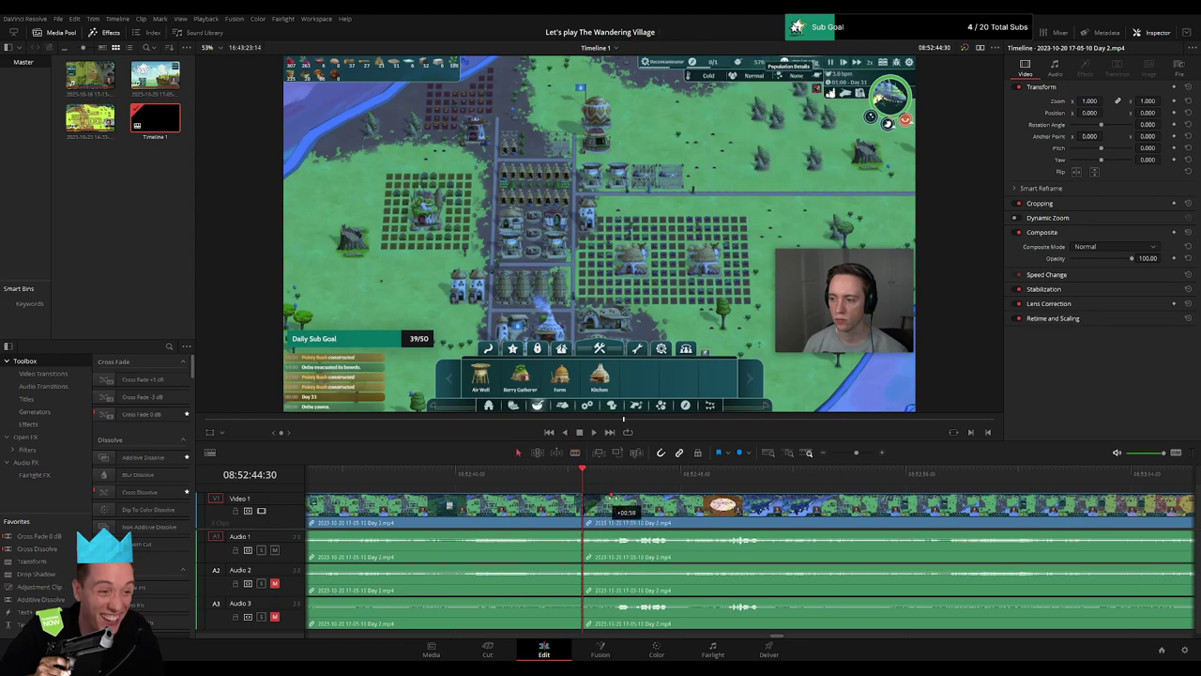
left_click_drag(612, 497, 595, 502)
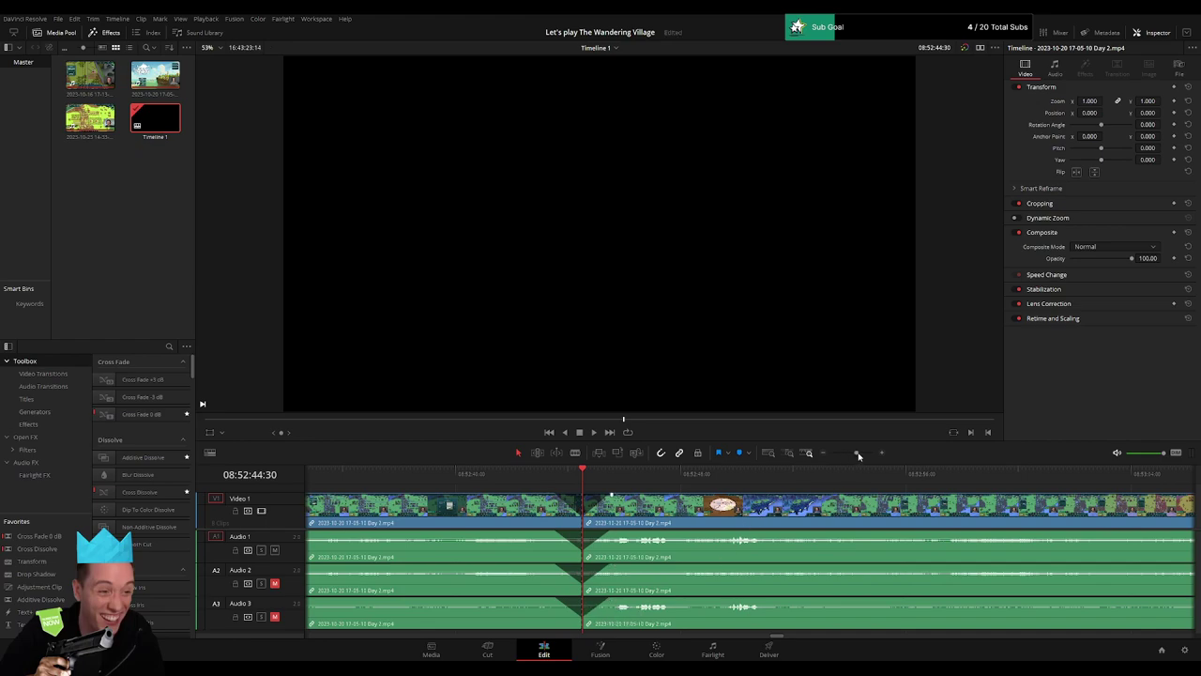
Step: Move the right-hand Day 2 clip earlier, to around the ten-hour mark, and play it back
left_click_drag(857, 453, 831, 453)
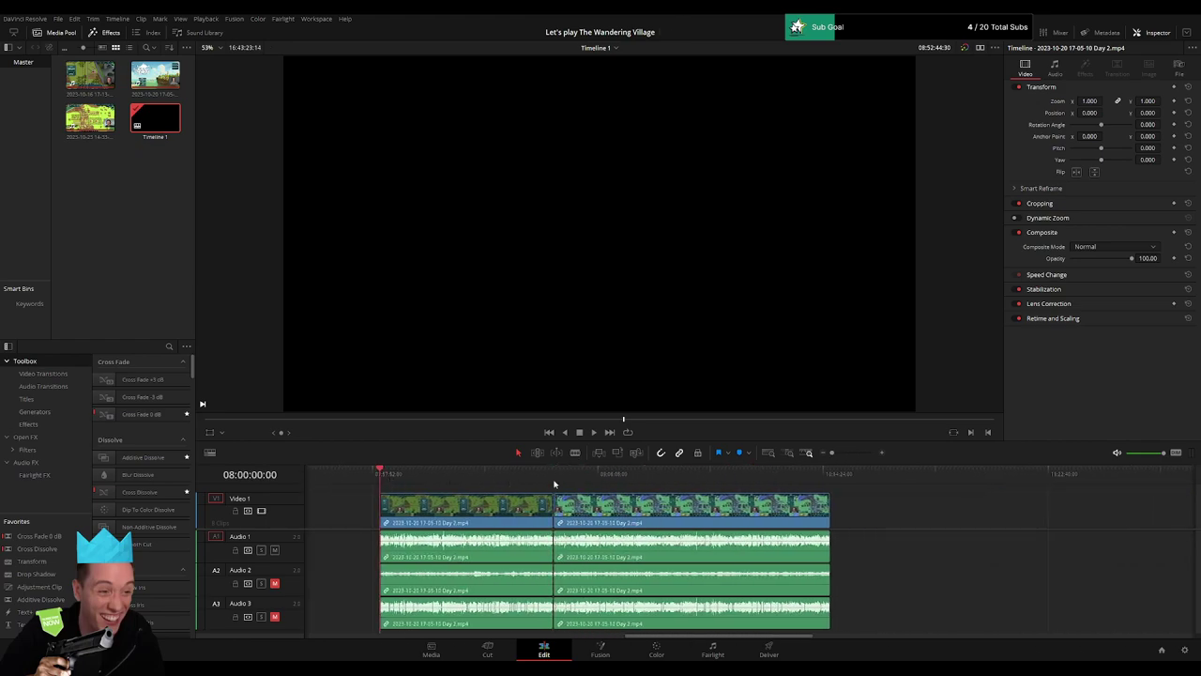
scroll(525, 507, "down", 5)
scroll(487, 514, "down", 5)
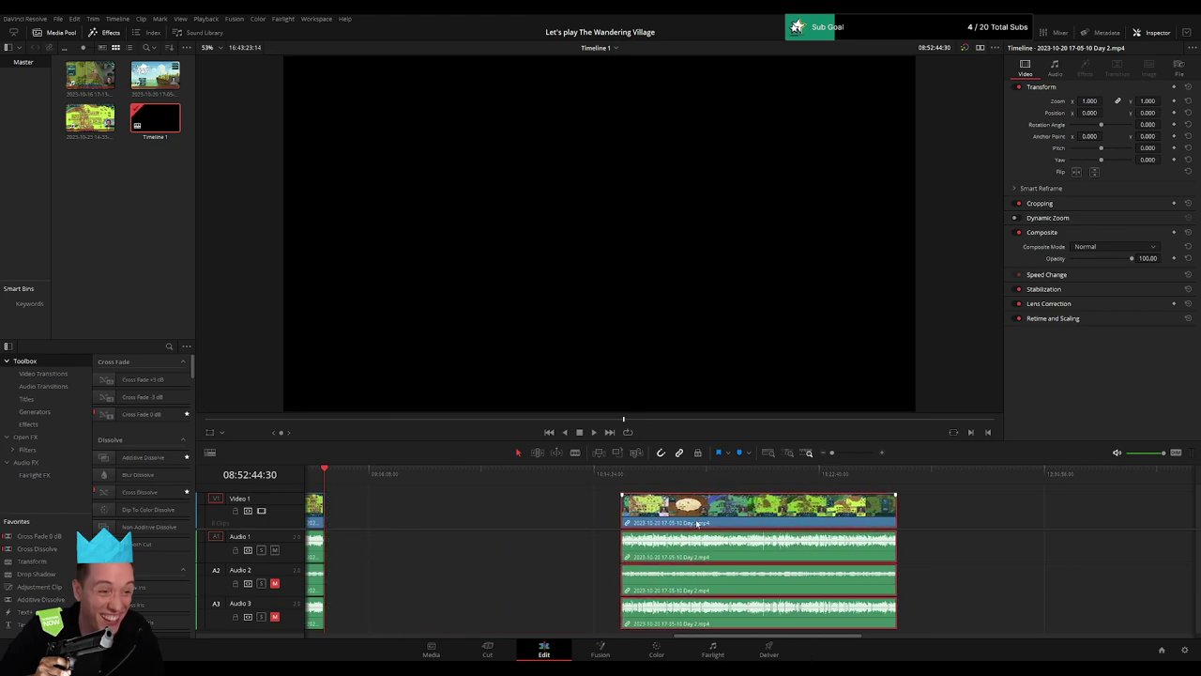
left_click(487, 514)
scroll(469, 497, "up", 3)
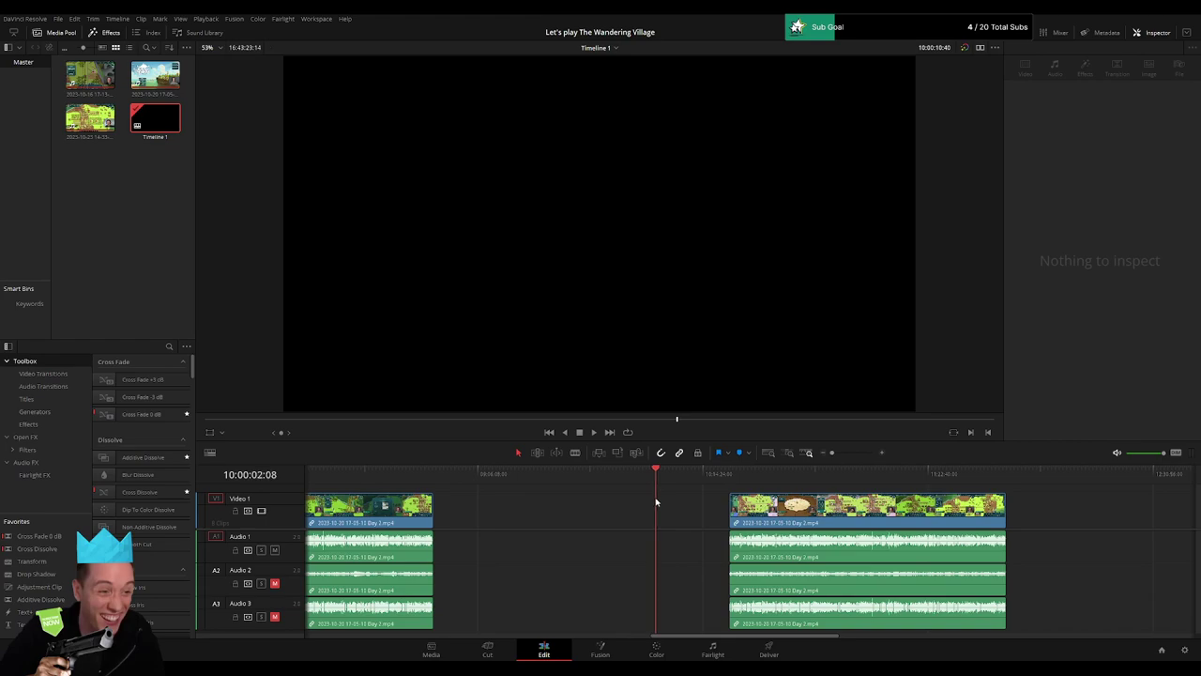
scroll(792, 488, "up", 5)
scroll(761, 481, "up", 3)
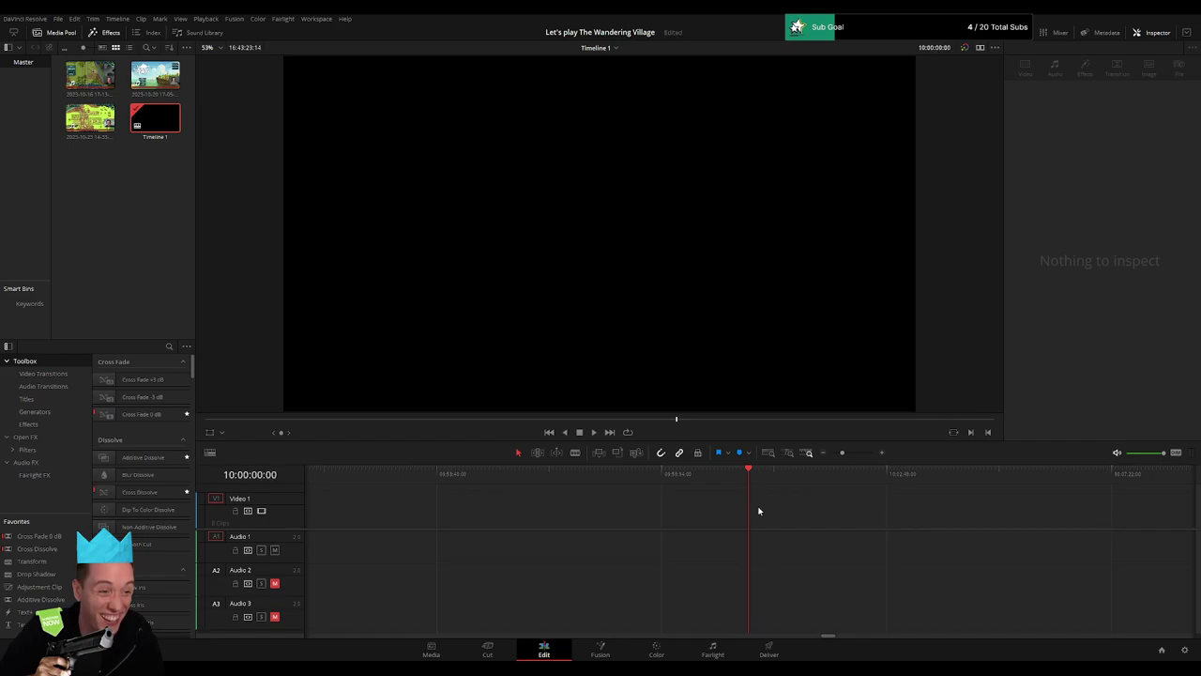
scroll(824, 483, "down", 3)
left_click_drag(877, 515, 805, 515)
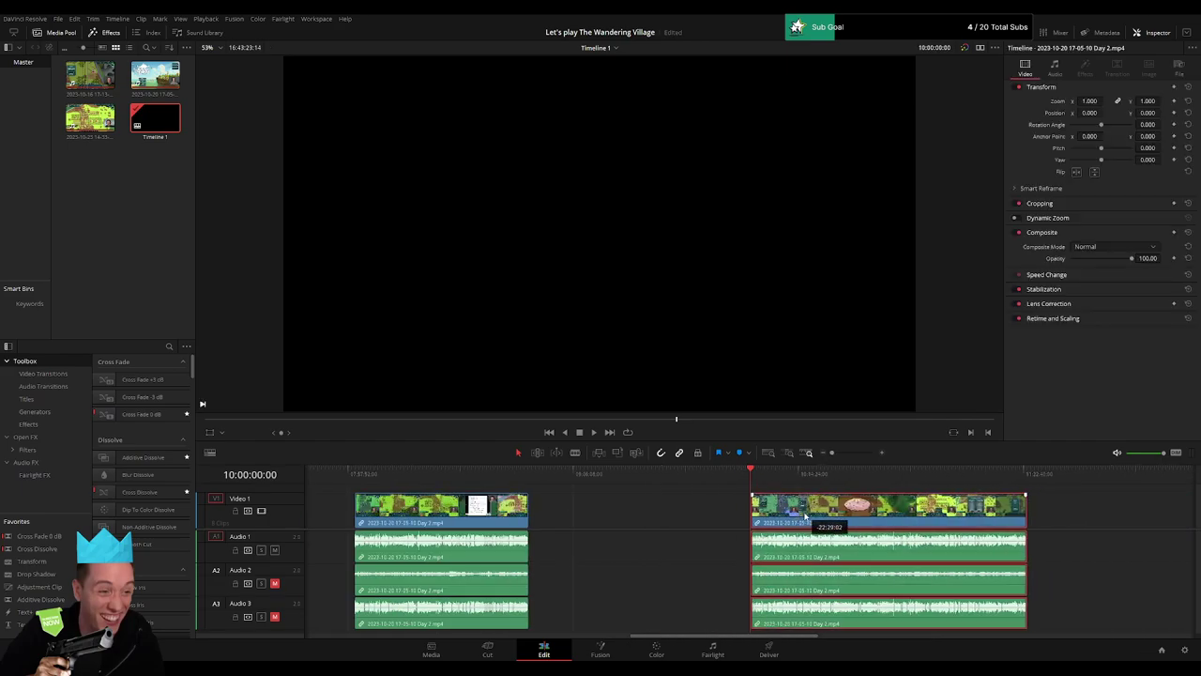
key("space")
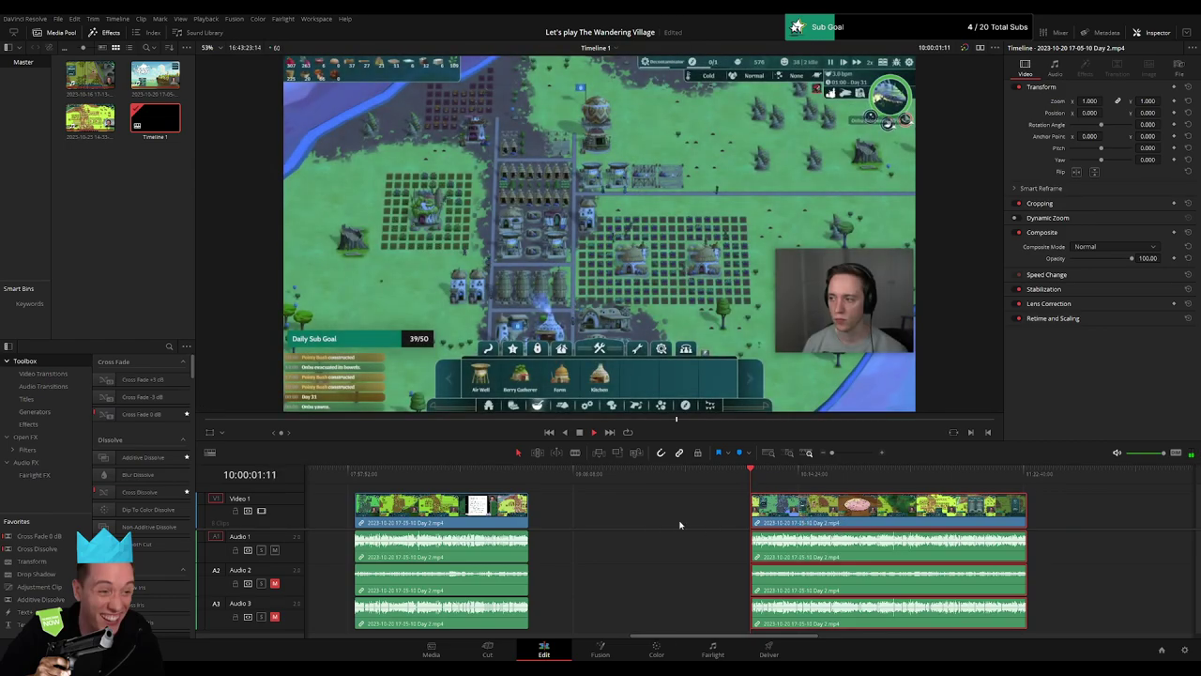
scroll(529, 514, "down", 3)
left_click(540, 513)
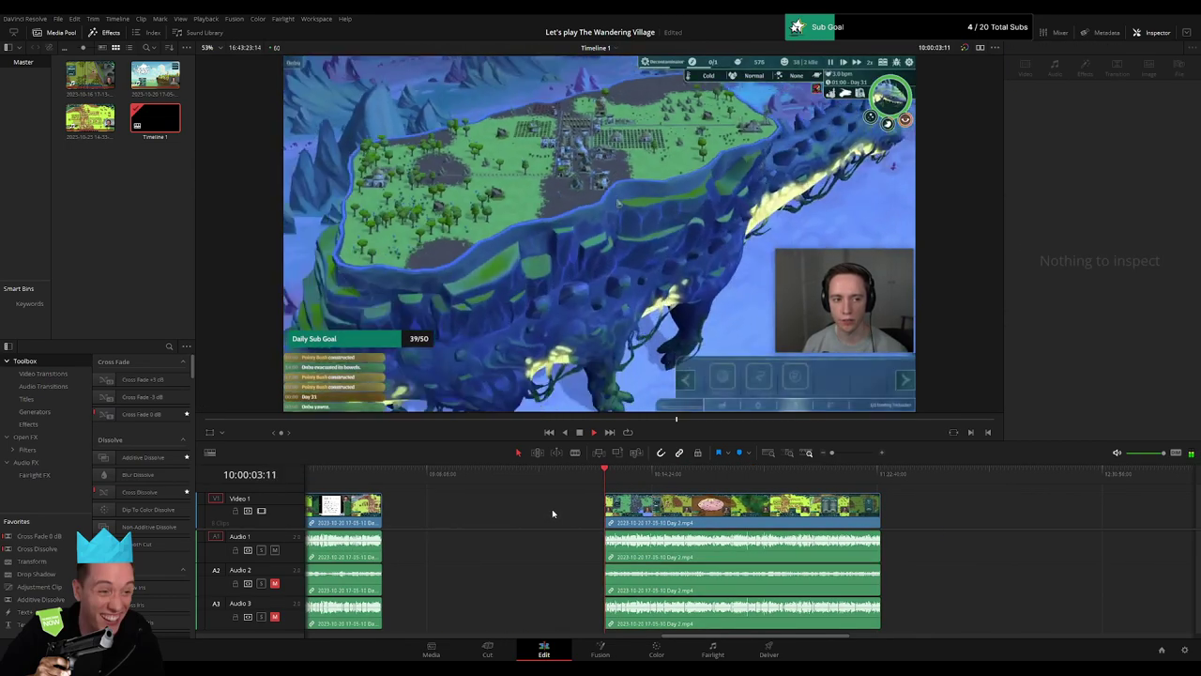
scroll(528, 508, "down", 2)
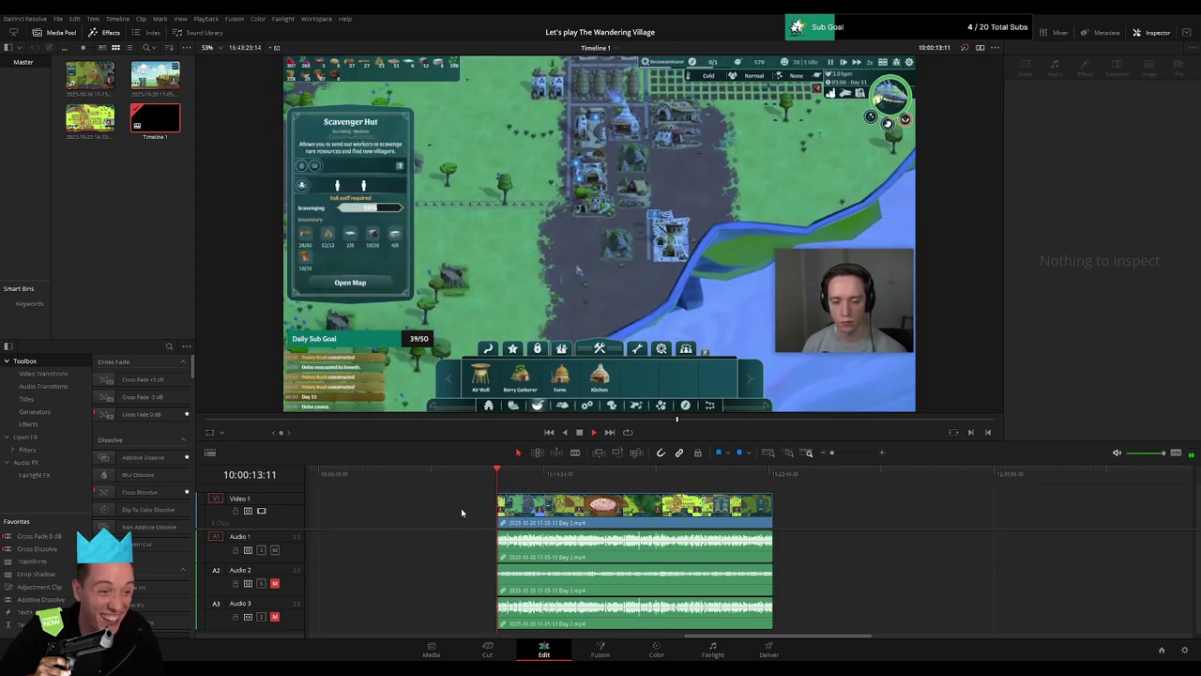
Step: Scrub the moved clip forward to about 10:51 and zoom in on it
left_click_drag(849, 453, 832, 455)
left_click(457, 481)
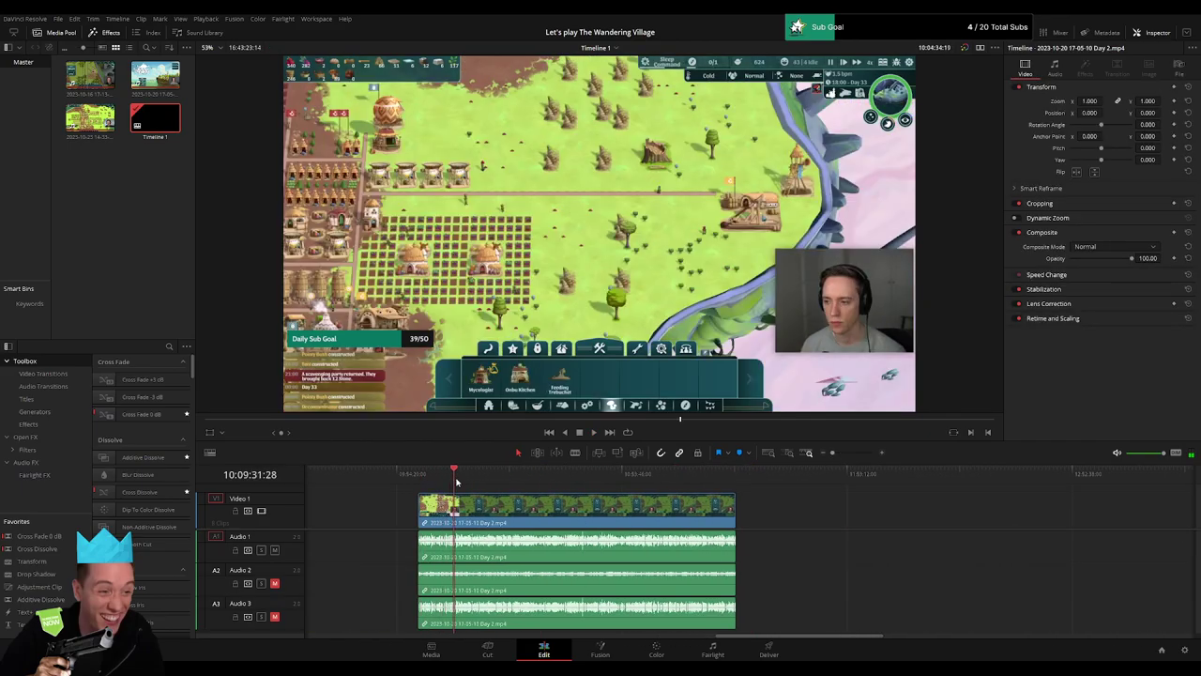
left_click_drag(457, 481, 592, 494)
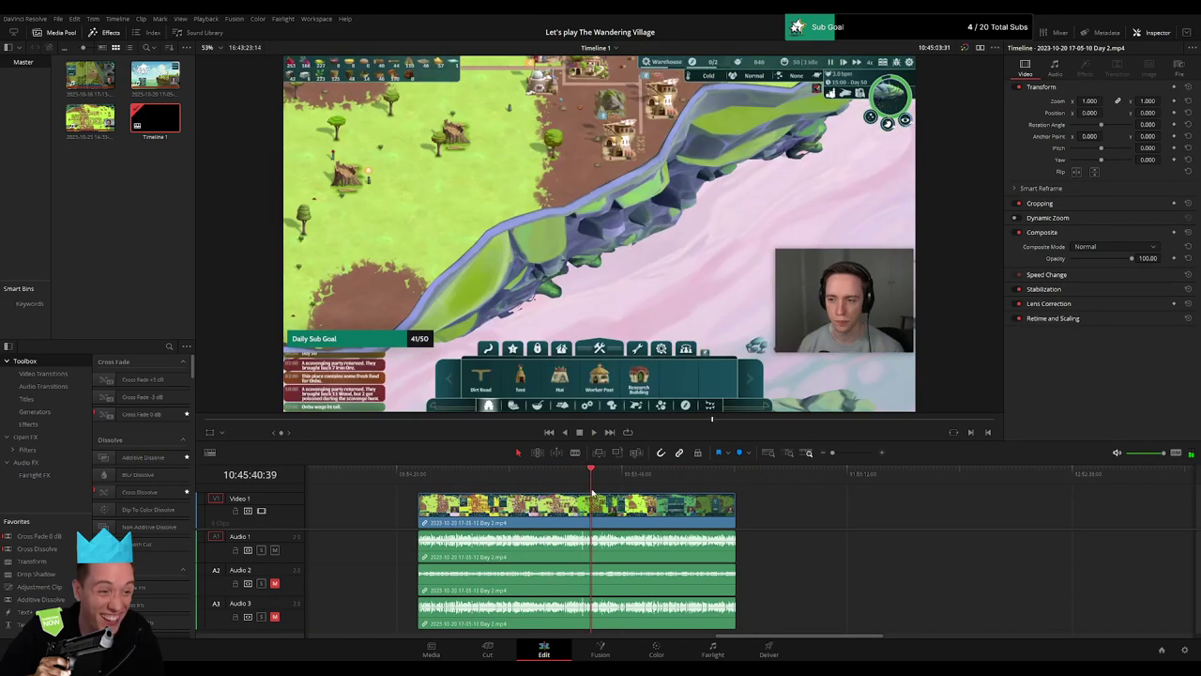
left_click_drag(592, 495, 615, 494)
key("space")
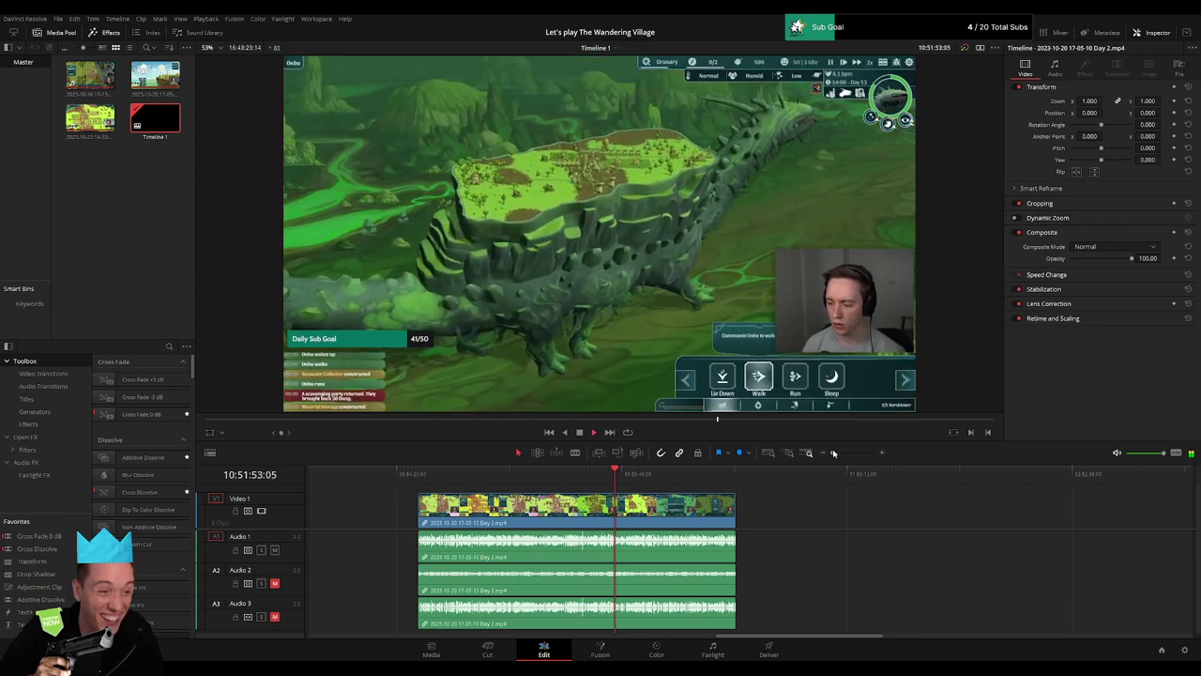
left_click_drag(832, 452, 849, 453)
mouse_move(748, 475)
left_mouse_down()
mouse_move(699, 479)
mouse_move(890, 475)
left_mouse_up()
Step: Pinpoint the next cut point with the playhead at 10:52:02:30
scroll(712, 526, "right", 5)
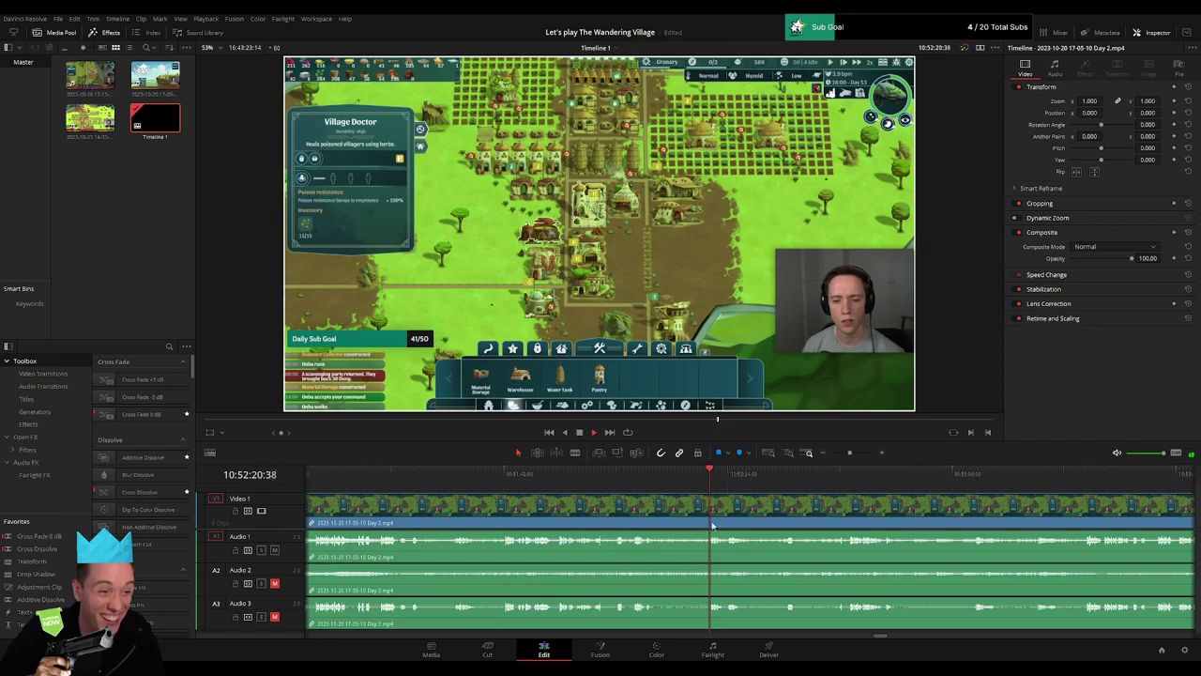
left_click_drag(849, 452, 859, 453)
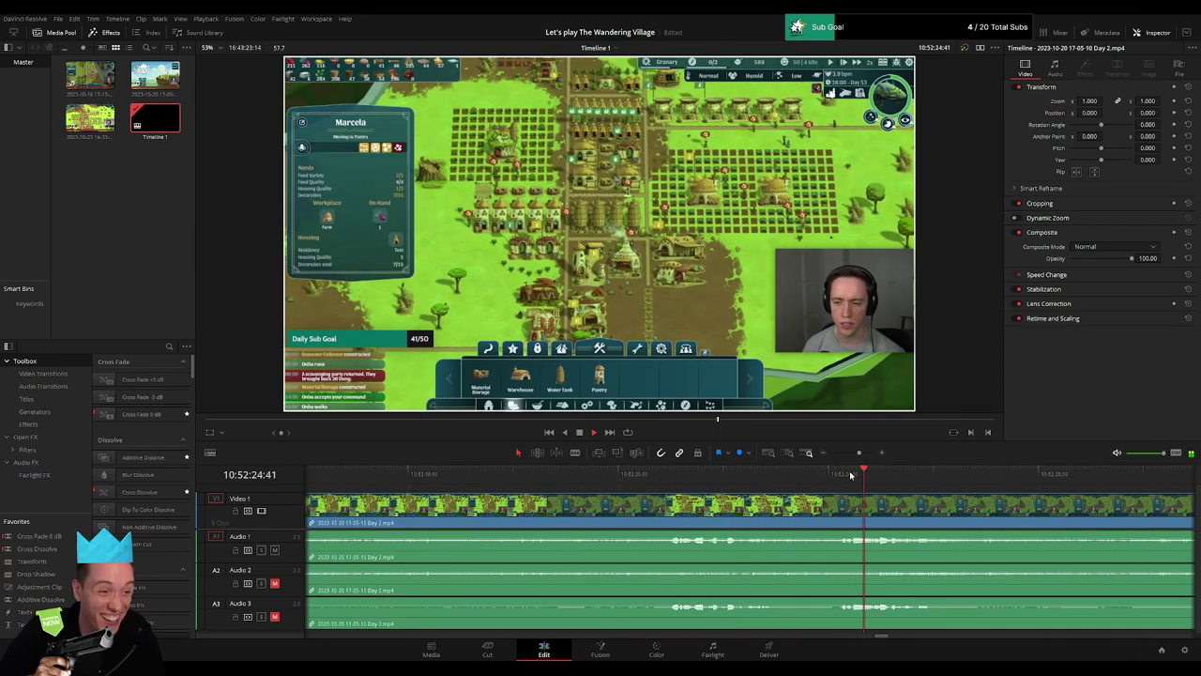
scroll(845, 477, "down", 2)
left_click(519, 476)
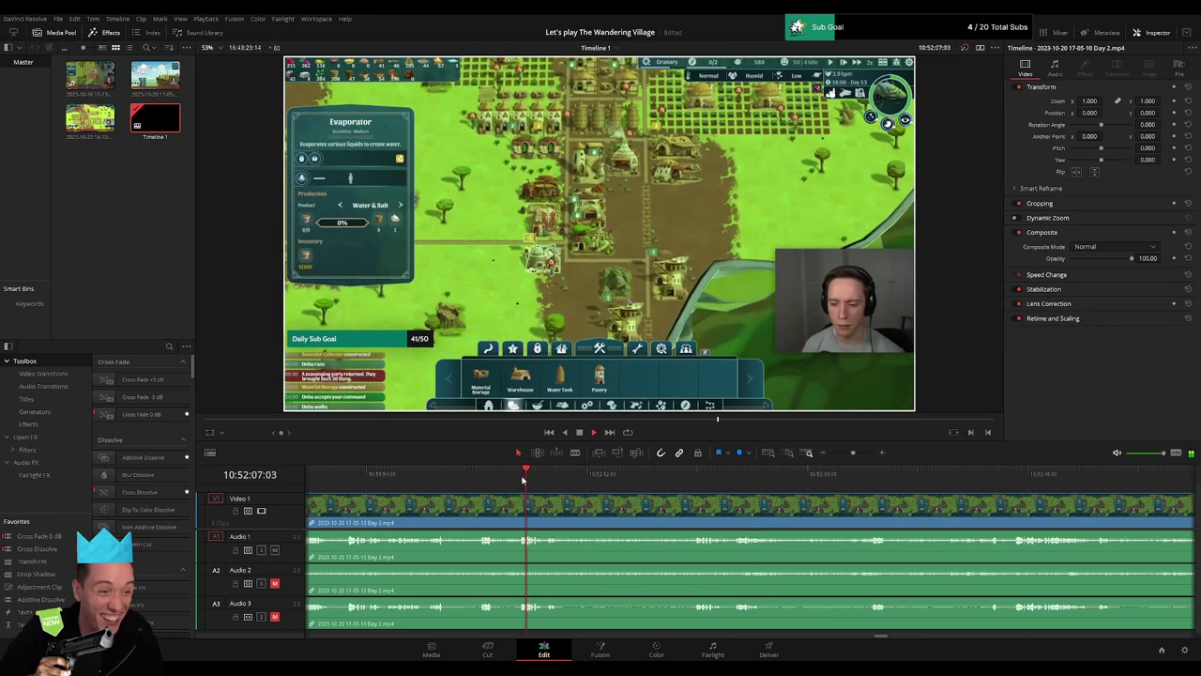
left_click(487, 483)
scroll(490, 483, "left", 2)
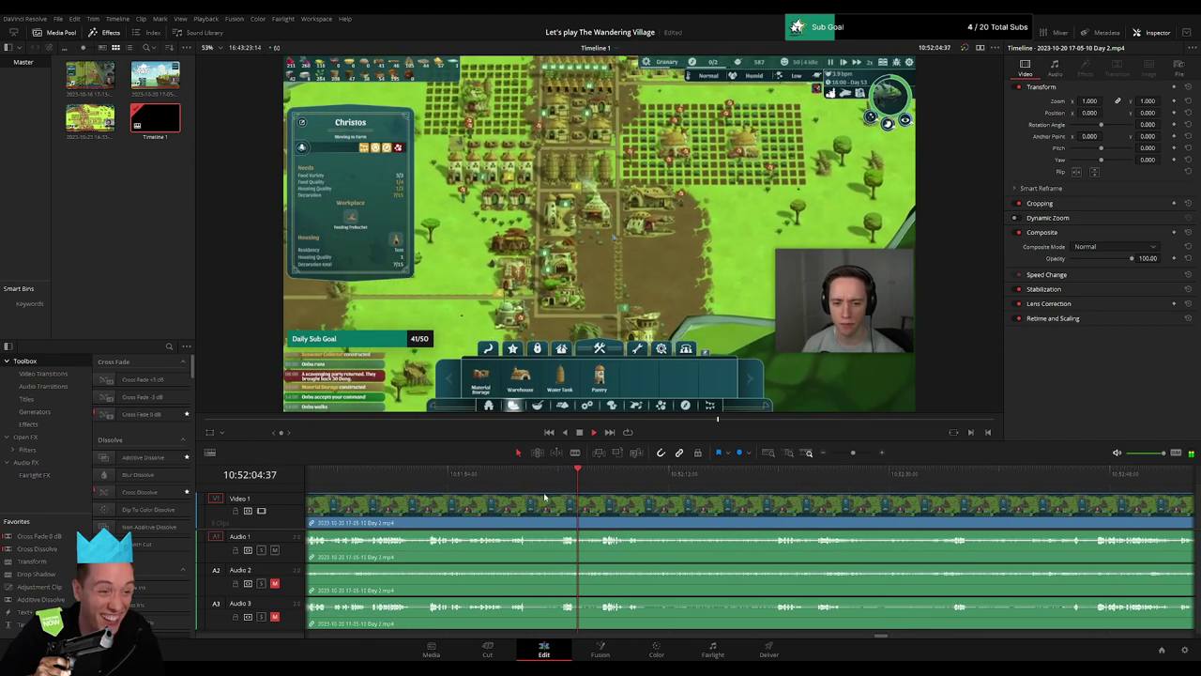
left_click(496, 483)
key("space")
scroll(816, 467, "up", 1)
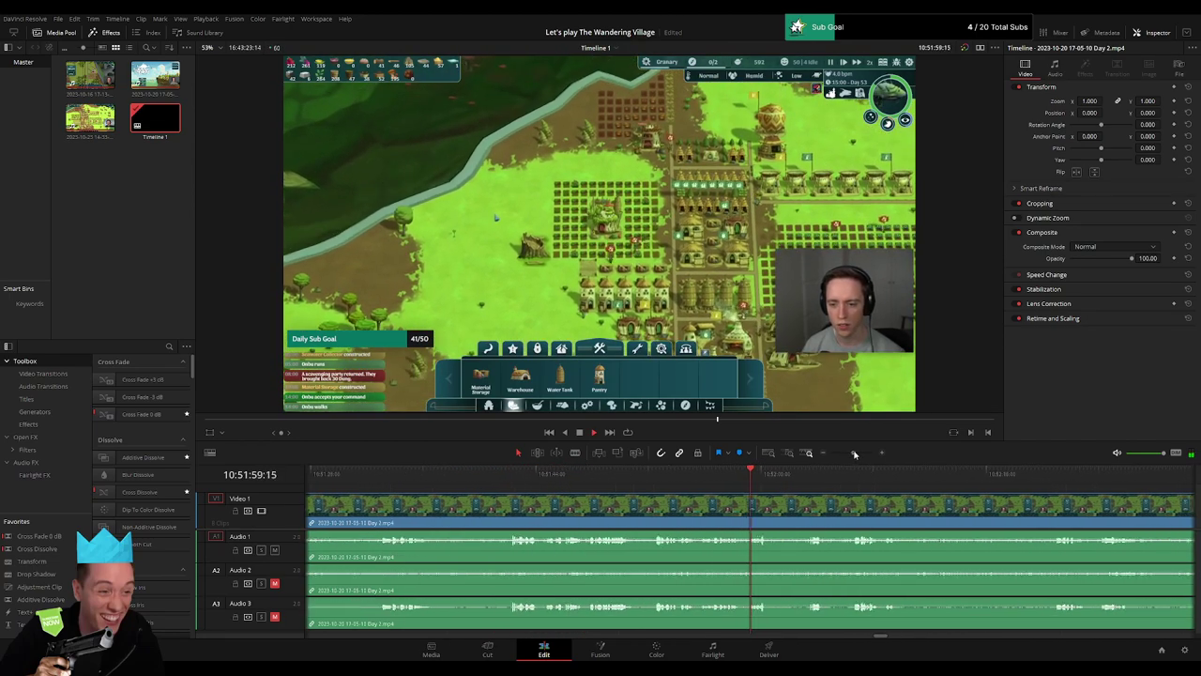
left_click(622, 480)
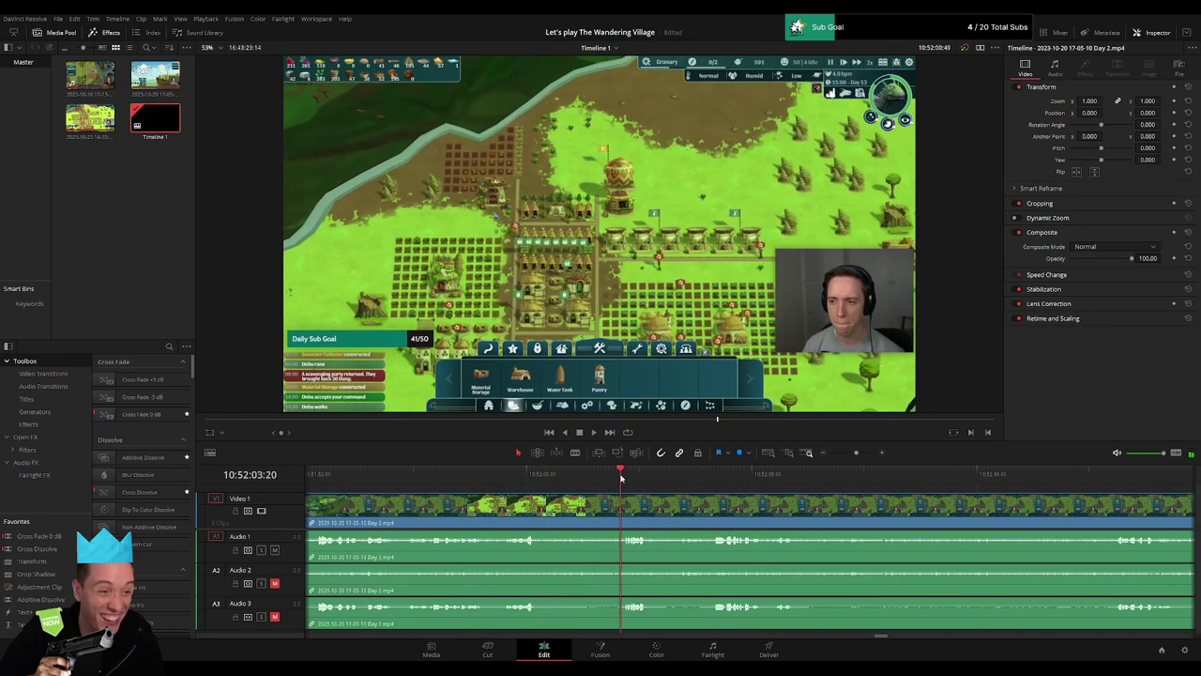
left_click_drag(617, 478, 598, 480)
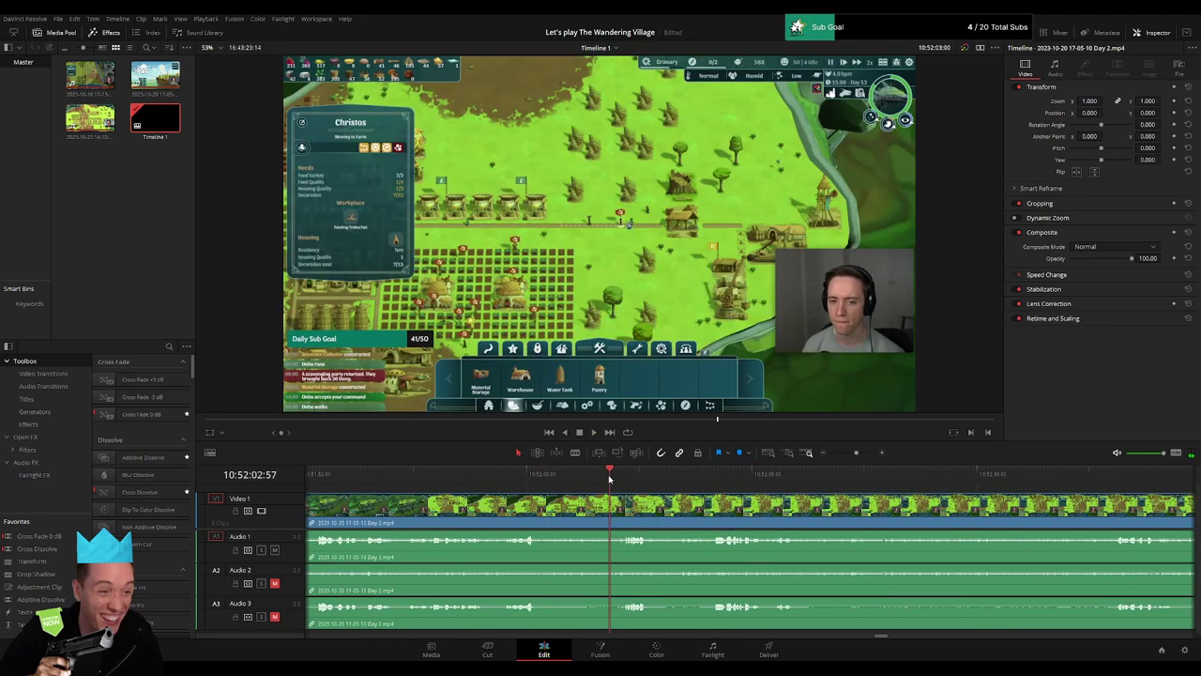
Step: Blade all tracks at 10:52:02:30 with the B tool and select the clips before the cut
key("b")
left_click(598, 511)
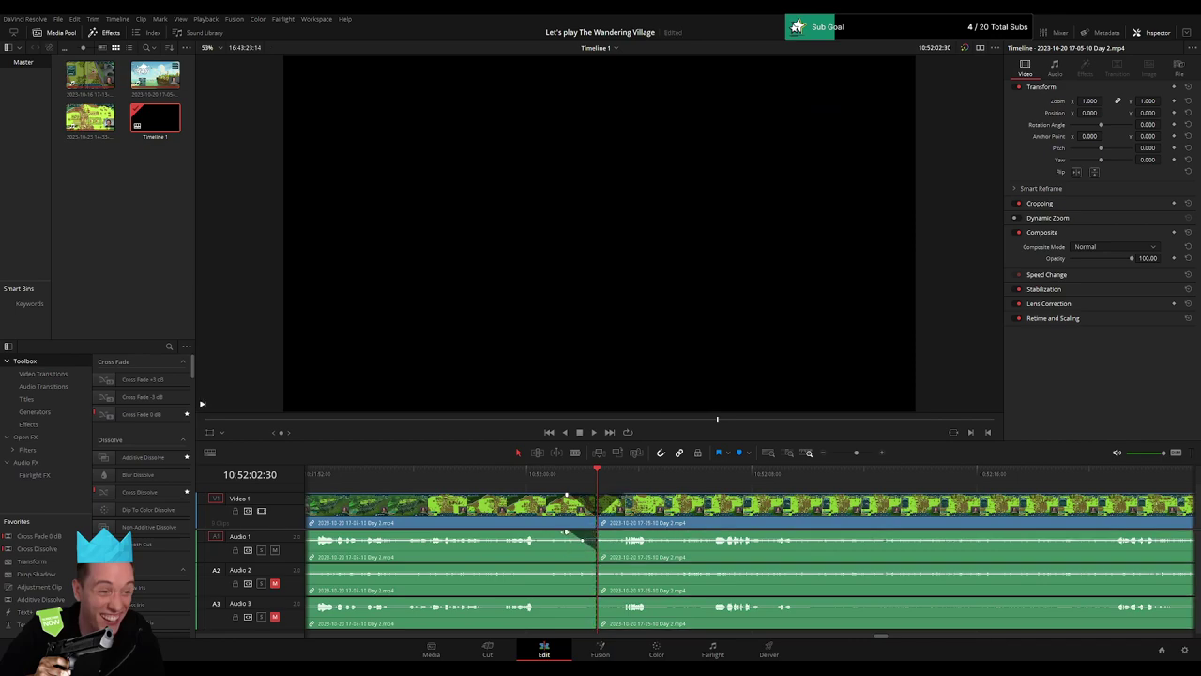
left_click(565, 532)
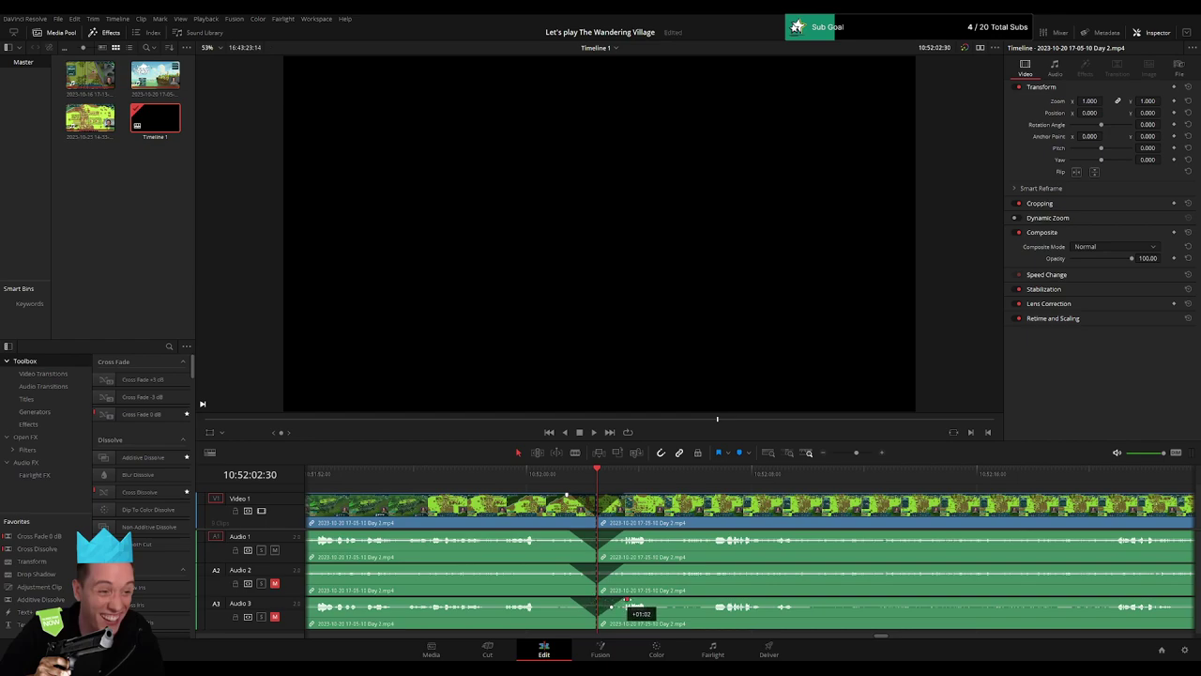
scroll(637, 507, "down", 5)
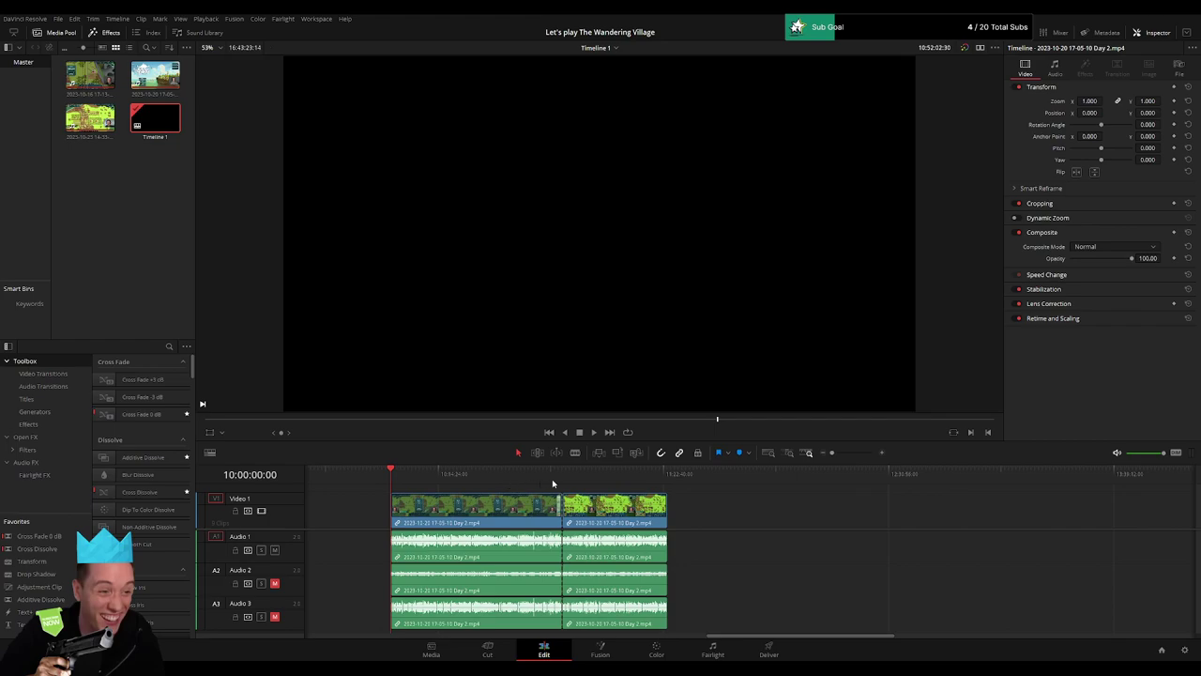
Step: Drag the Day 2 piece right until it butts against the Day 3 clip
scroll(566, 488, "right", 3)
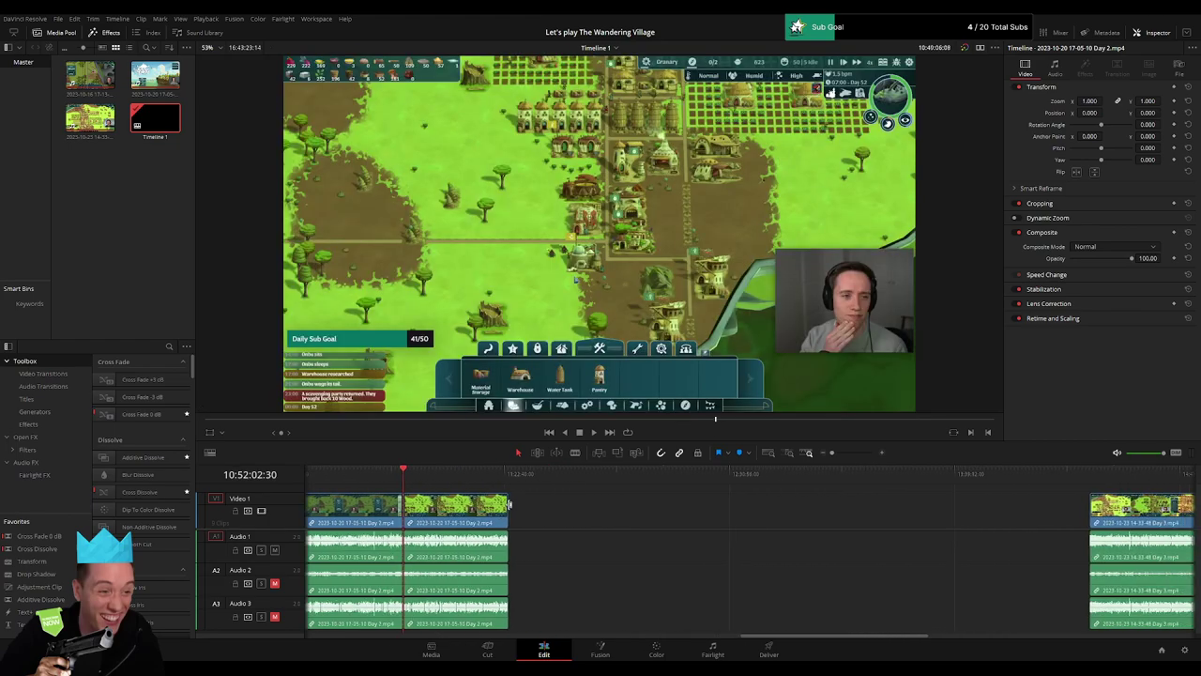
left_click_drag(455, 512, 1039, 515)
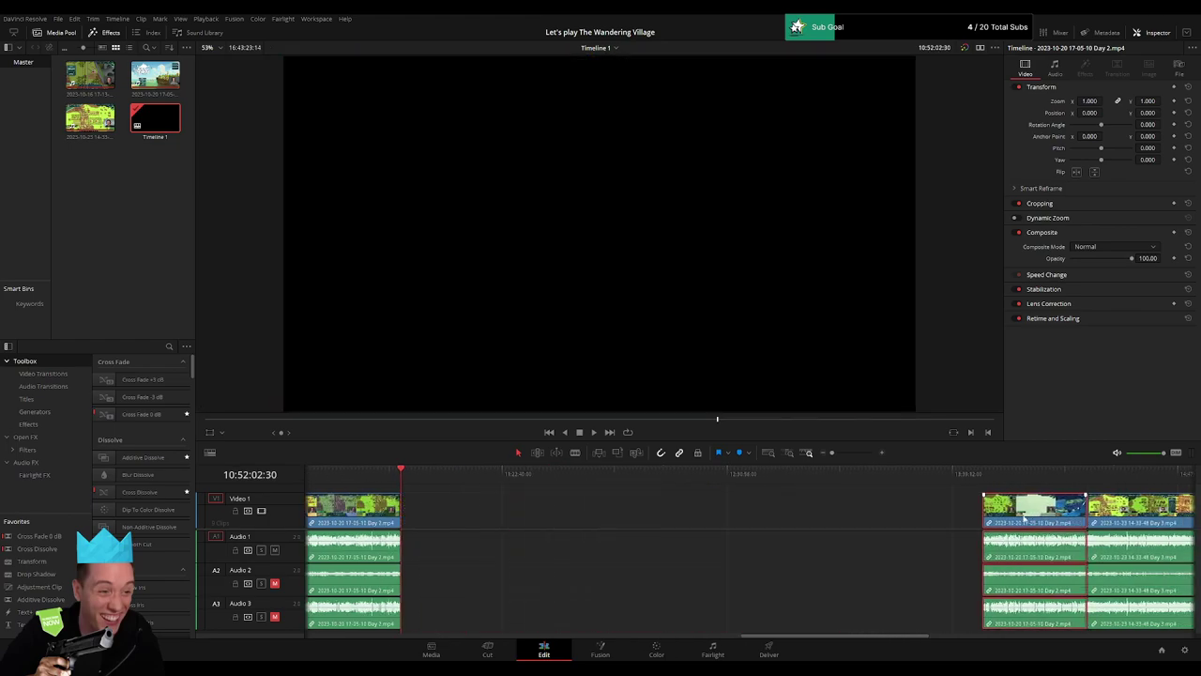
left_click(668, 530)
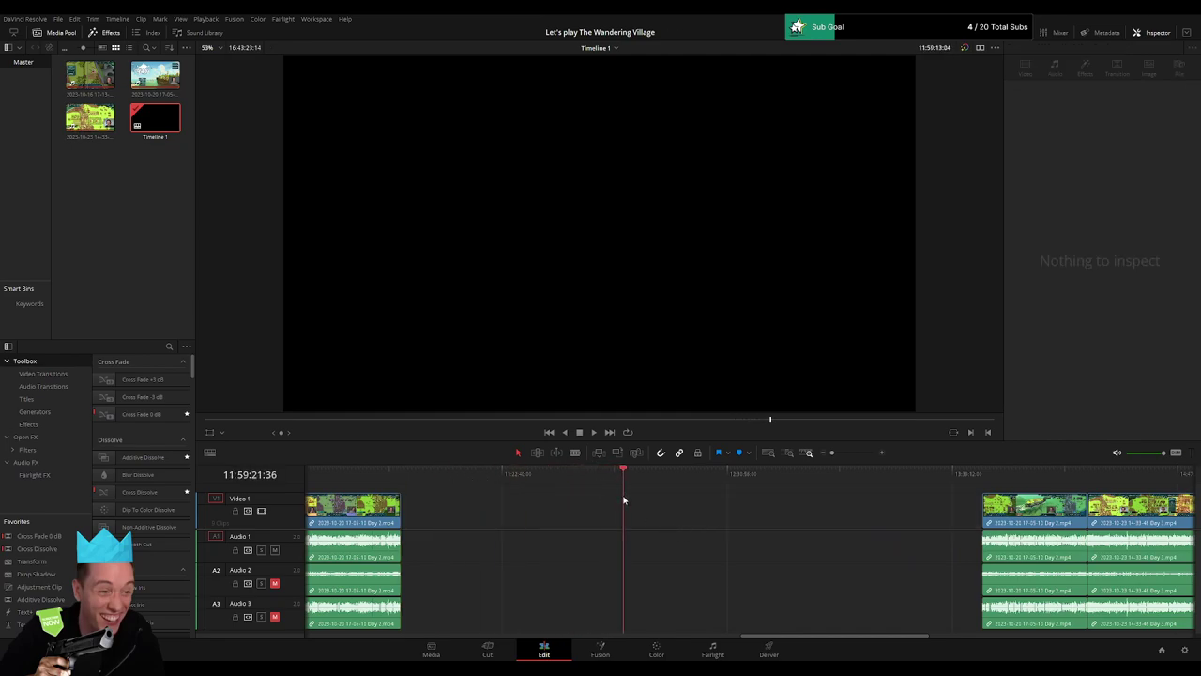
Step: Move all clips left so the Day 2 piece starts at 12:00:00:00, then play it
left_click_drag(831, 452, 846, 452)
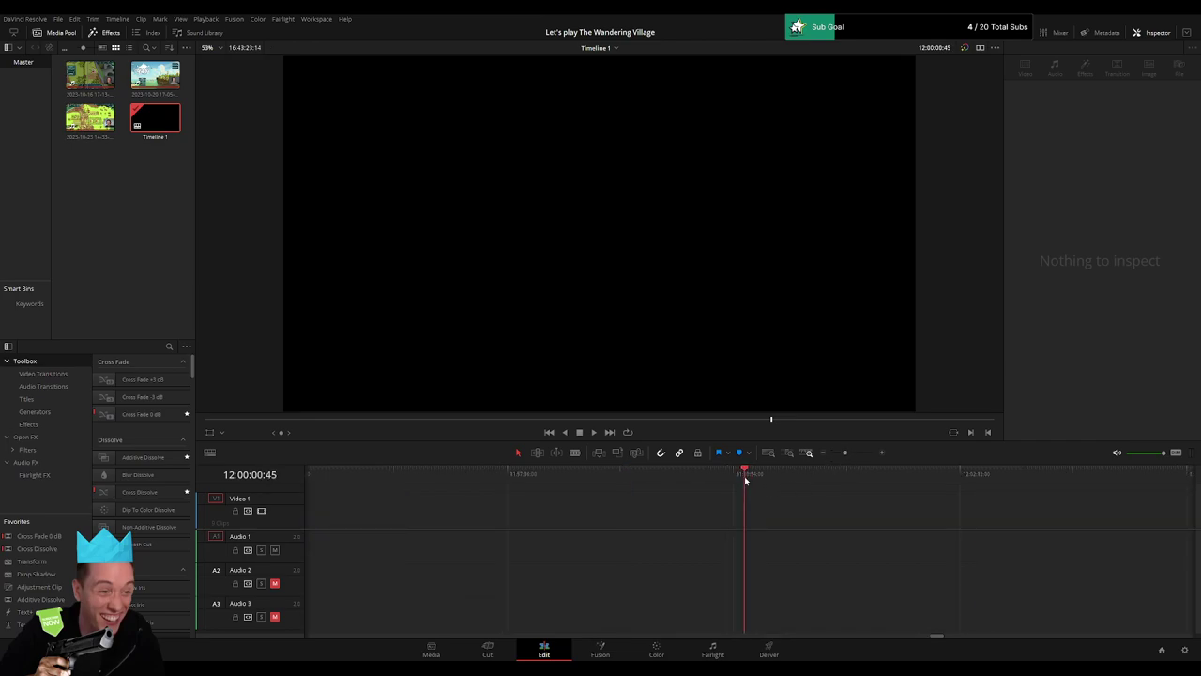
left_click_drag(746, 477, 744, 477)
scroll(848, 510, "down", 3)
key("ctrl+a")
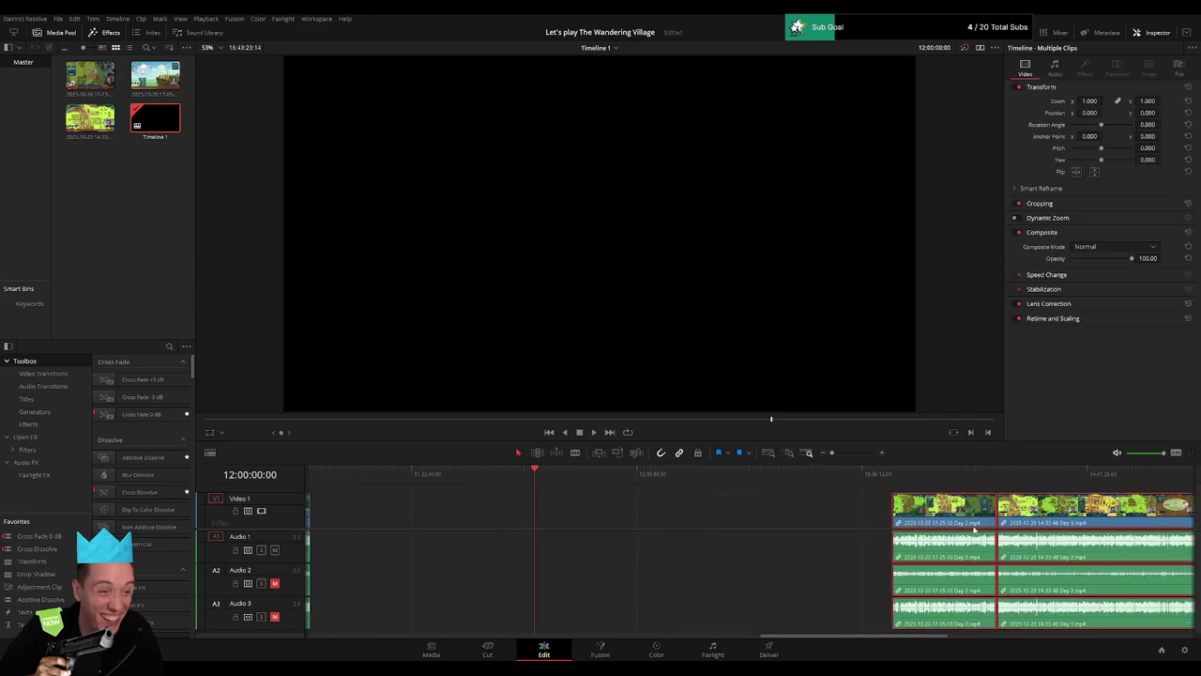
left_click_drag(924, 523, 566, 524)
left_click(592, 490)
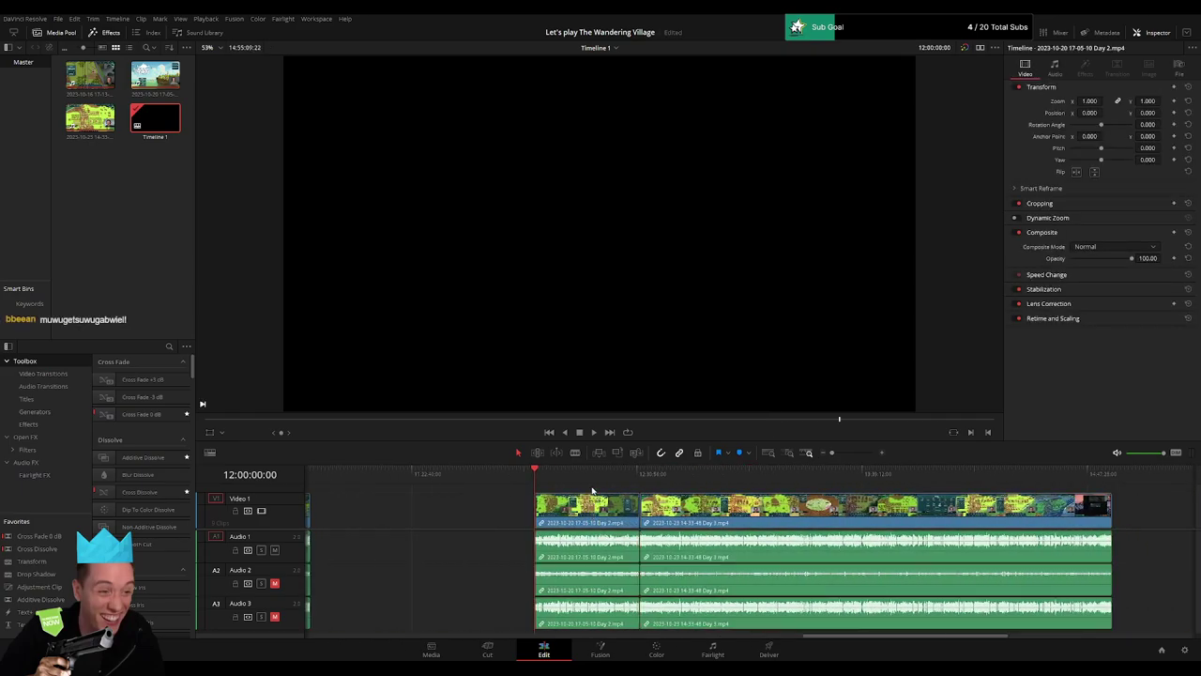
key("space")
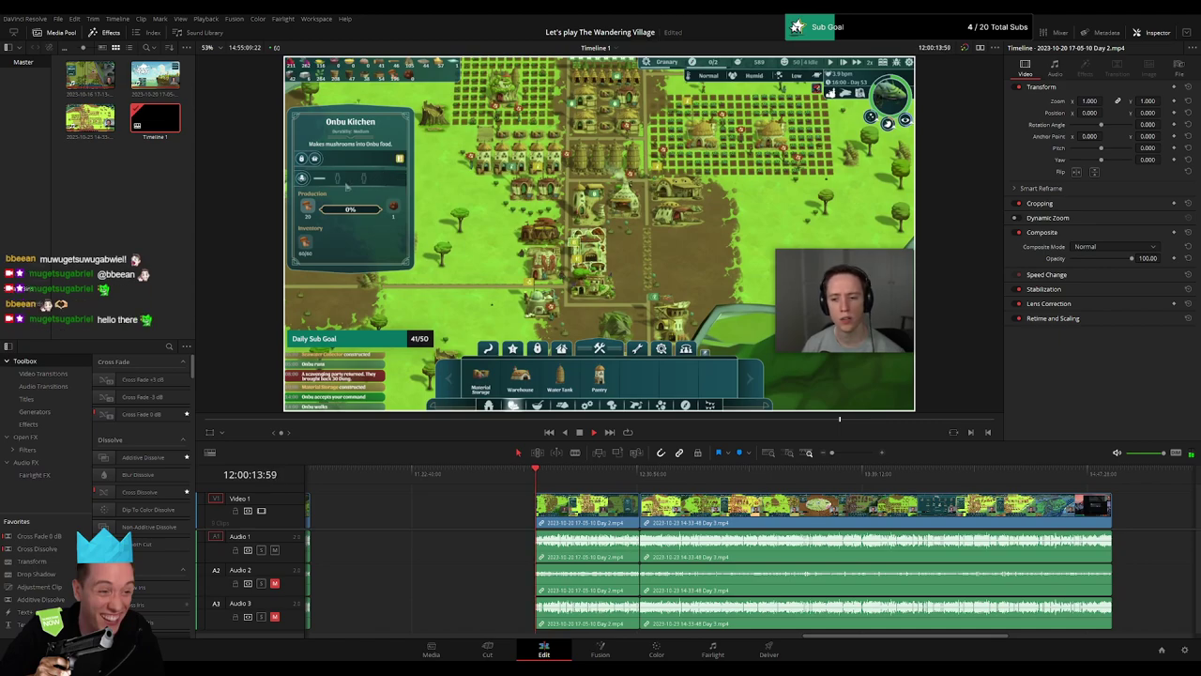
Step: Add the default transition at the Day 2–Day 3 cut on video and all three audio tracks
mouse_move(545, 479)
left_mouse_down()
mouse_move(818, 486)
mouse_move(863, 472)
left_mouse_up()
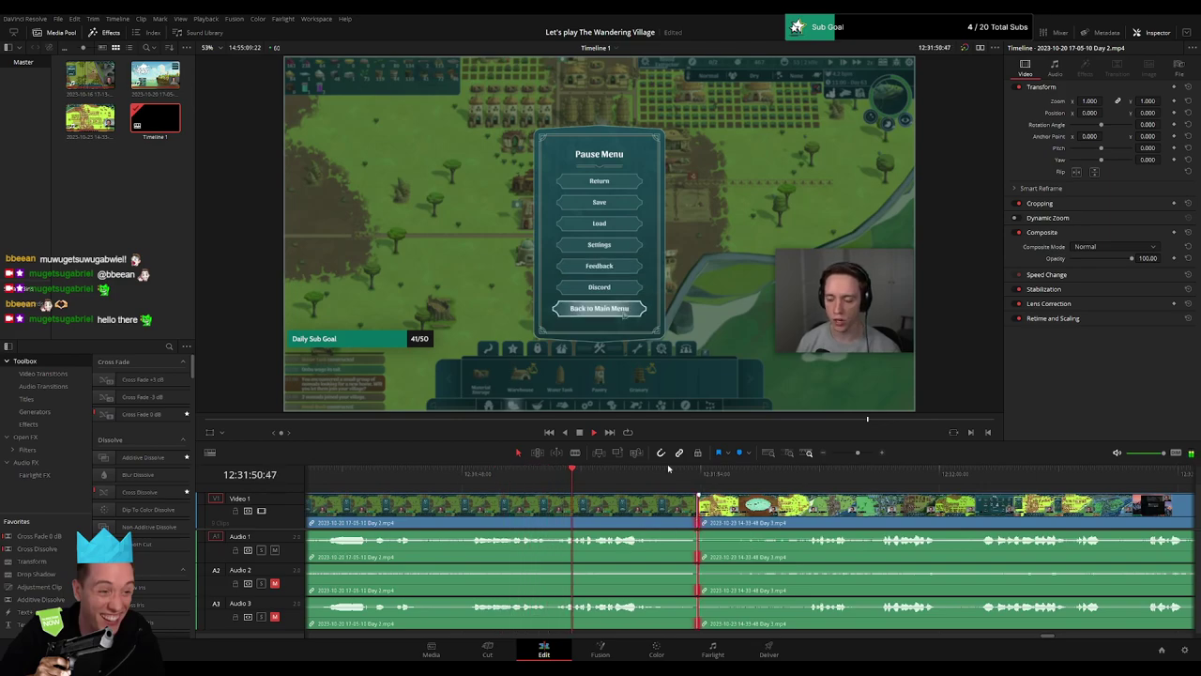
key("ctrl+t")
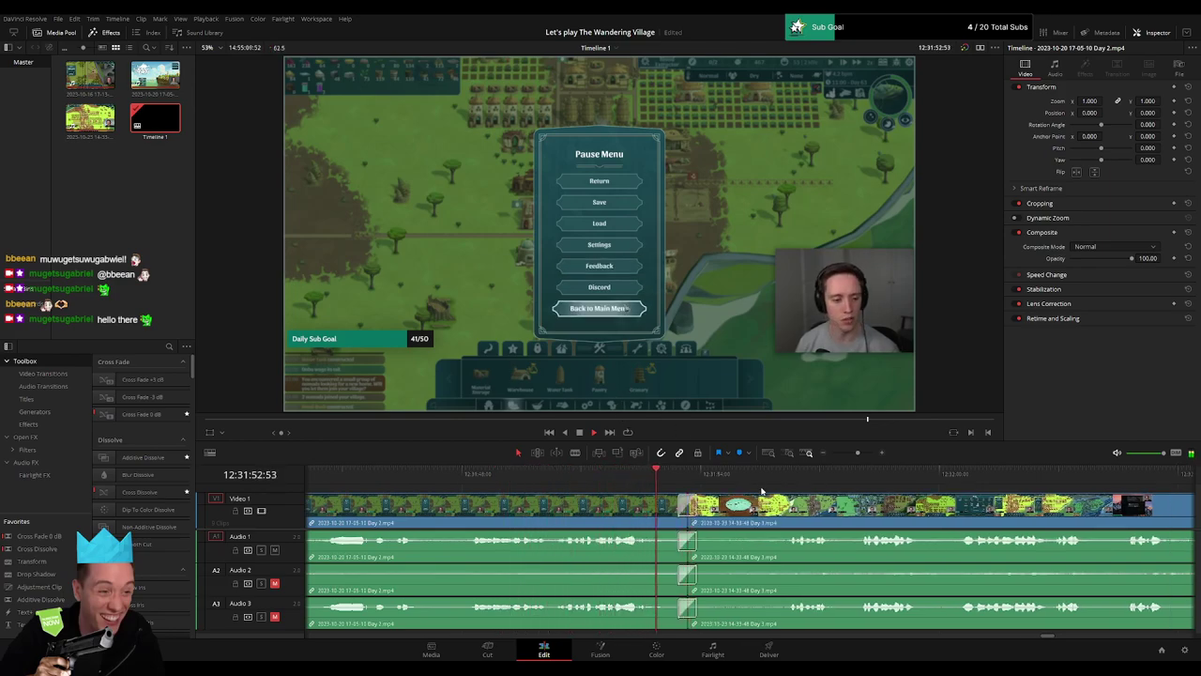
left_click(847, 453)
left_click_drag(847, 454, 814, 453)
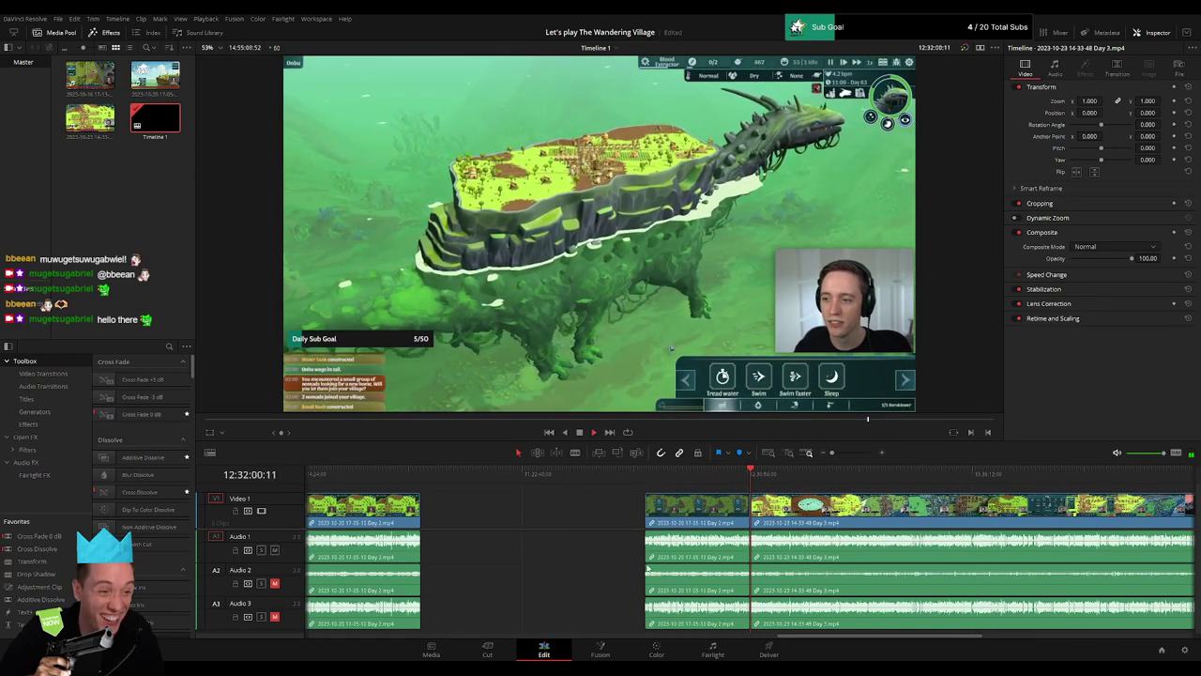
scroll(519, 513, "right", 5)
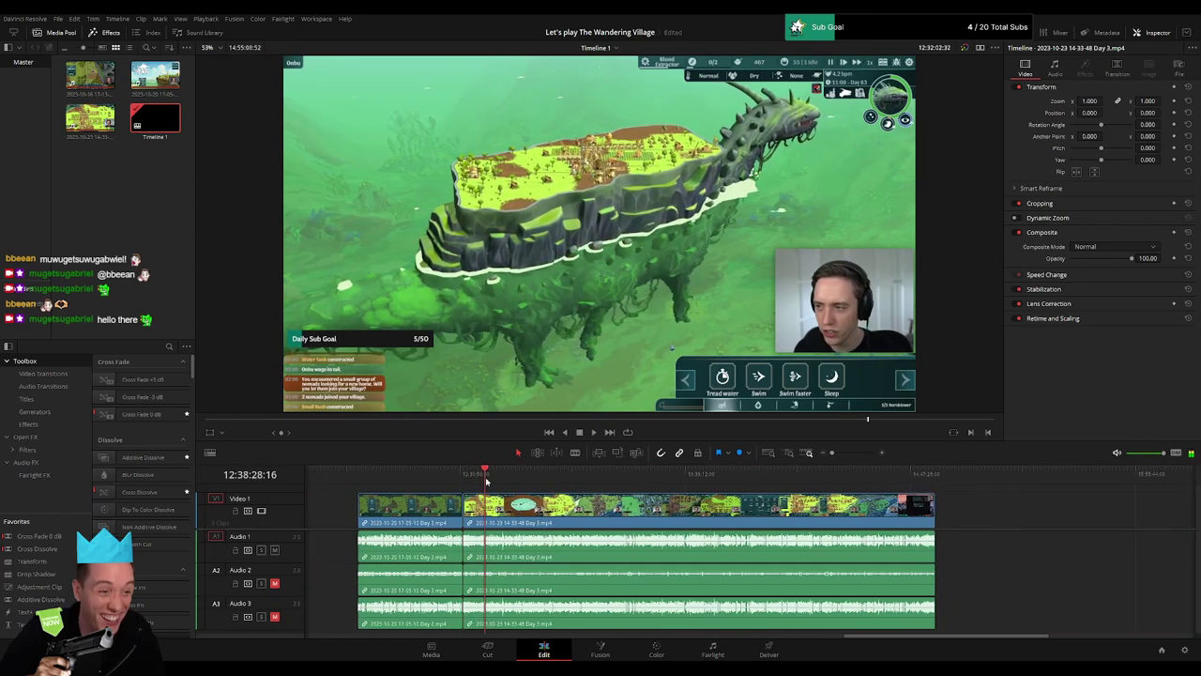
left_click_drag(485, 485, 570, 474)
key("space")
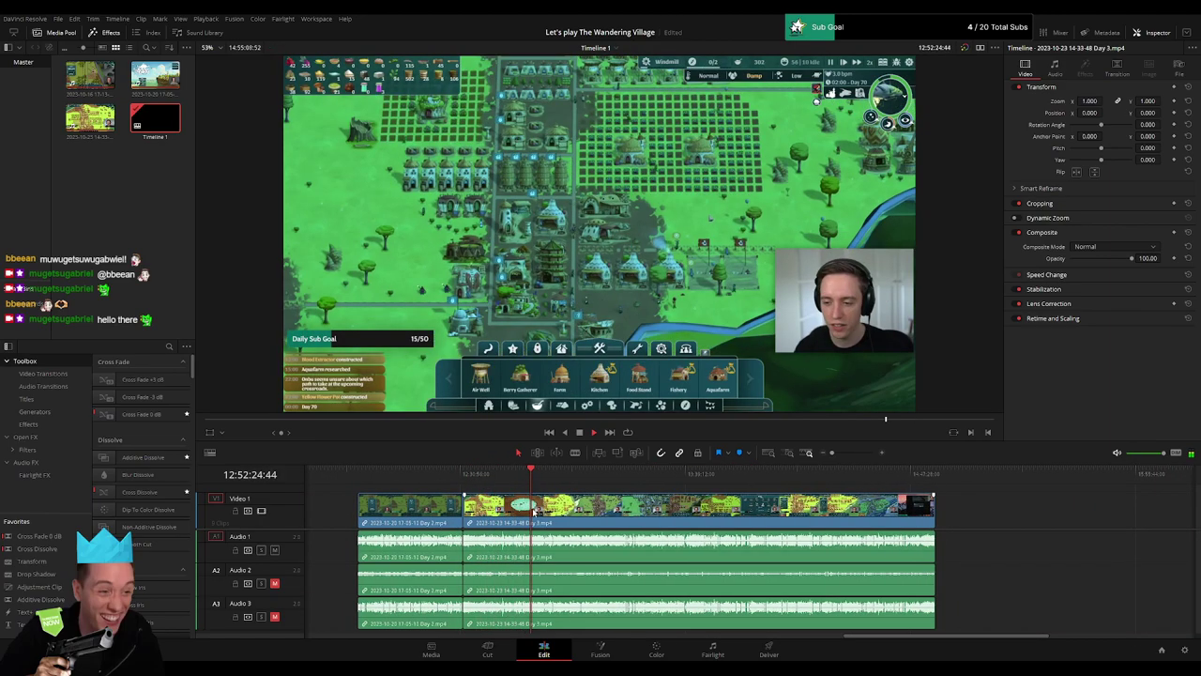
key("ctrl+equal")
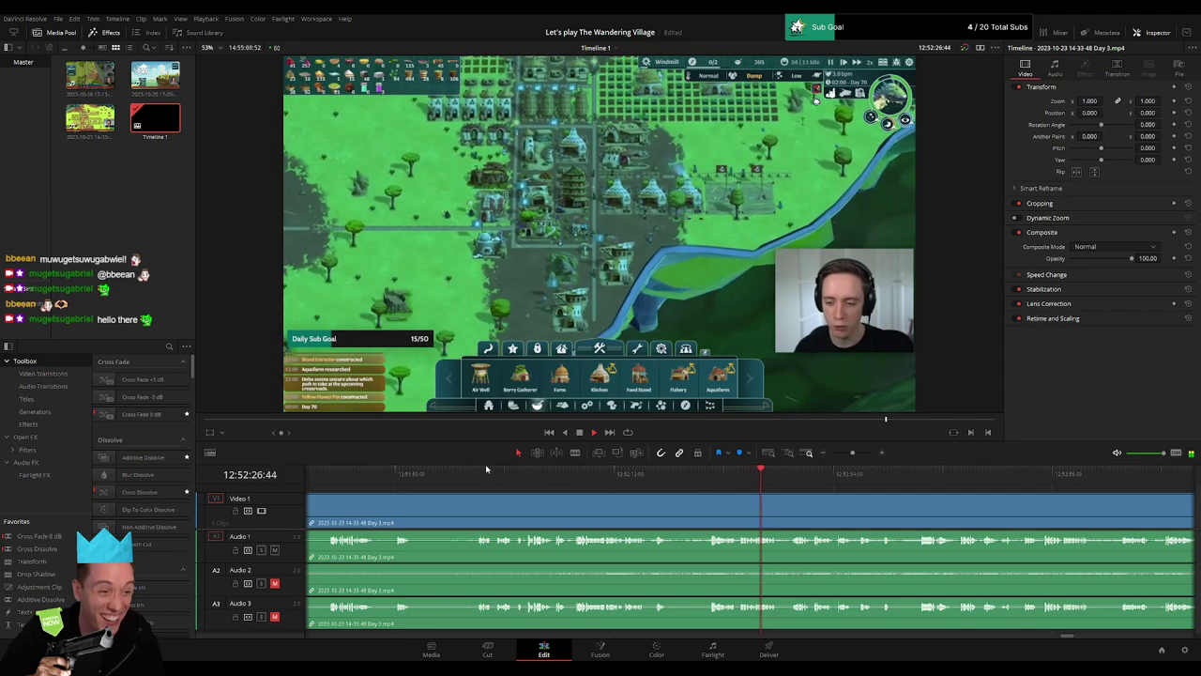
left_click(487, 471)
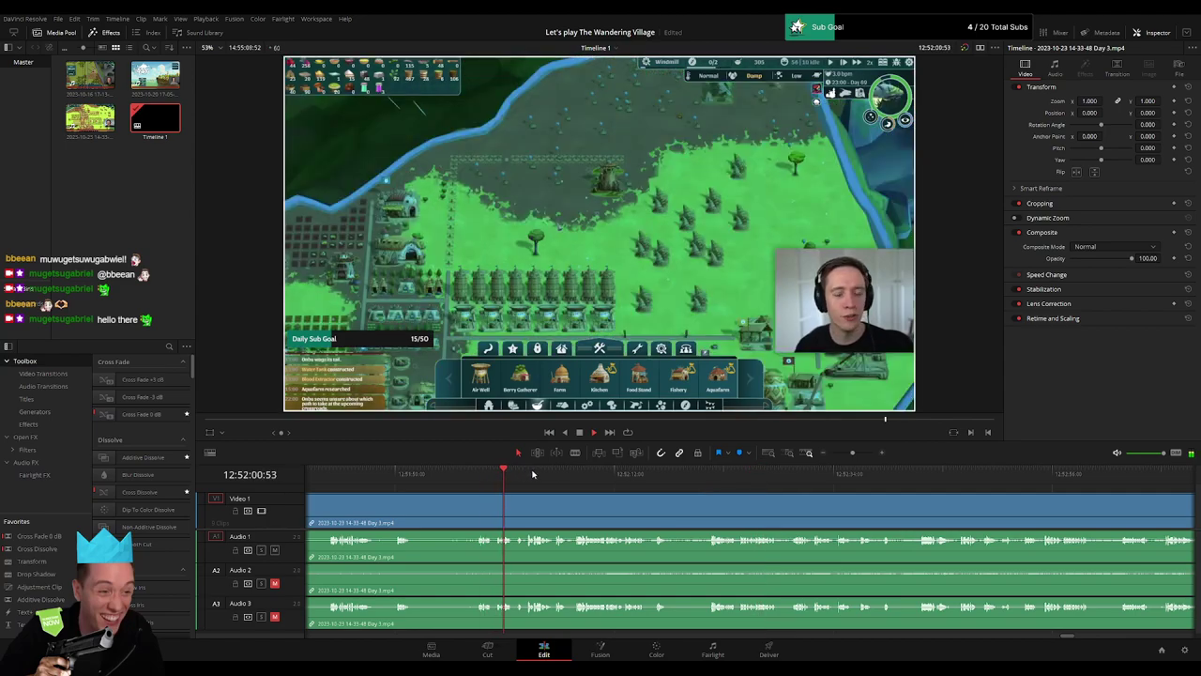
left_click_drag(532, 474, 548, 474)
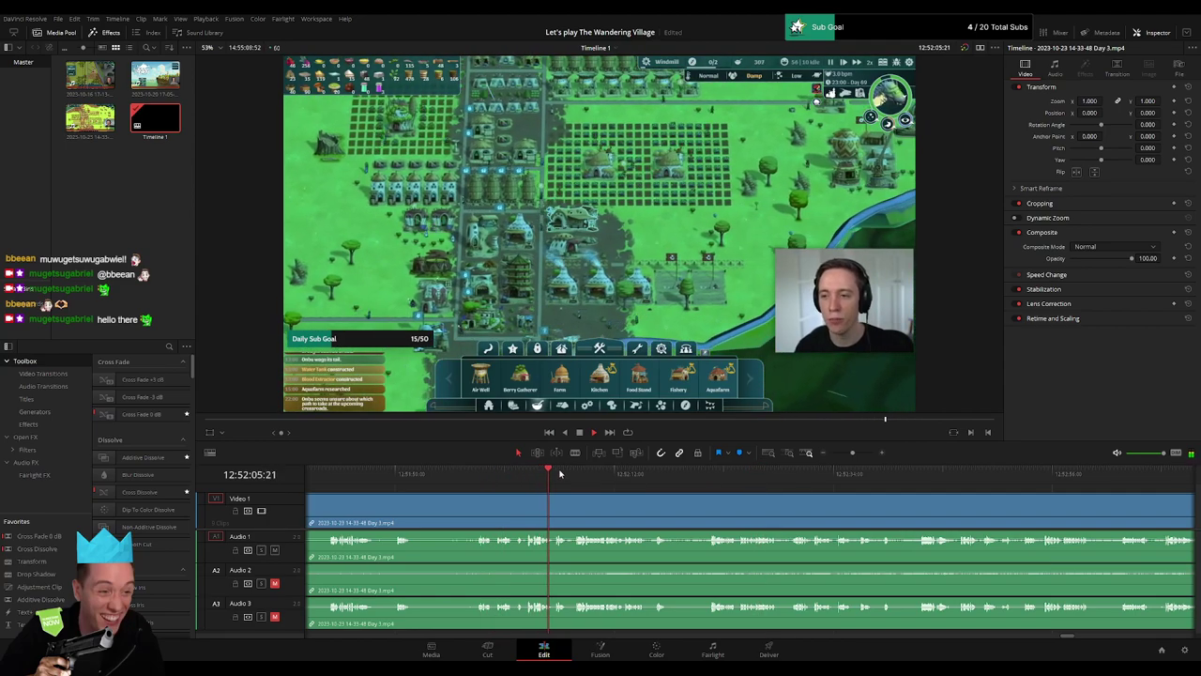
left_click(514, 474)
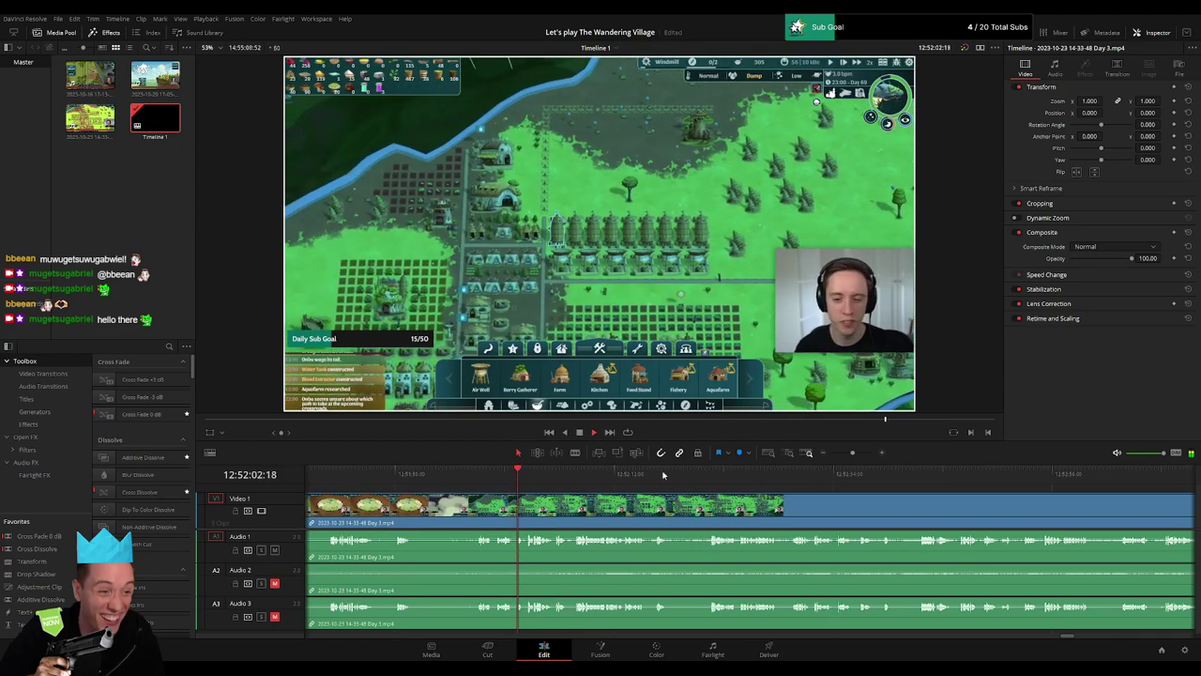
scroll(751, 477, "up", 2)
left_click_drag(850, 474, 822, 489)
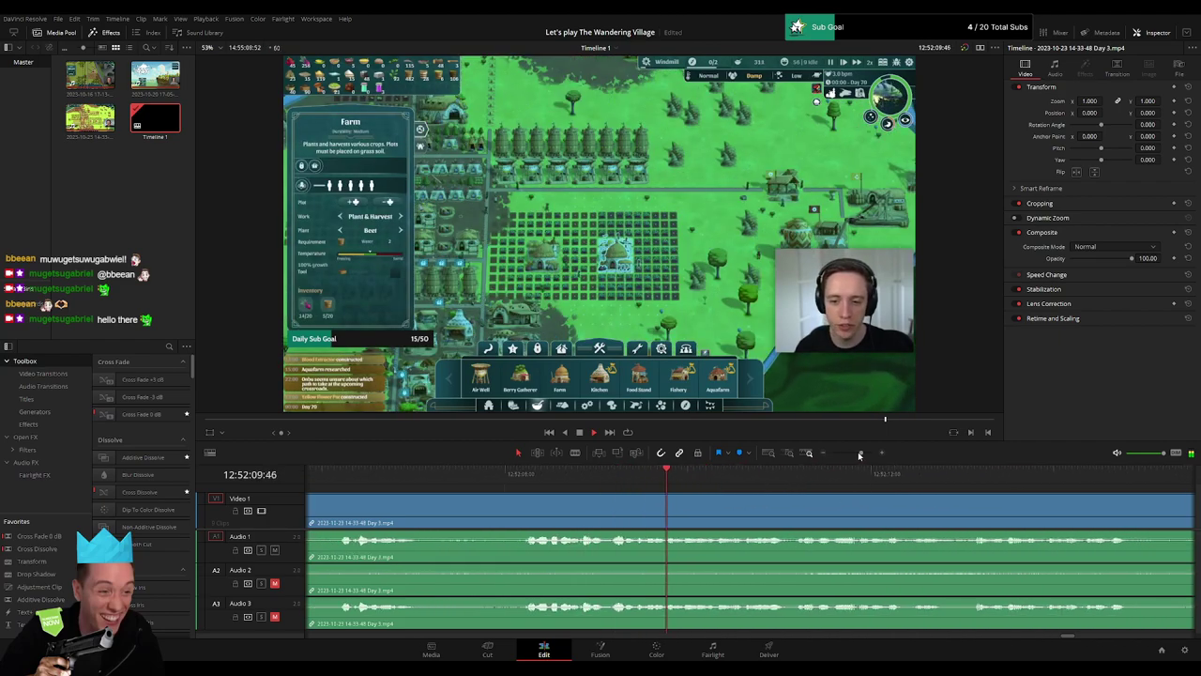
left_click_drag(859, 453, 852, 453)
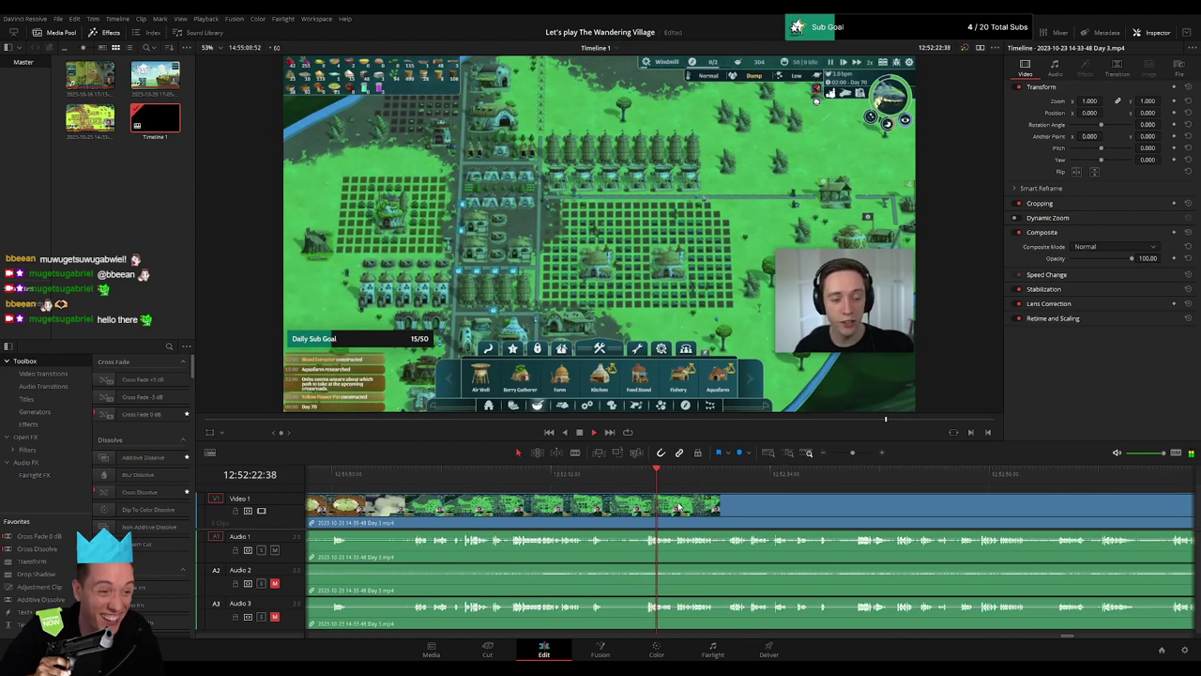
left_click(727, 478)
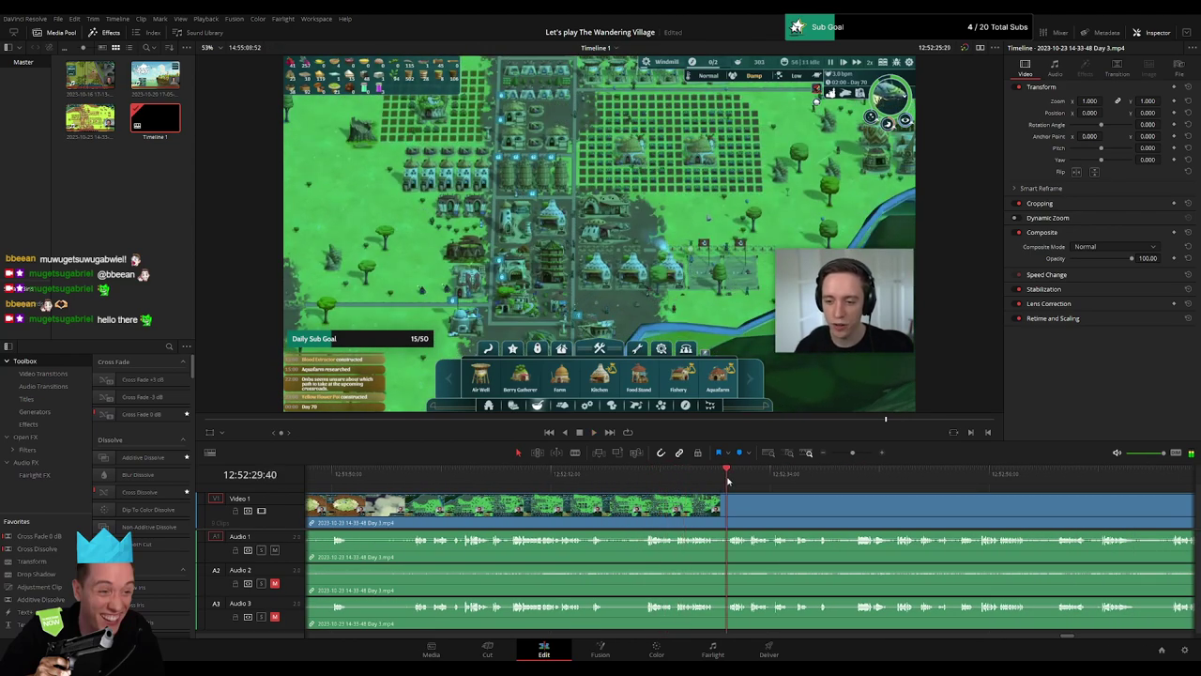
key("space")
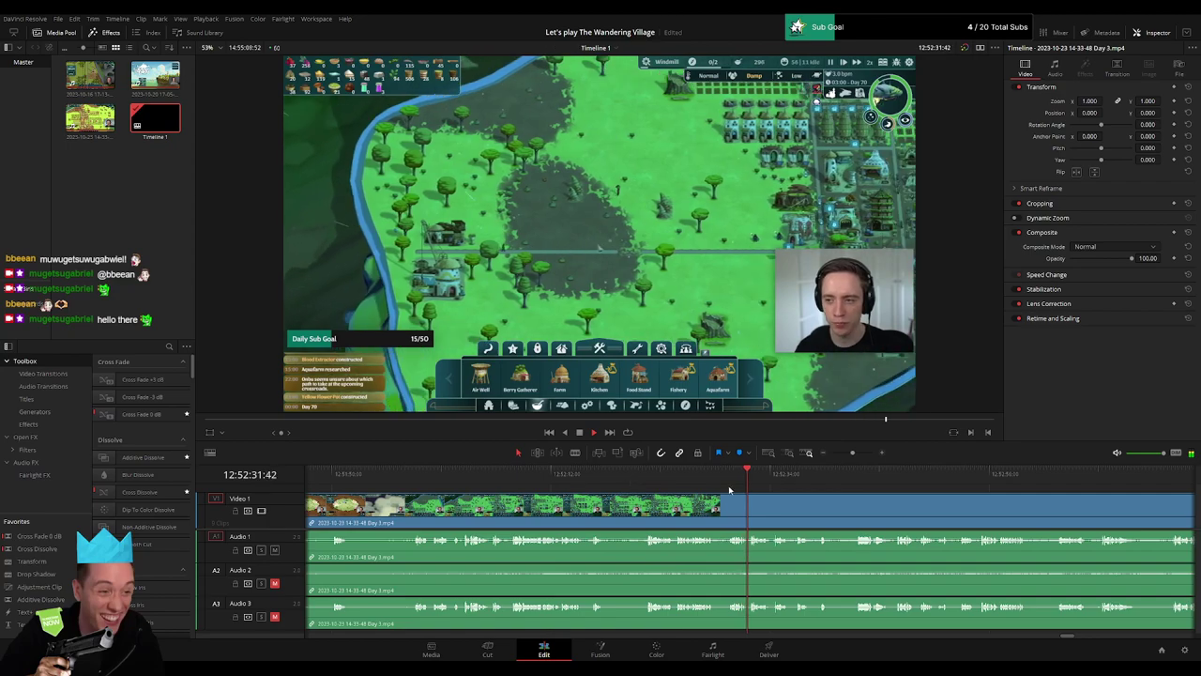
left_click(462, 477)
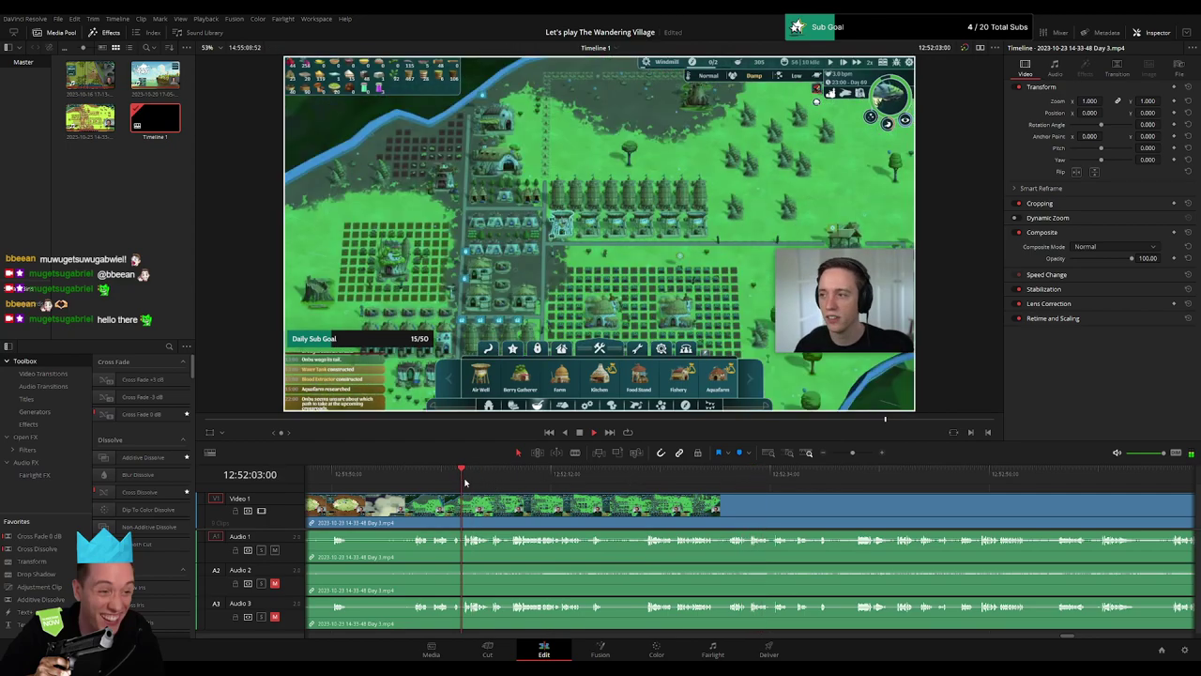
left_click_drag(851, 453, 862, 453)
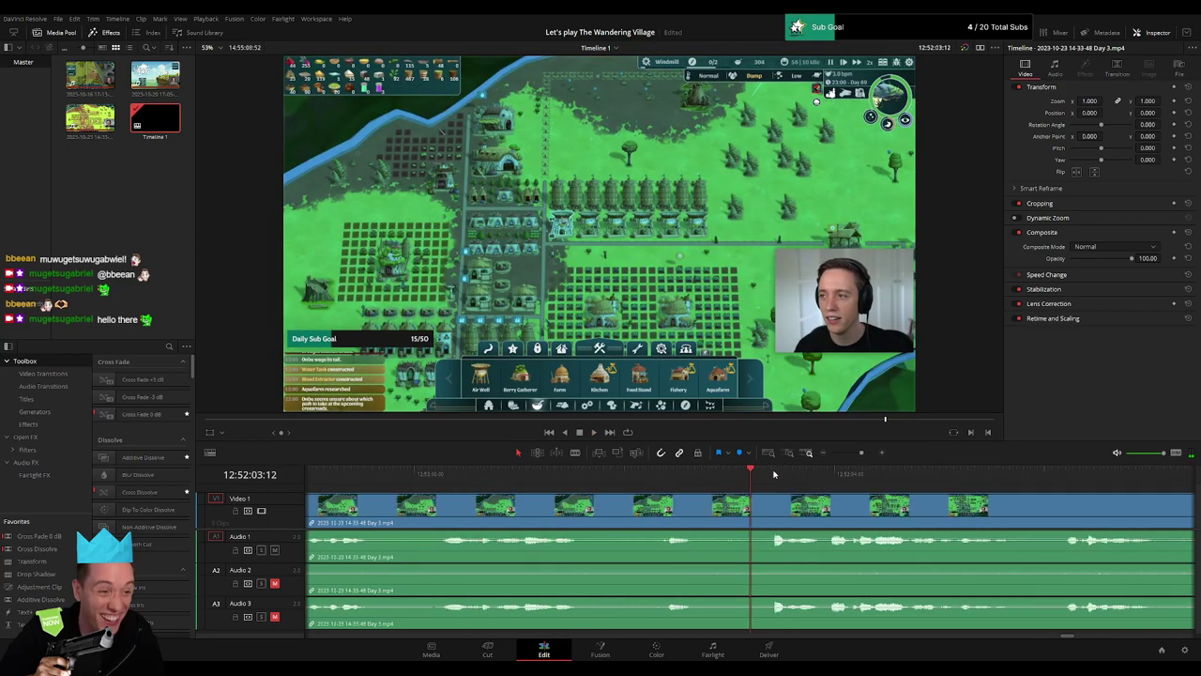
left_click_drag(774, 474, 729, 481)
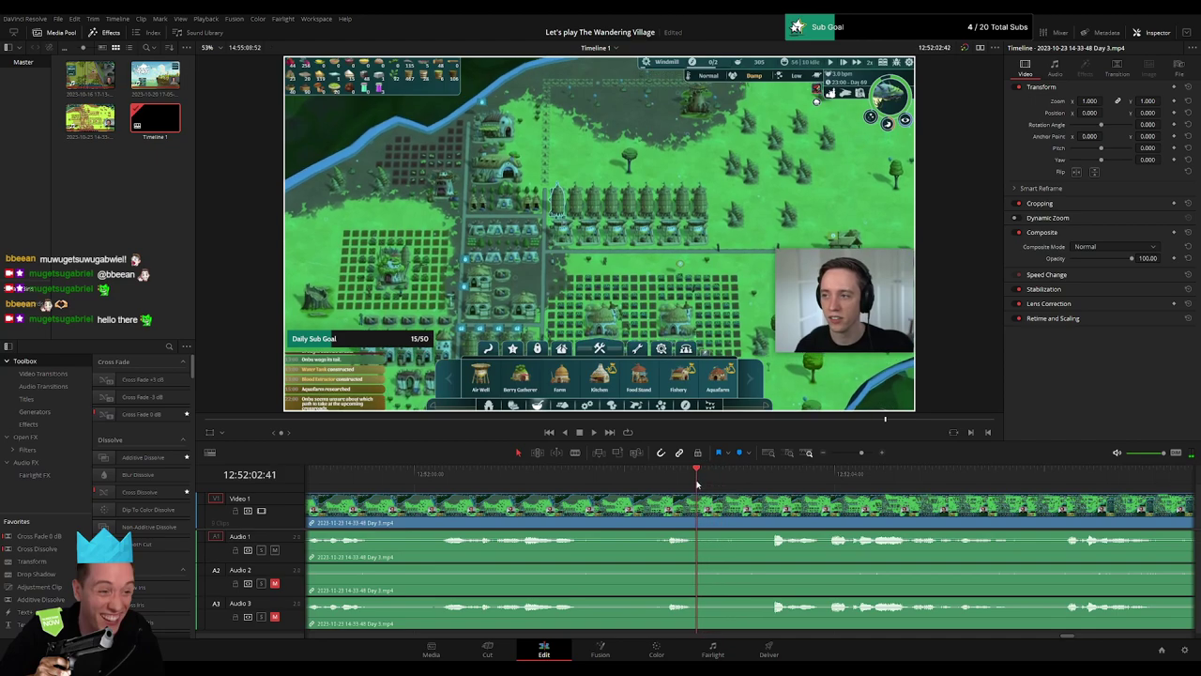
left_click_drag(713, 482, 551, 483)
key("space")
left_click(560, 513)
scroll(558, 497, "left", 3)
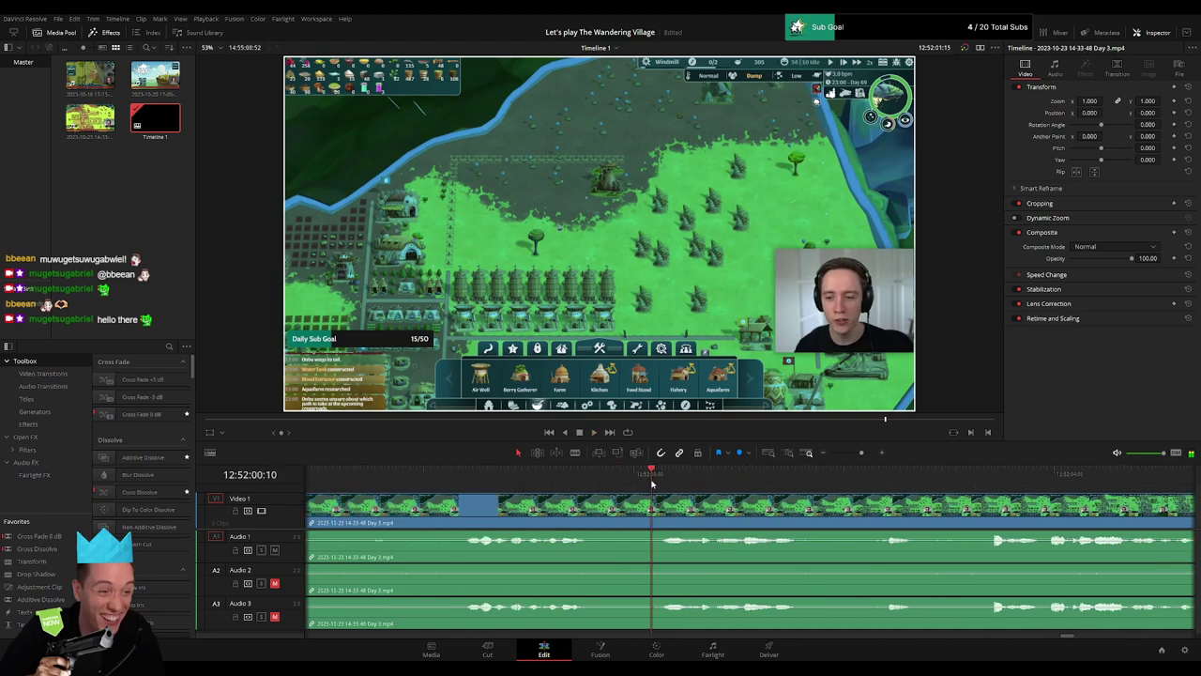
key("Up")
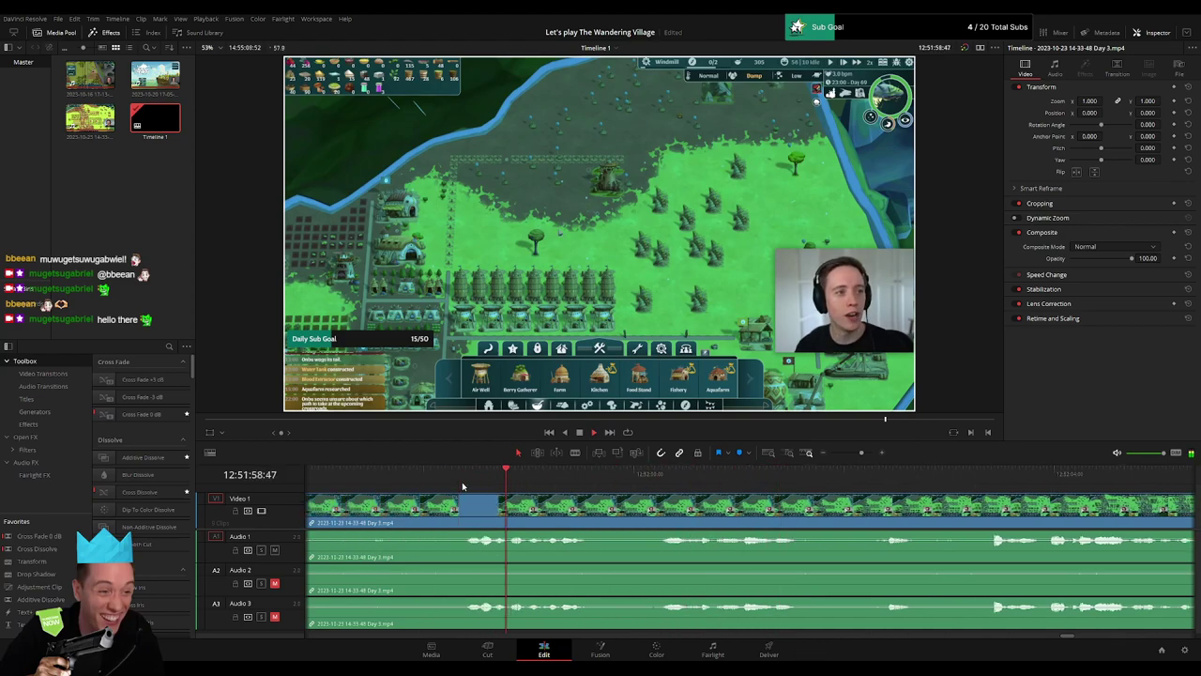
scroll(622, 489, "right", 3)
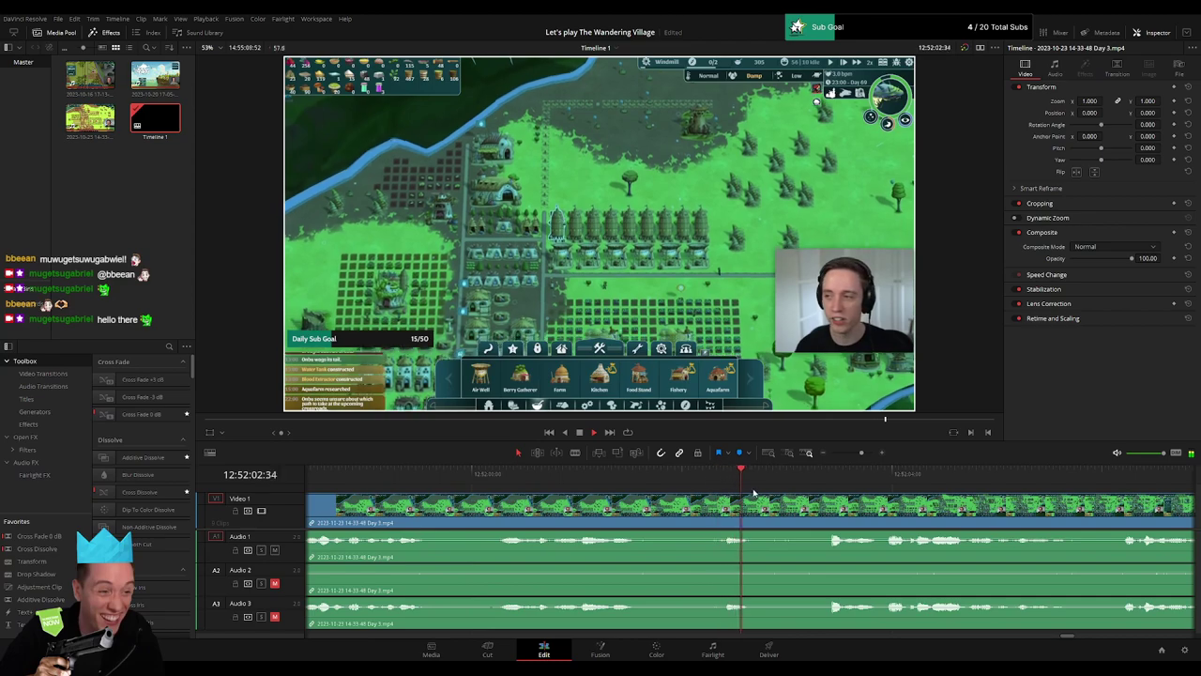
scroll(579, 490, "right", 3)
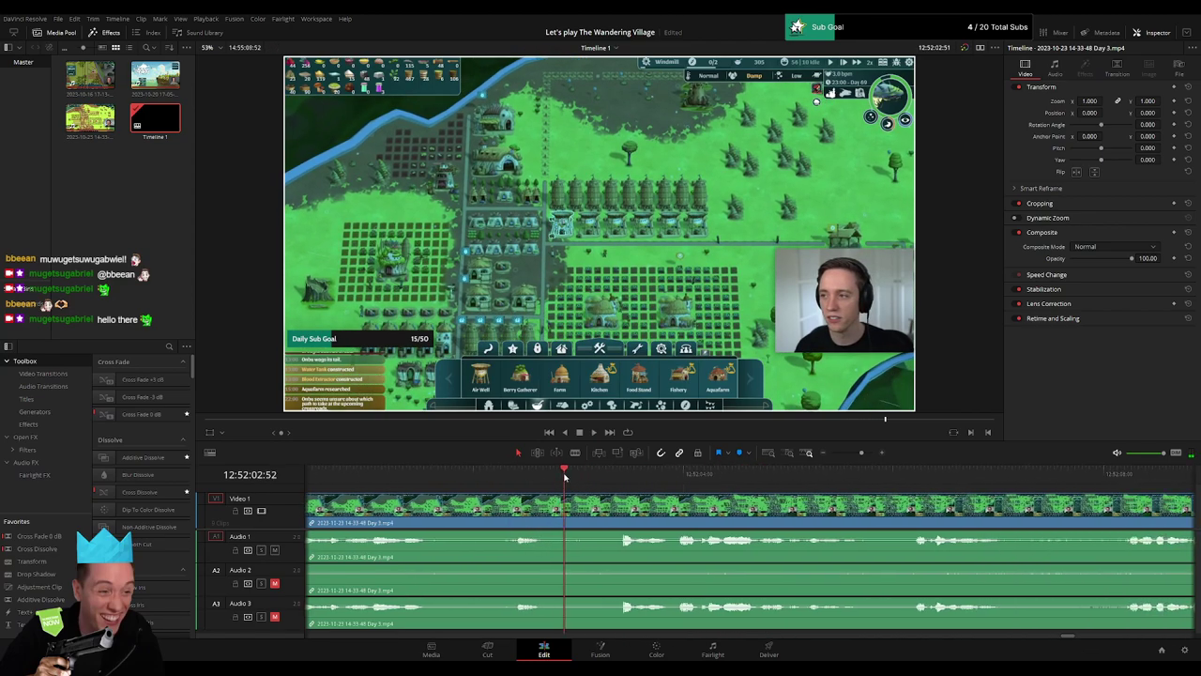
left_click_drag(564, 478, 695, 502)
Step: Split the Day 3 footage at 12:52:03:00, close the gap, and fade Audio 1 out and Audio 2 in
key("ctrl+b")
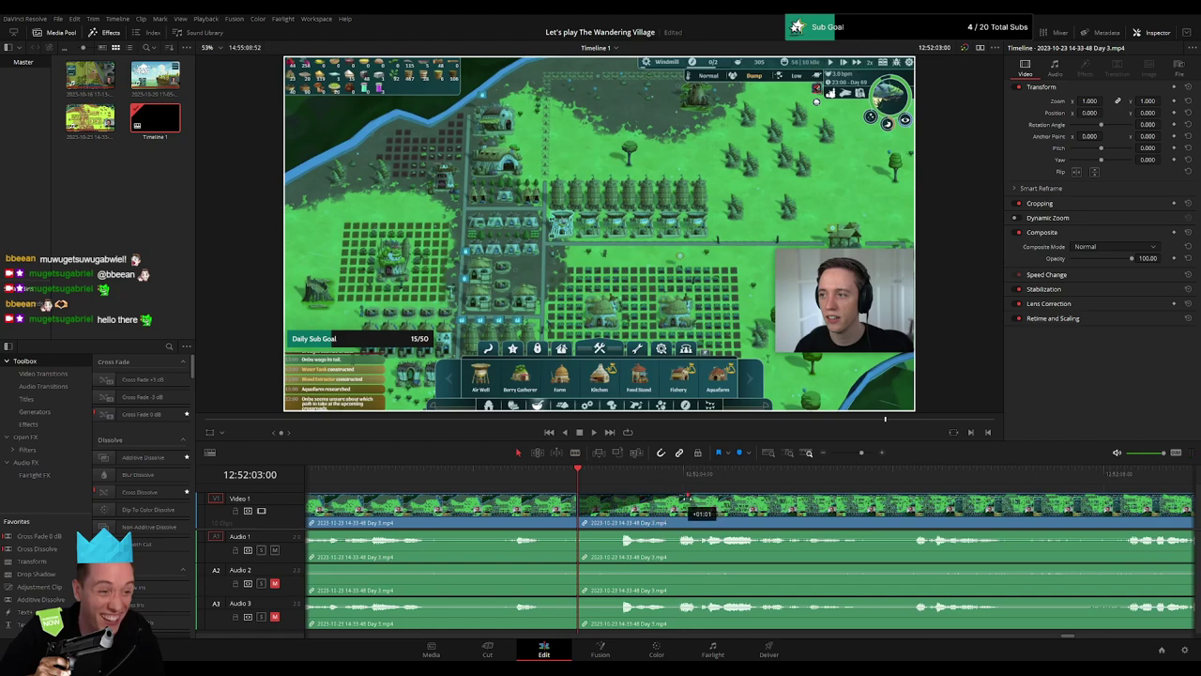
left_click_drag(684, 500, 472, 495)
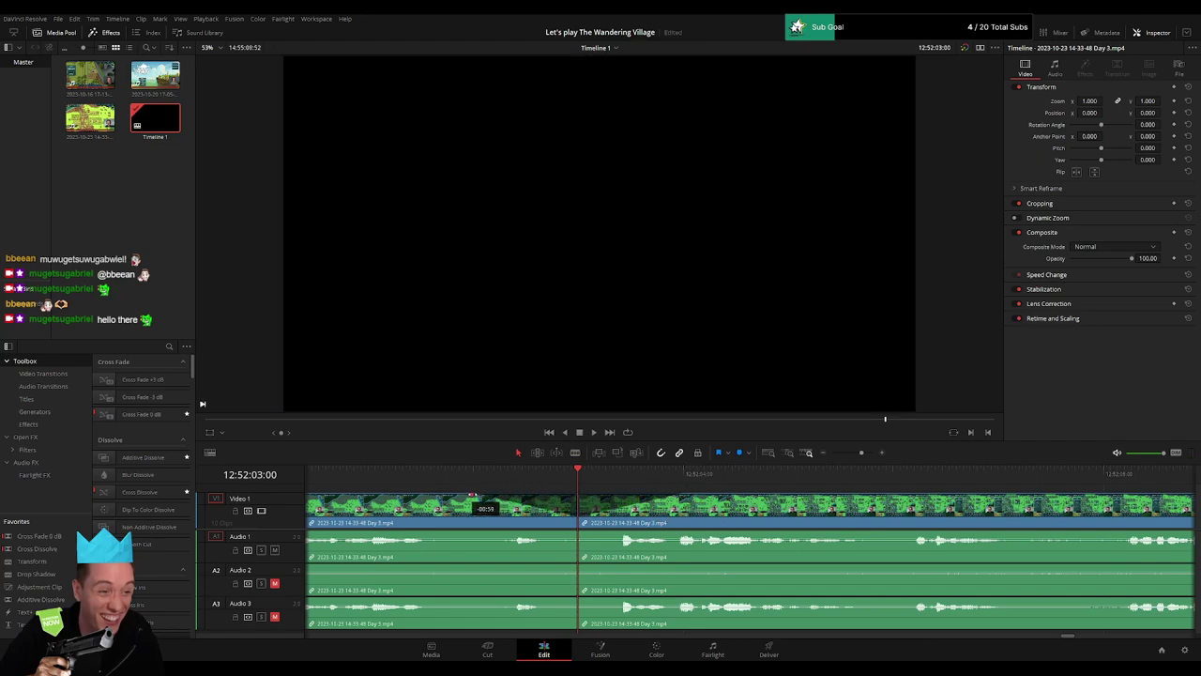
left_click_drag(572, 533, 510, 530)
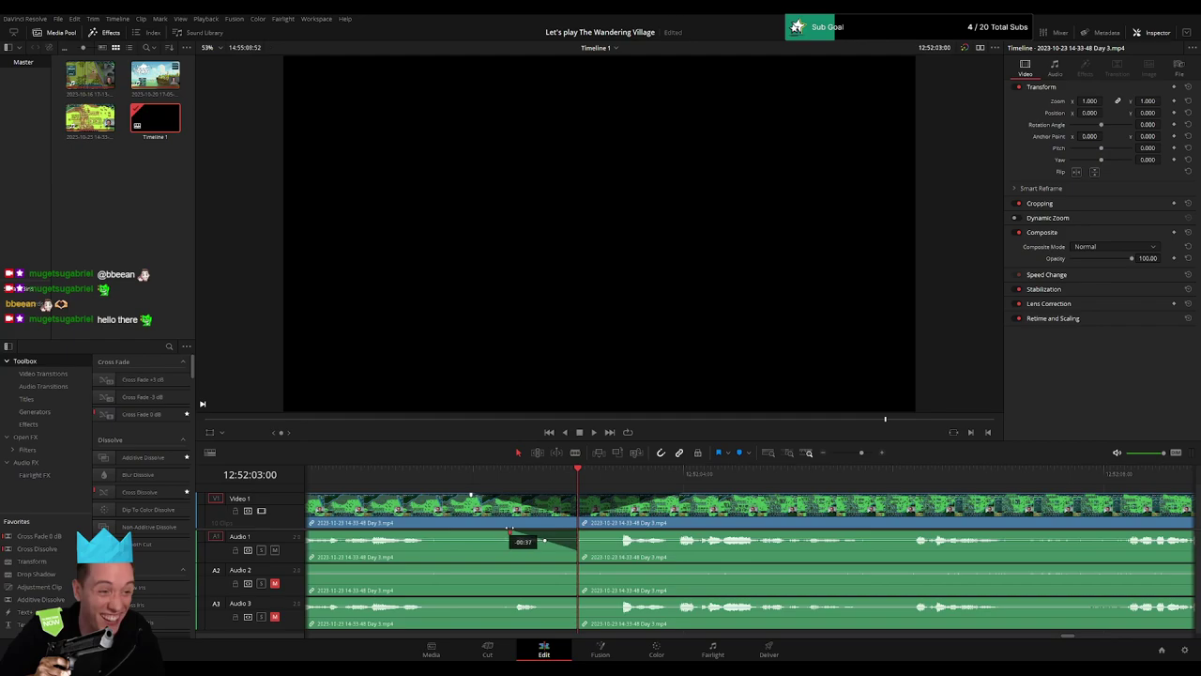
left_click(488, 474)
key("space")
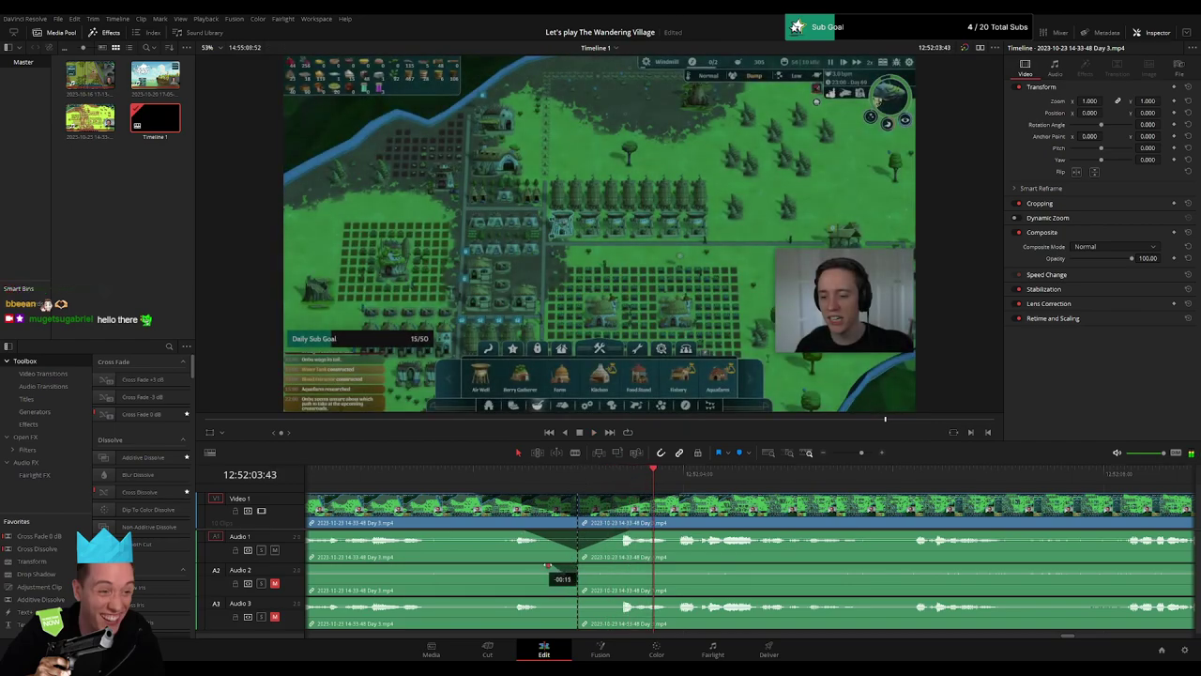
left_click_drag(581, 563, 621, 568)
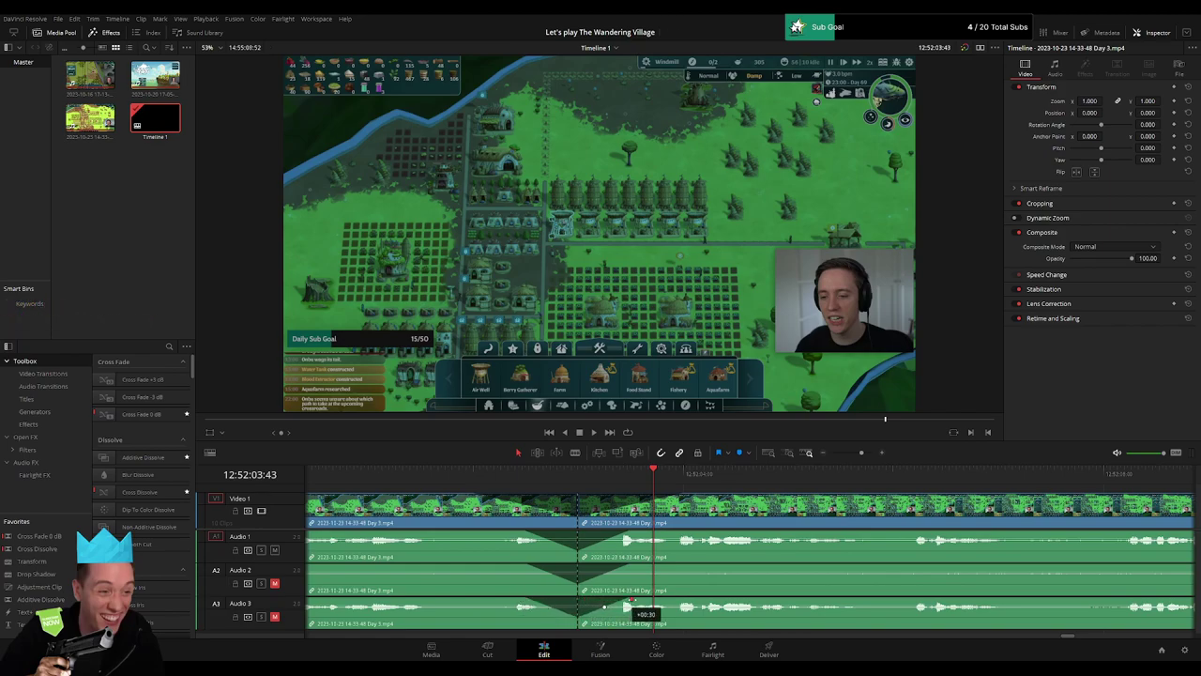
Step: Play back past the 12:52:03:00 cut to review the audio fades
left_click_drag(657, 472, 723, 474)
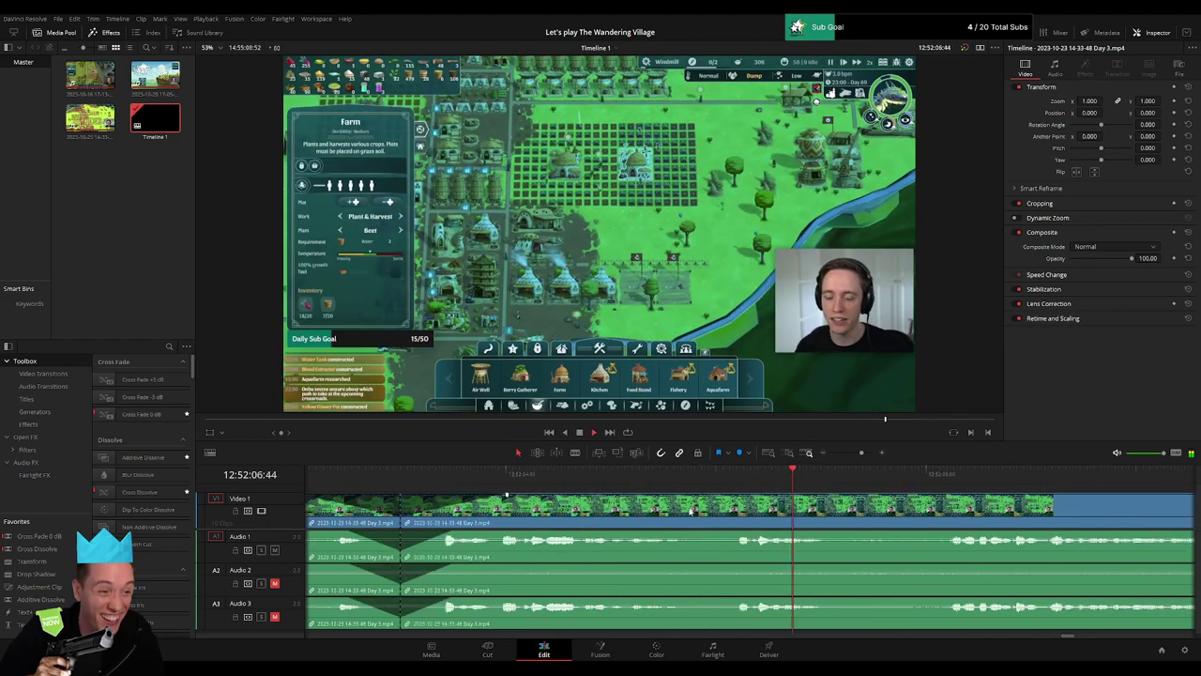
key("space")
key("ctrl+b")
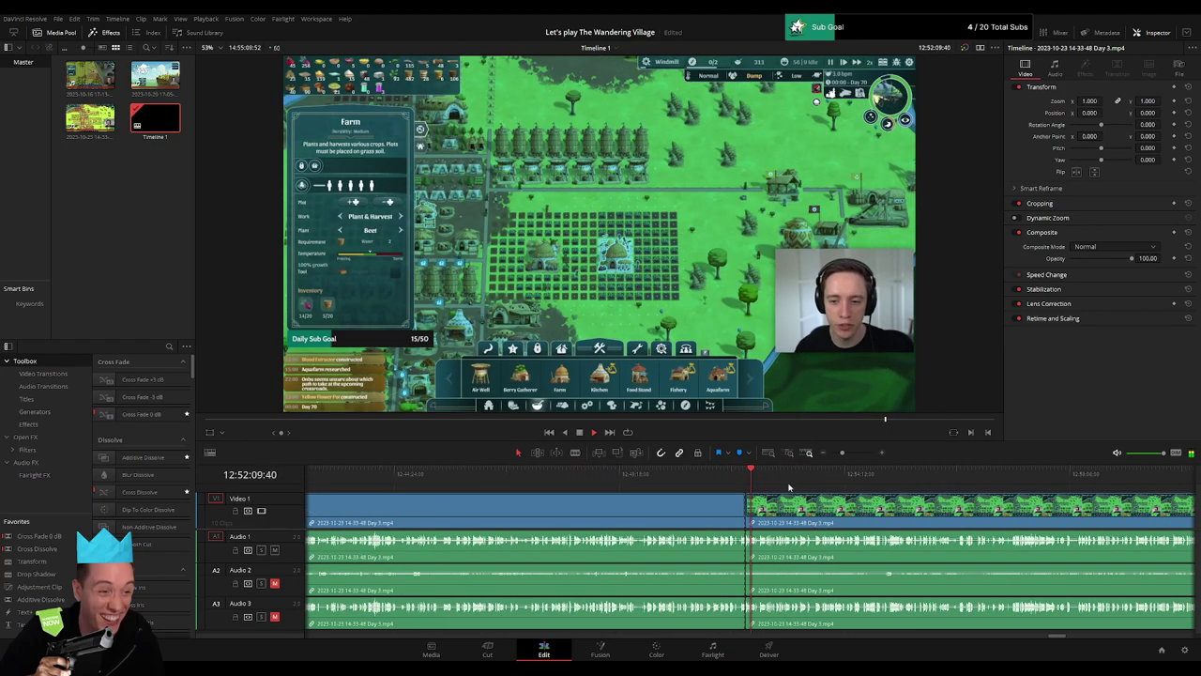
left_click_drag(850, 453, 961, 476)
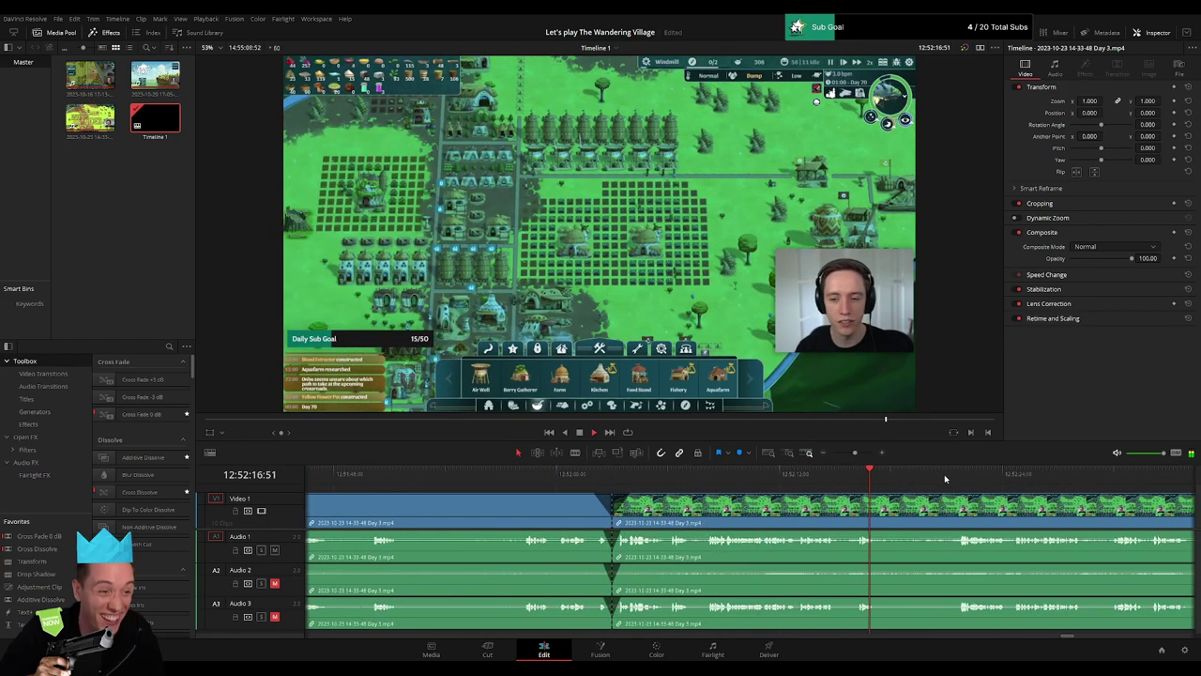
scroll(891, 476, "right", 3)
left_click(812, 477)
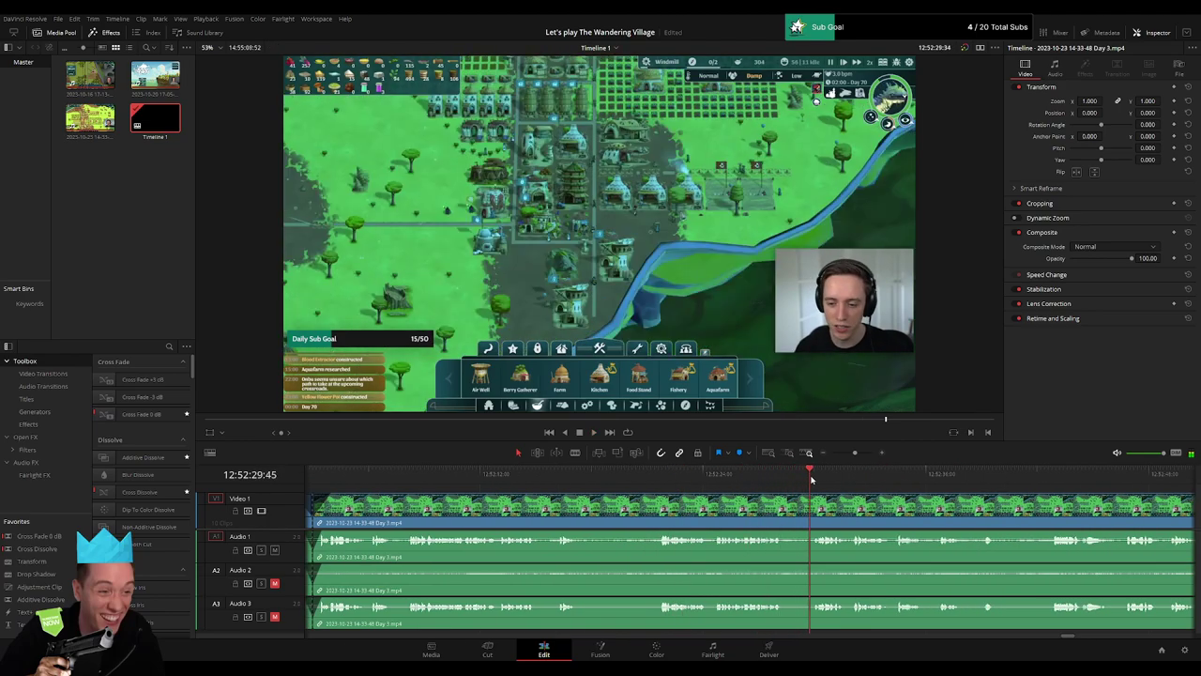
scroll(732, 497, "down", 2)
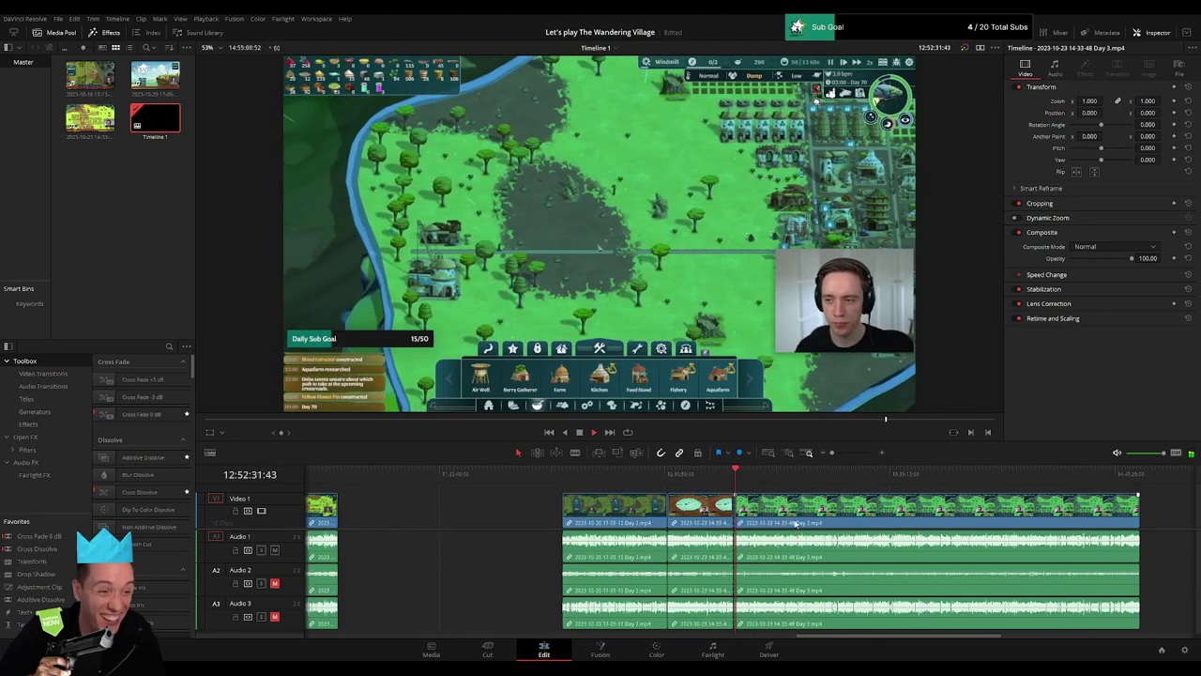
Step: Stop playback and drag the last Day 3 clip further right along the timeline
scroll(657, 511, "down", 2)
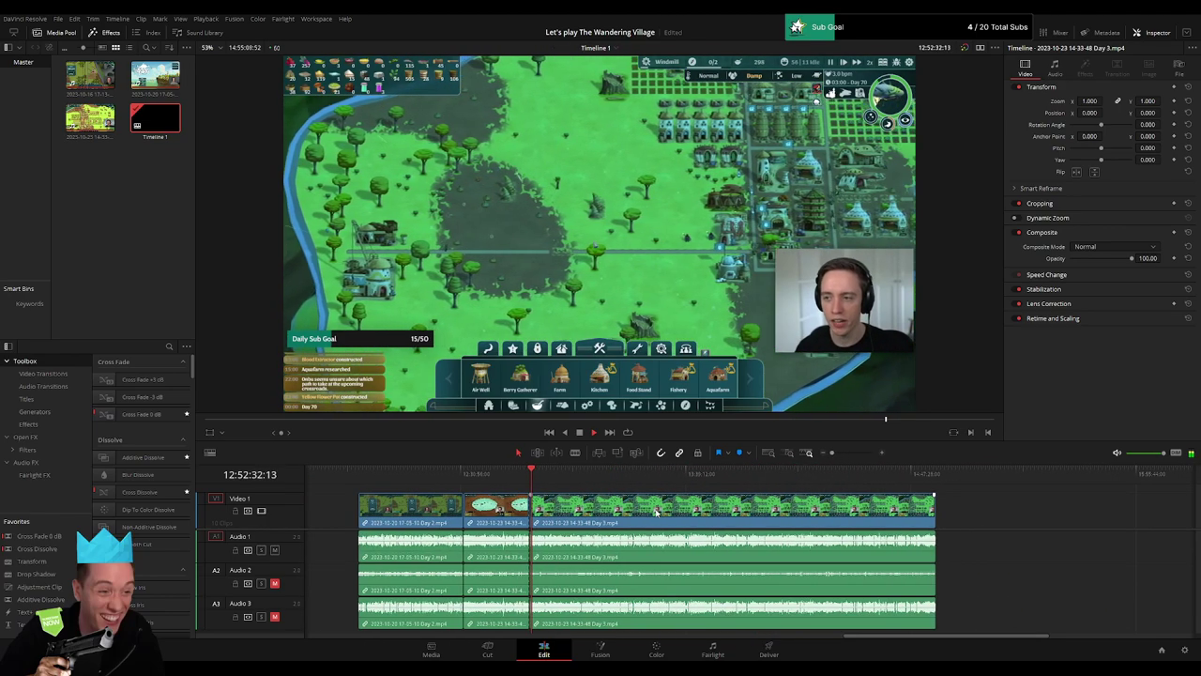
left_click(531, 479)
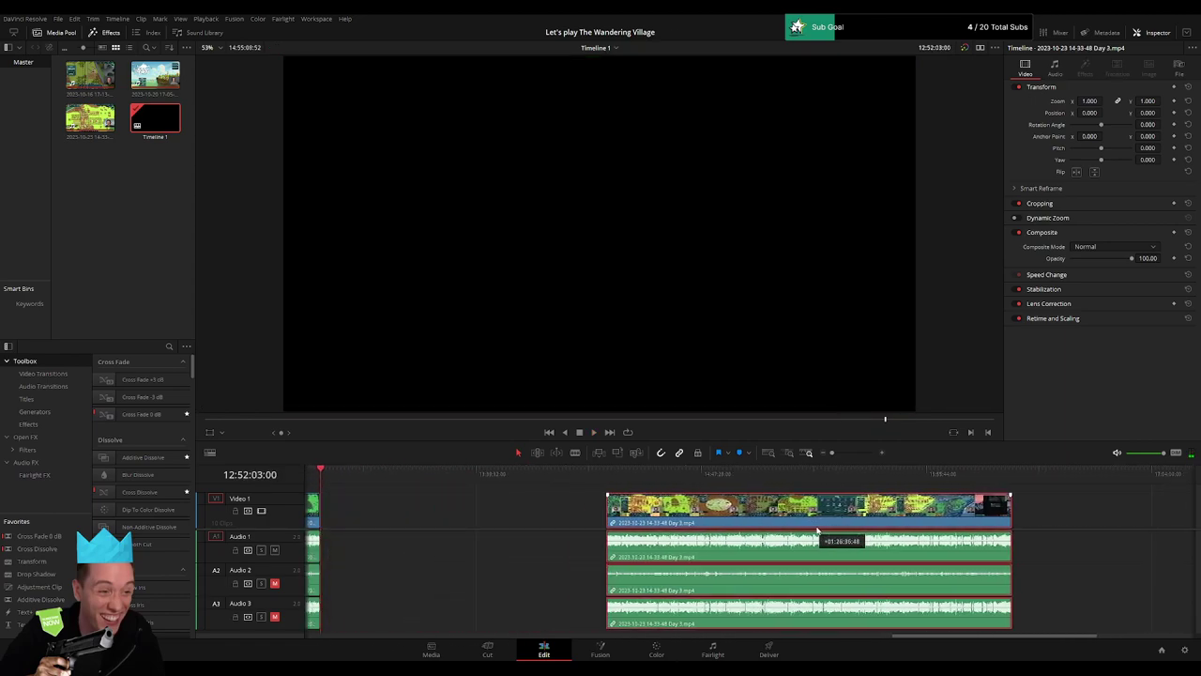
left_click_drag(656, 507, 835, 525)
left_click(461, 514)
Step: Slide the last Day 3 clip back left to start at 14:00:00:00 and park the playhead inside it
scroll(458, 497, "left", 2)
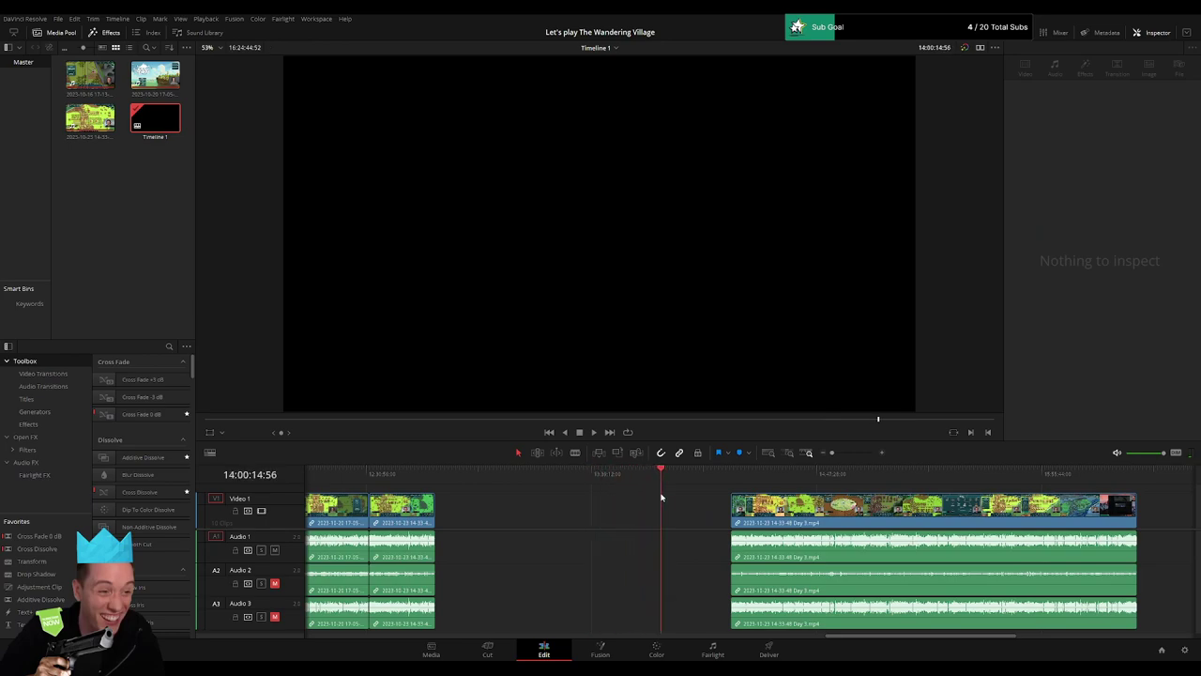
scroll(661, 497, "up", 3)
scroll(749, 481, "up", 2)
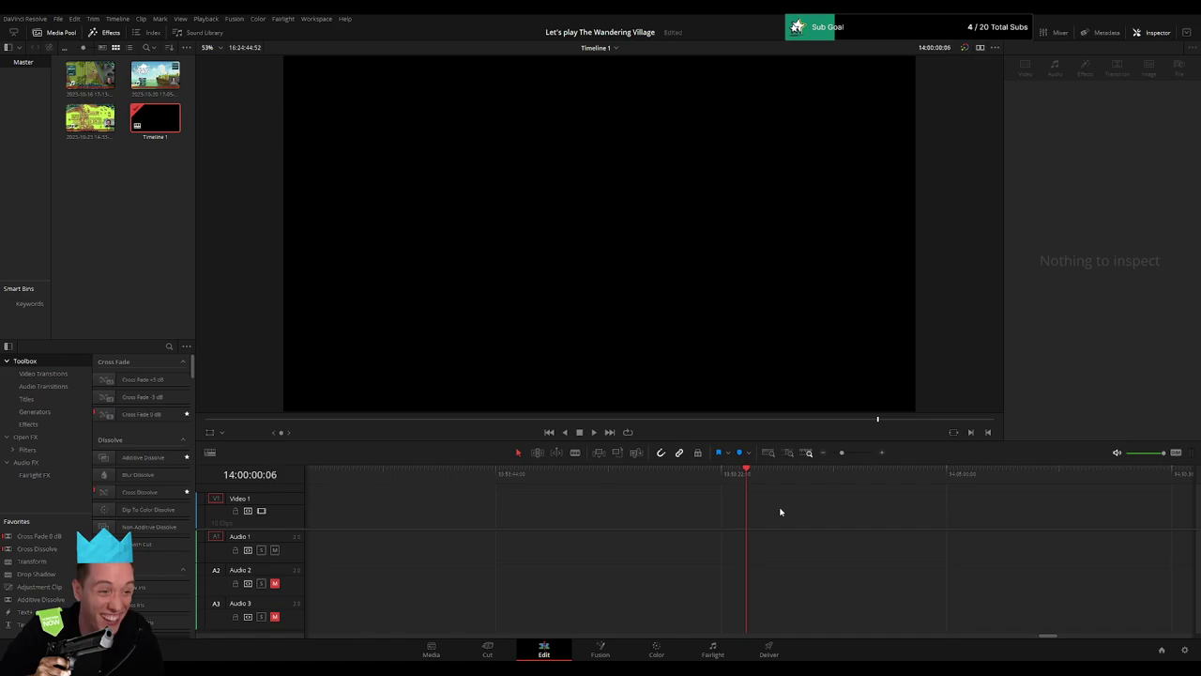
left_click_drag(842, 454, 831, 454)
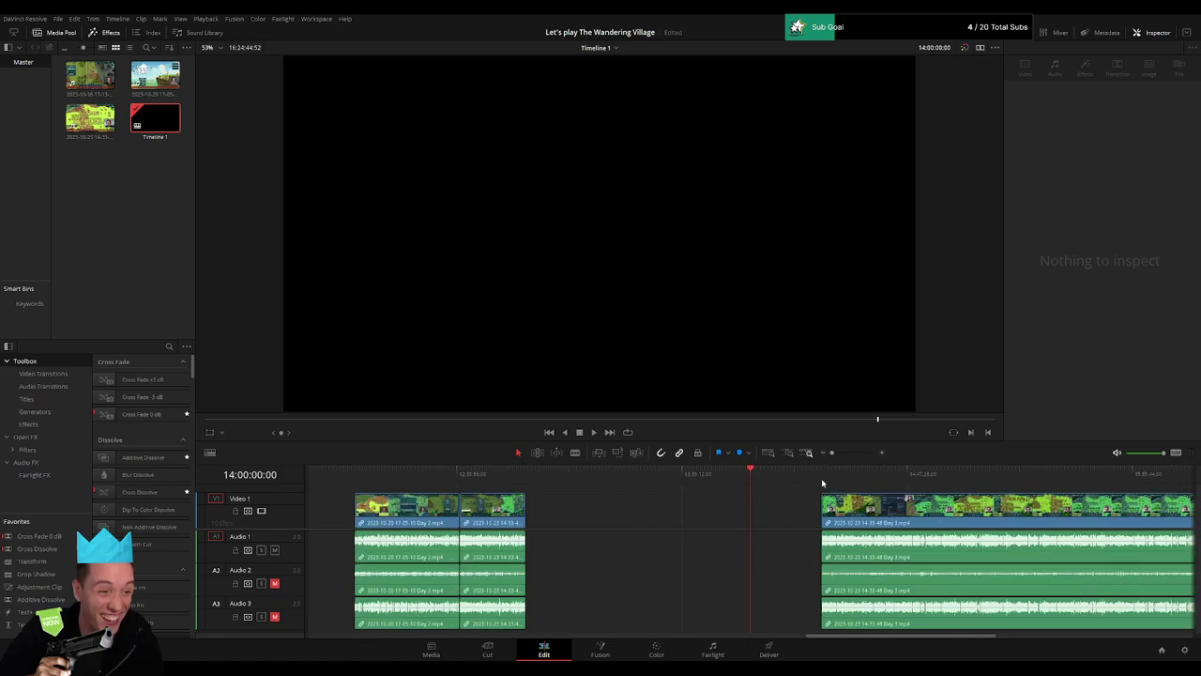
mouse_move(873, 521)
left_mouse_down()
mouse_move(809, 518)
mouse_move(834, 515)
left_mouse_up()
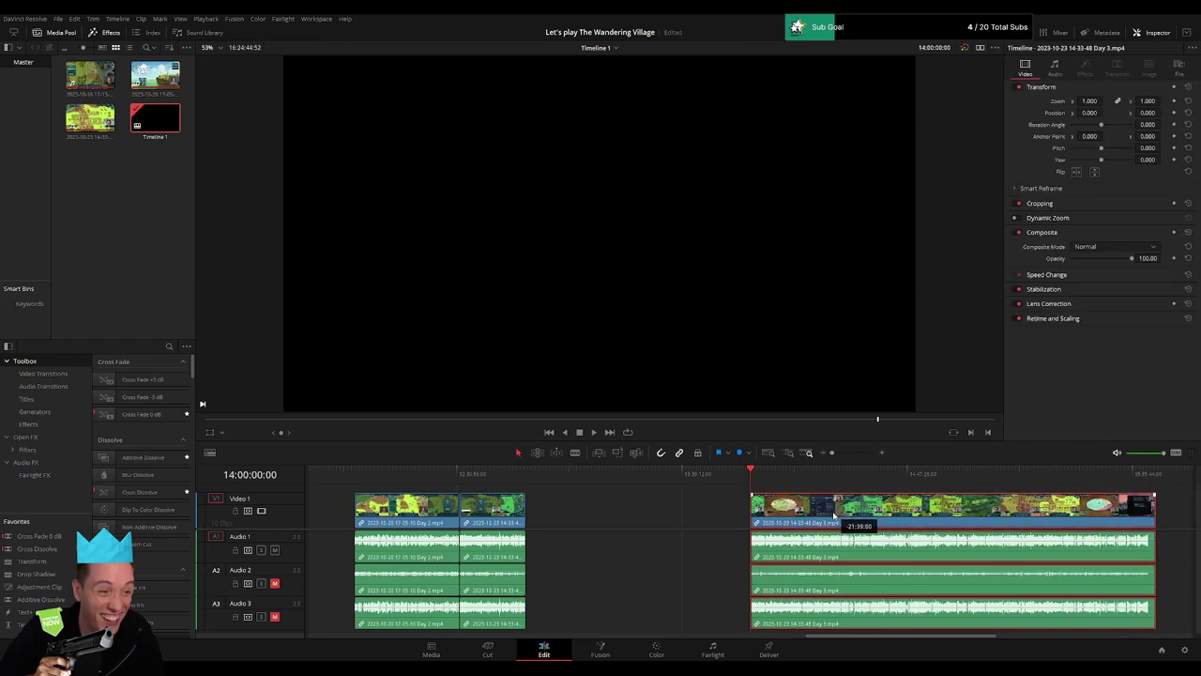
scroll(535, 480, "right", 5)
left_click(533, 474)
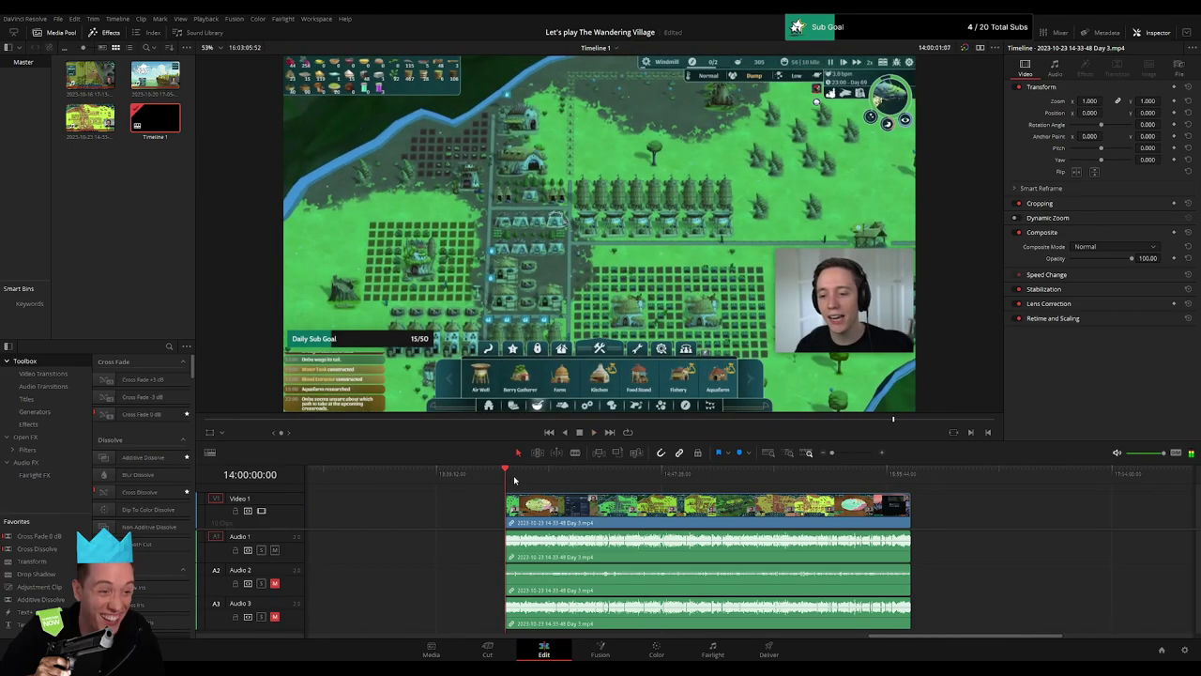
Step: Scrub and play through the Day 3 footage to find where the Bakery panel appears
left_click_drag(535, 480, 677, 488)
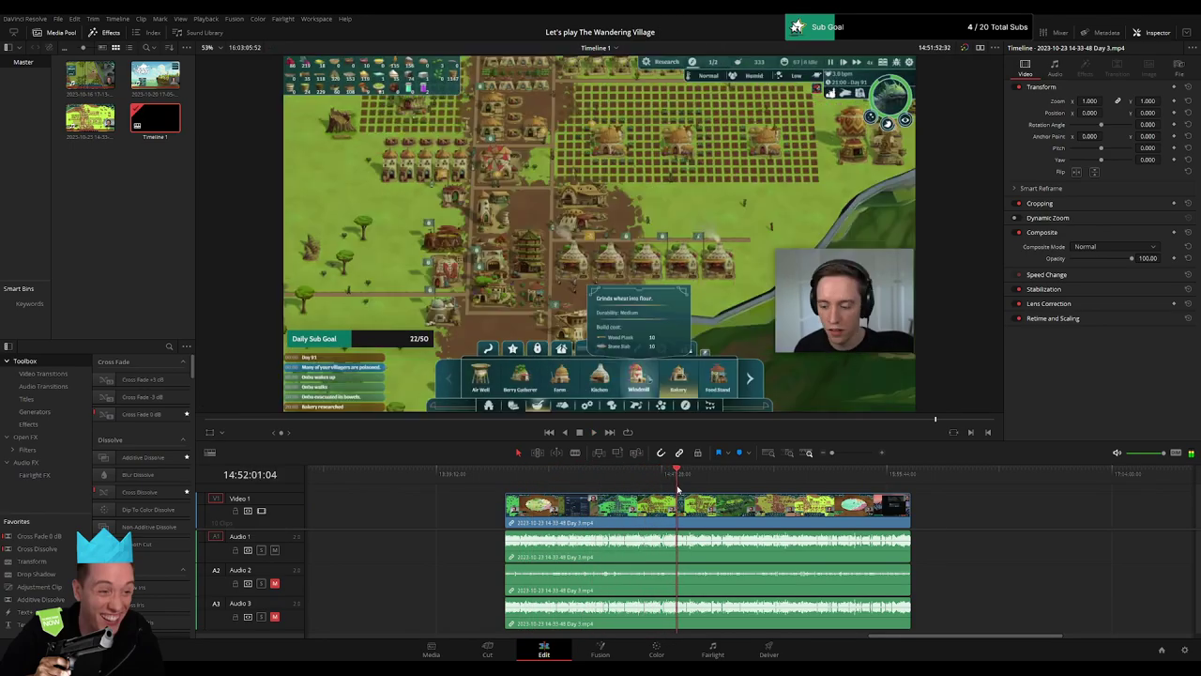
key("space")
scroll(645, 485, "up", 3)
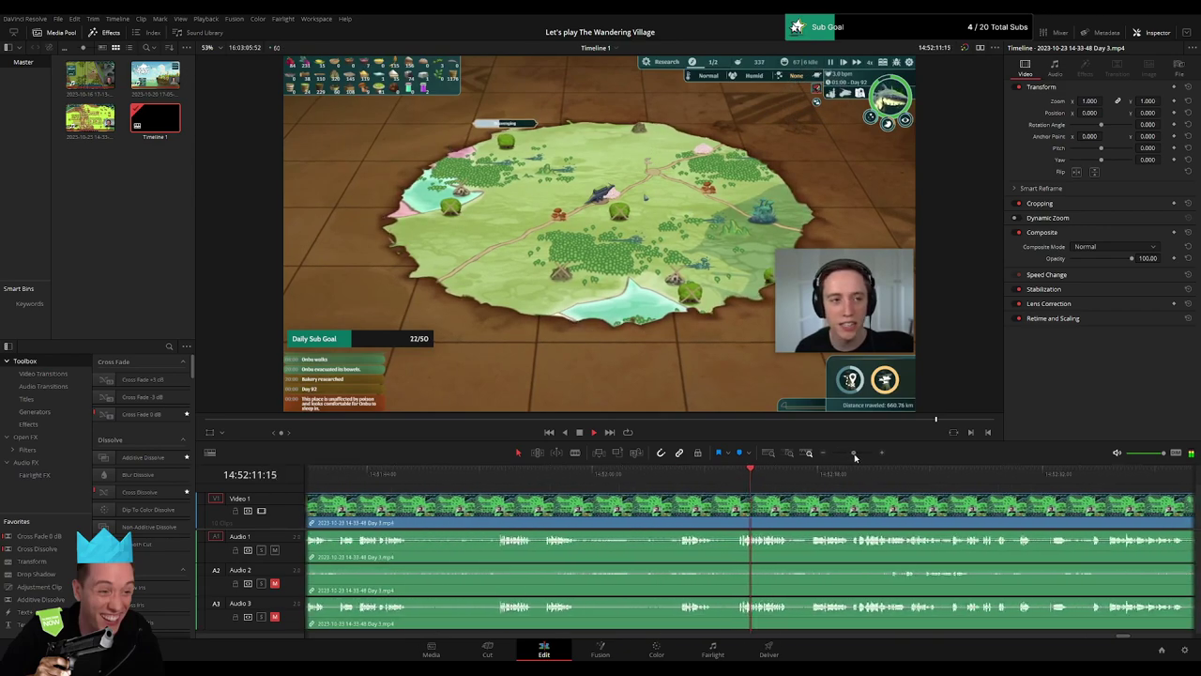
left_click(633, 480)
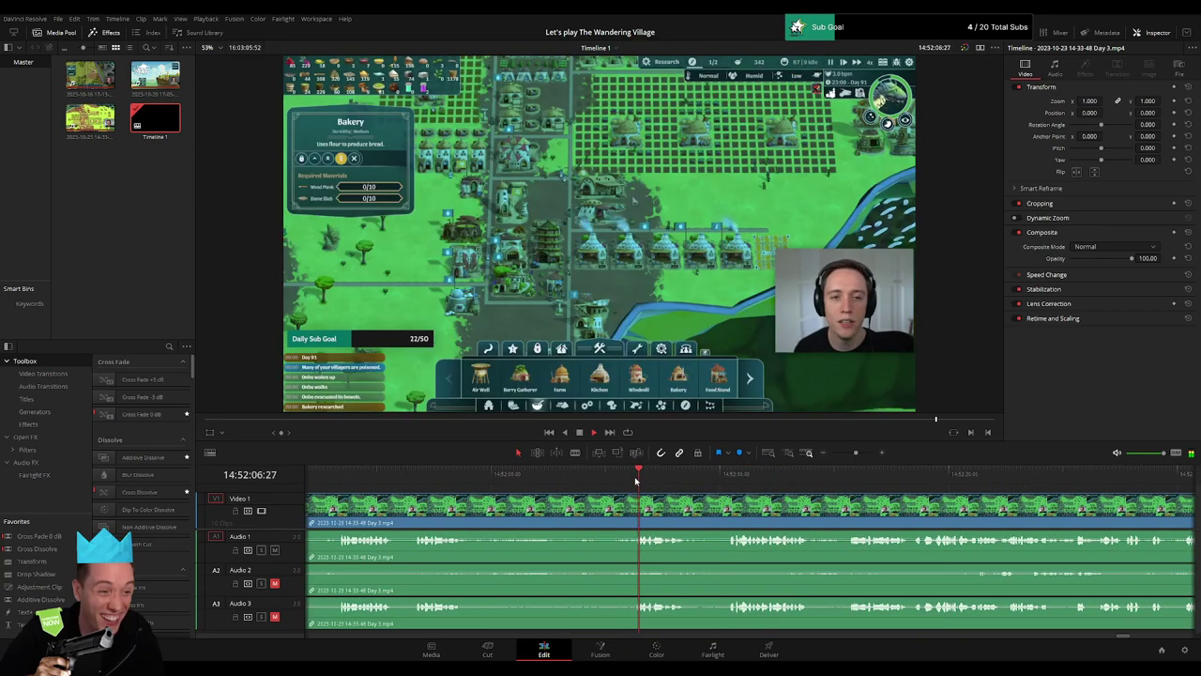
left_click(560, 478)
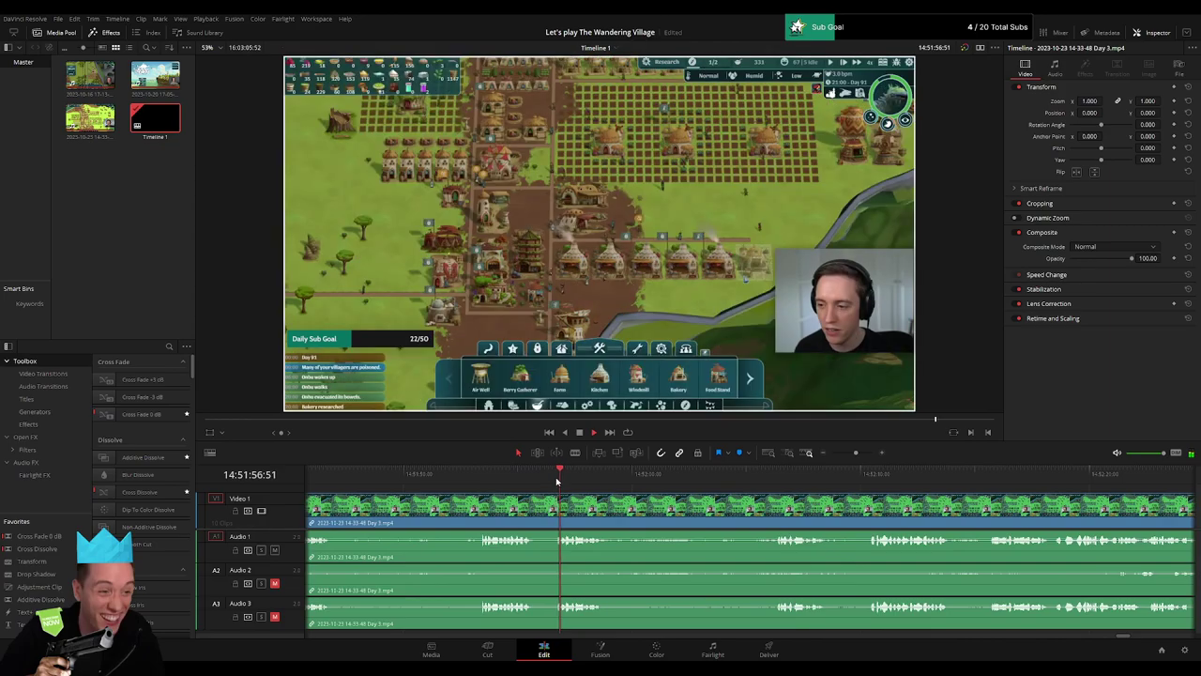
left_click(775, 478)
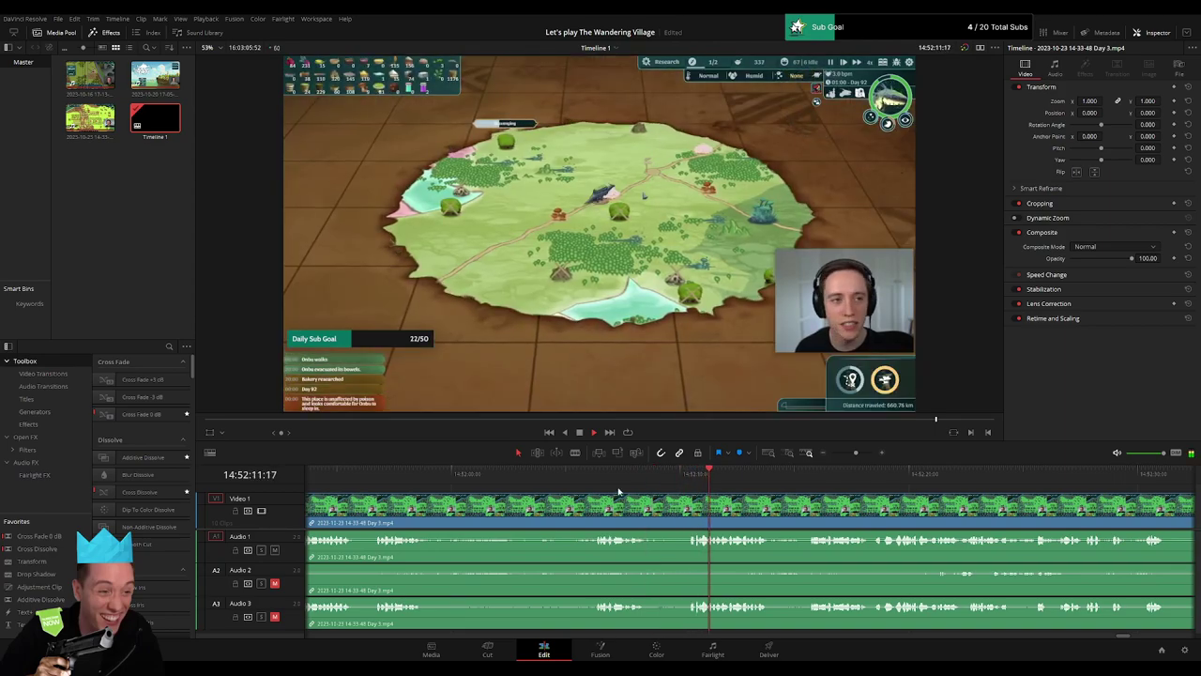
Step: Zoom in and blade the Day 3 footage on all tracks at 14:52:05:30
left_click_drag(856, 453, 861, 452)
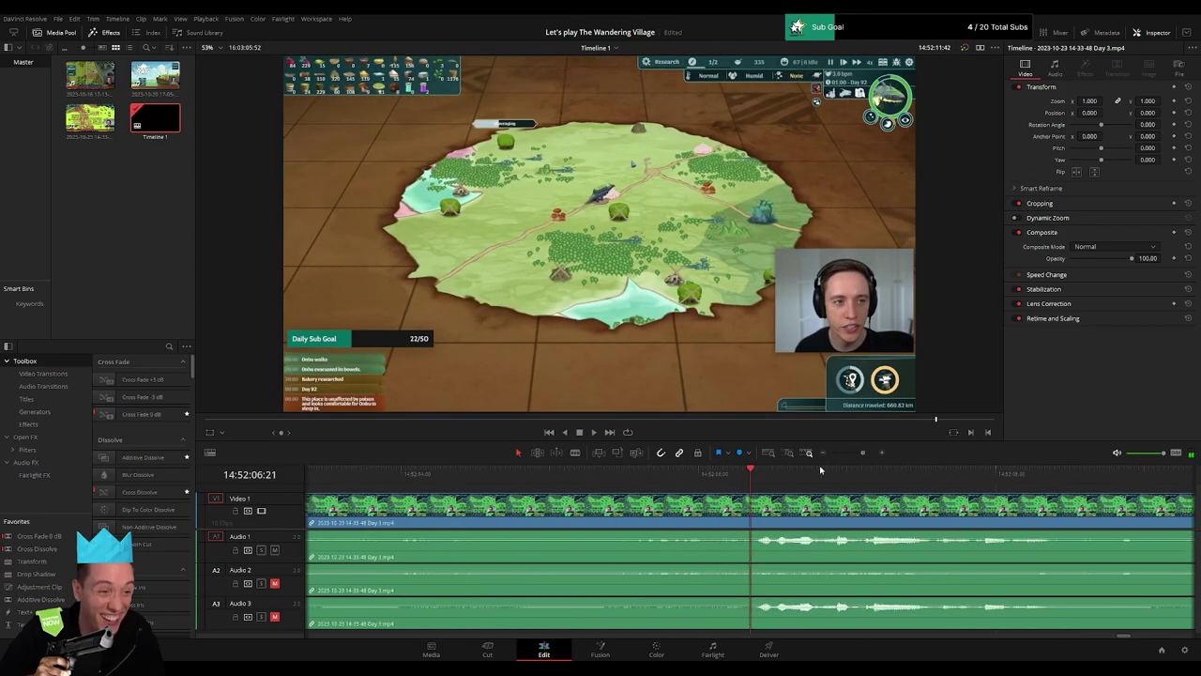
left_click(756, 477)
mouse_move(756, 478)
left_mouse_down()
mouse_move(623, 491)
mouse_move(743, 507)
left_mouse_up()
key("ctrl+b")
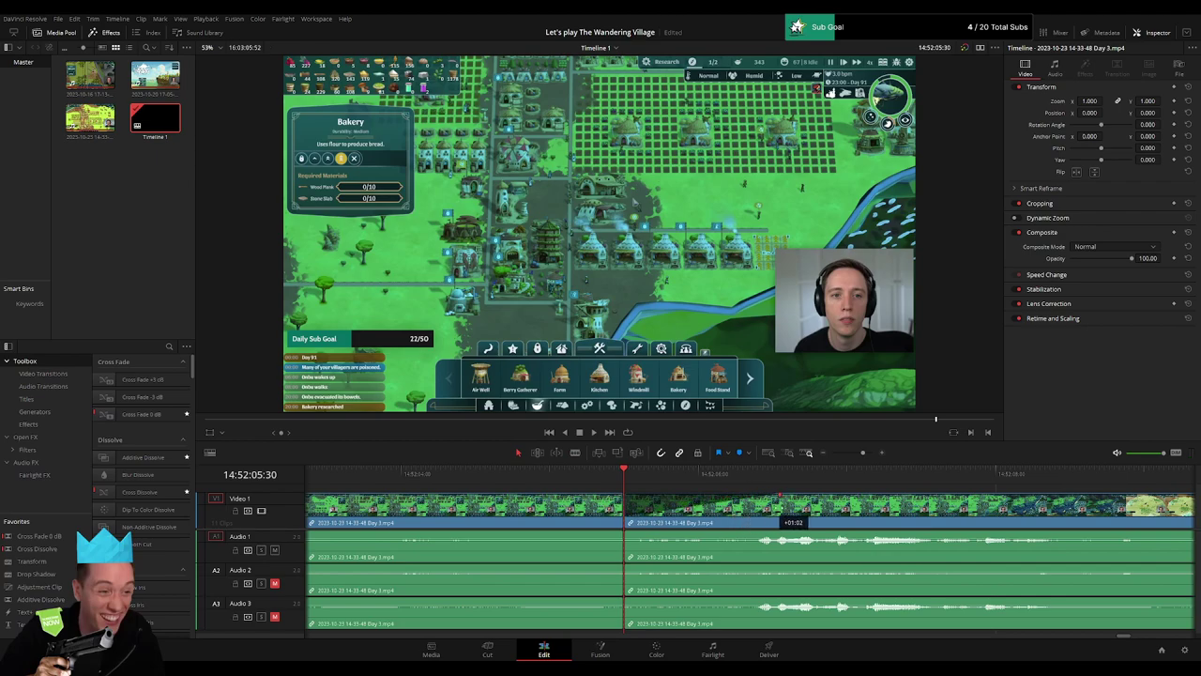
Step: Add about one-second fade-outs before and fade-ins after the 14:52:05:30 cut on the video and Audio 1–3
left_click_drag(776, 495, 488, 495)
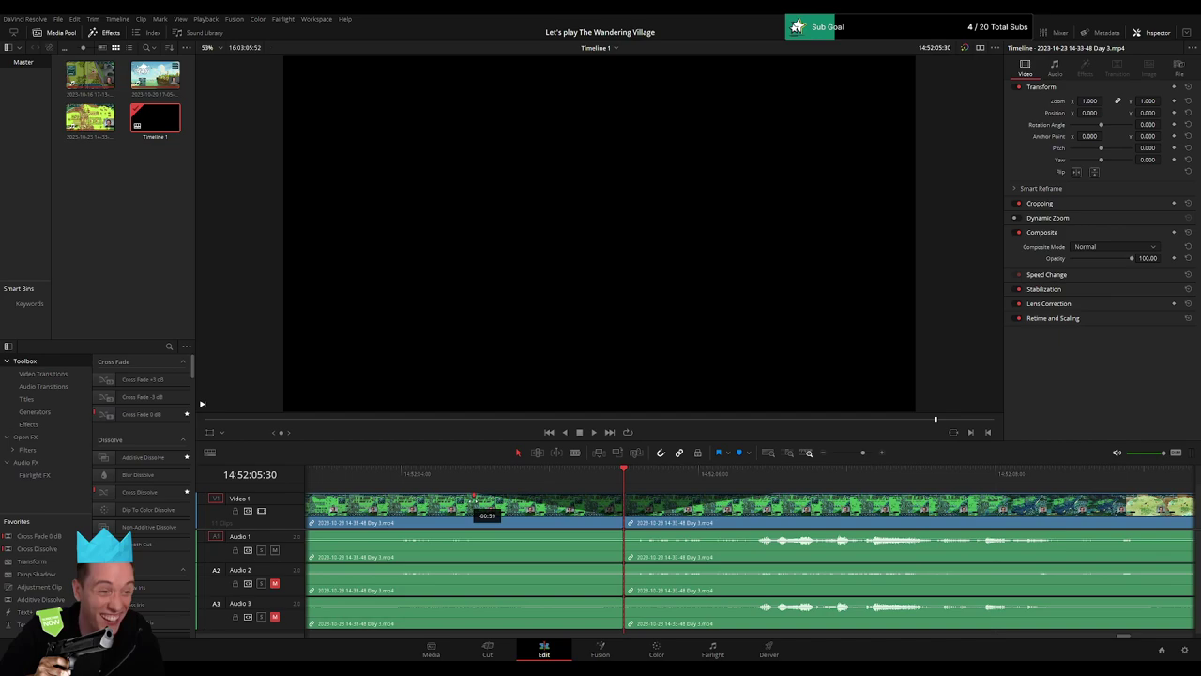
left_click_drag(618, 531, 473, 528)
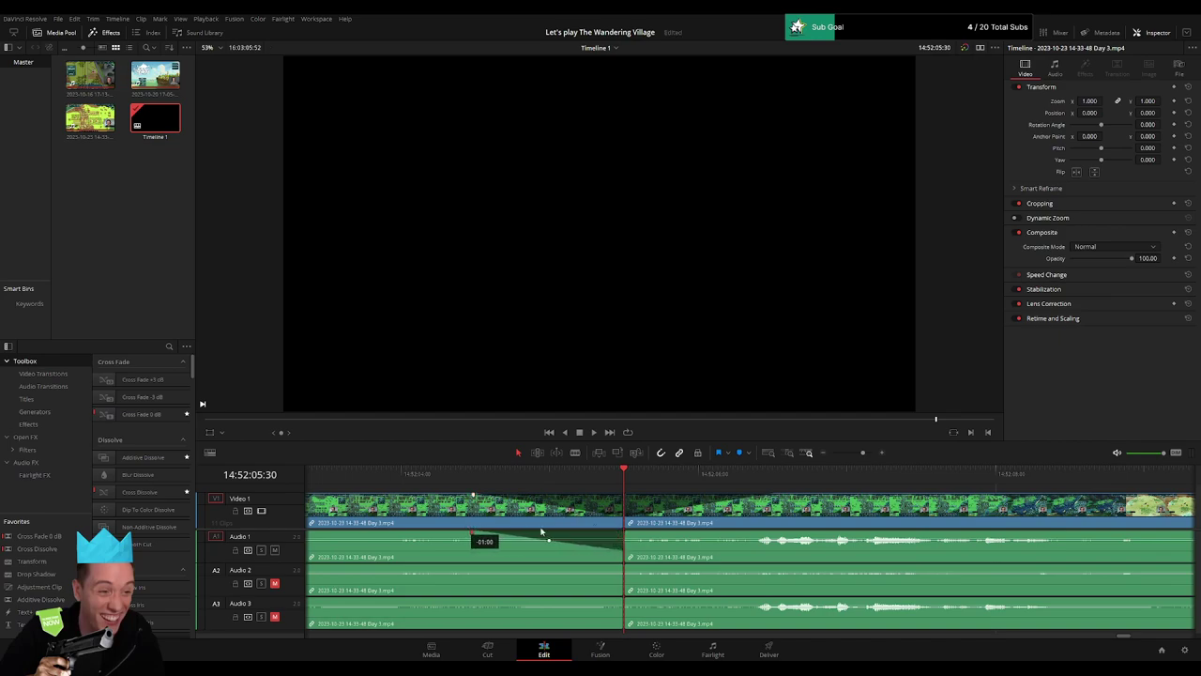
left_click_drag(625, 531, 769, 536)
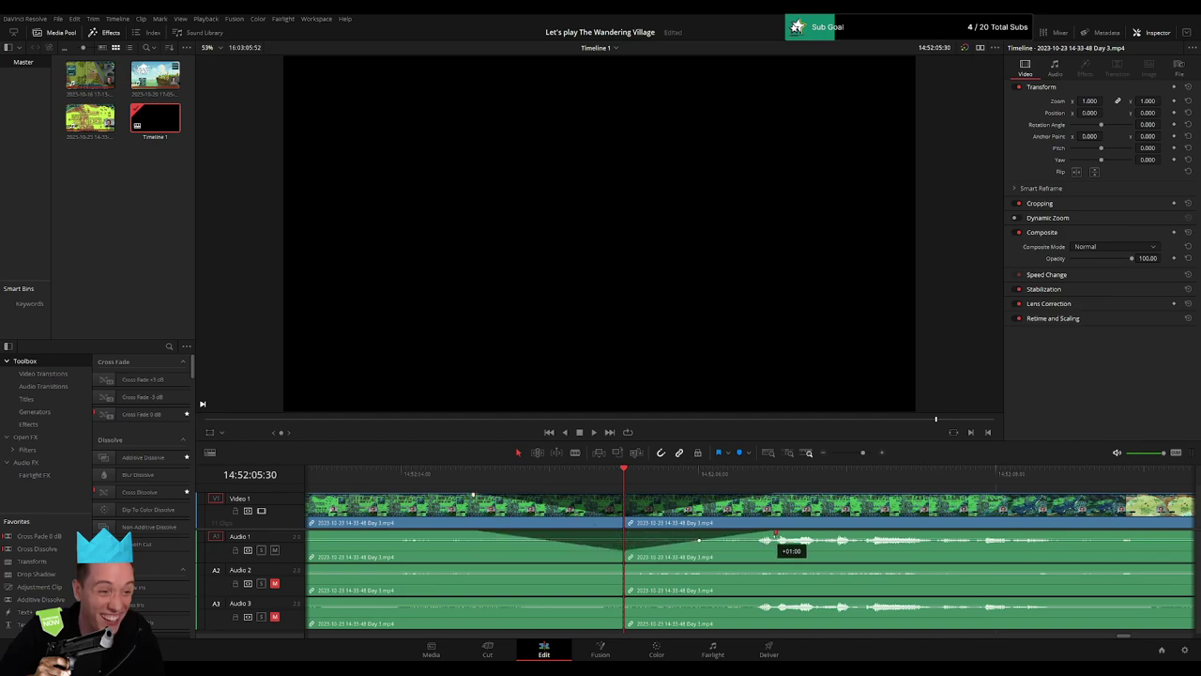
left_click_drag(624, 566, 486, 563)
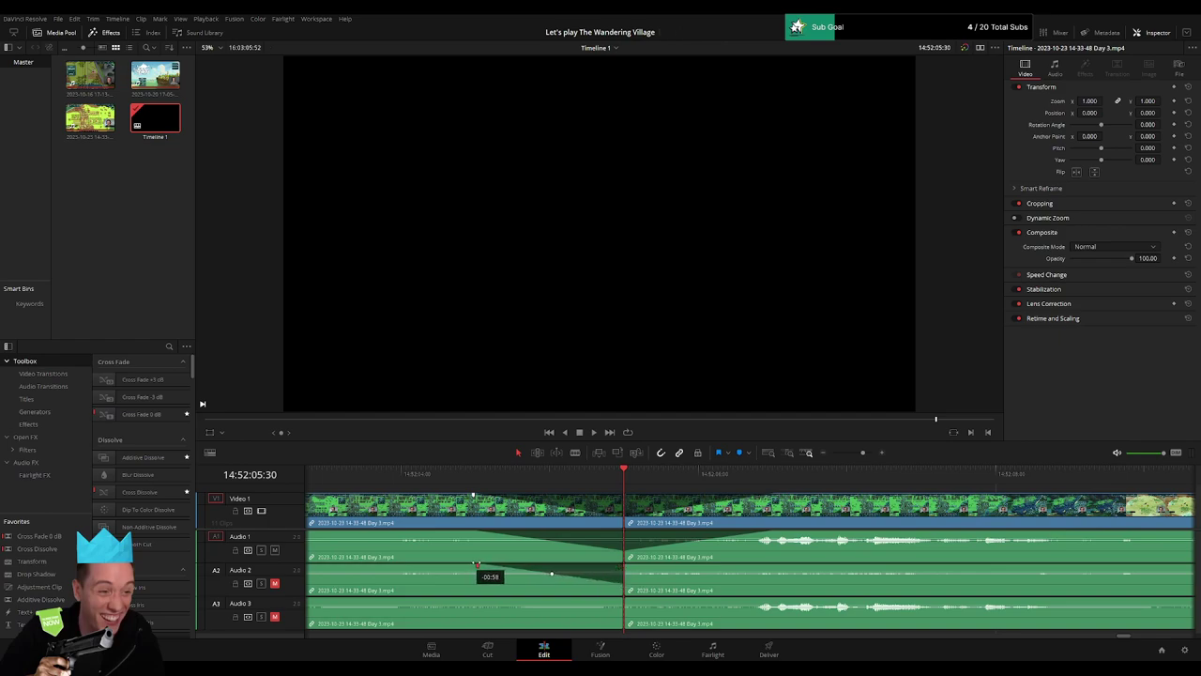
left_click_drag(624, 566, 765, 568)
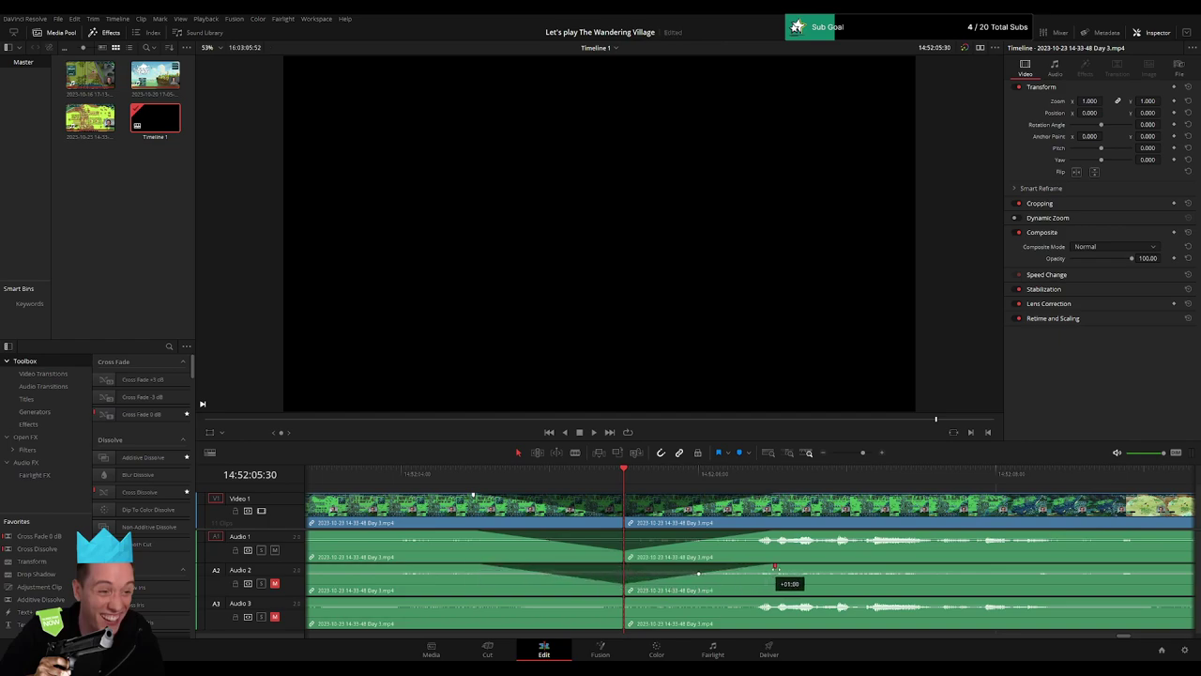
left_click_drag(624, 598, 482, 599)
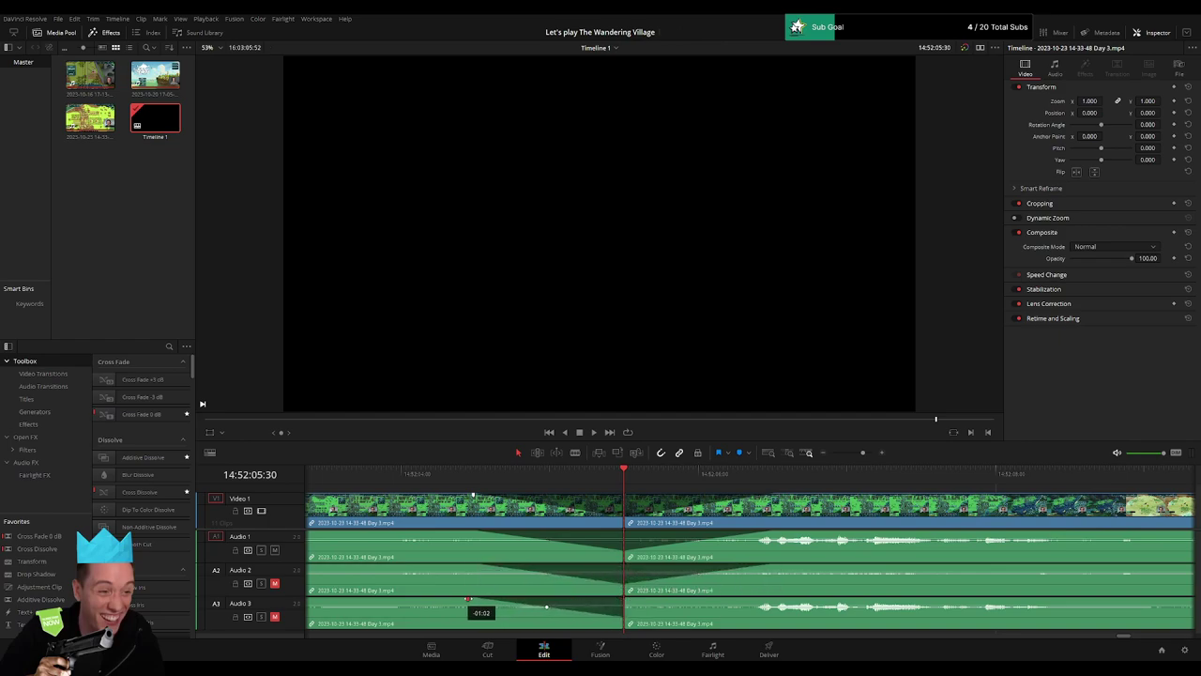
left_click_drag(626, 598, 773, 601)
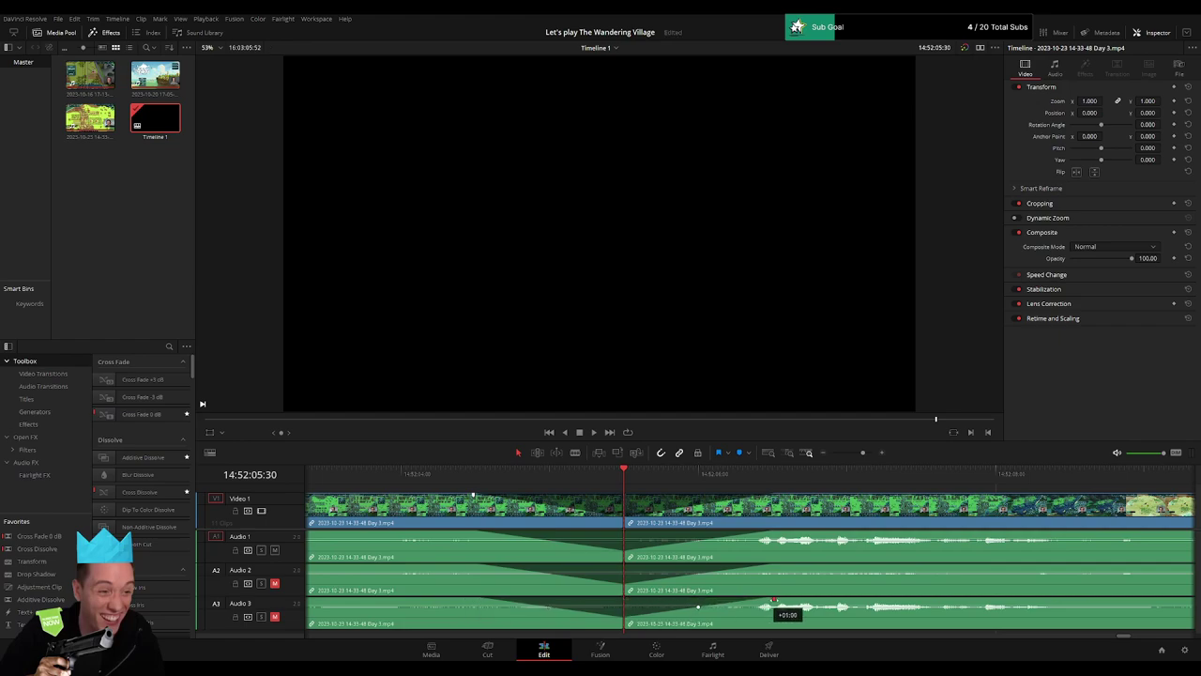
Step: Move the Day 3 piece after the 14:52:05:30 cut so it starts at 16:00:00:00, then play it
scroll(868, 486, "down", 5)
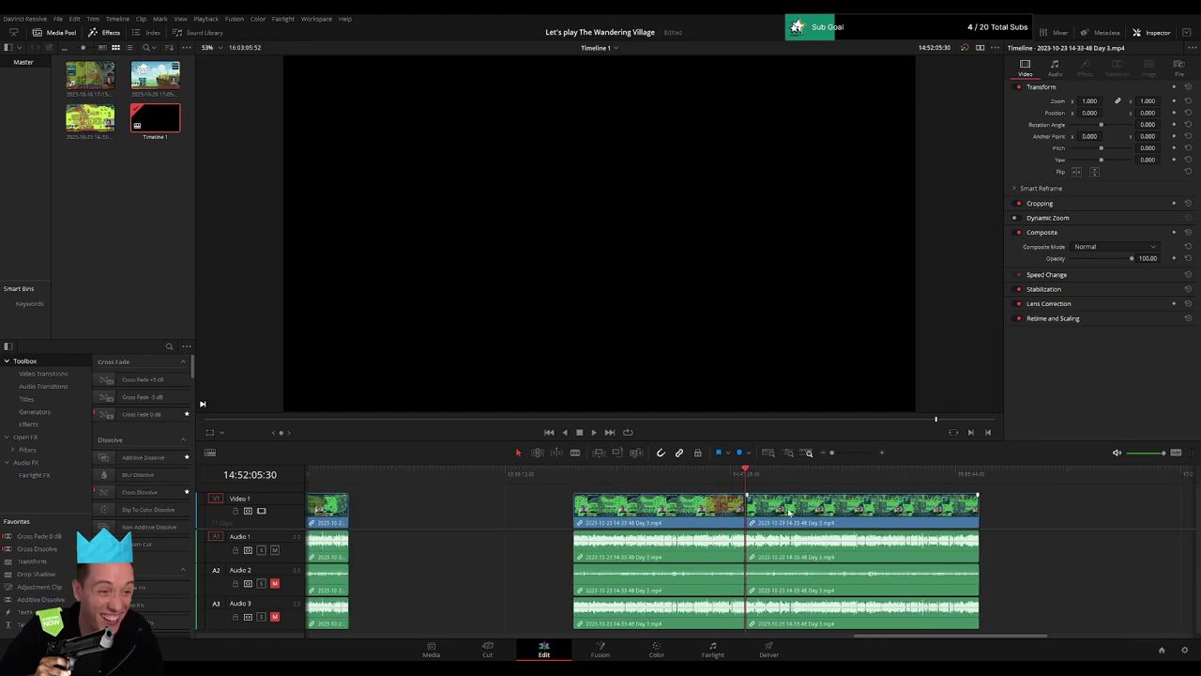
left_click(554, 473)
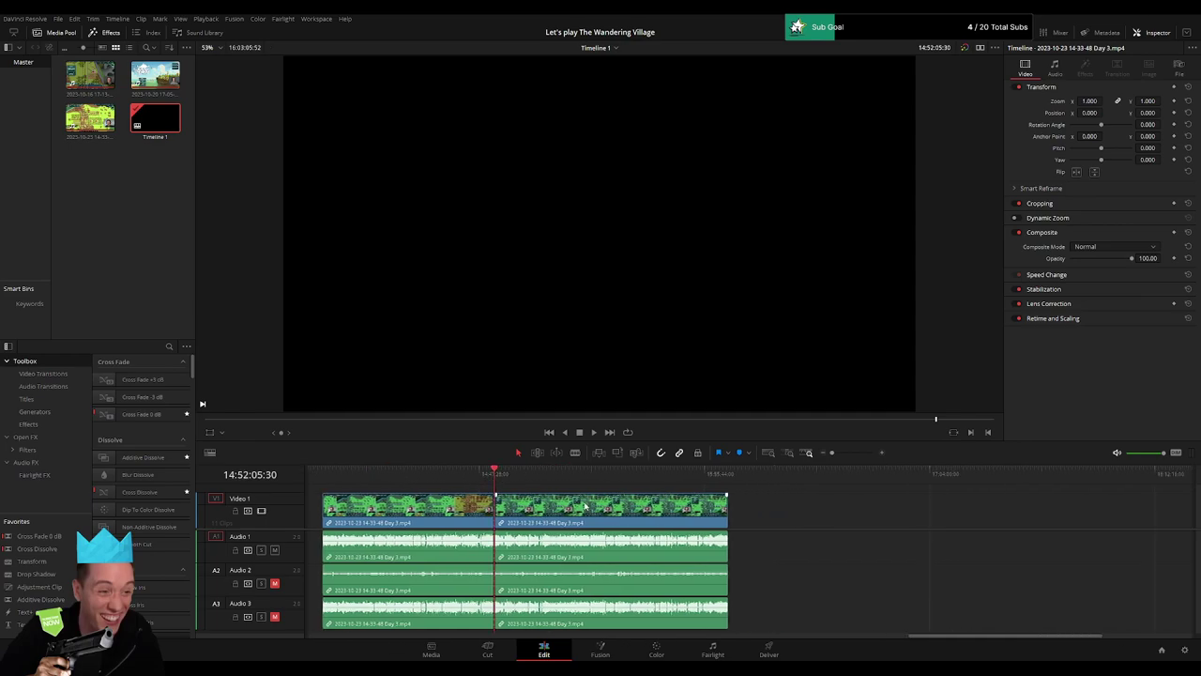
left_click_drag(558, 511, 929, 512)
left_click(558, 517)
key("Escape")
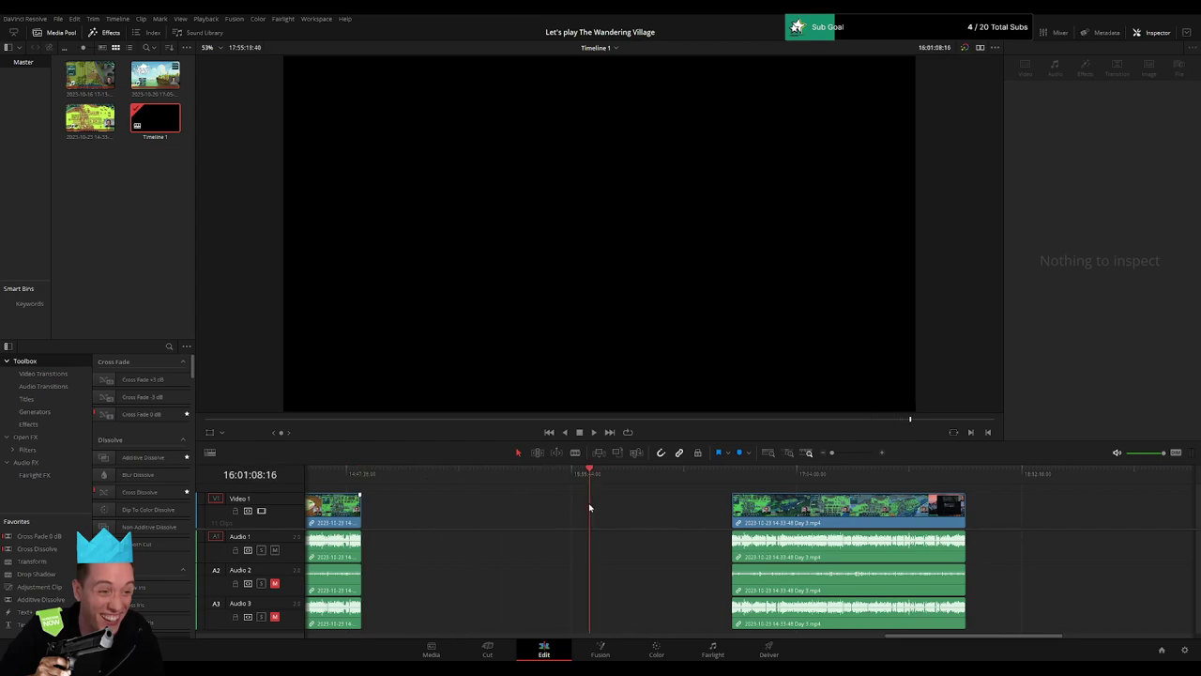
left_click_drag(772, 510, 618, 506)
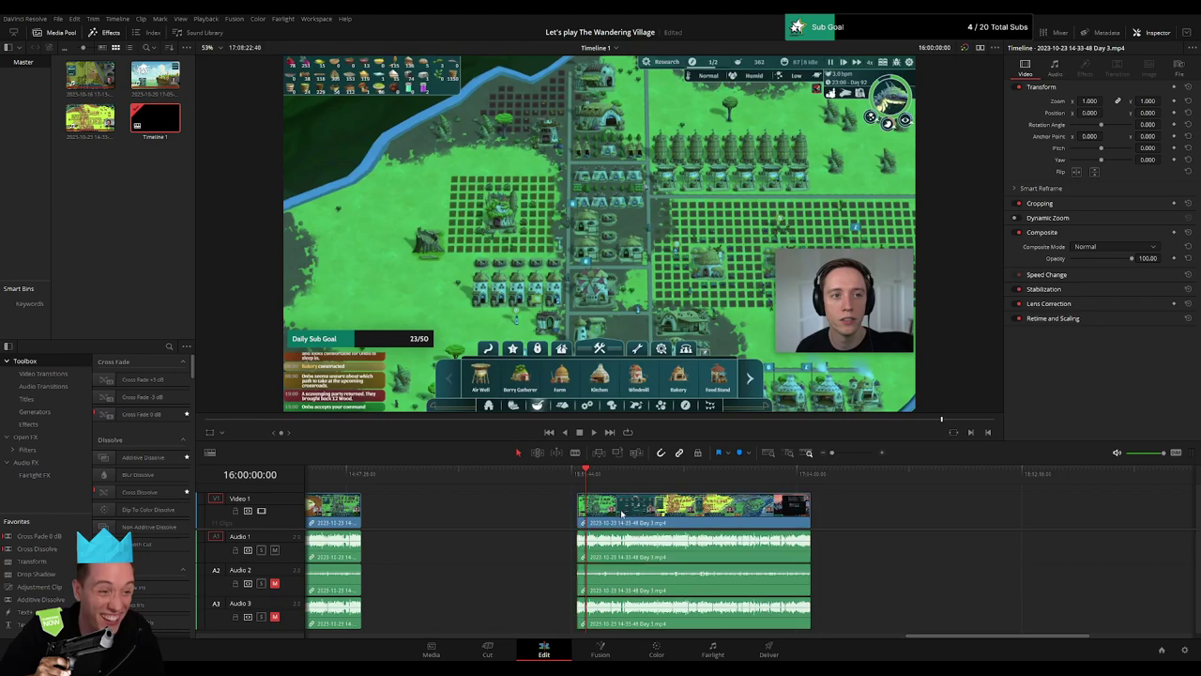
mouse_move(627, 515)
left_mouse_down()
mouse_move(760, 517)
mouse_move(636, 515)
left_mouse_up()
key("space")
Step: Zoom in and scrub the Day 3 footage to find where the village scene begins
left_click_drag(472, 485, 644, 492)
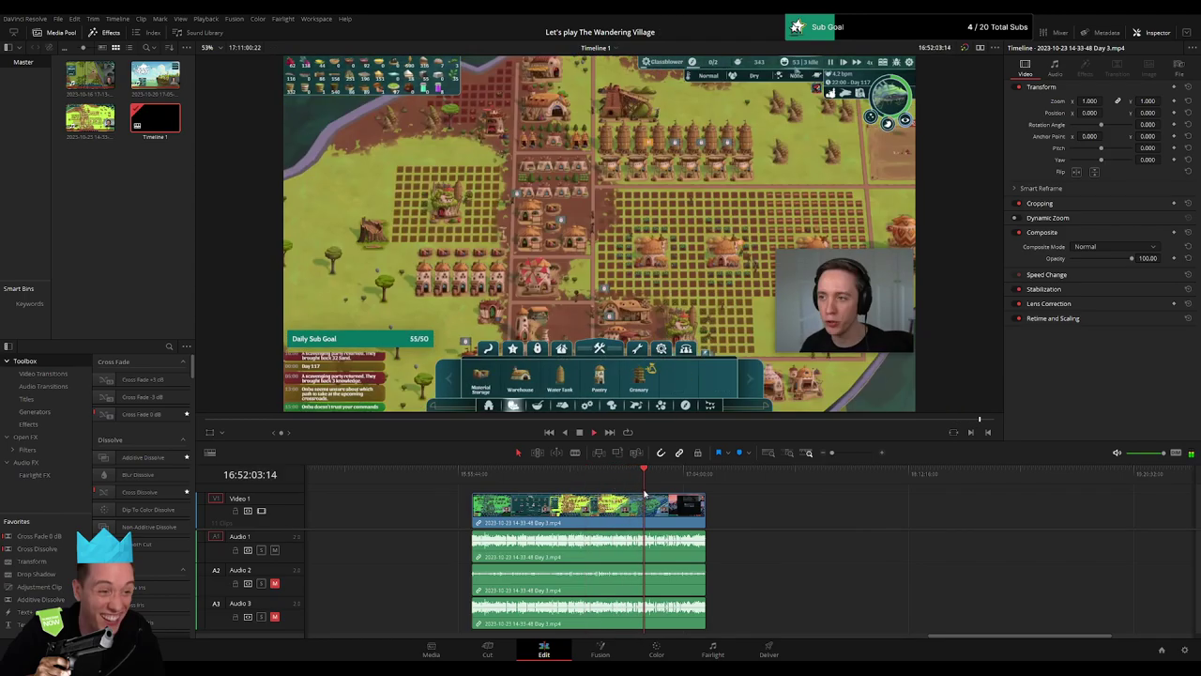
left_click_drag(832, 453, 850, 454)
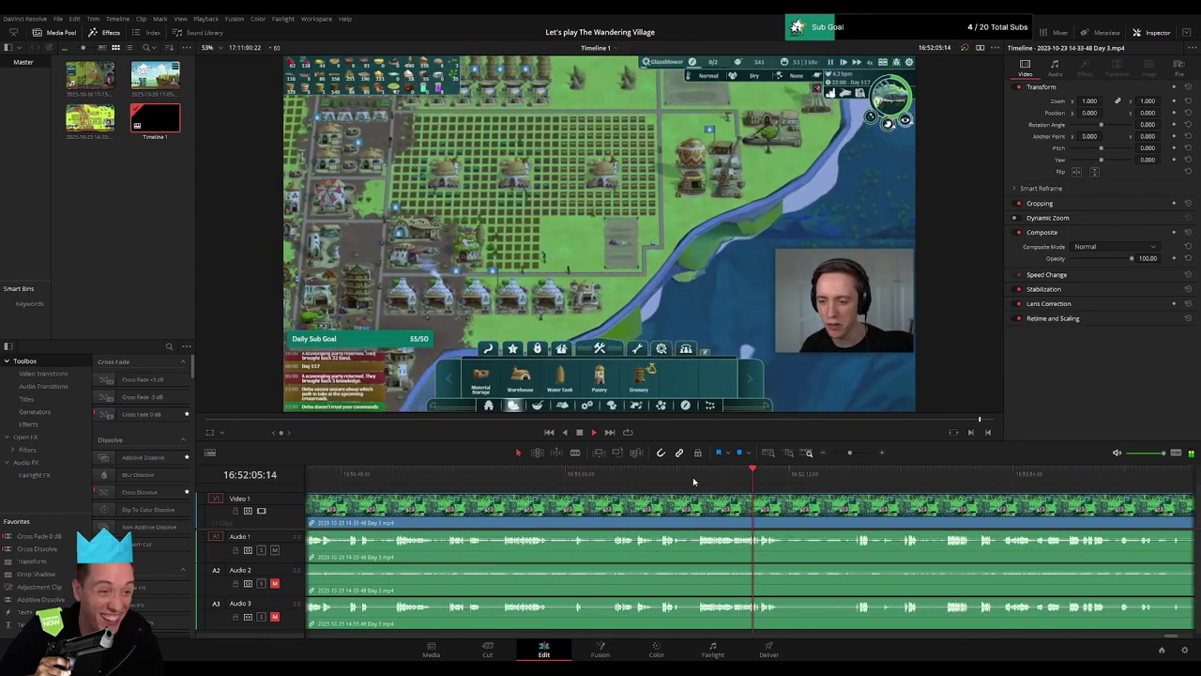
left_click(704, 477)
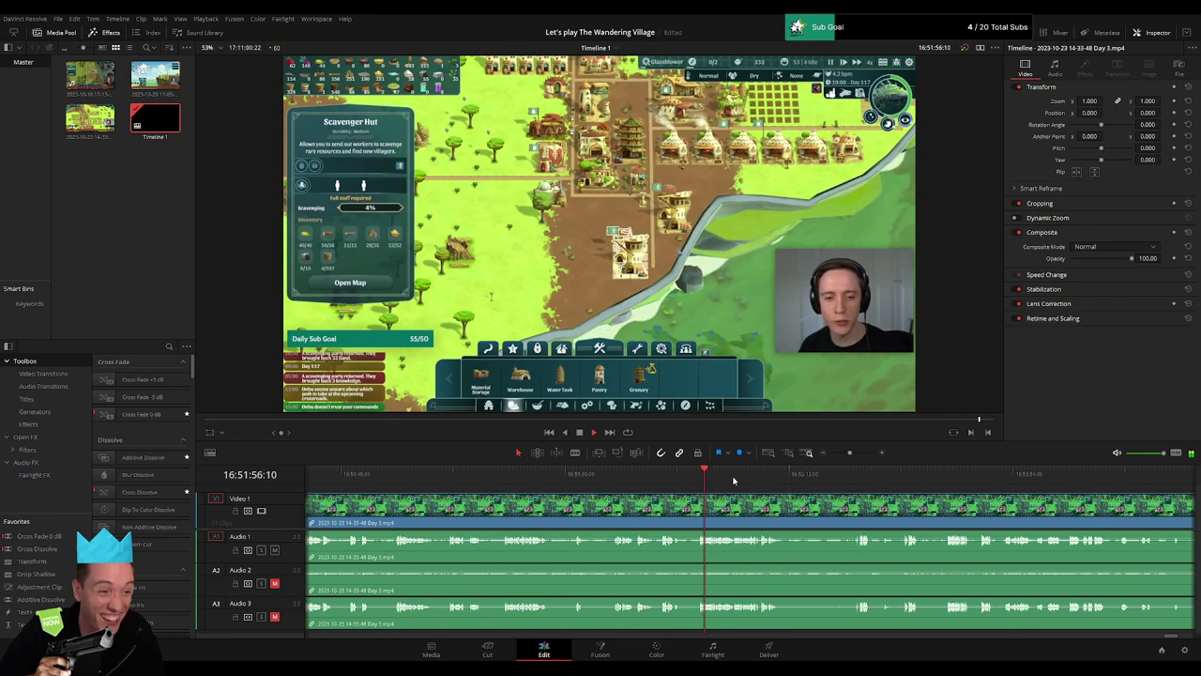
left_click(765, 477)
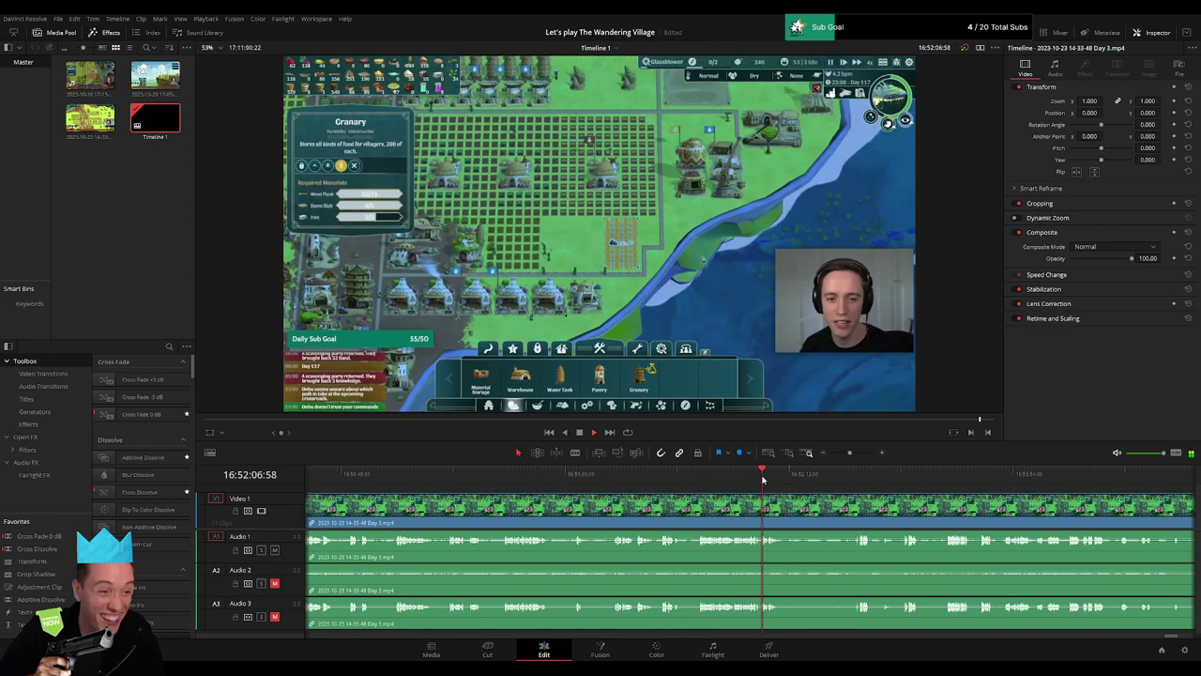
left_click(841, 476)
left_click_drag(849, 453, 855, 454)
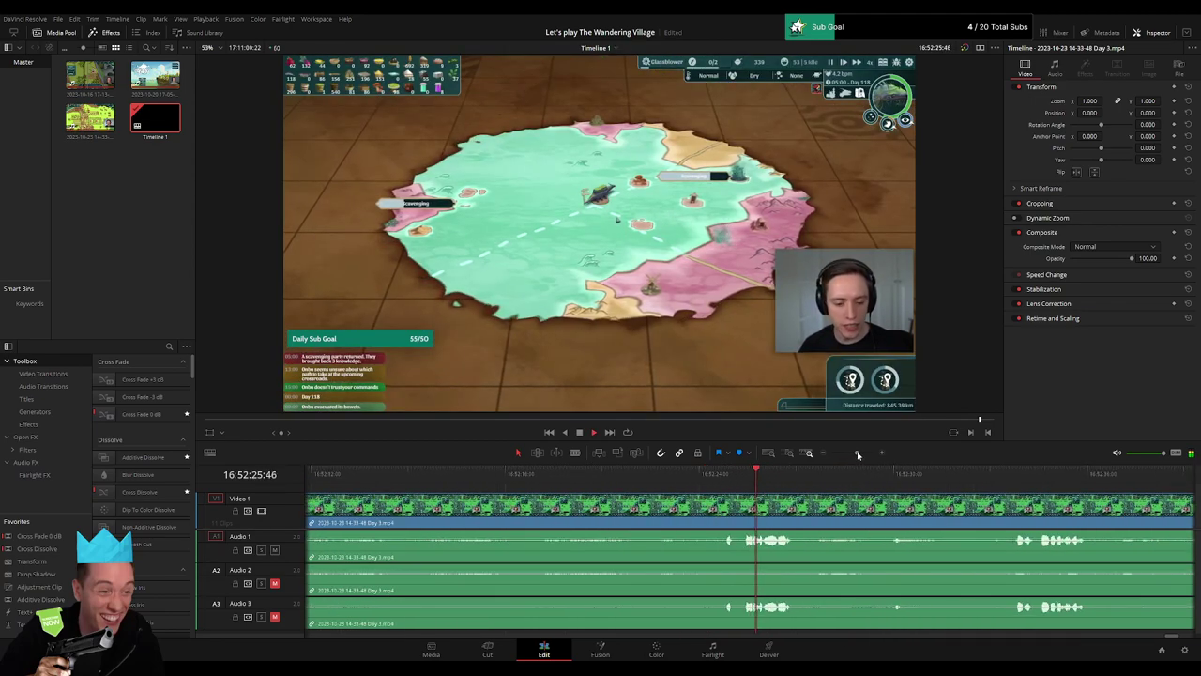
left_click(538, 479)
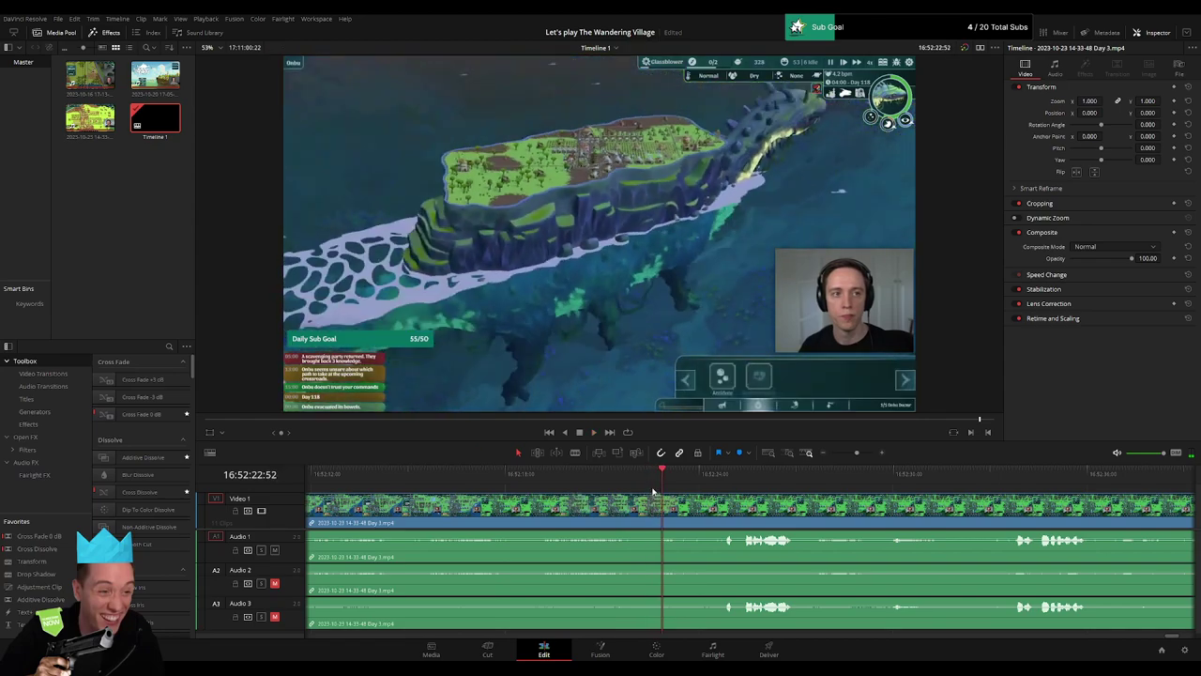
Step: Split the Day 3 clip at 16:52:22:00
left_click_drag(645, 485, 635, 485)
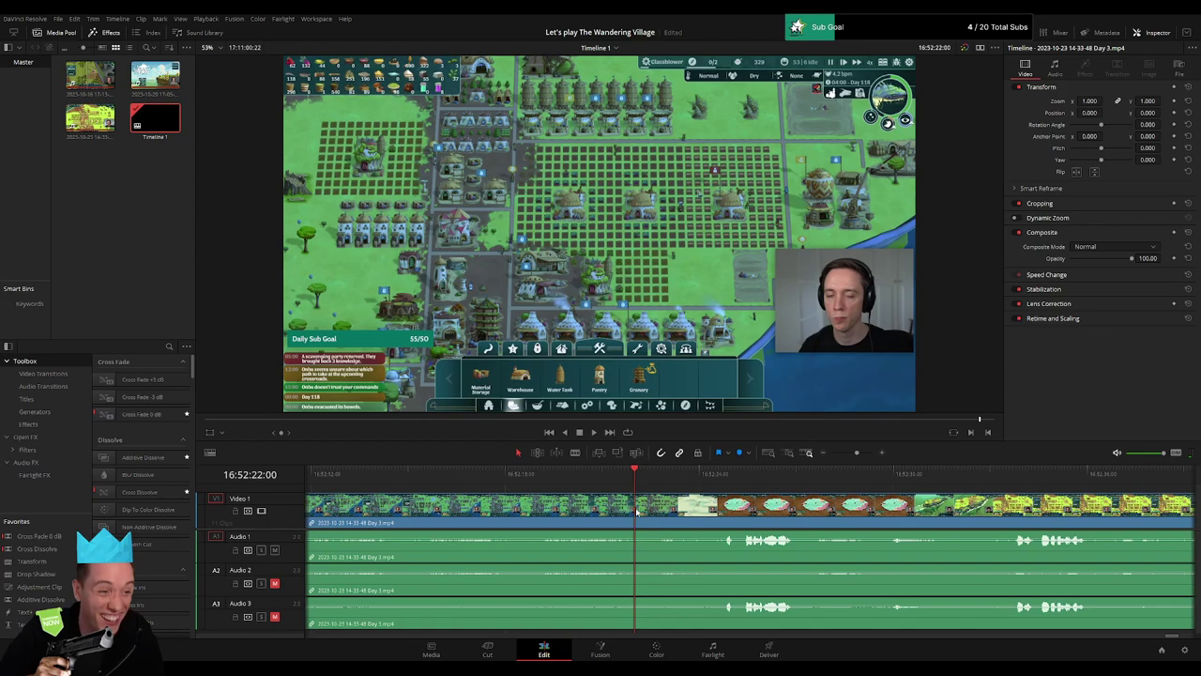
key("ctrl+b")
mouse_move(637, 512)
left_mouse_down()
mouse_move(671, 506)
mouse_move(633, 494)
left_mouse_up()
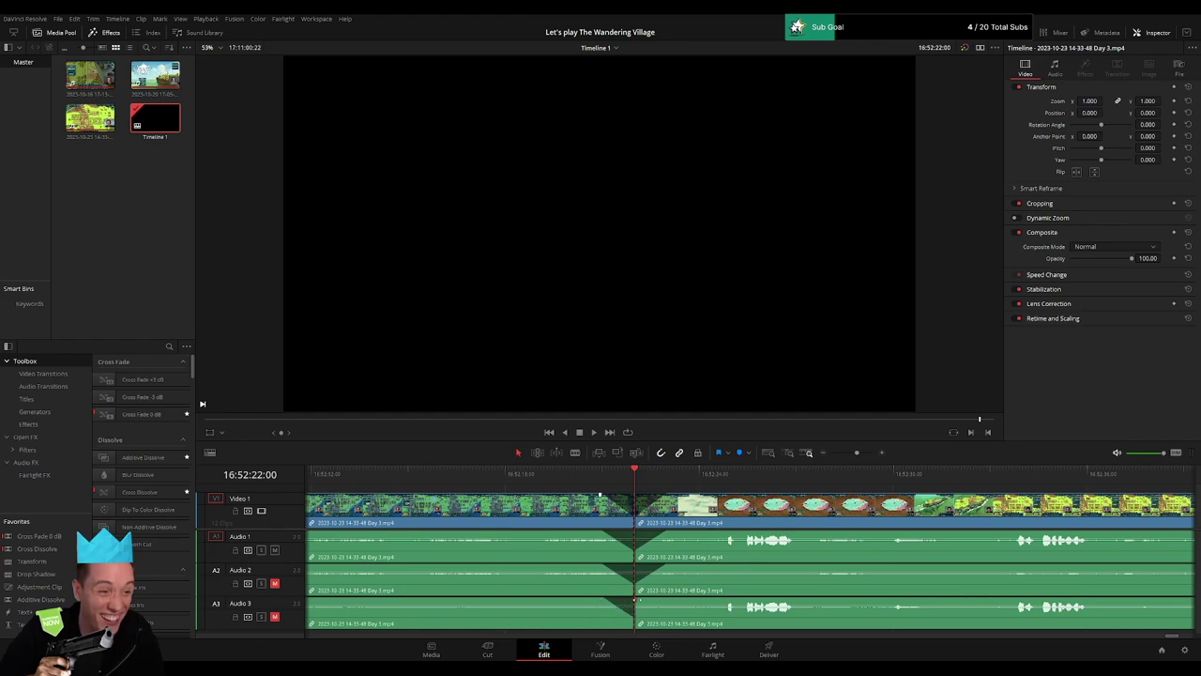
Step: Zoom out, park the playhead at 18:00:00:00 and snap the split-off piece to start there
scroll(823, 511, "down", 2)
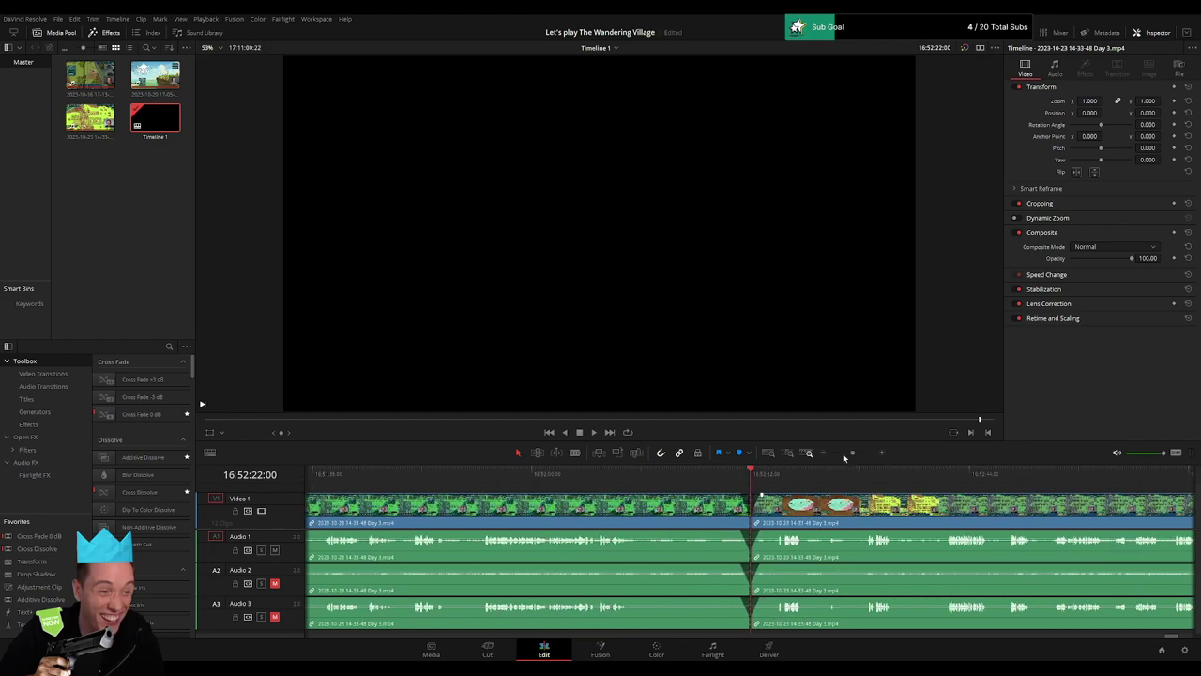
scroll(703, 509, "down", 4)
scroll(583, 507, "down", 3)
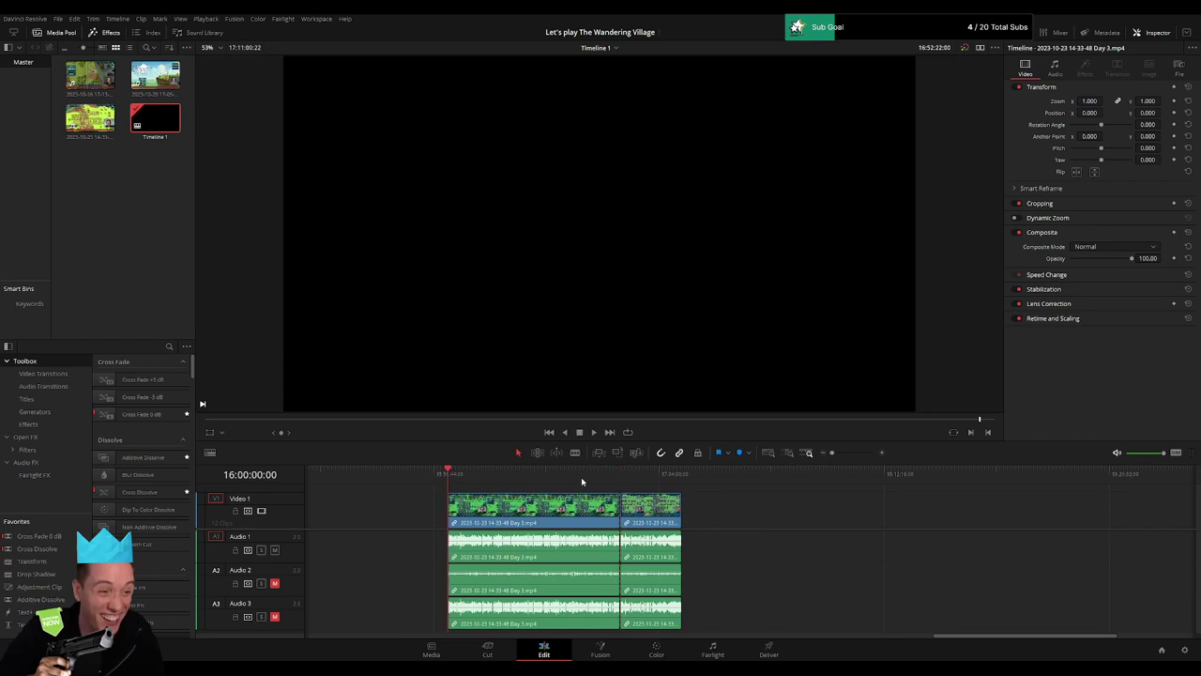
scroll(563, 506, "right", 3)
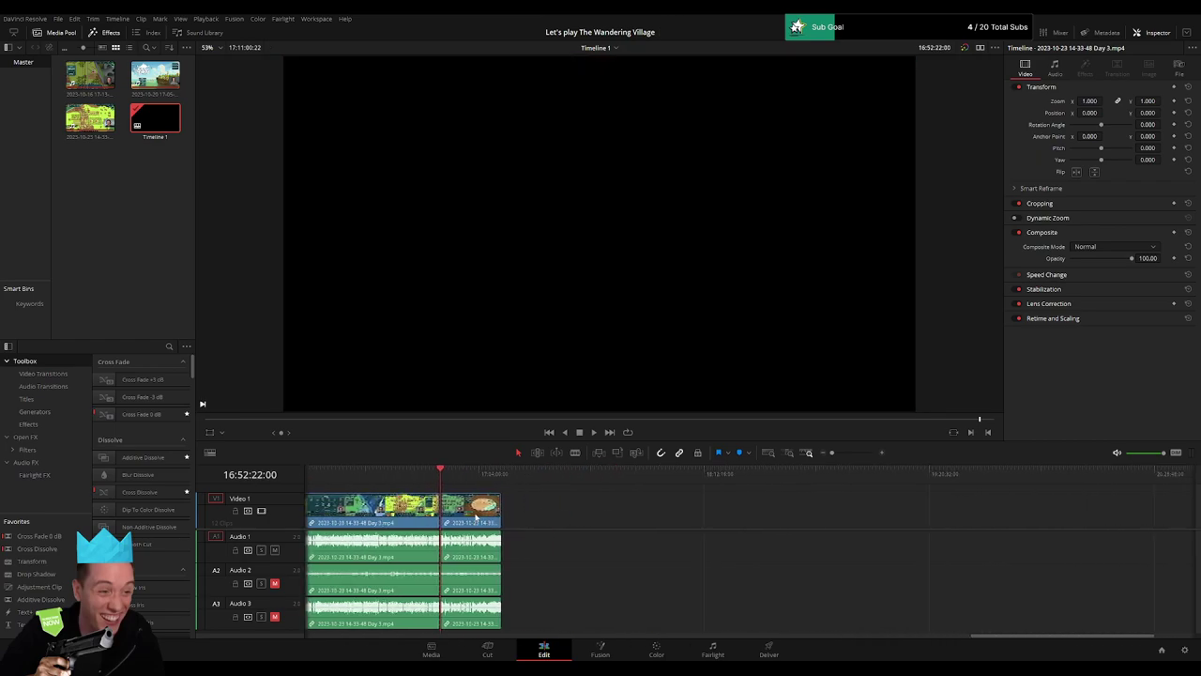
left_click(559, 511)
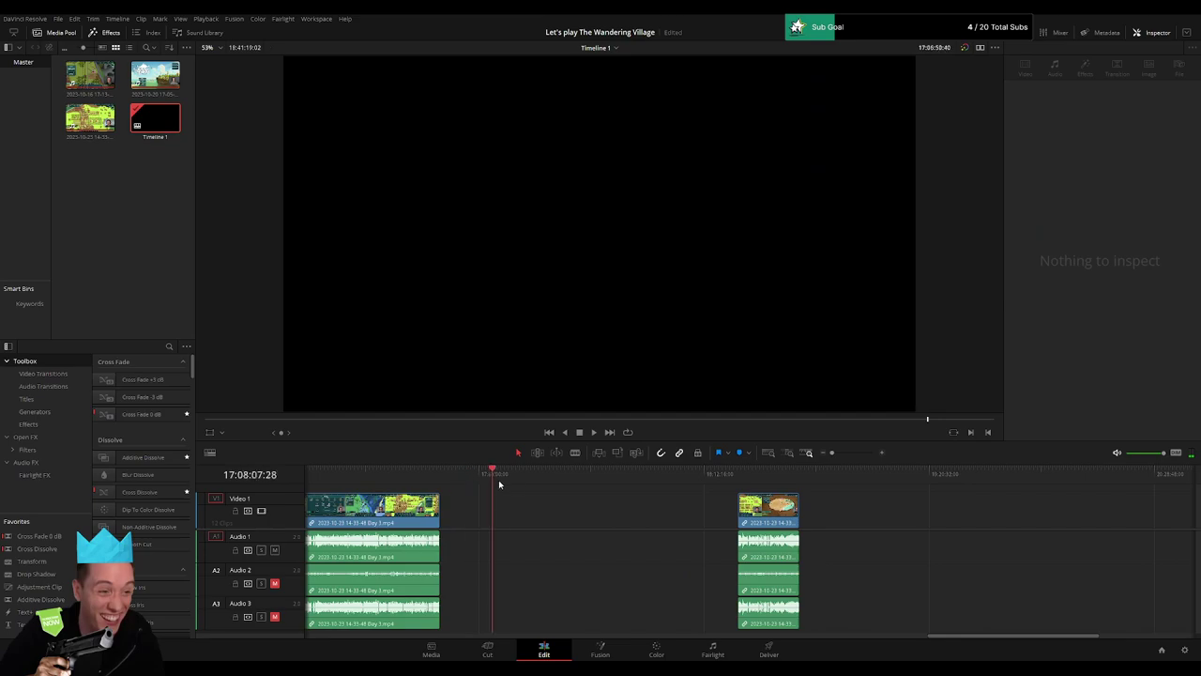
left_click(627, 498)
scroll(826, 470, "up", 2)
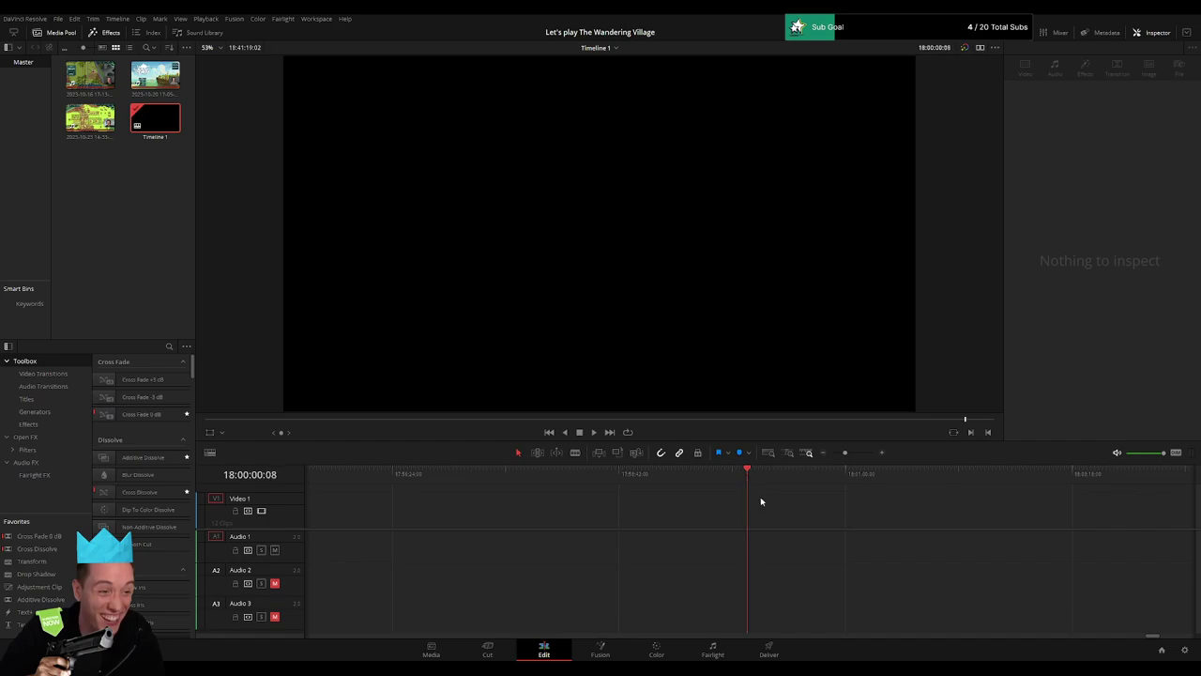
left_click_drag(844, 453, 831, 453)
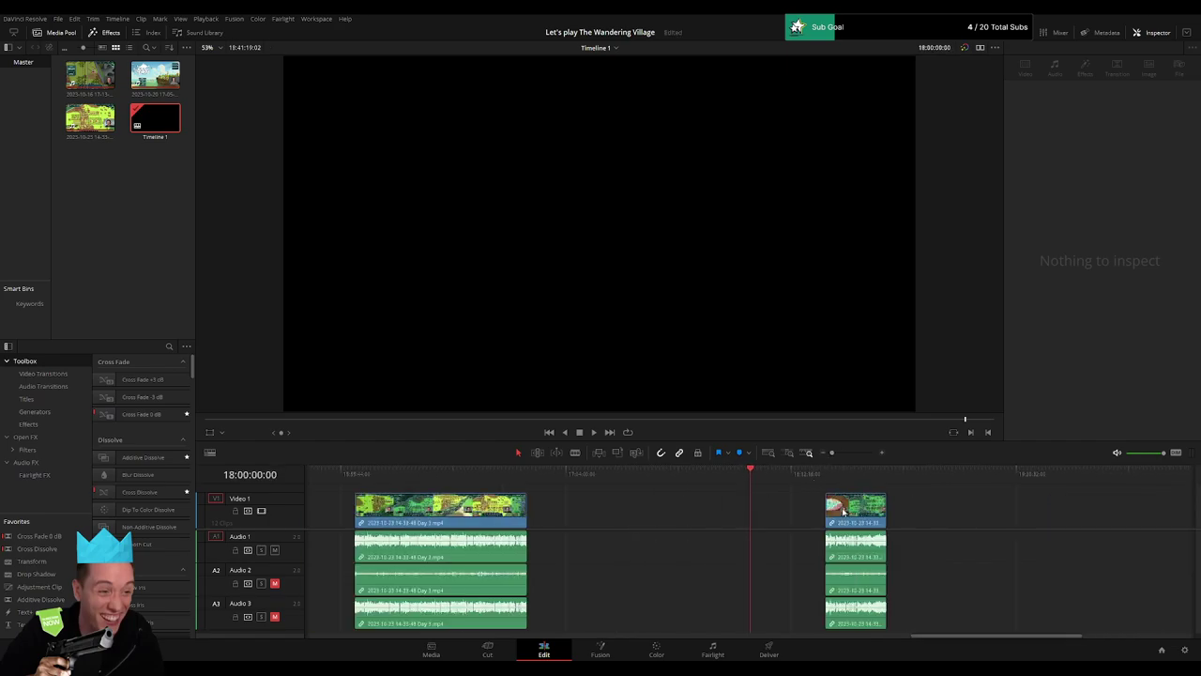
left_click_drag(856, 507, 780, 506)
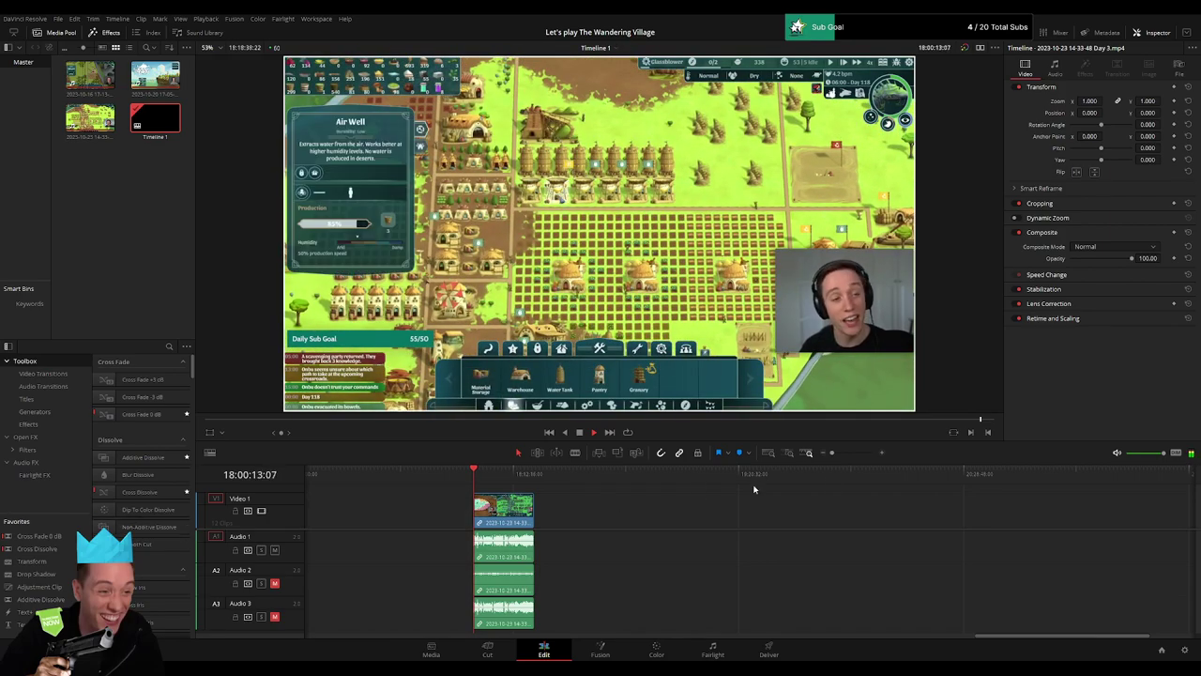
left_click(837, 455)
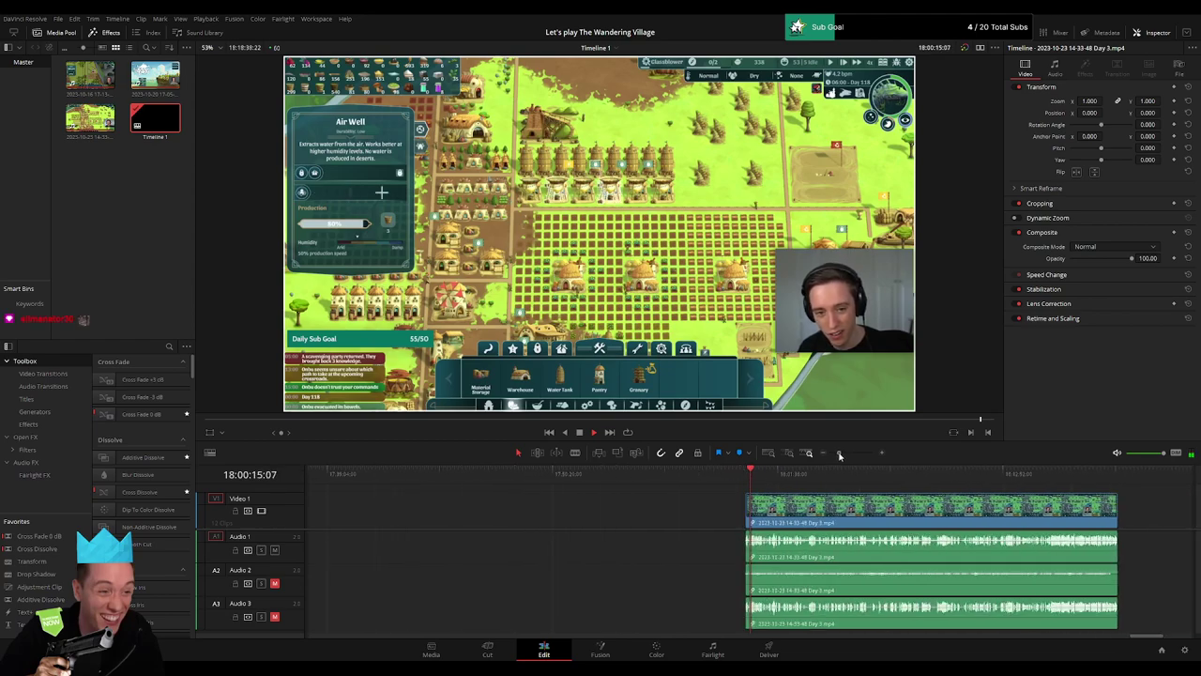
scroll(852, 514, "right", 3)
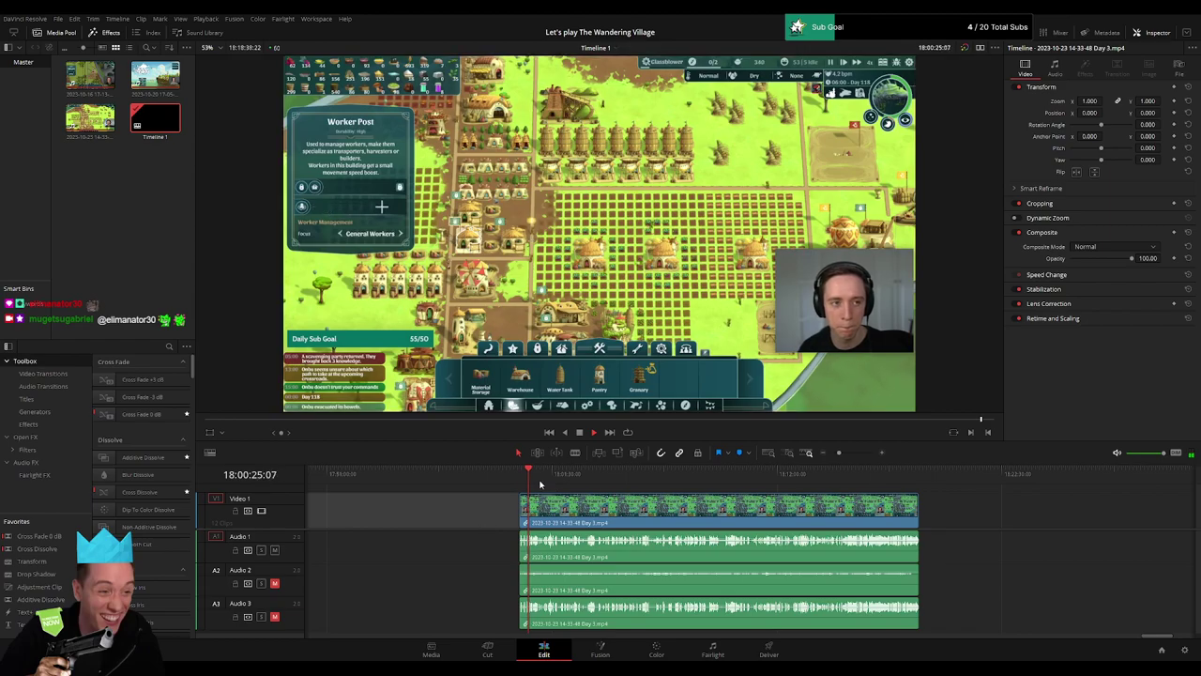
left_click(768, 472)
left_click(845, 472)
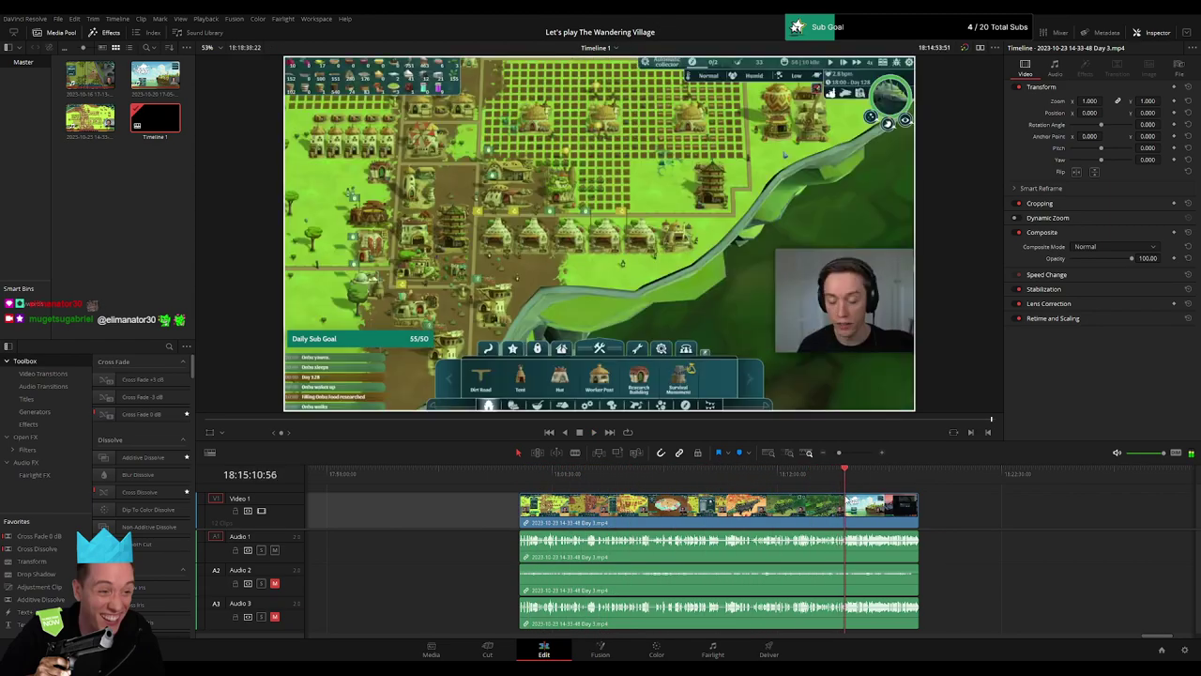
key("space")
scroll(880, 478, "up", 2)
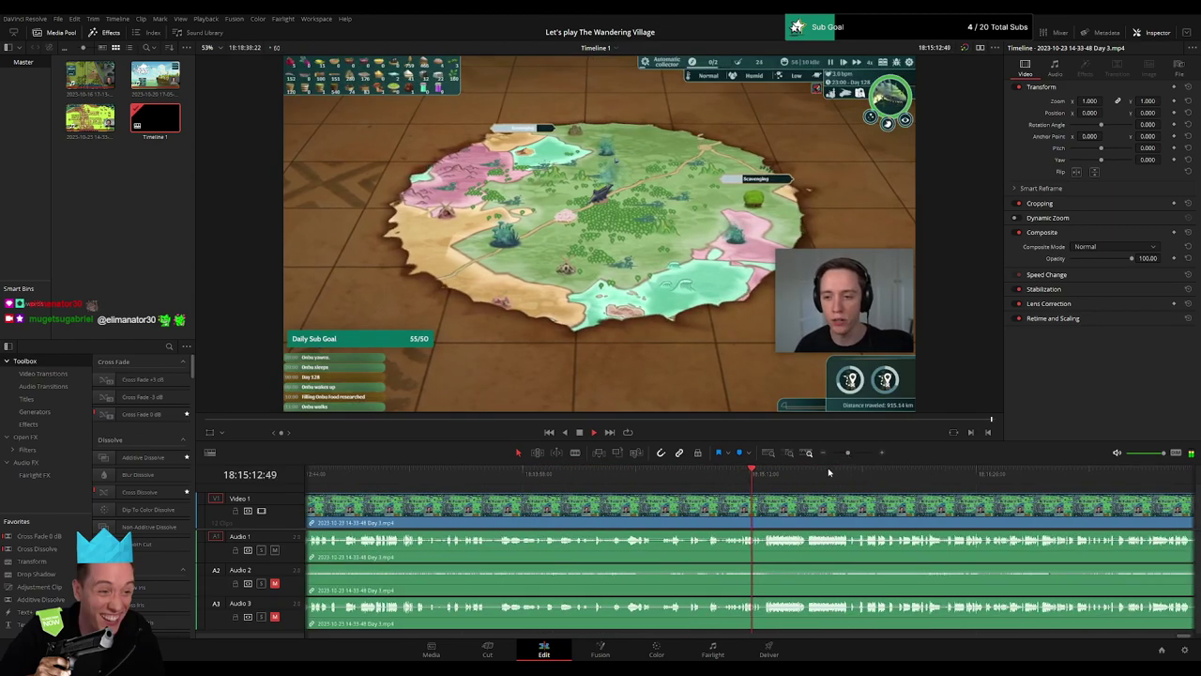
left_click(770, 483)
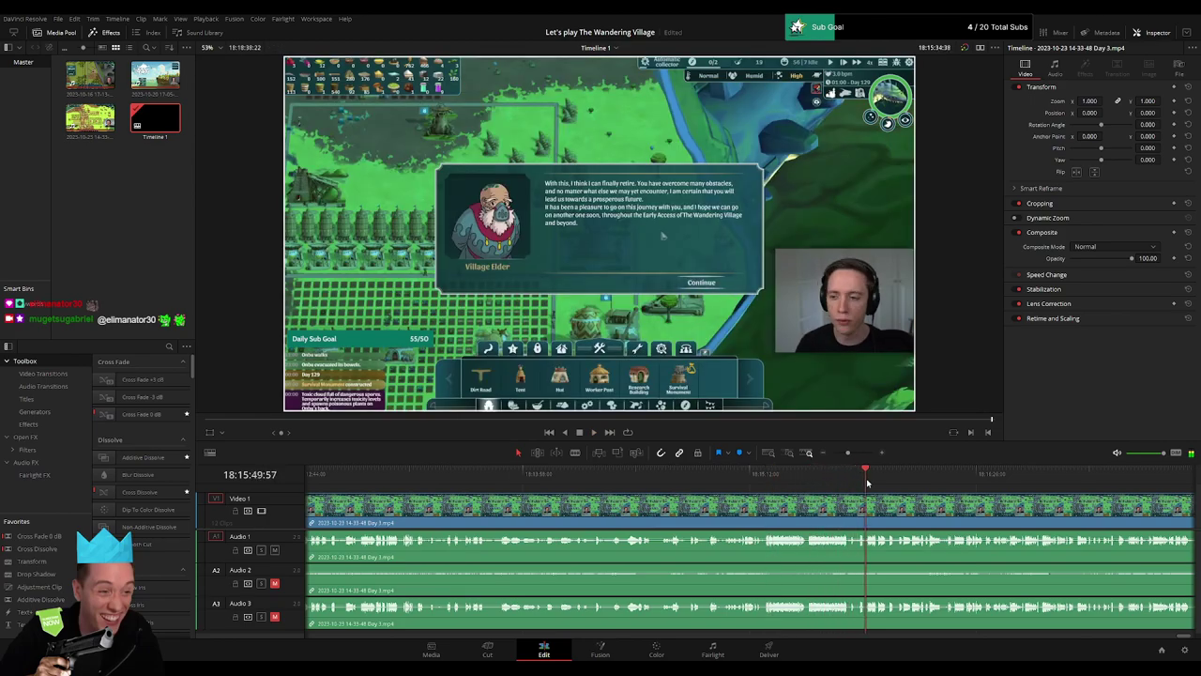
scroll(657, 483, "down", 2)
left_click(561, 481)
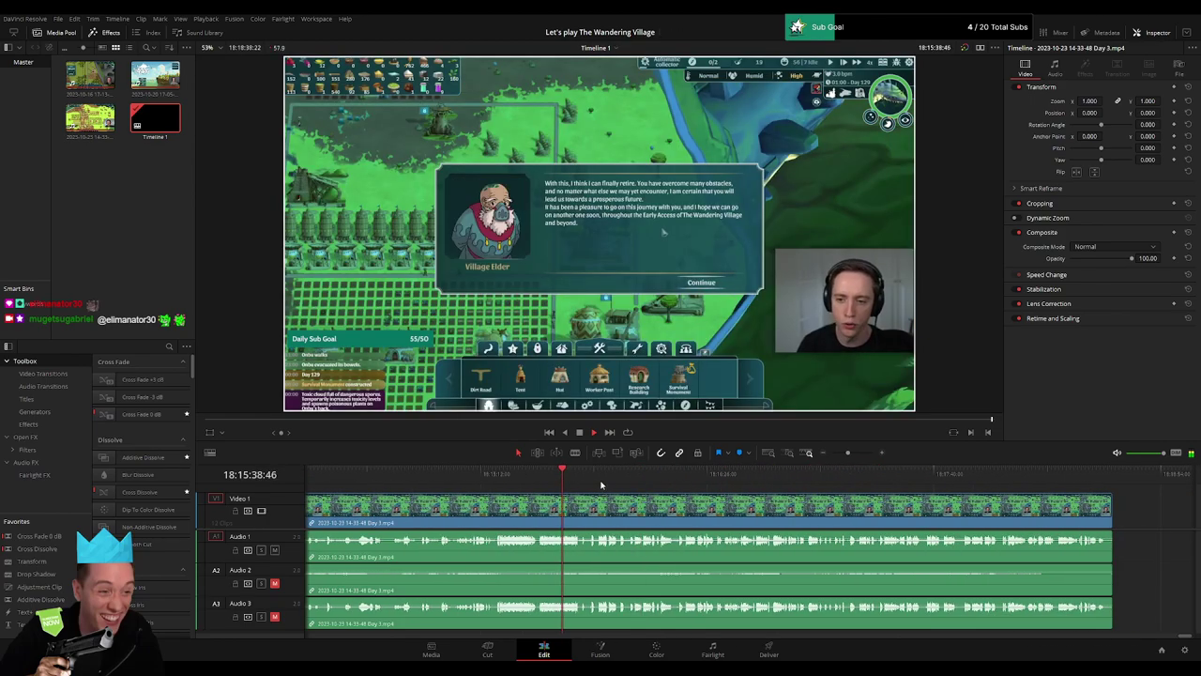
mouse_move(602, 484)
left_mouse_down()
mouse_move(822, 490)
mouse_move(757, 485)
left_mouse_up()
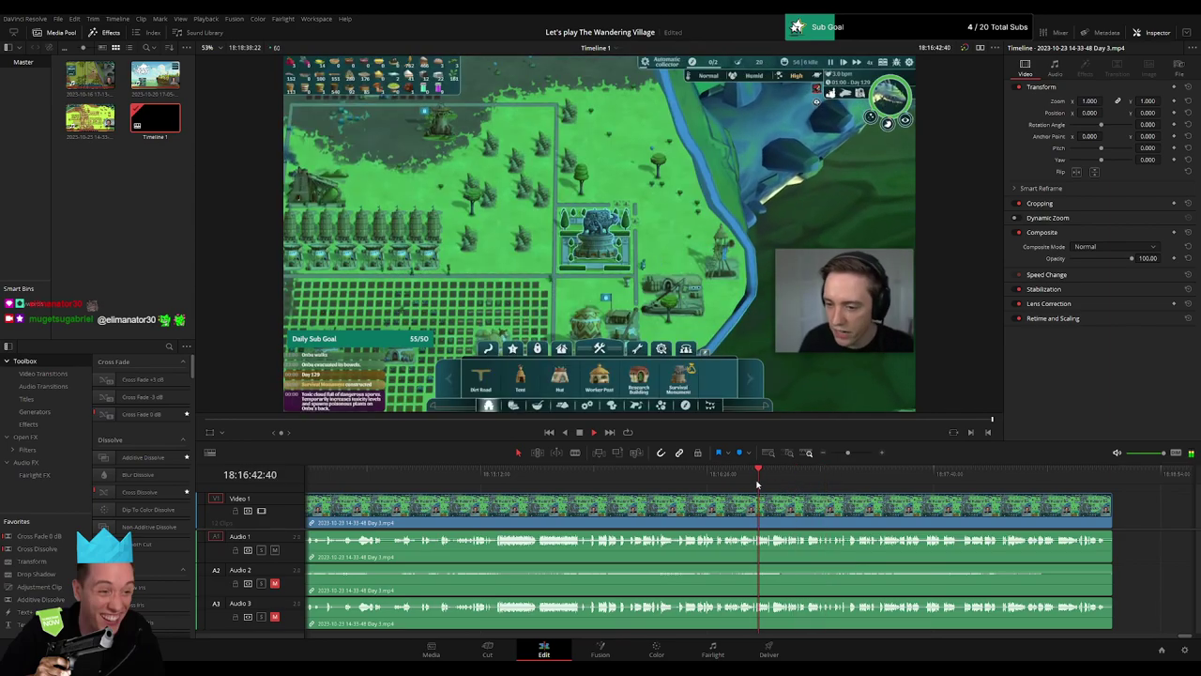
left_click_drag(849, 454, 852, 455)
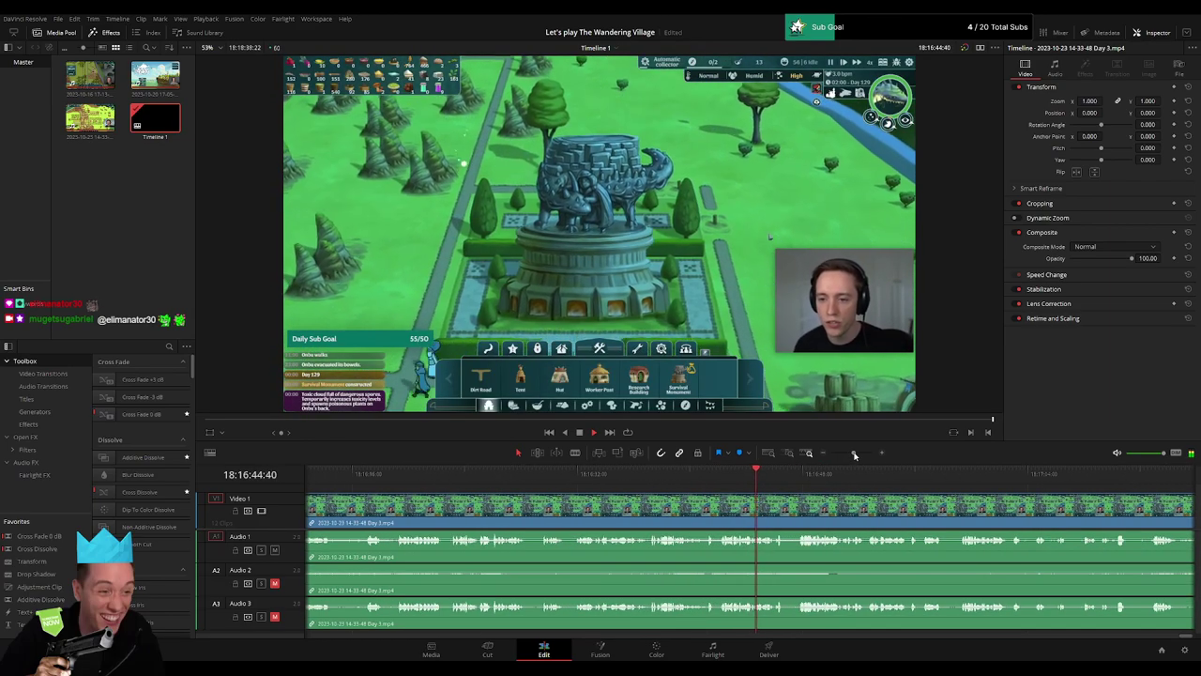
scroll(693, 517, "up", 2)
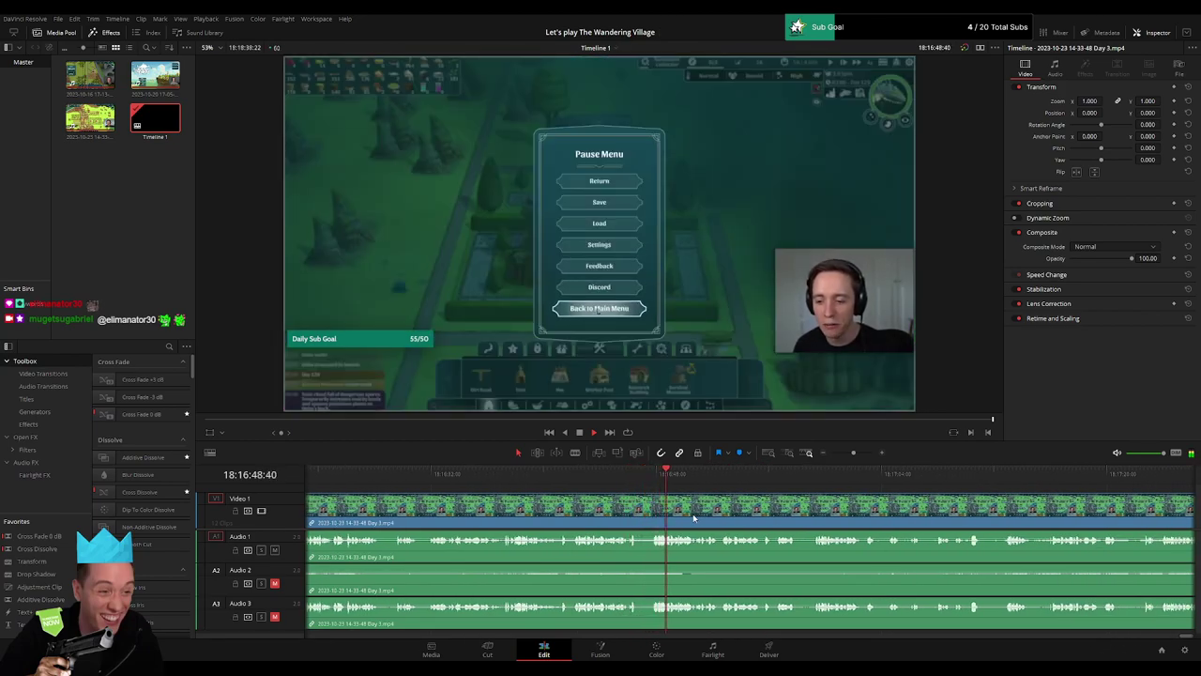
scroll(656, 517, "left", 3)
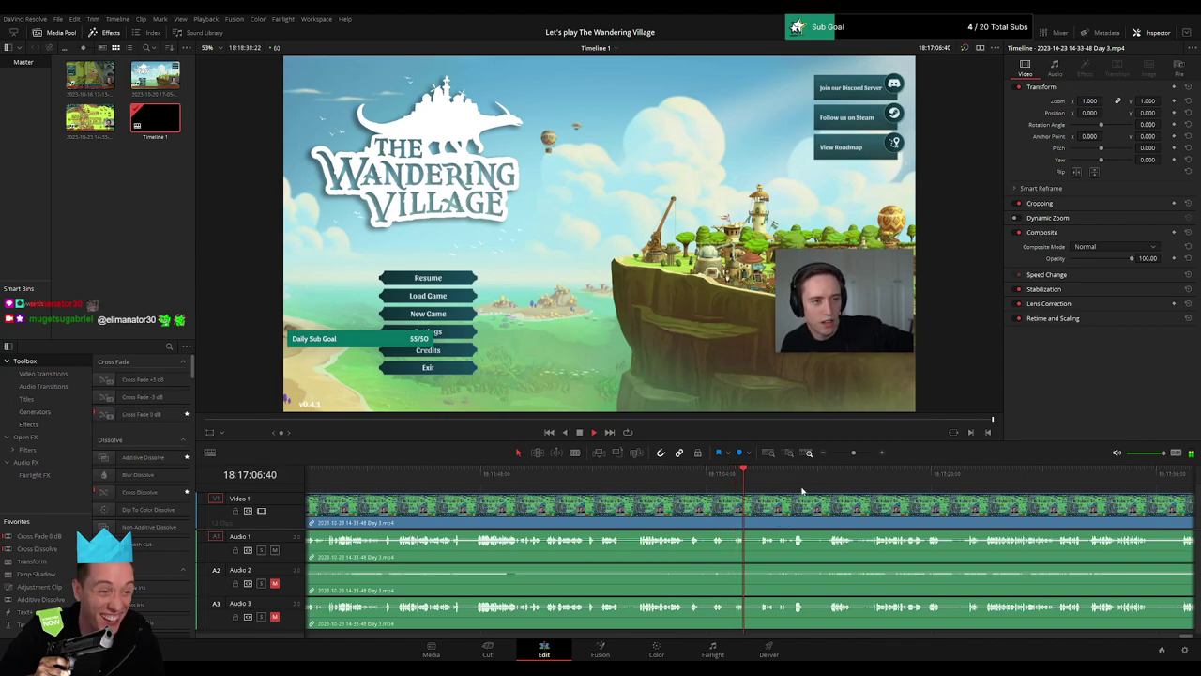
scroll(571, 504, "right", 3)
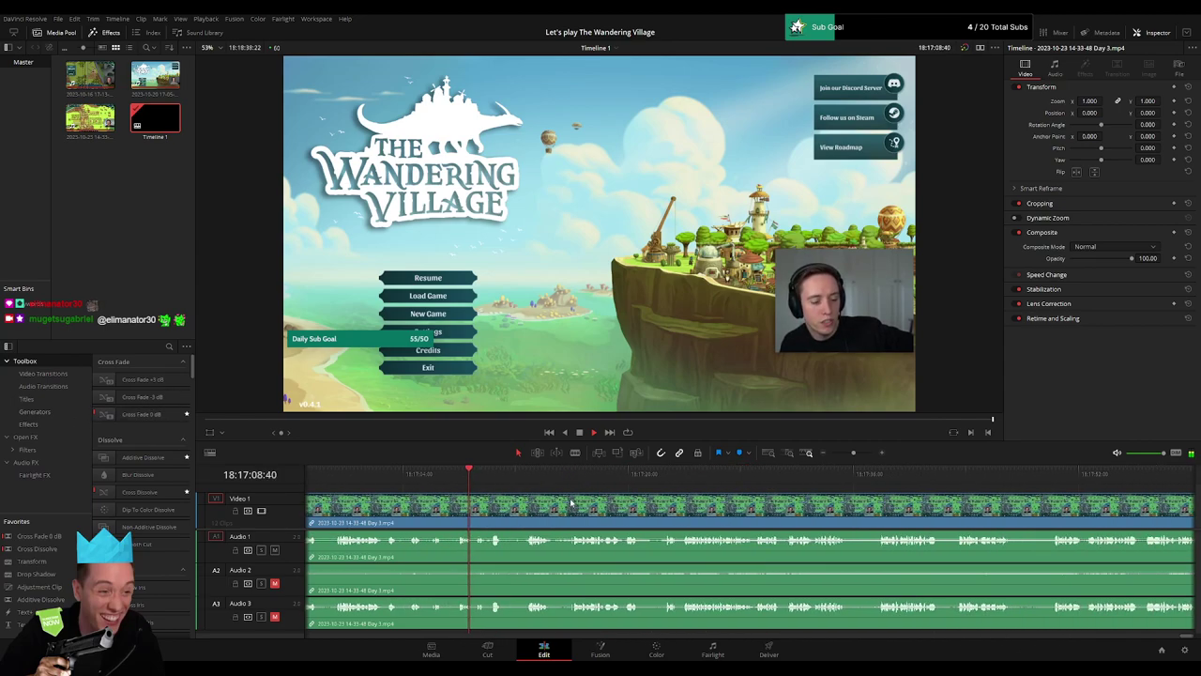
left_click(524, 474)
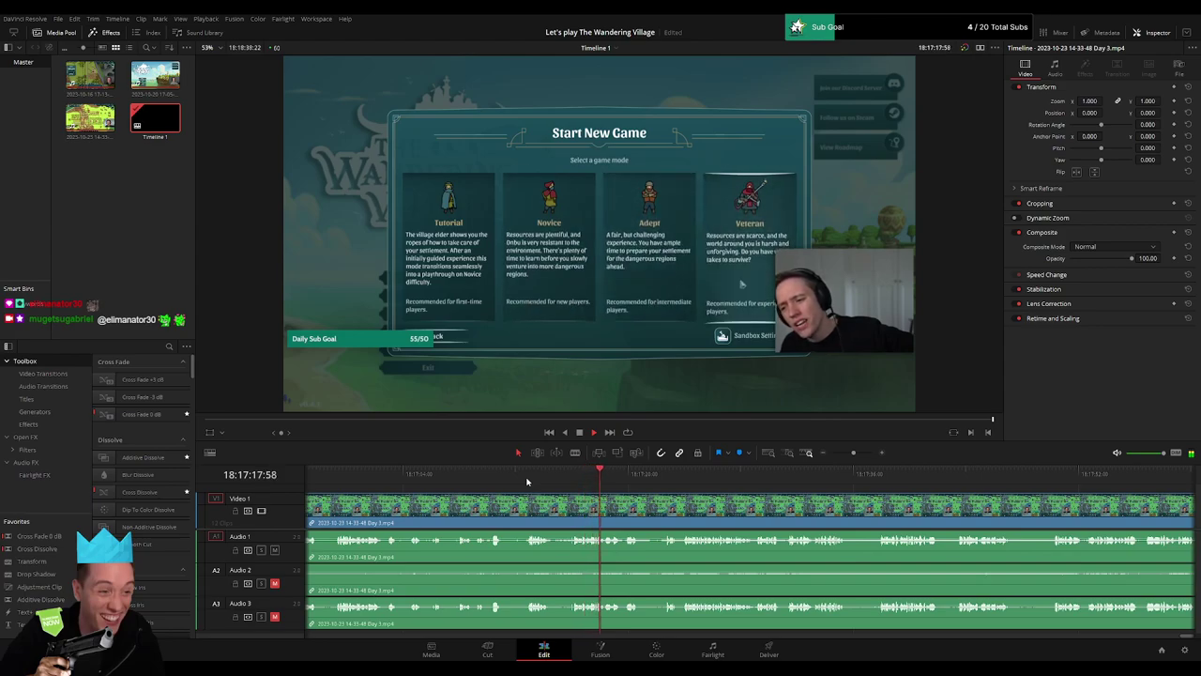
scroll(616, 510, "right", 2)
scroll(616, 509, "right", 1)
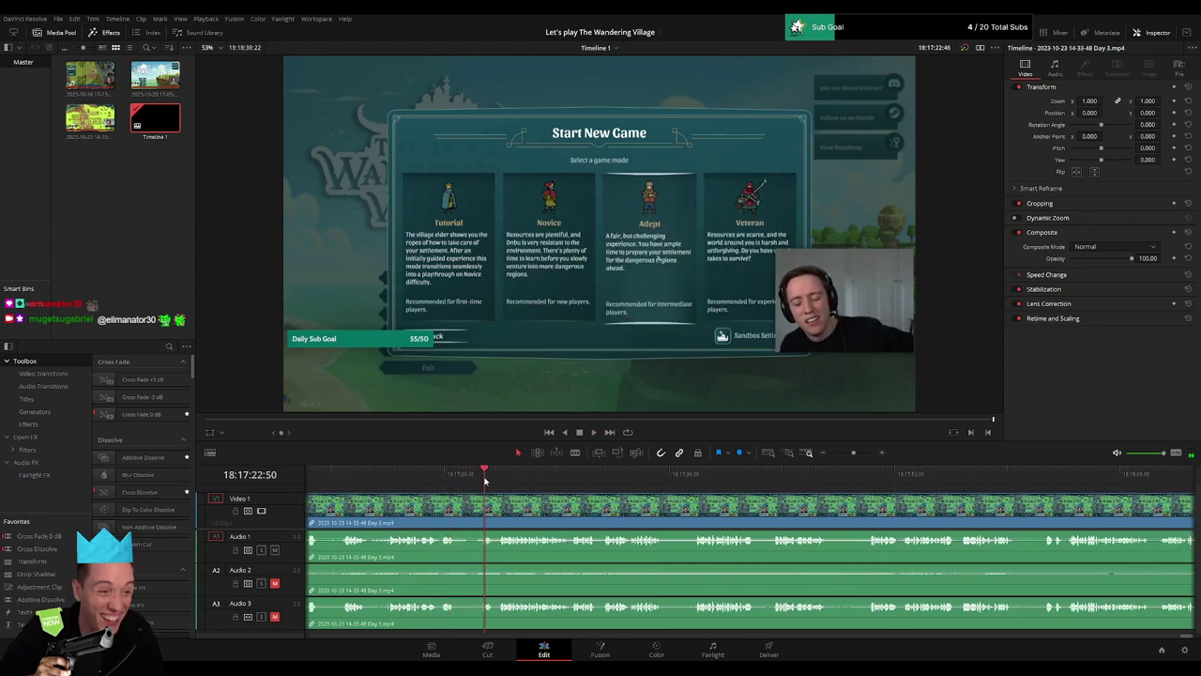
mouse_move(853, 453)
left_mouse_down()
mouse_move(840, 453)
mouse_move(856, 453)
left_mouse_up()
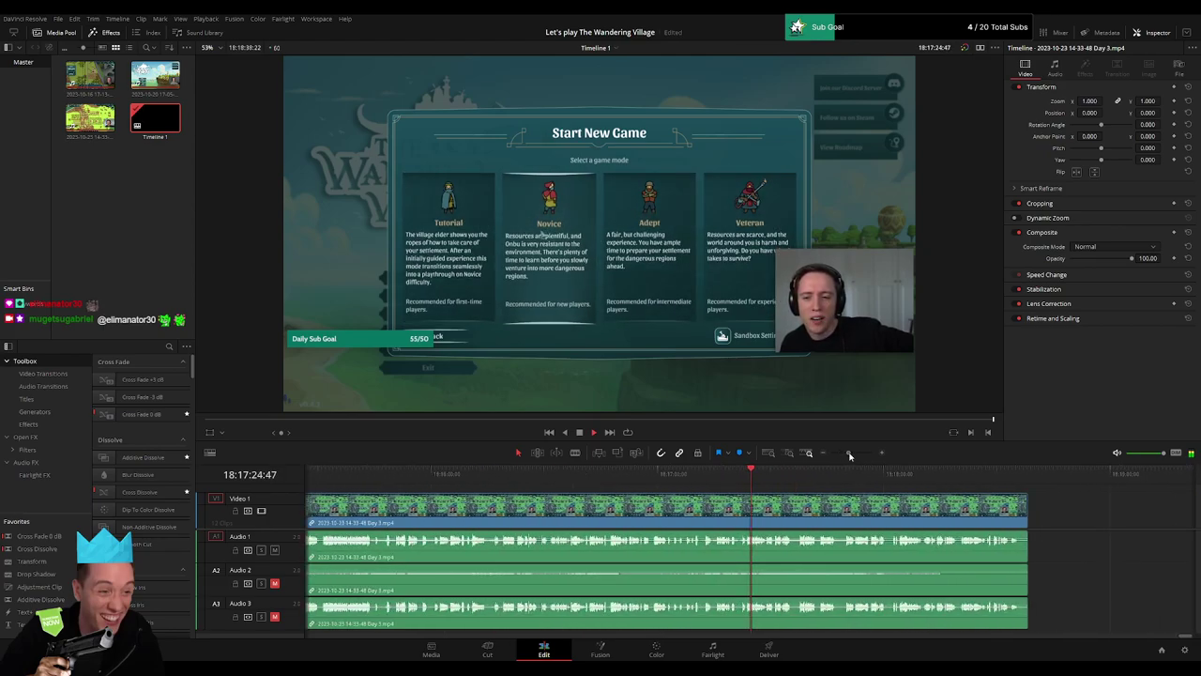
scroll(610, 504, "right", 2)
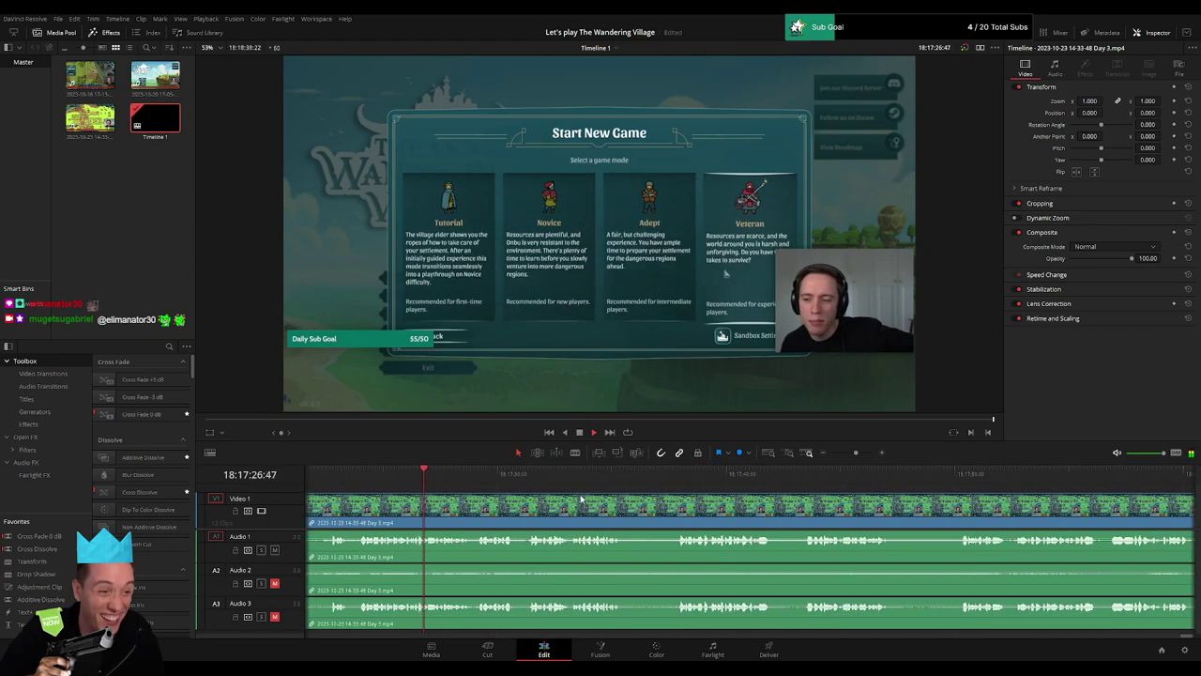
scroll(653, 505, "down", 2)
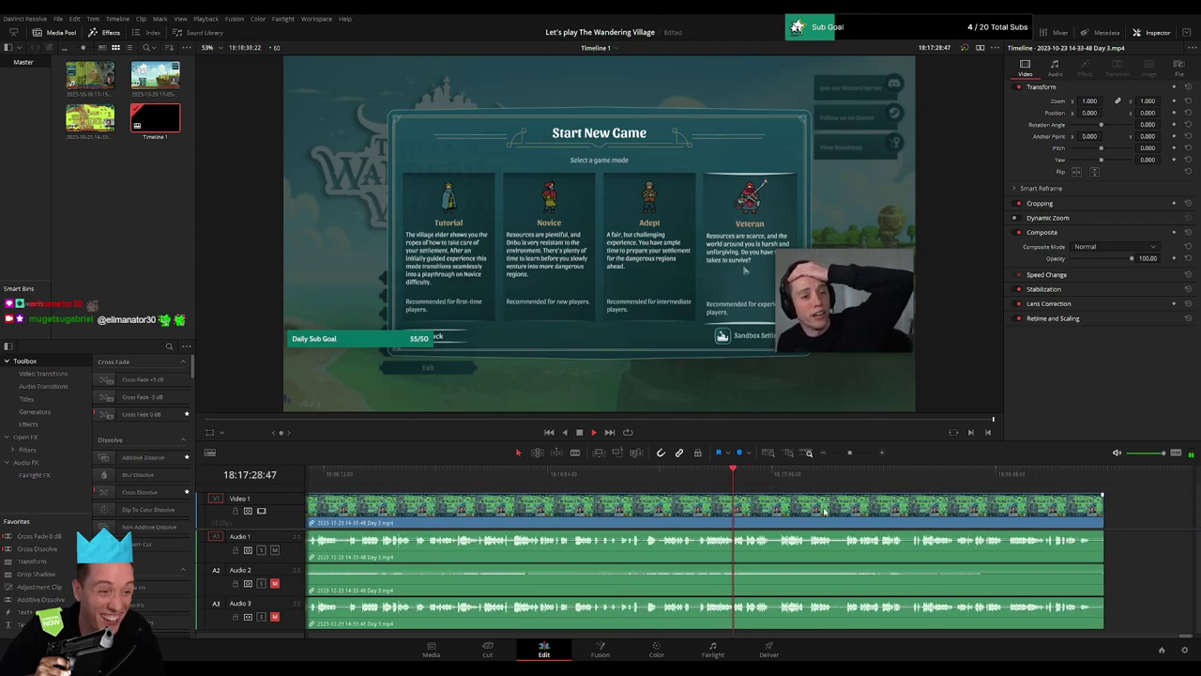
scroll(653, 506, "down", 2)
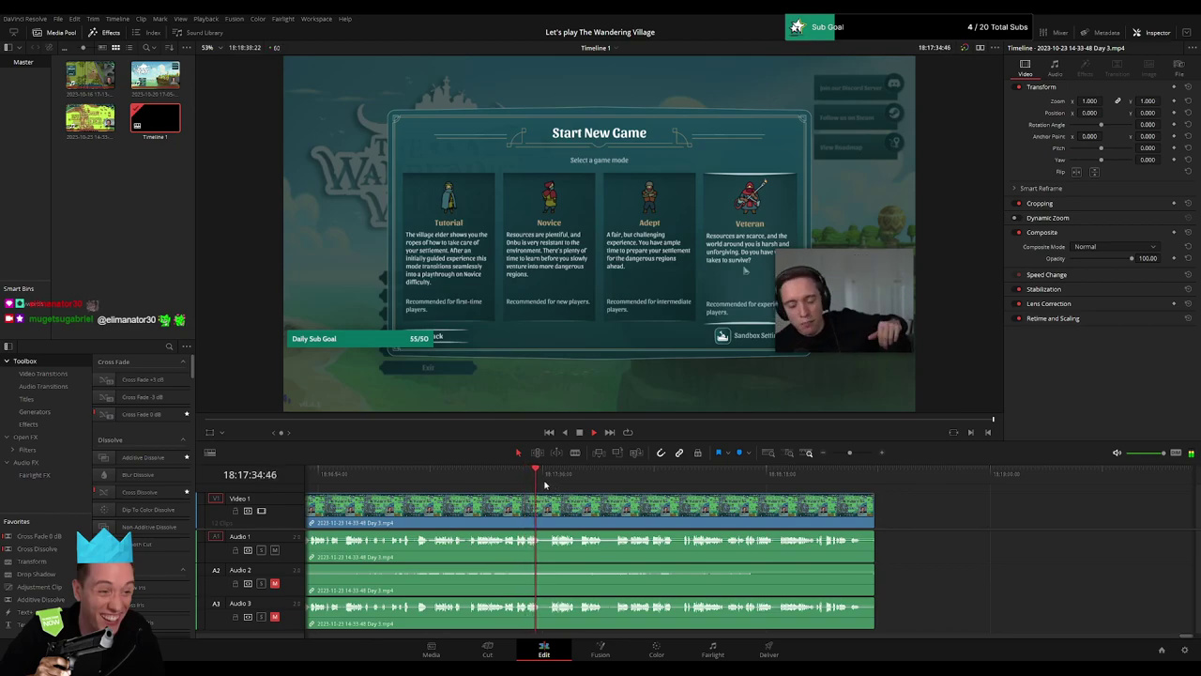
left_click(550, 481)
key("space")
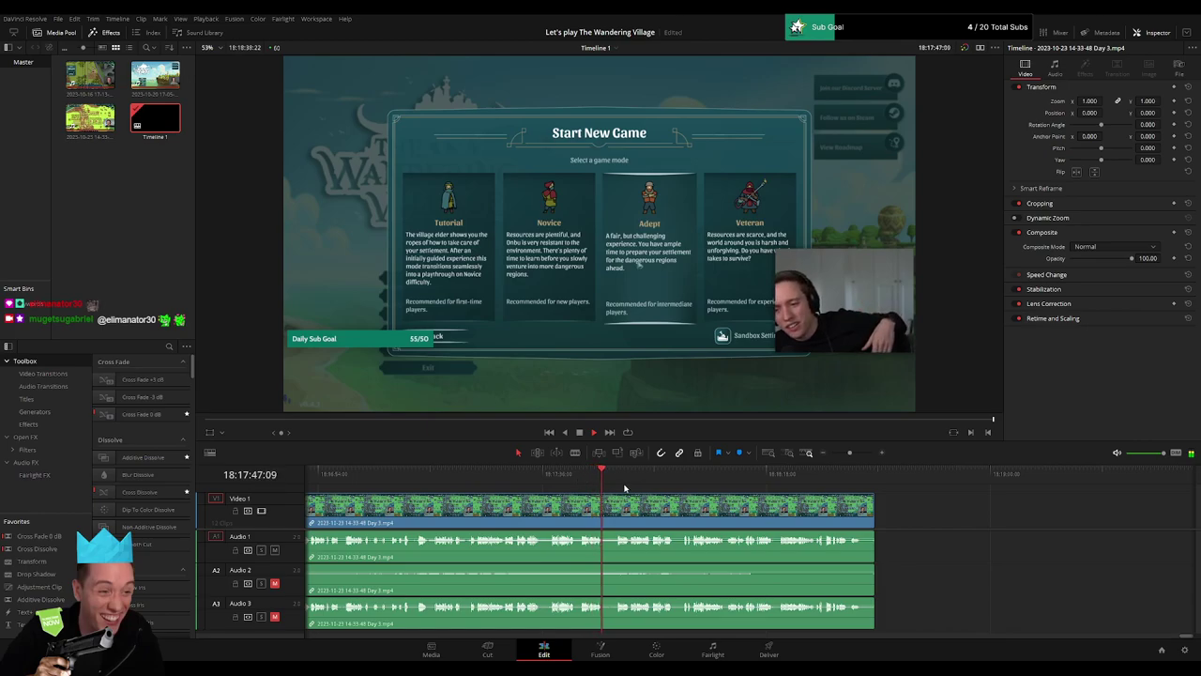
left_click(616, 482)
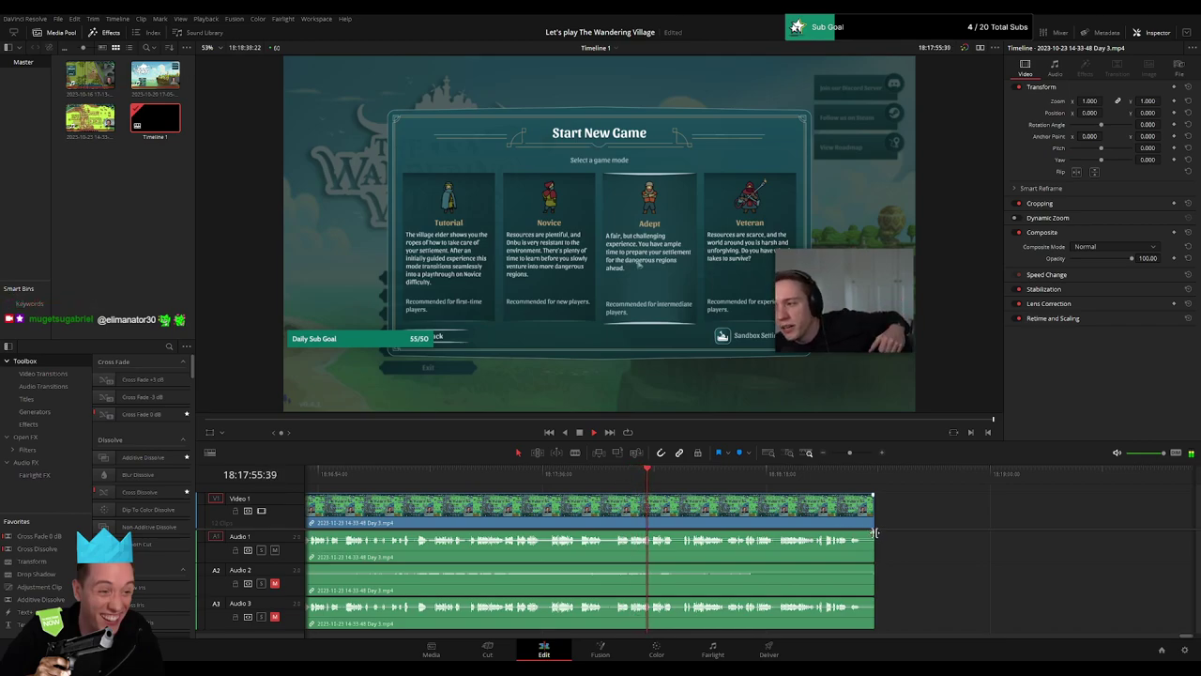
left_click_drag(849, 452, 853, 454)
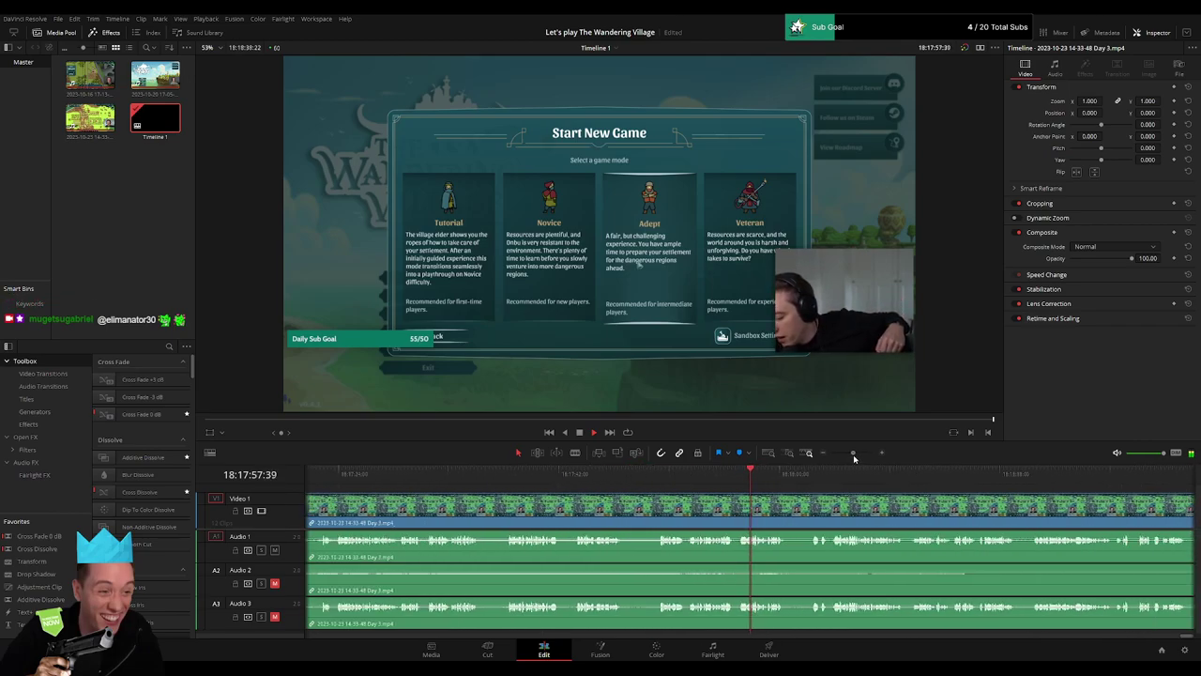
left_click(498, 478)
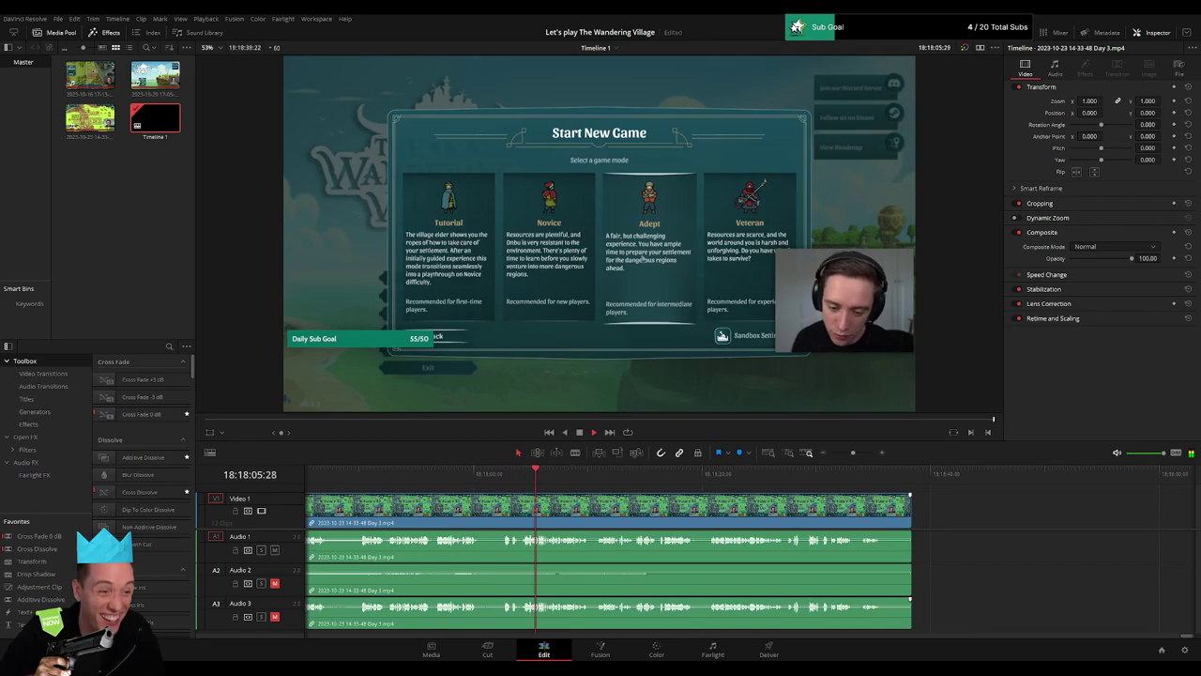
scroll(565, 504, "down", 2)
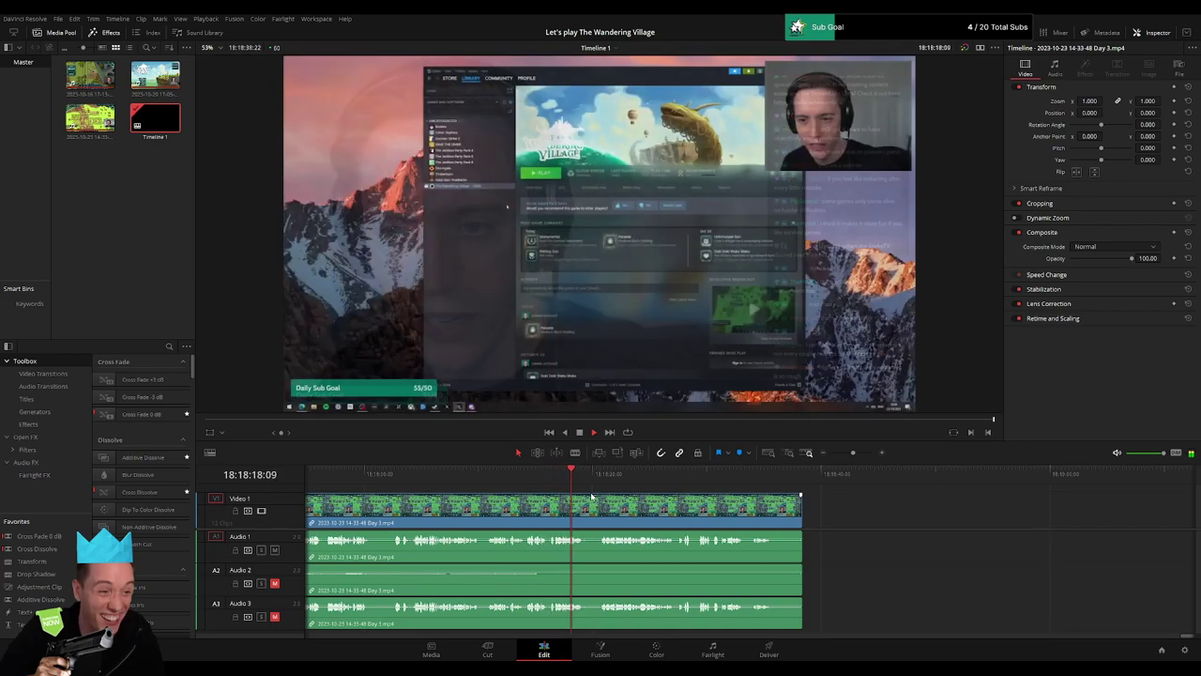
left_click(599, 477)
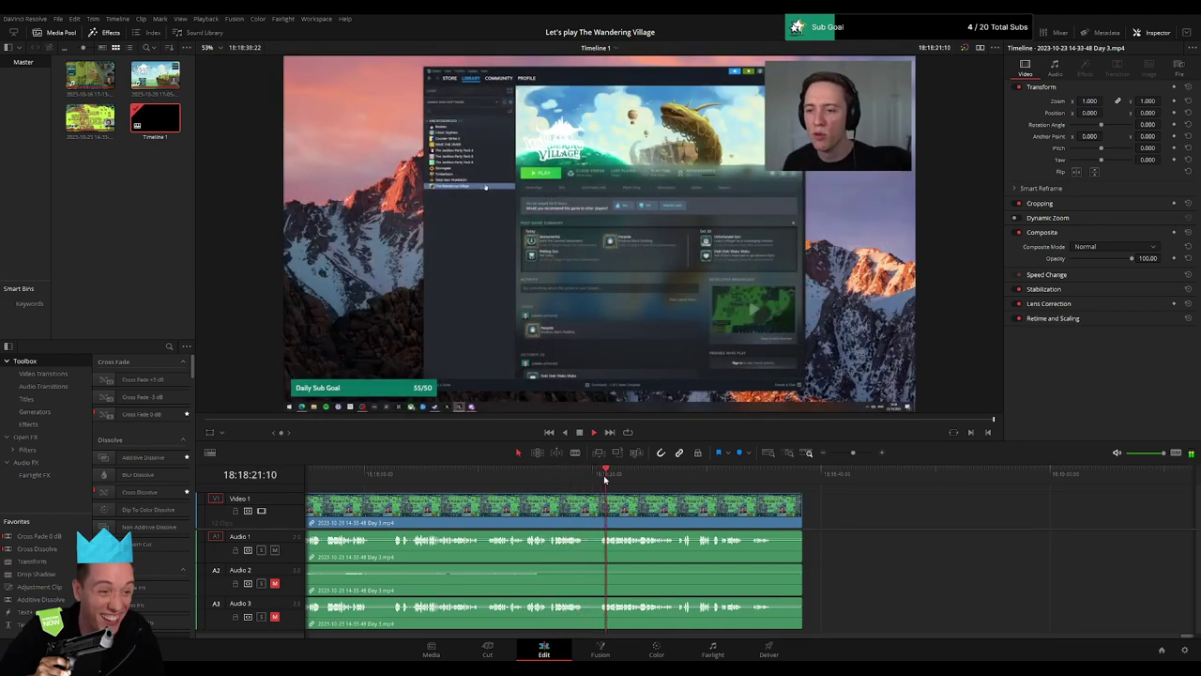
scroll(523, 499, "down", 2)
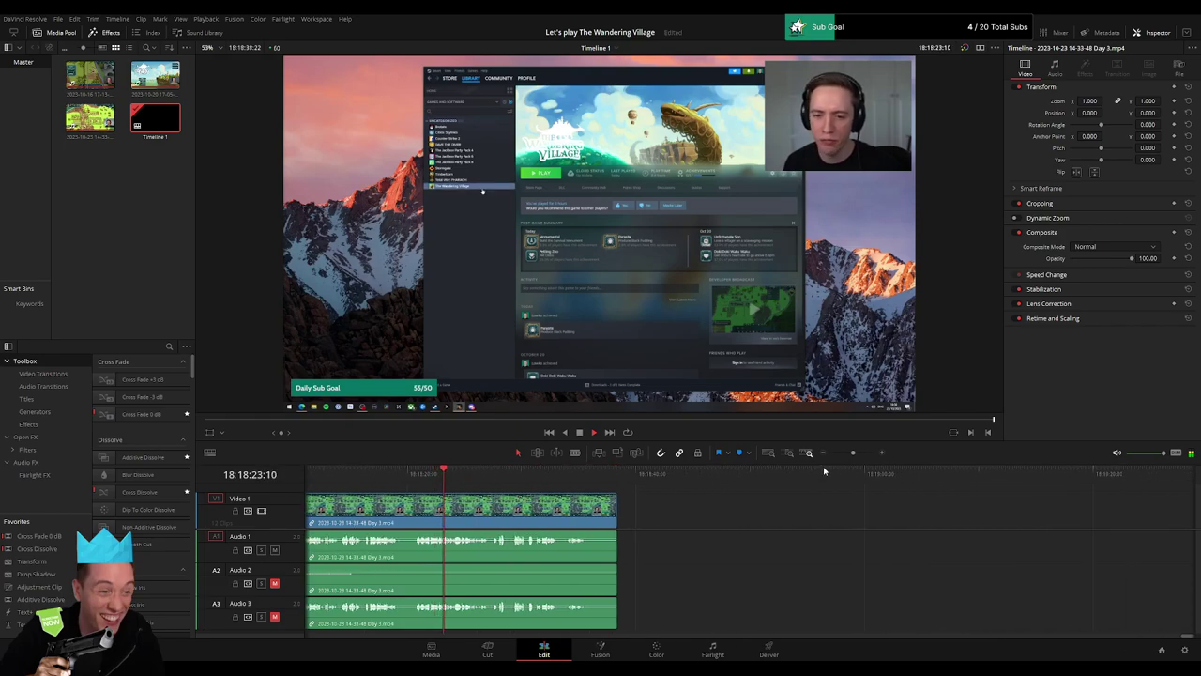
scroll(727, 507, "up", 3)
scroll(932, 518, "down", 2)
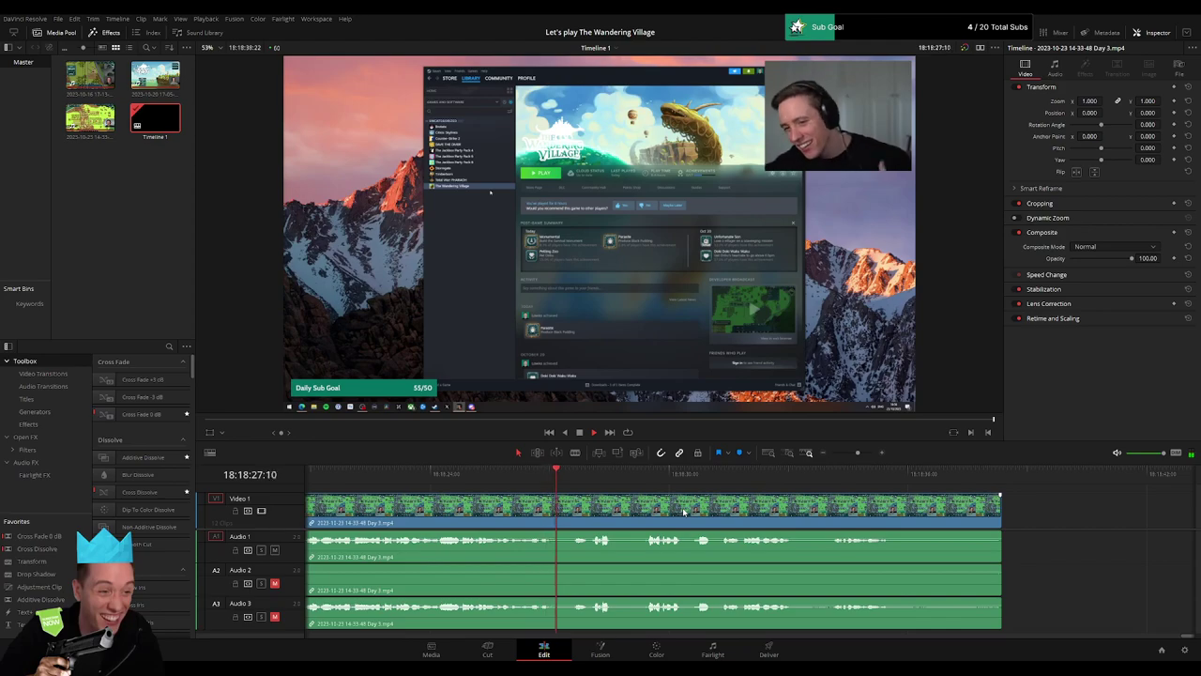
scroll(550, 508, "down", 2)
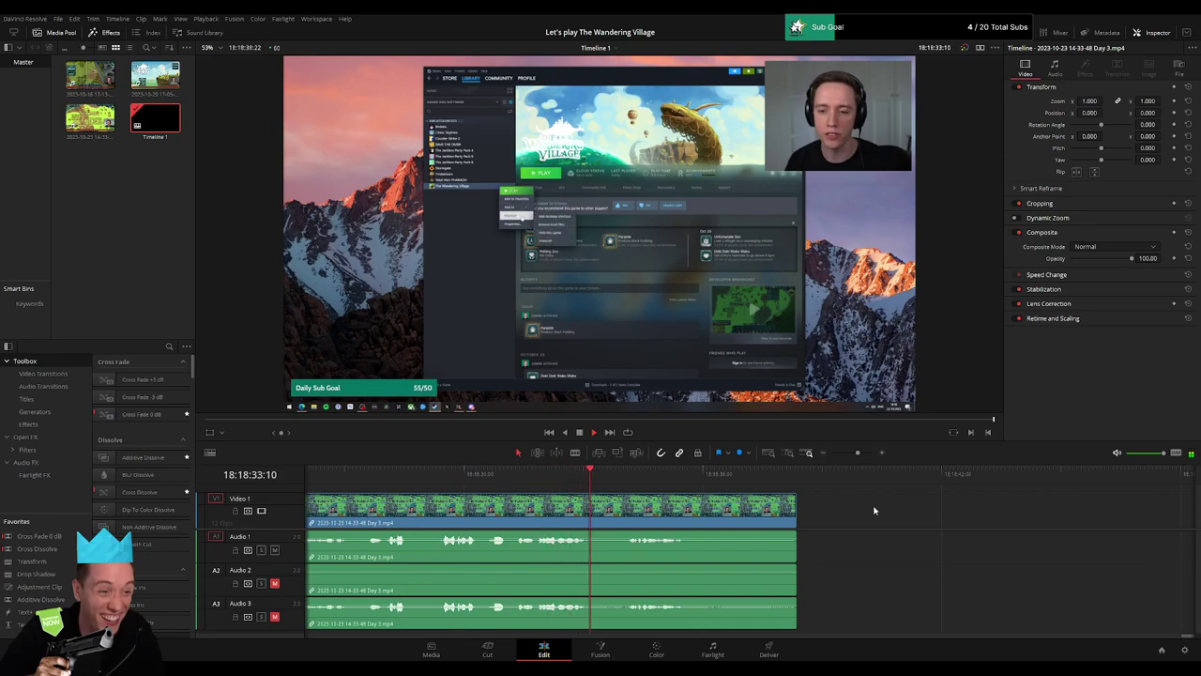
scroll(804, 517, "down", 1)
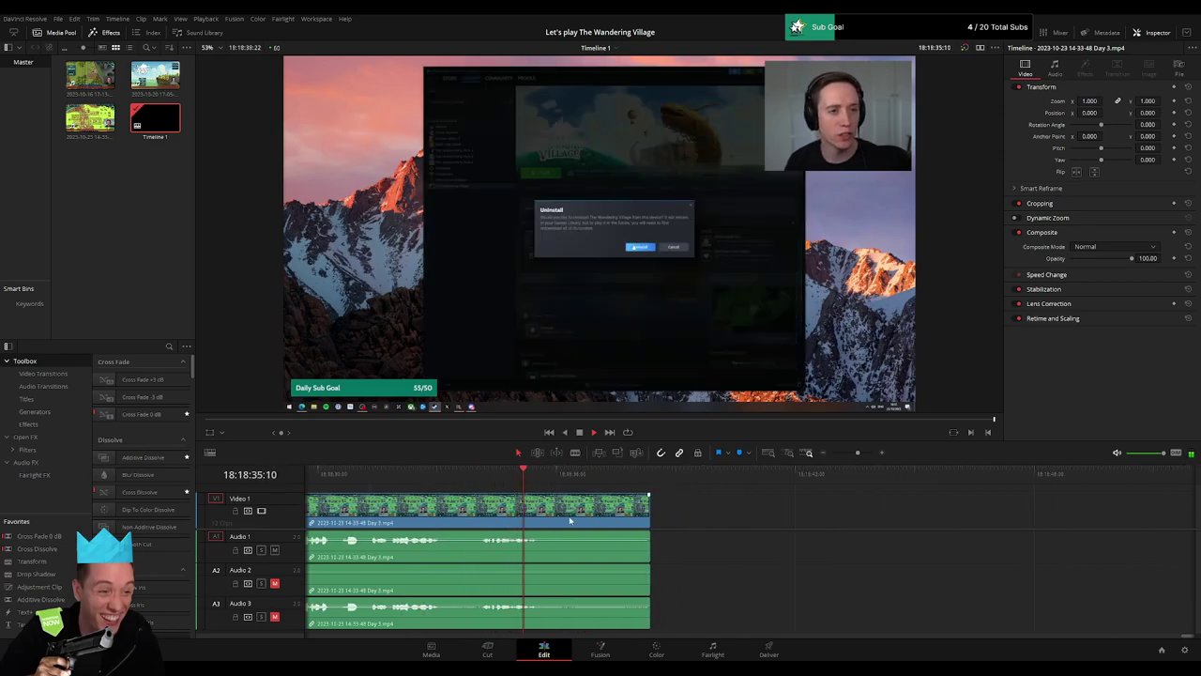
Step: Fade out the audio tracks at the final Day 3 clip's end near 18:18:38
mouse_move(575, 482)
left_mouse_down()
mouse_move(636, 484)
mouse_move(635, 530)
mouse_move(596, 498)
mouse_move(594, 532)
left_mouse_up()
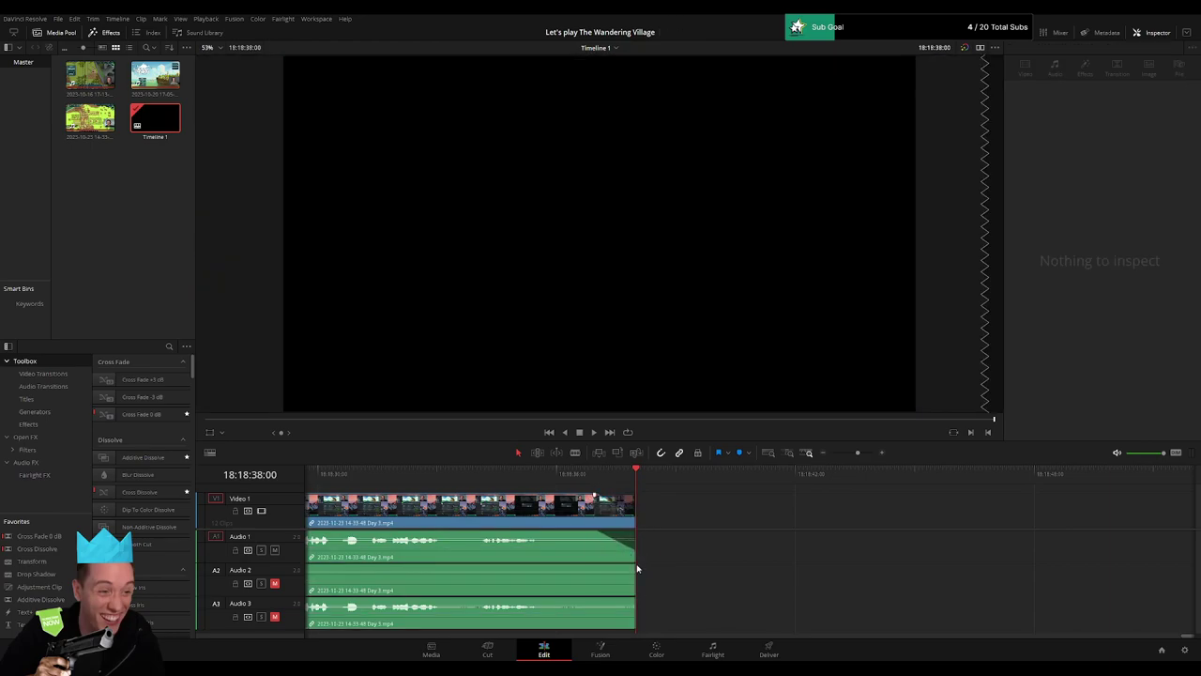
left_click_drag(637, 569, 591, 565)
left_click_drag(637, 600, 595, 597)
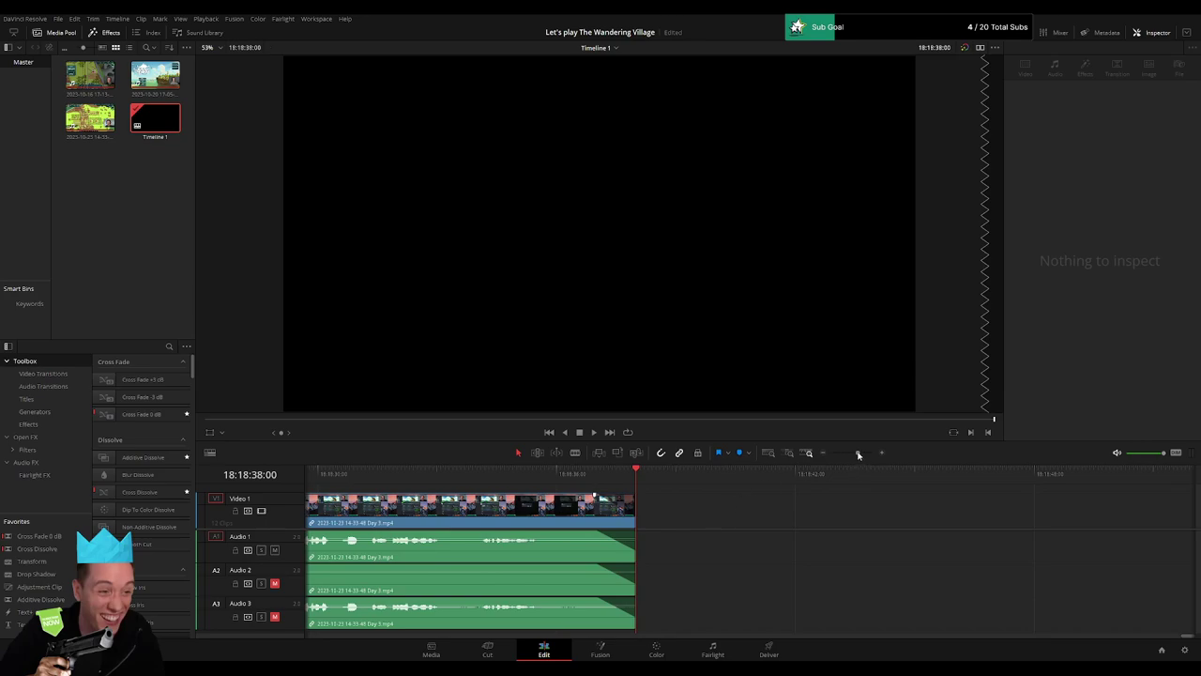
left_click_drag(858, 454, 816, 457)
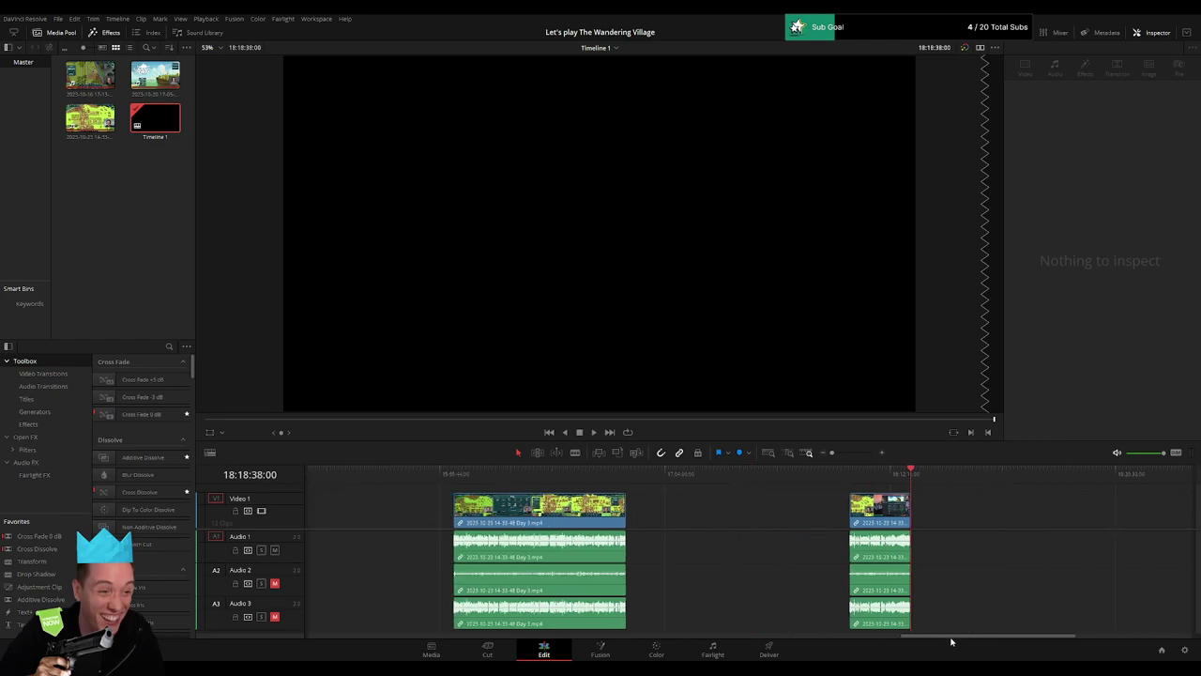
Step: Step through the edit points from the timeline start to the last clip's end
left_click_drag(948, 636, 364, 625)
left_click(467, 473)
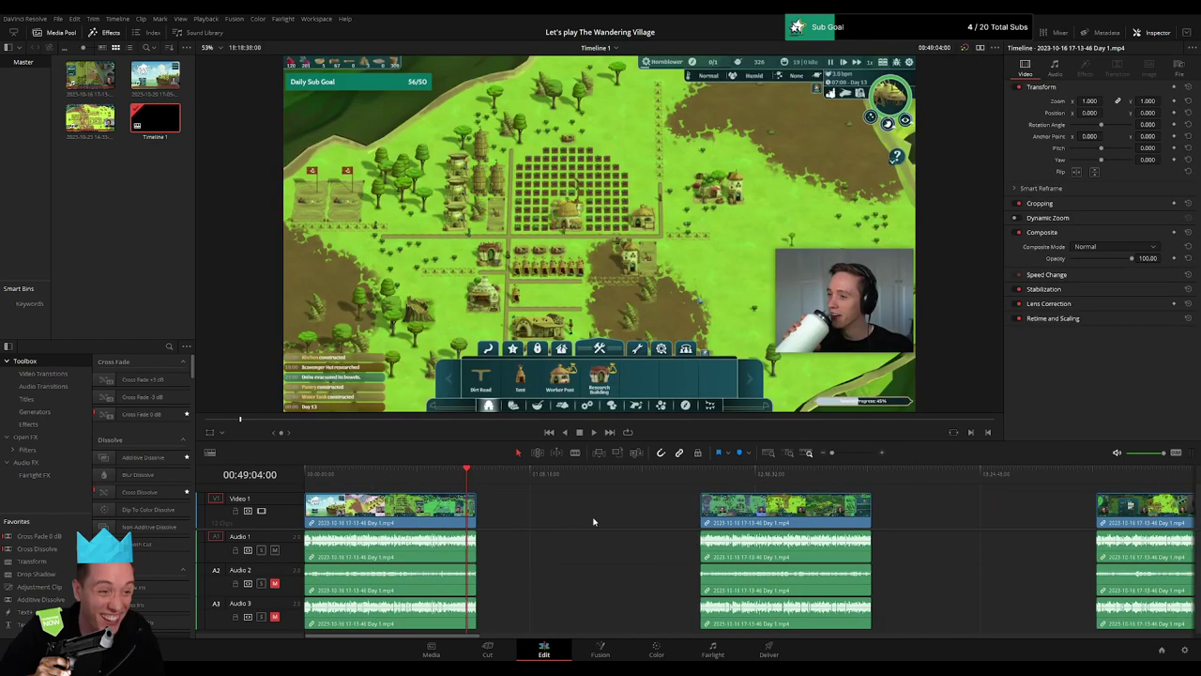
key("Down")
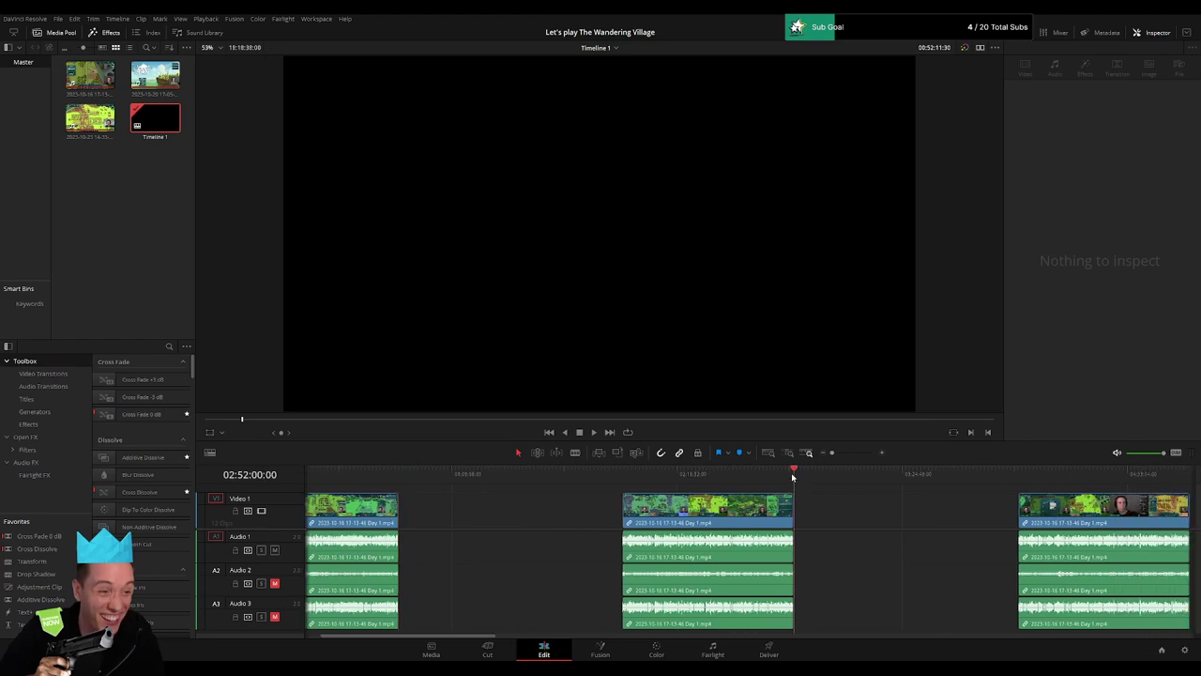
key("Down")
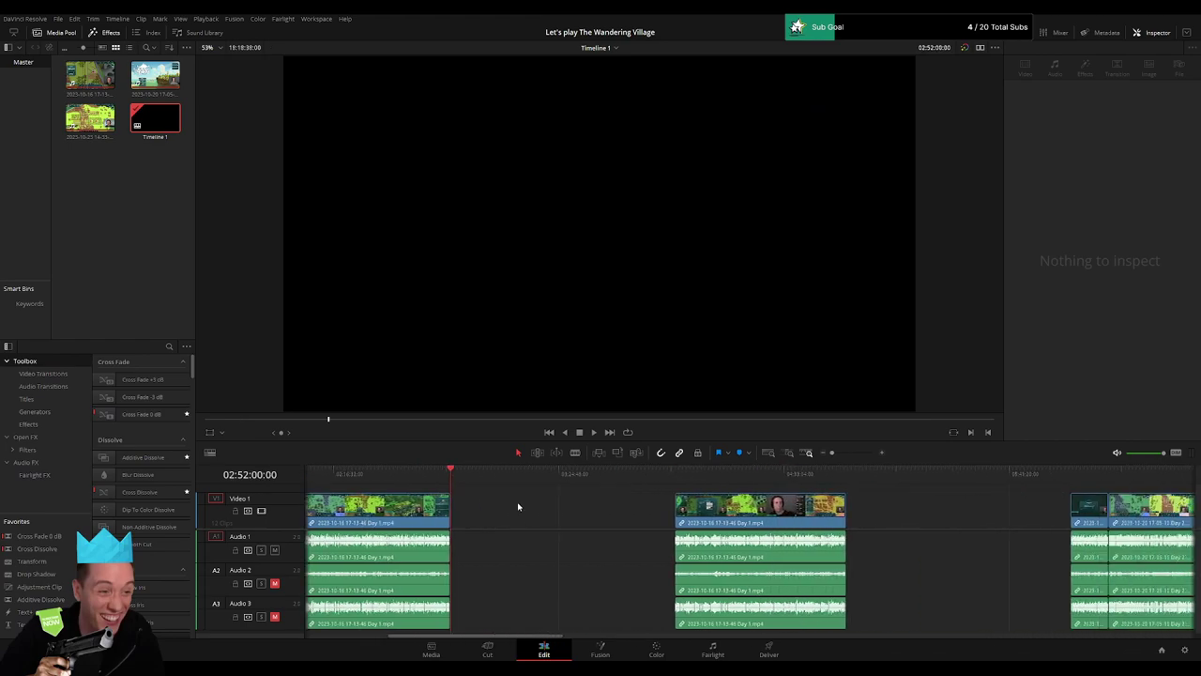
key("Down")
key("Down")
key("Down")
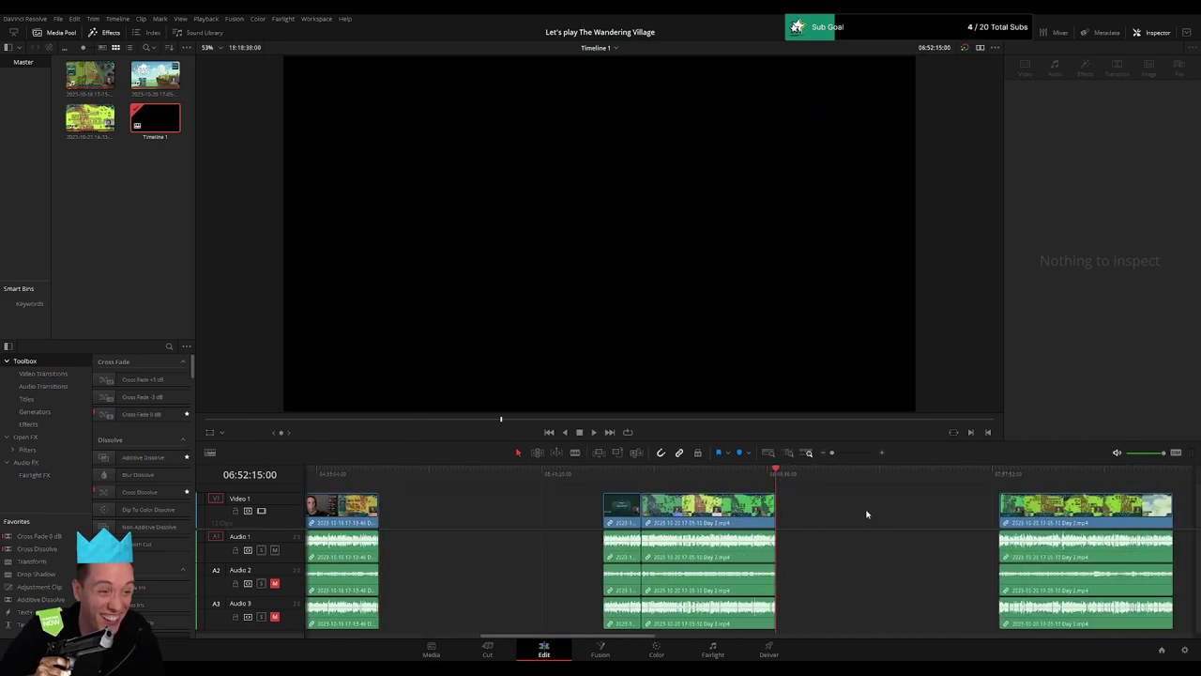
key("Down")
key("Down")
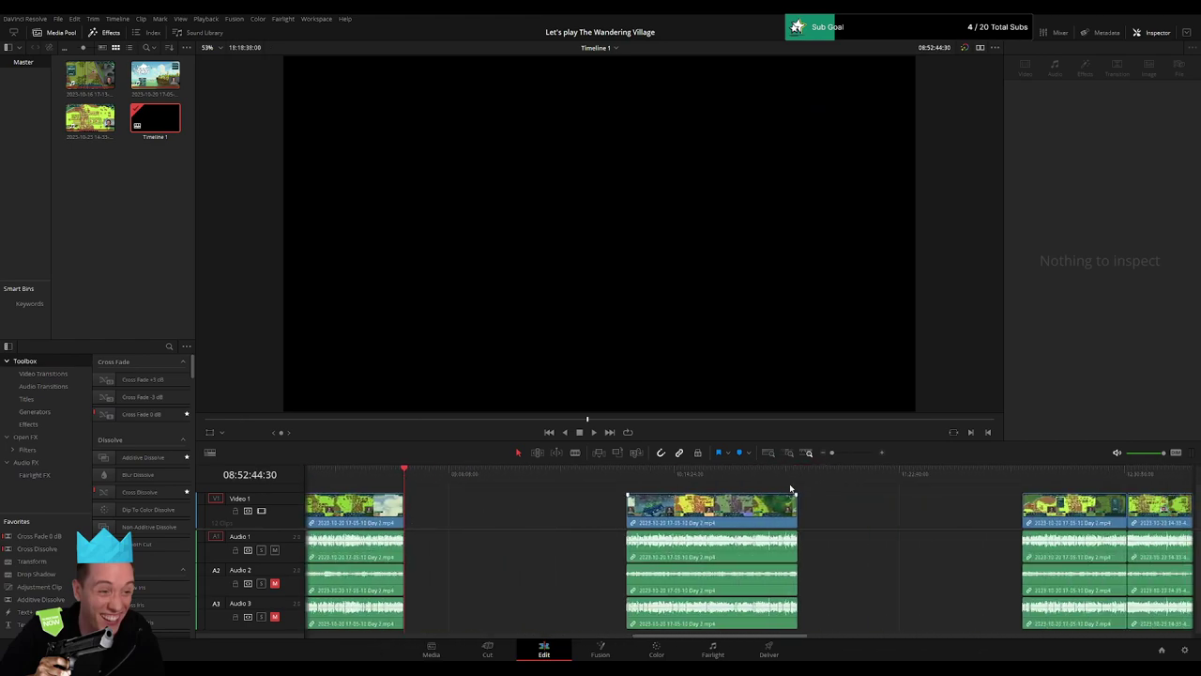
key("Down")
key("Down")
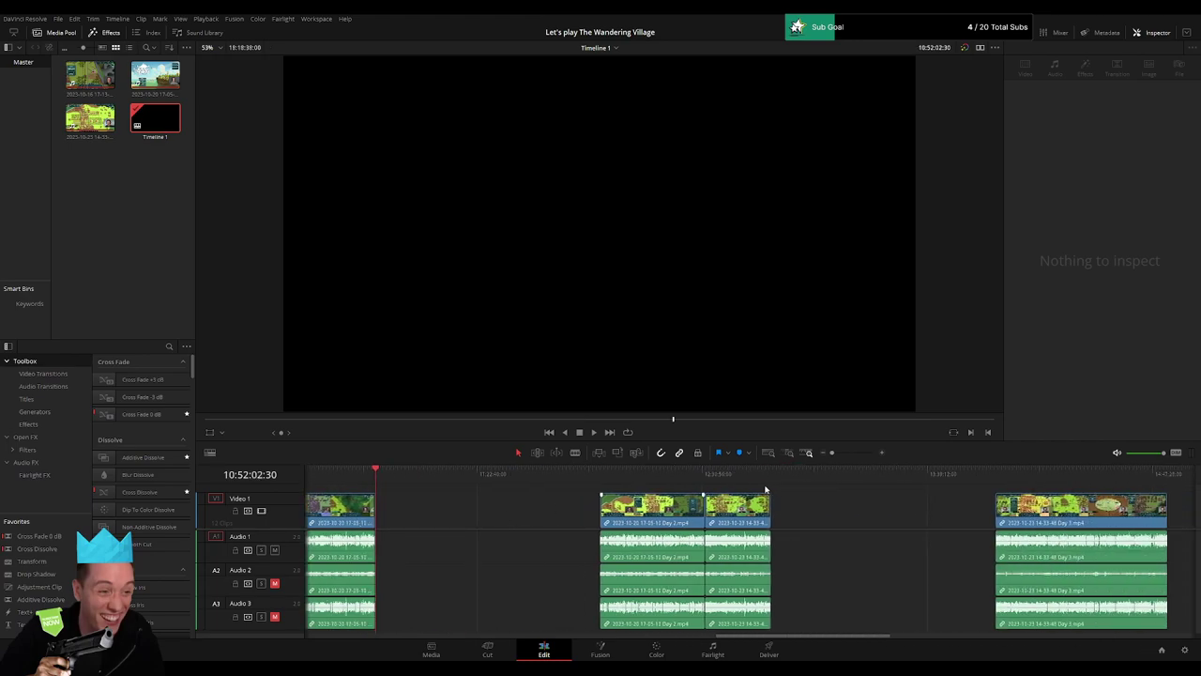
key("Down")
key("Down")
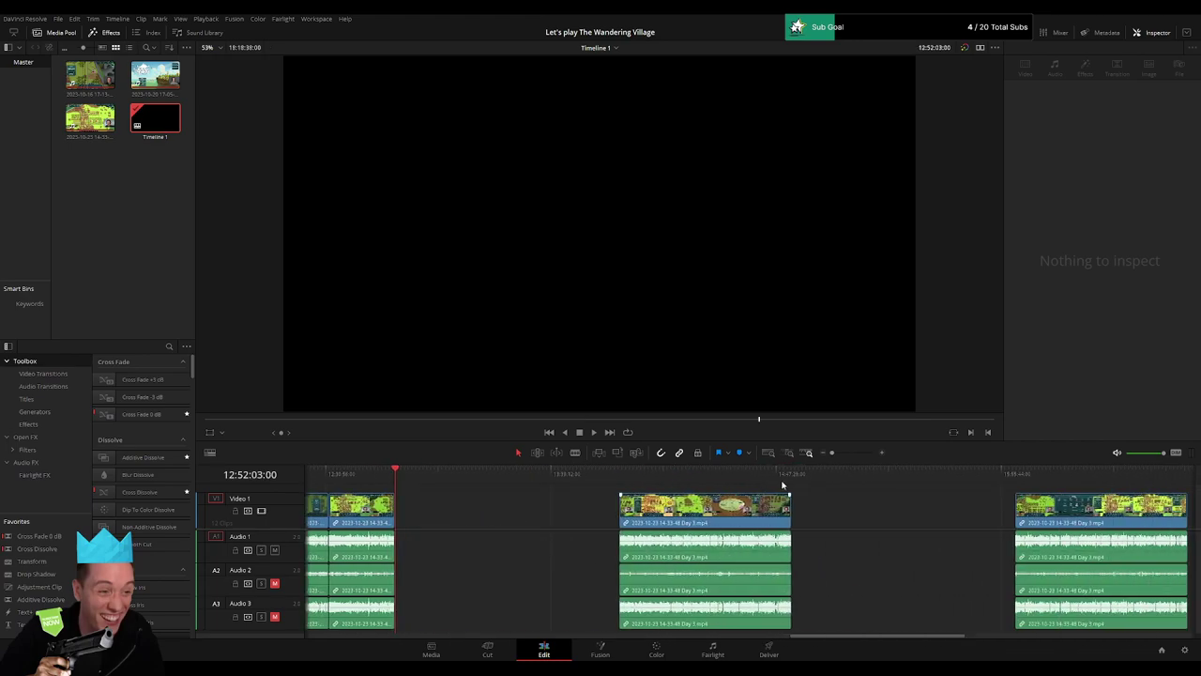
key("Down")
key("Down")
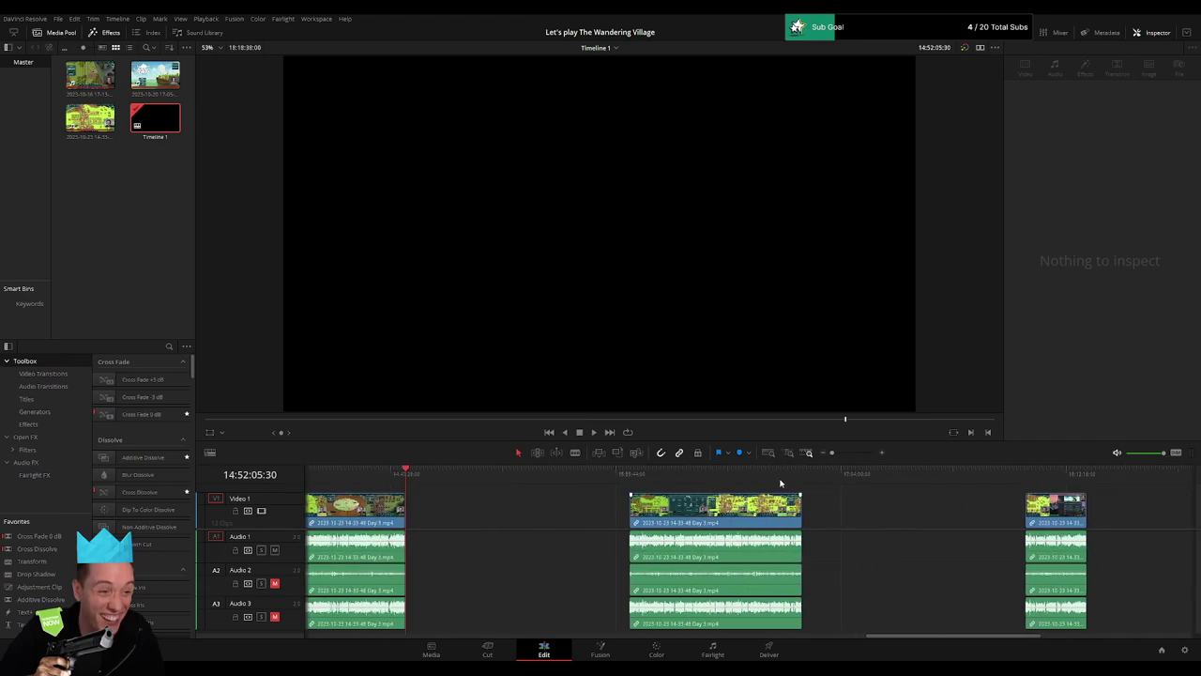
key("Down")
key("Down")
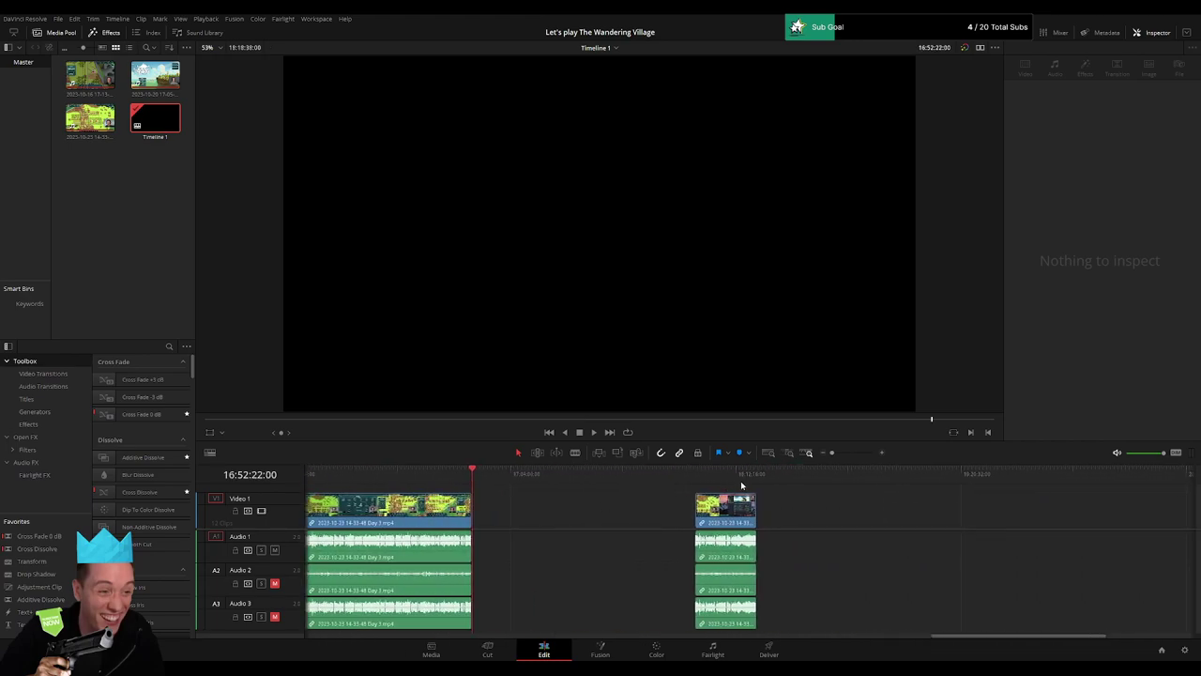
key("Down")
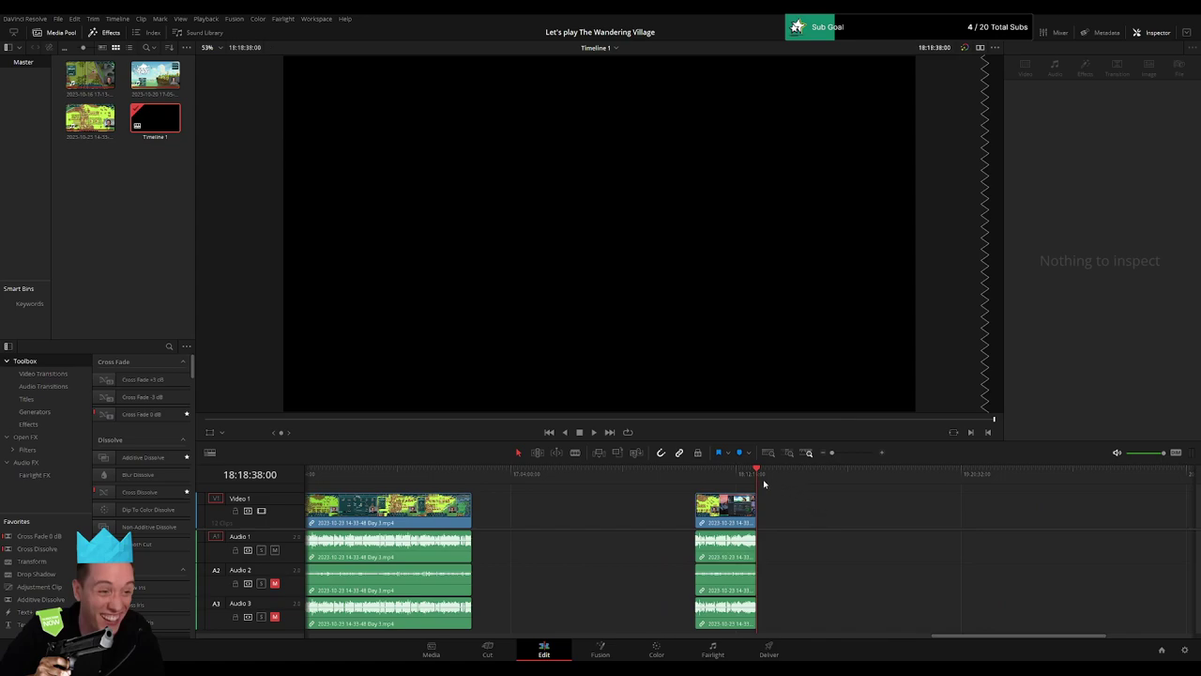
Step: Add a '10 episodes' marker at 18:18:38:00 and switch to the Deliver page
key("m")
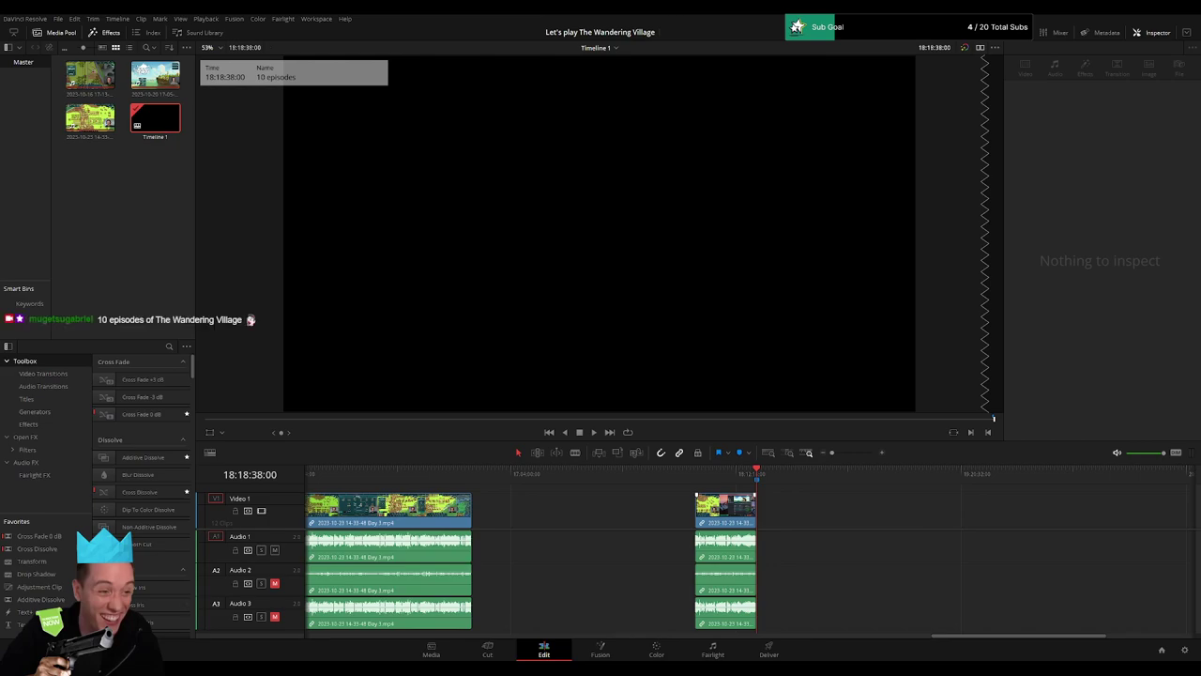
left_click(770, 648)
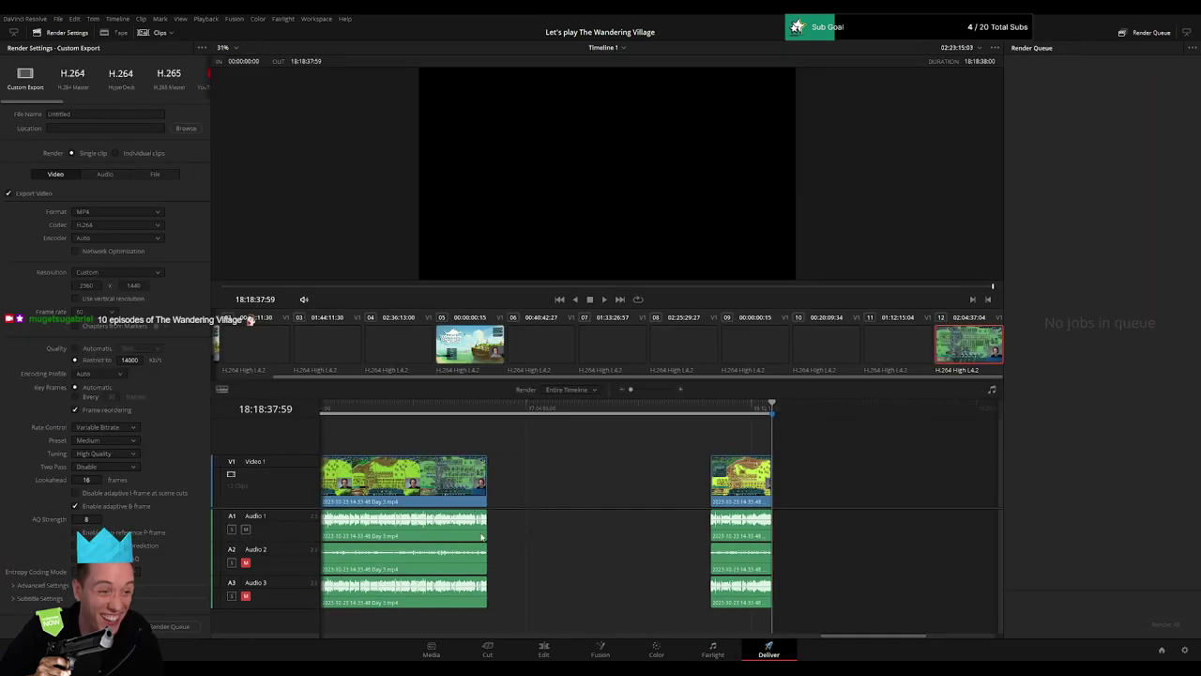
left_click_drag(857, 635, 383, 635)
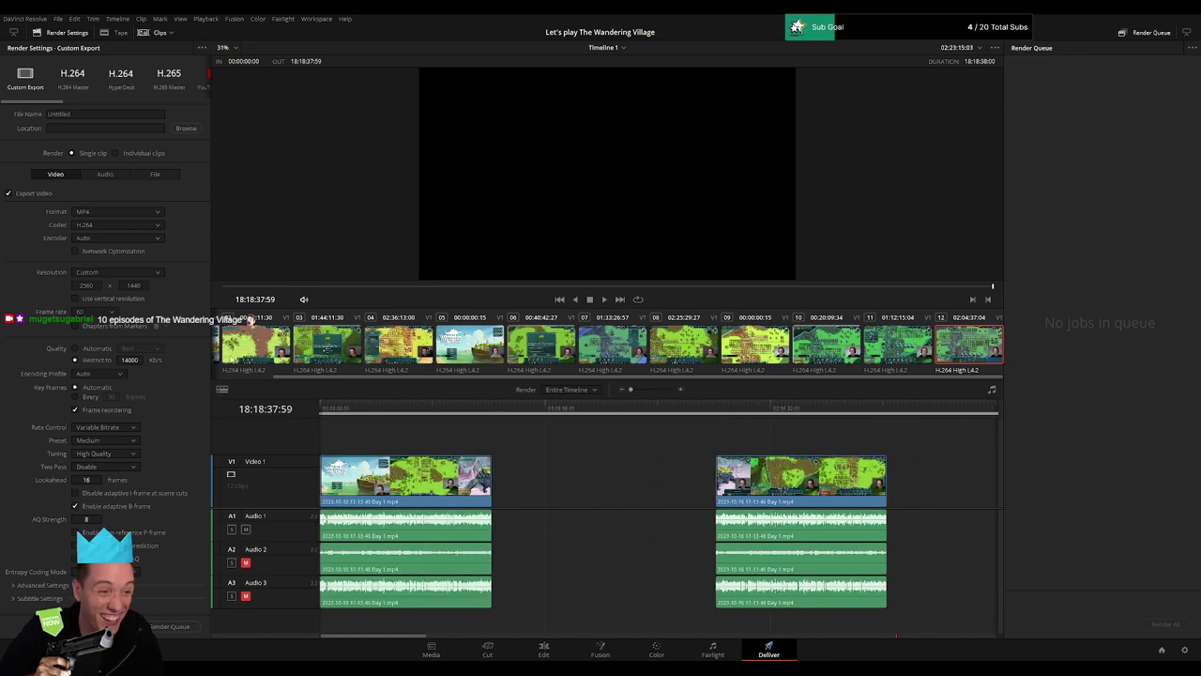
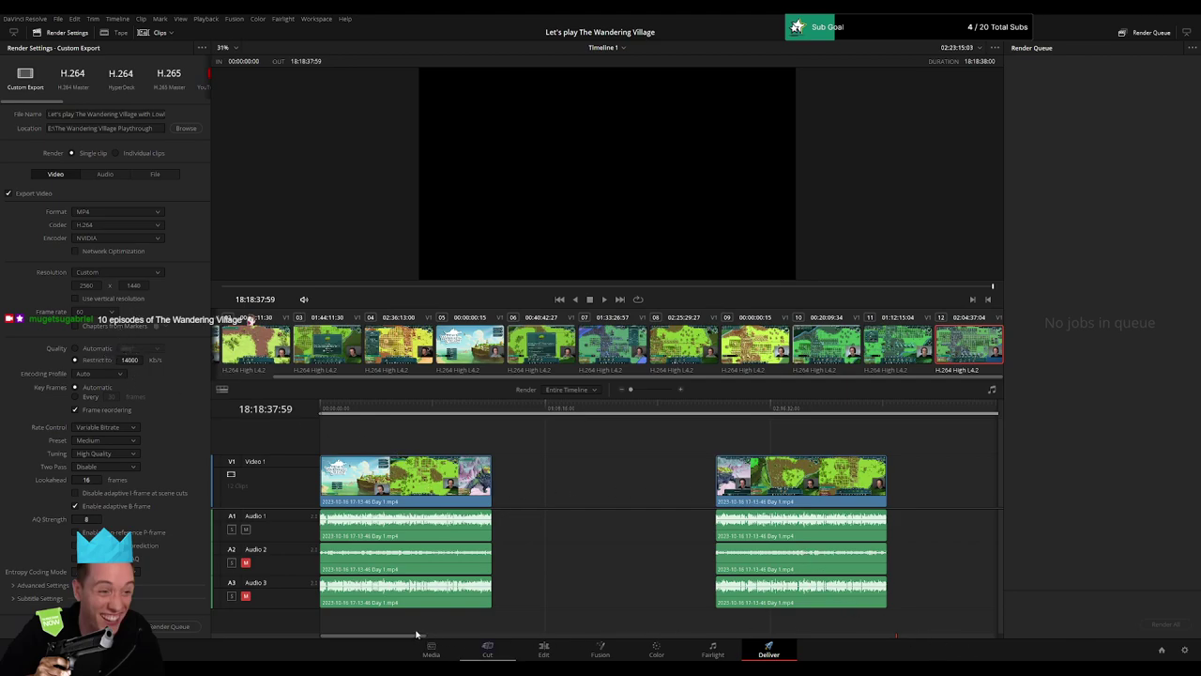
Step: Set the Out point at the first clip's end (00:52:11:30) and append ' Ep 1' to the output file name
left_click_drag(340, 409, 320, 409)
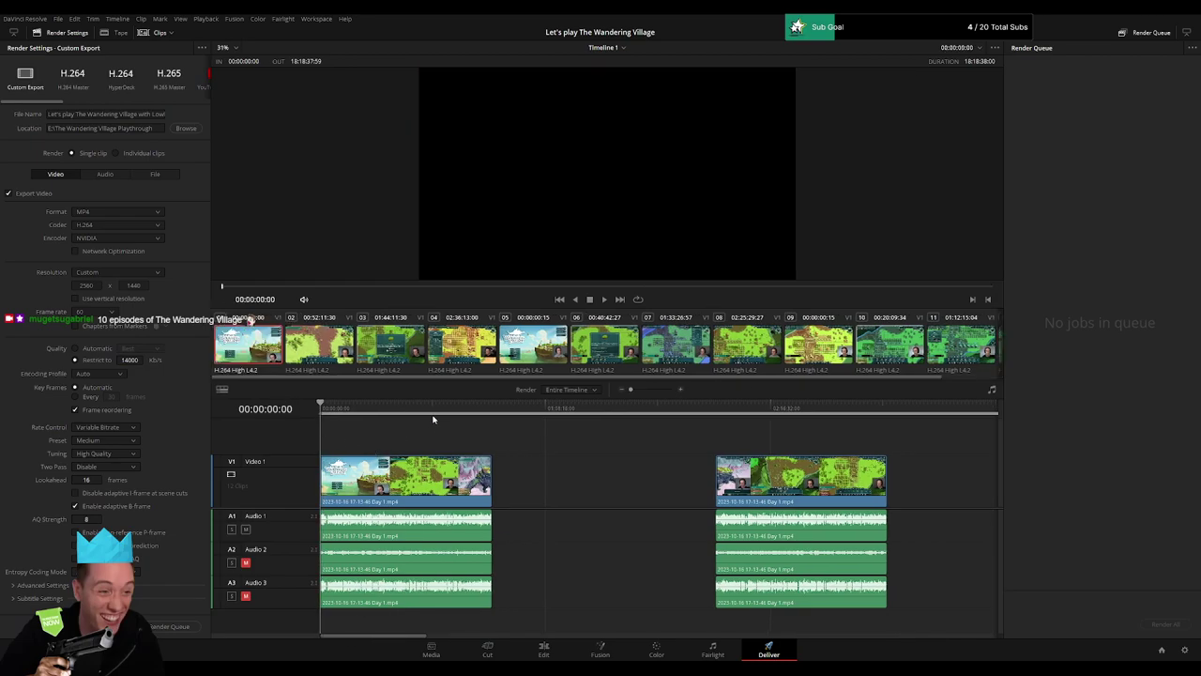
left_click_drag(453, 409, 491, 409)
key("o")
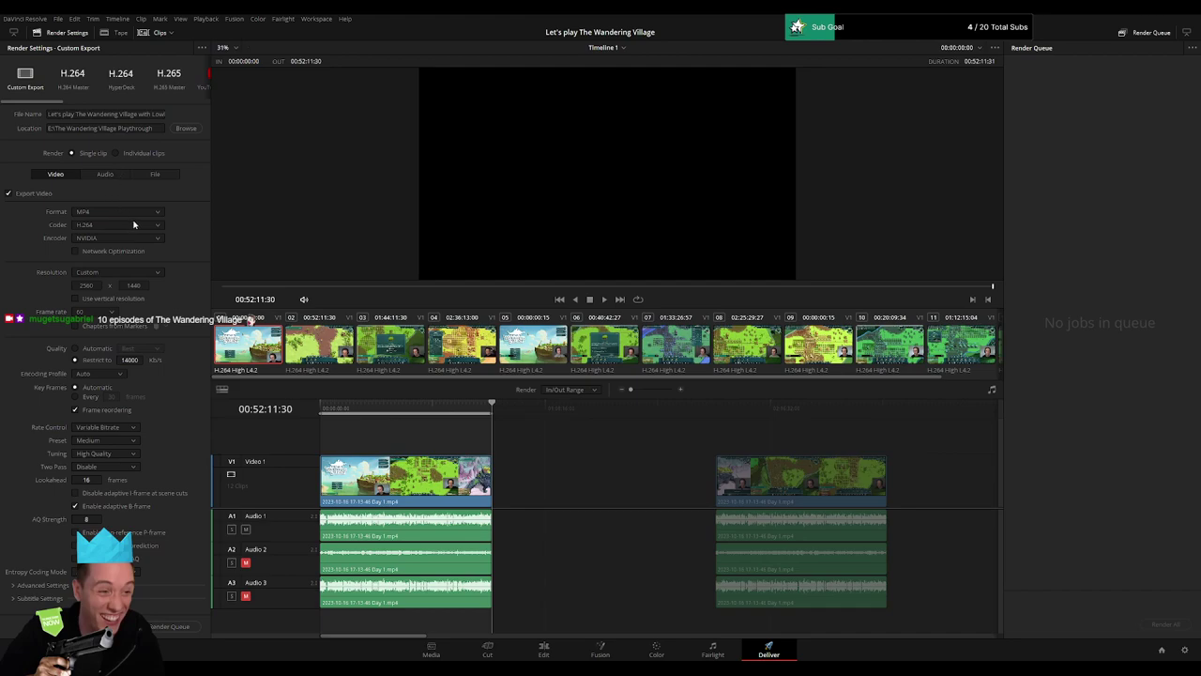
left_click(159, 113)
type("Ep 1")
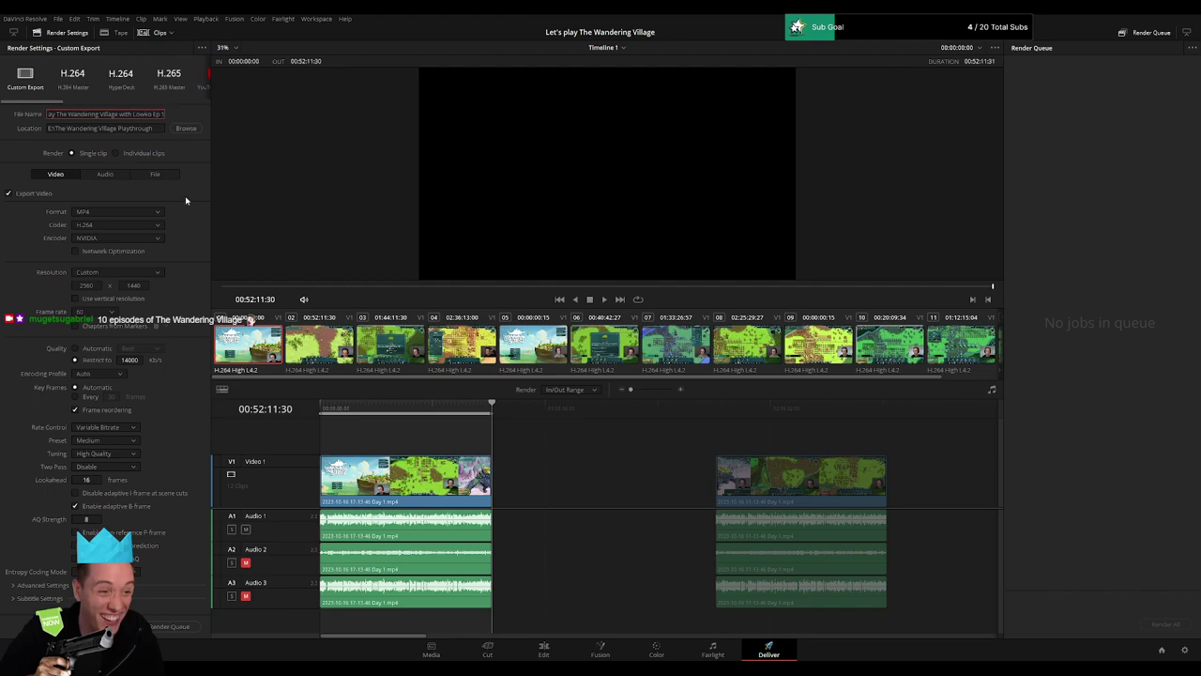
left_click(561, 443)
left_click(545, 650)
scroll(458, 529, "right", 5)
scroll(459, 529, "right", 5)
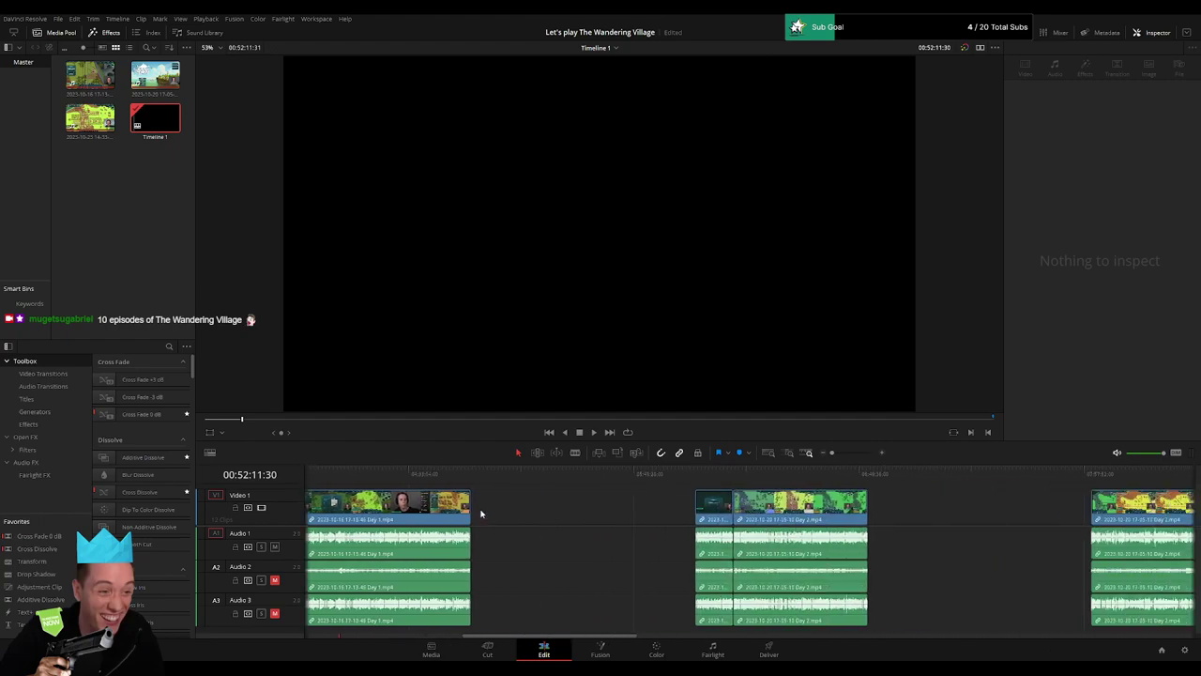
scroll(459, 529, "right", 5)
scroll(459, 530, "right", 5)
scroll(459, 529, "right", 5)
scroll(726, 541, "right", 5)
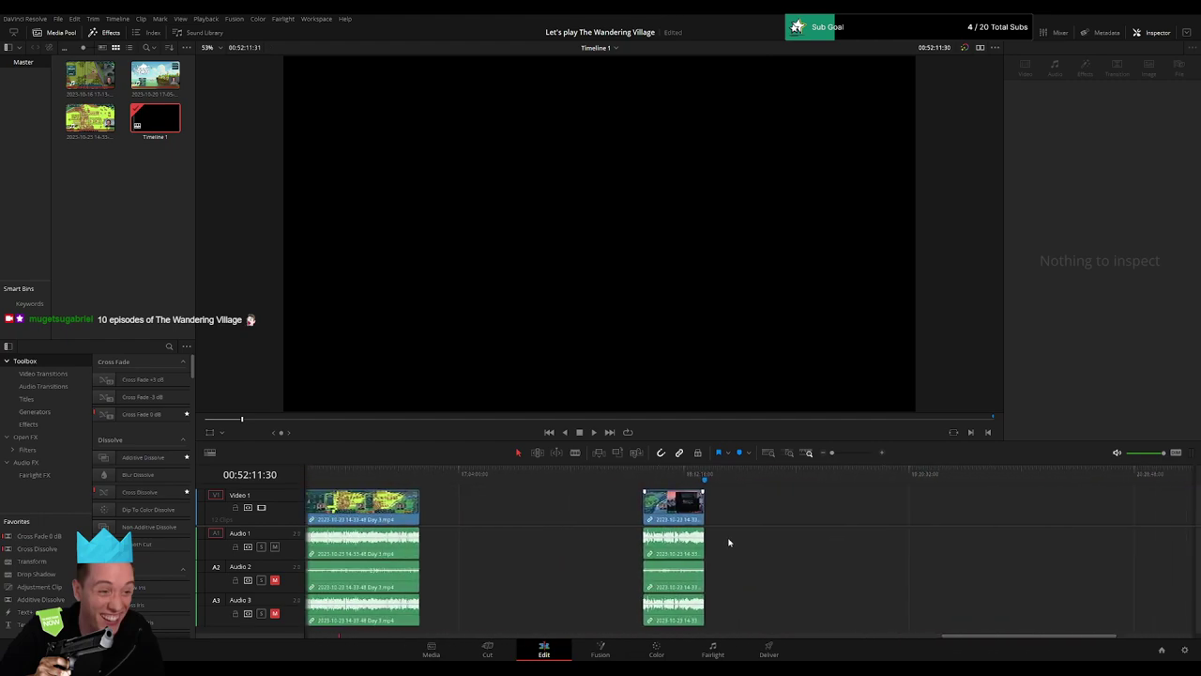
scroll(1032, 549, "left", 5)
scroll(910, 559, "left", 3)
scroll(910, 559, "left", 5)
scroll(541, 555, "left", 5)
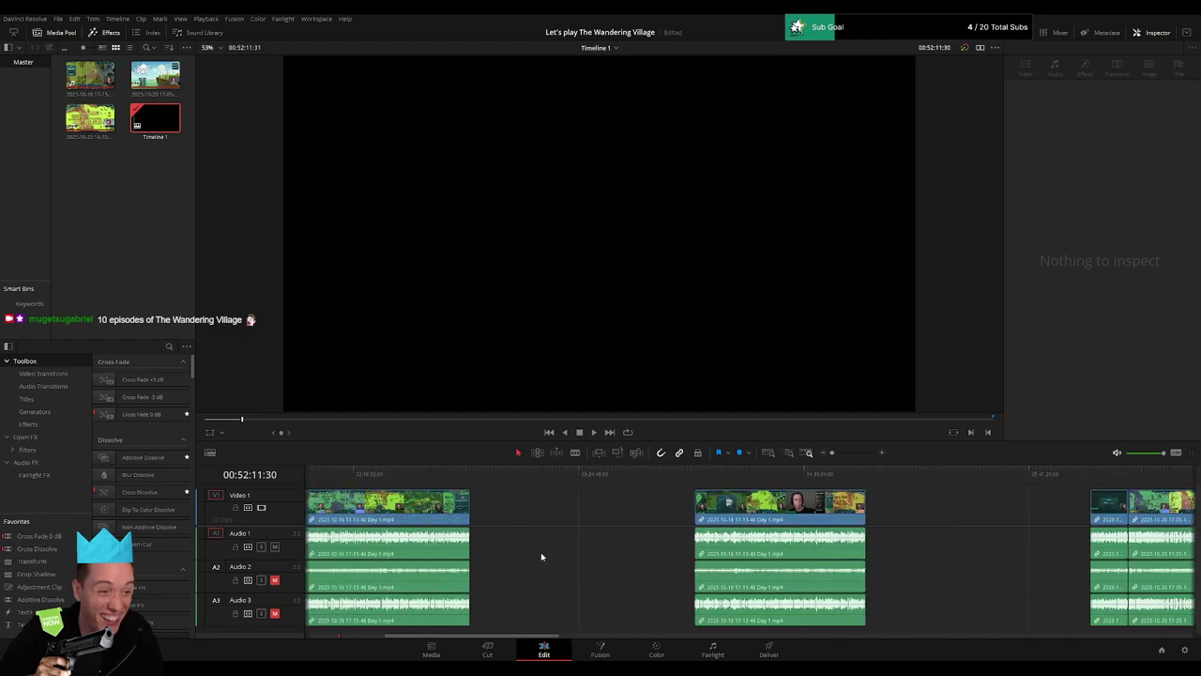
scroll(1042, 573, "left", 3)
left_click(776, 650)
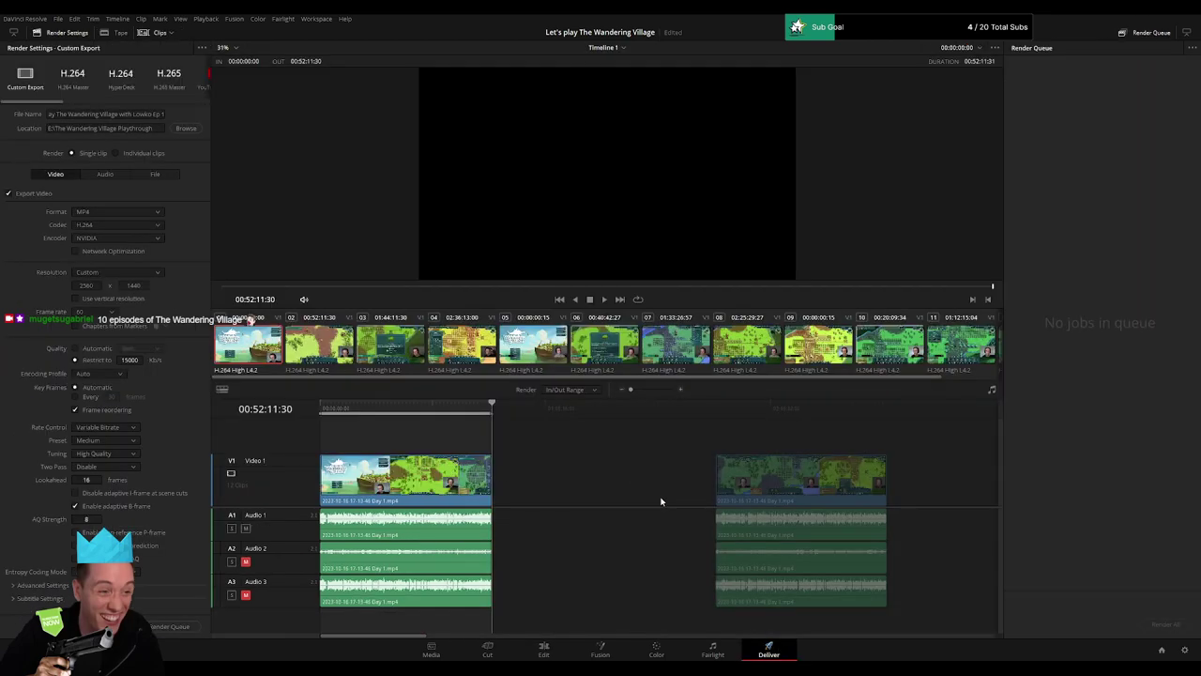
Step: Queue the Ep 1 job, then queue an Ep 2 job for 02:00:00:00–02:52:00:00
left_click(170, 626)
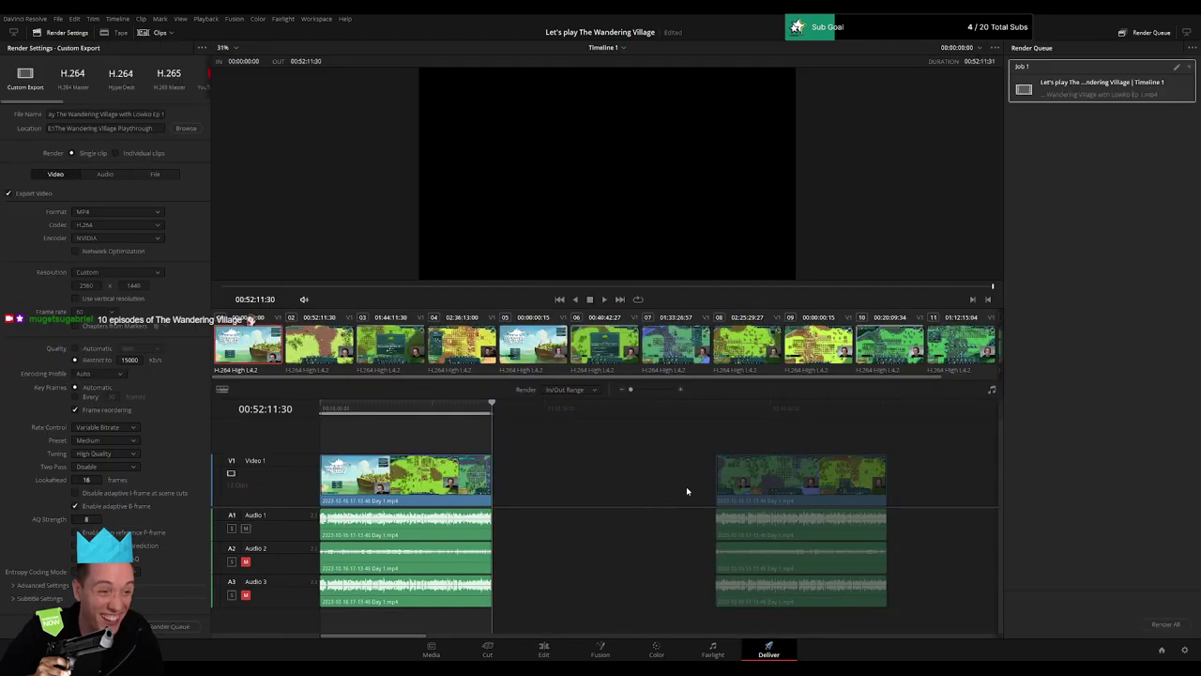
scroll(586, 474, "right", 7)
scroll(586, 474, "right", 1)
left_click(560, 416)
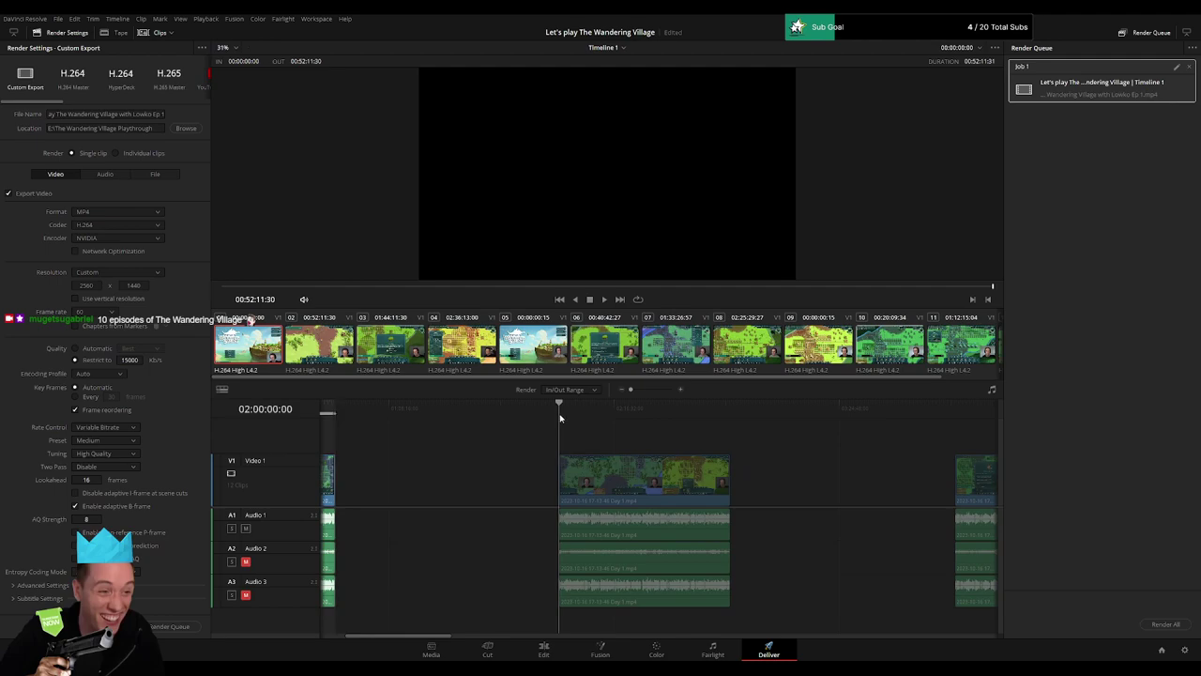
key("i")
scroll(656, 448, "right", 6)
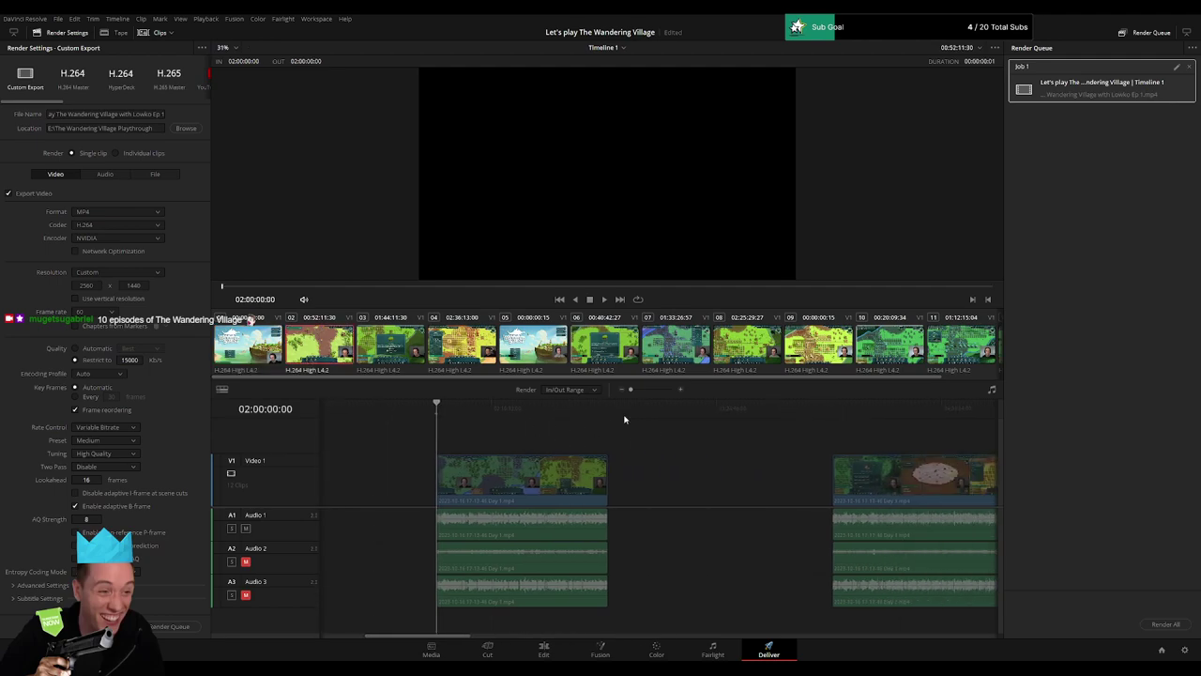
left_click(625, 415)
key("o")
left_click(159, 114)
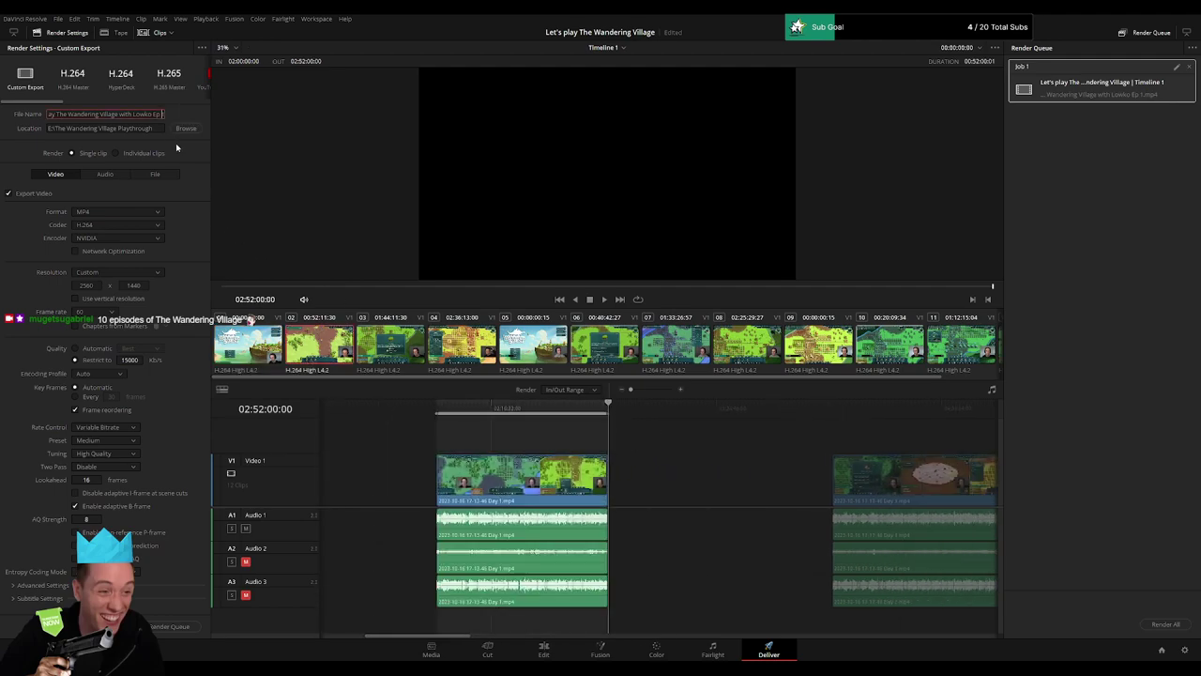
type("2")
left_click(169, 626)
Step: Queue an Ep 3 job covering 04:00:00:00 to 04:52:01:30
scroll(574, 485, "right", 5)
scroll(566, 437, "right", 2)
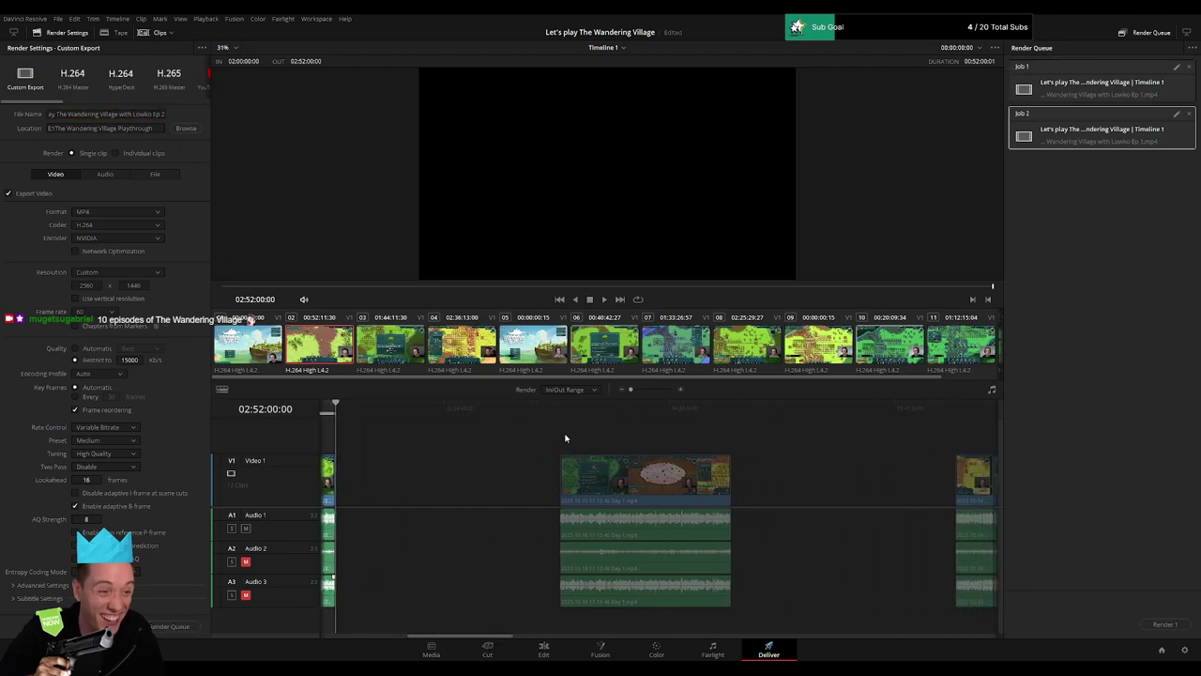
left_click(559, 410)
key("i")
scroll(617, 415, "right", 2)
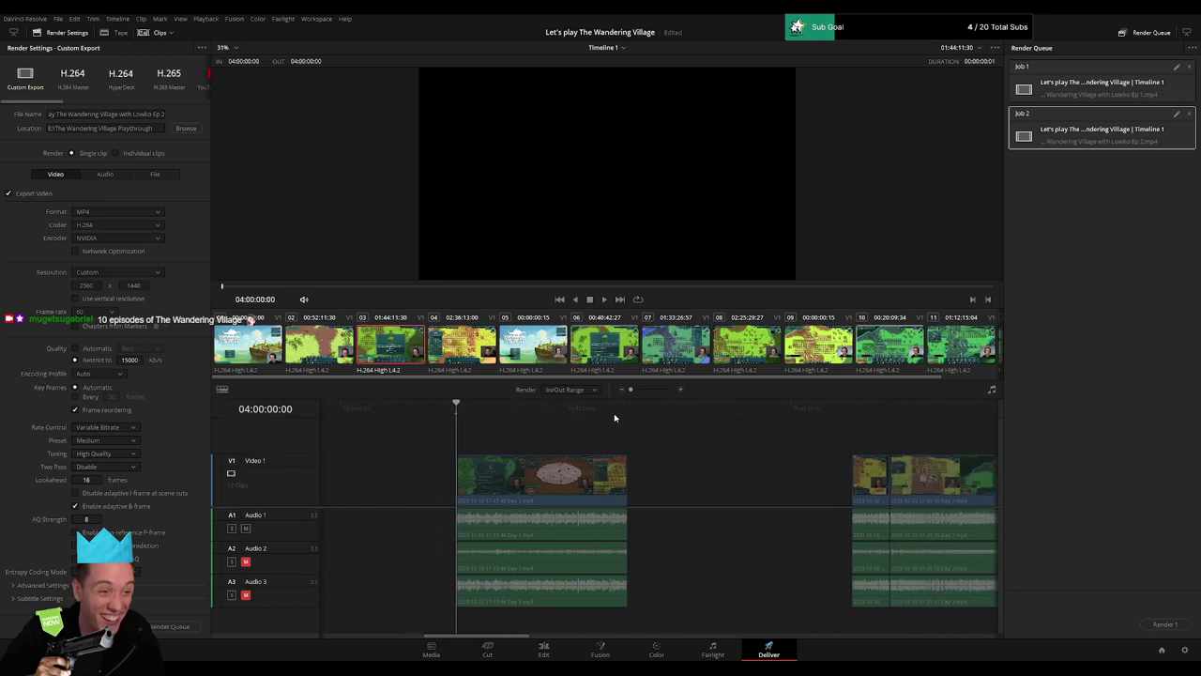
left_click(628, 410)
key("o")
left_click(160, 114)
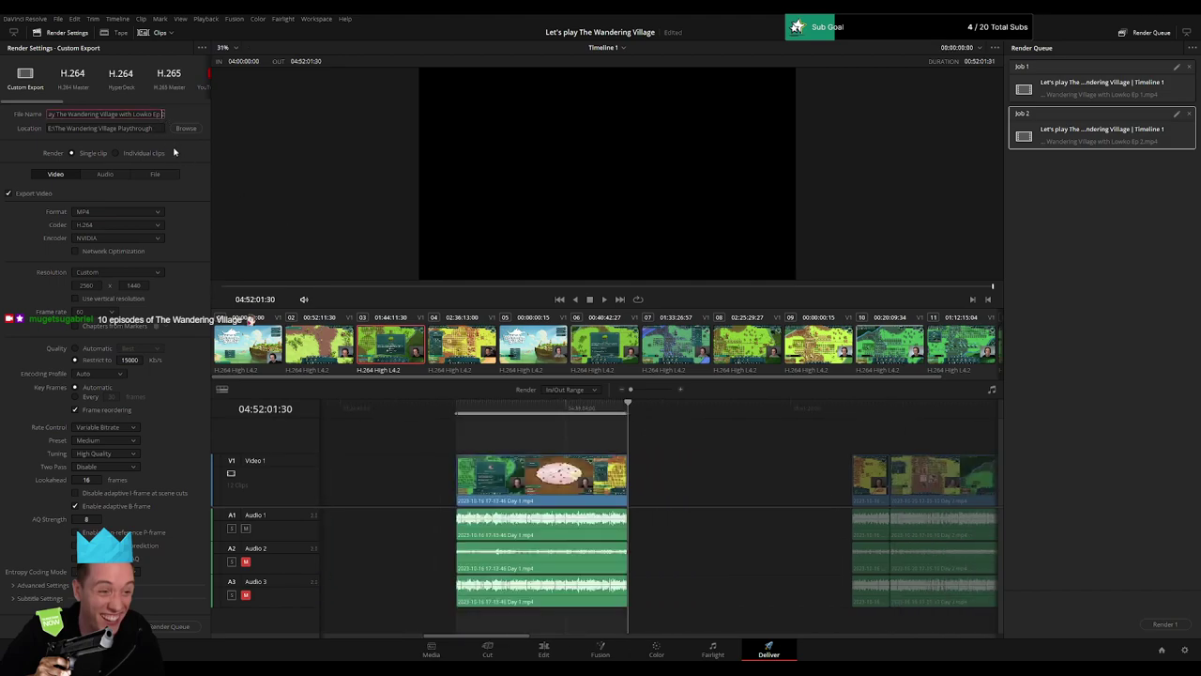
key("BackSpace")
type("3")
left_click(170, 626)
scroll(619, 469, "right", 3)
scroll(495, 456, "right", 3)
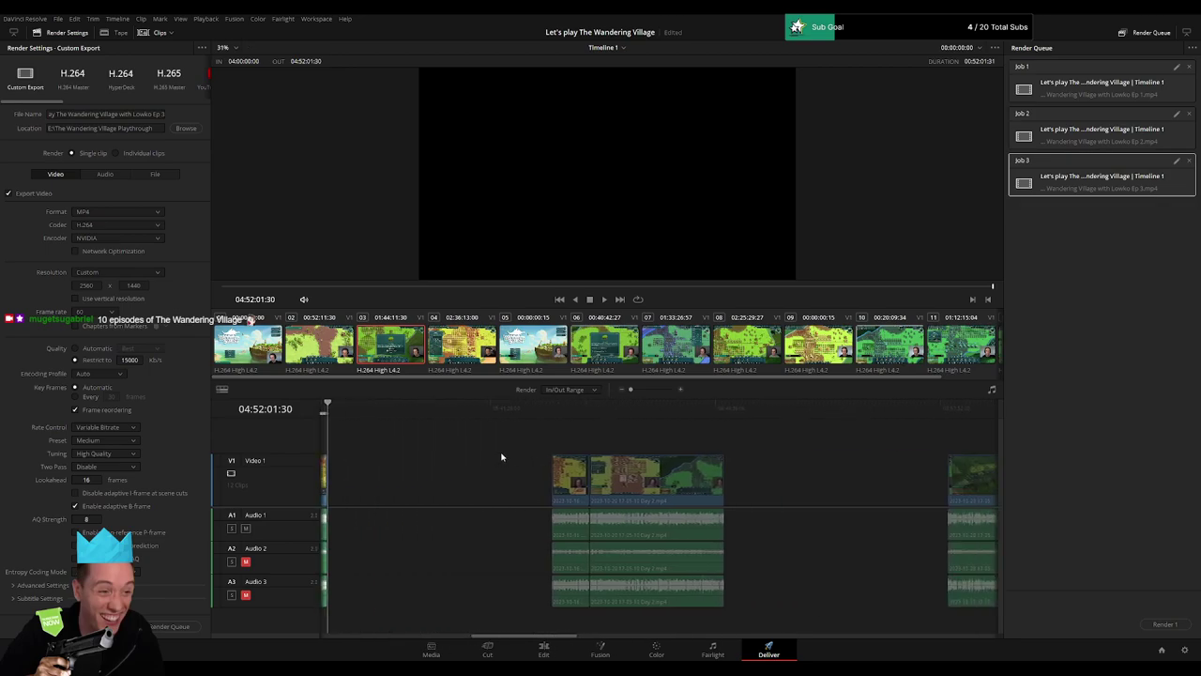
Step: Queue an Ep 4 job with its Out point at 06:52:15:00
scroll(595, 441, "right", 1)
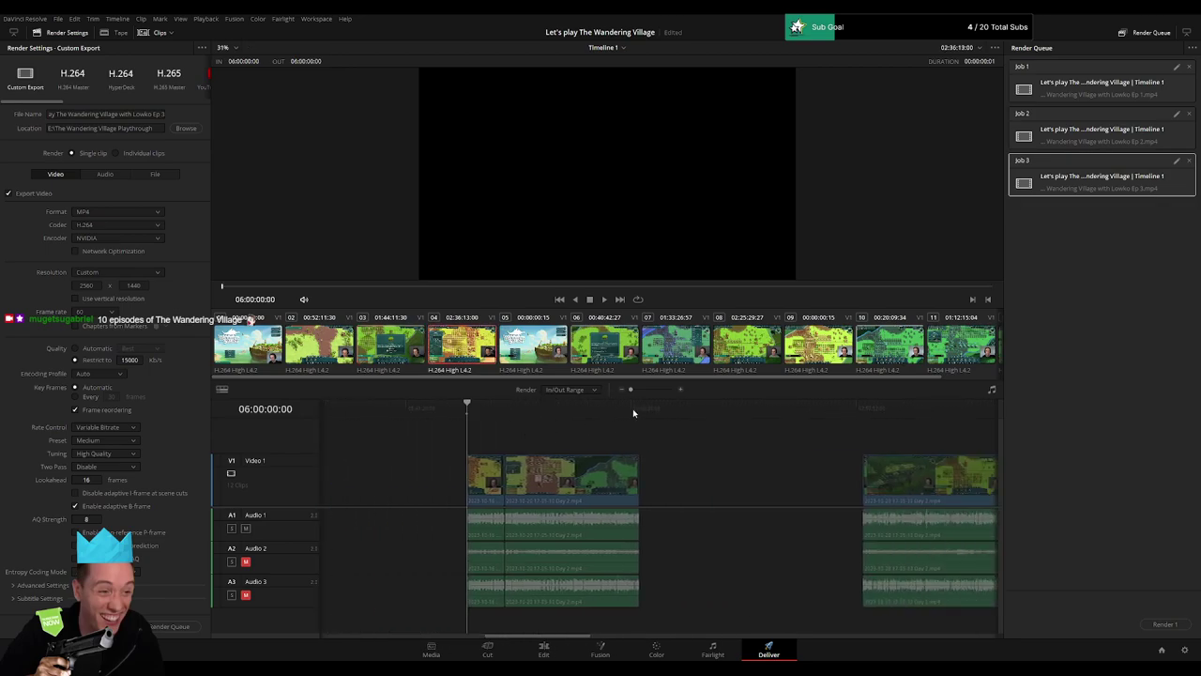
left_click(640, 409)
key("o")
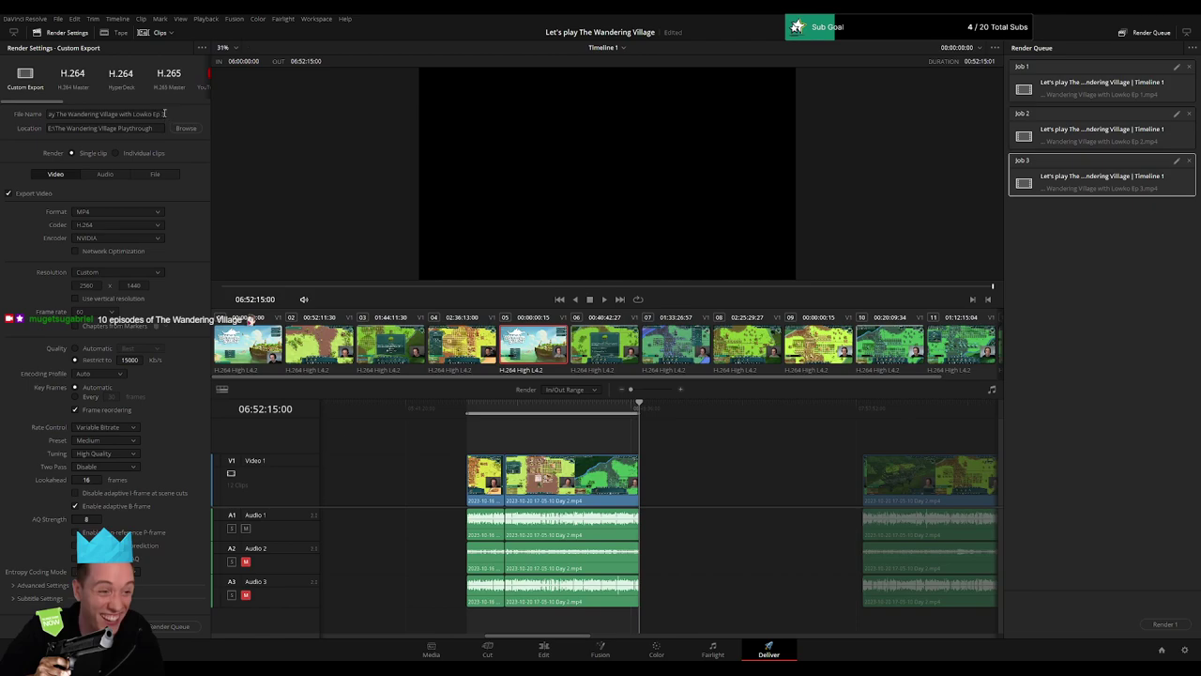
left_click(165, 114)
key("BackSpace")
type("4")
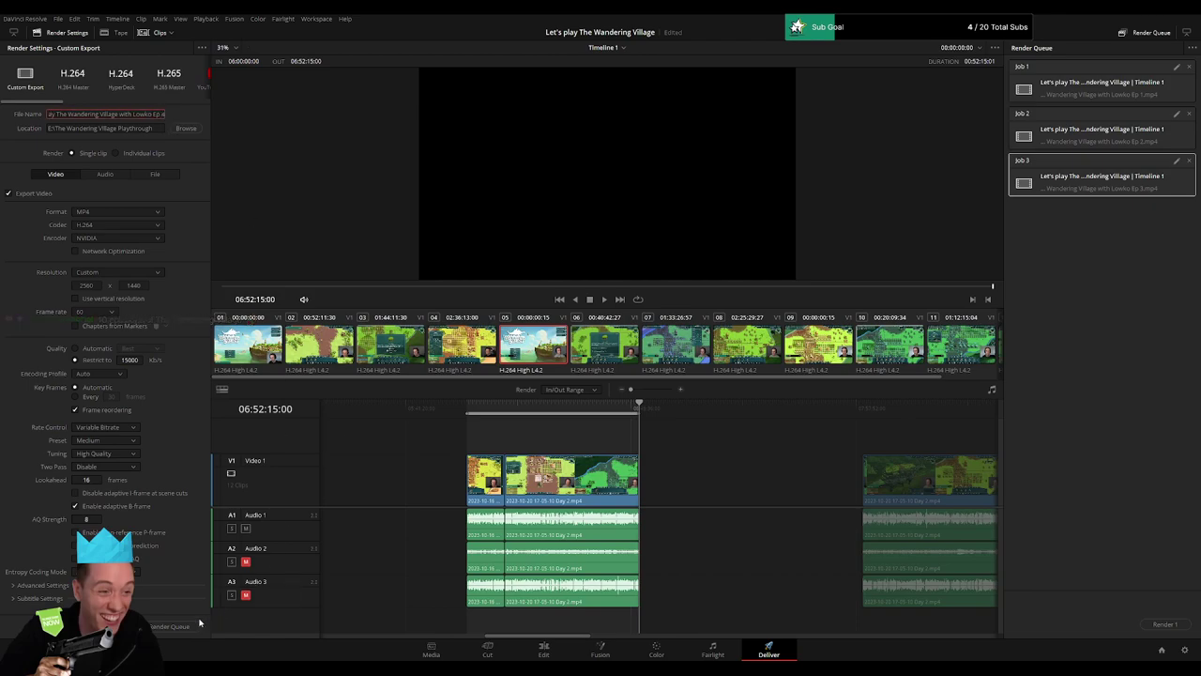
left_click(169, 626)
Step: Mark In and Out on the next clip and queue it as Ep 5
scroll(675, 469, "right", 3)
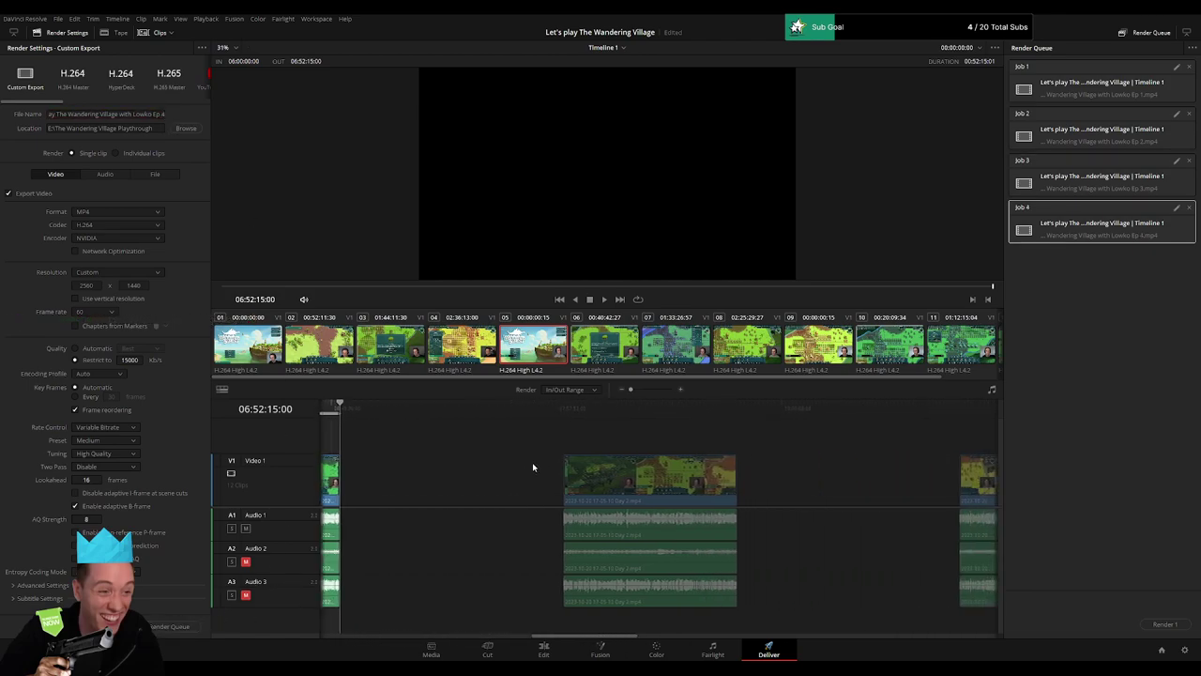
left_click(568, 413)
scroll(535, 419, "right", 2)
key("Down")
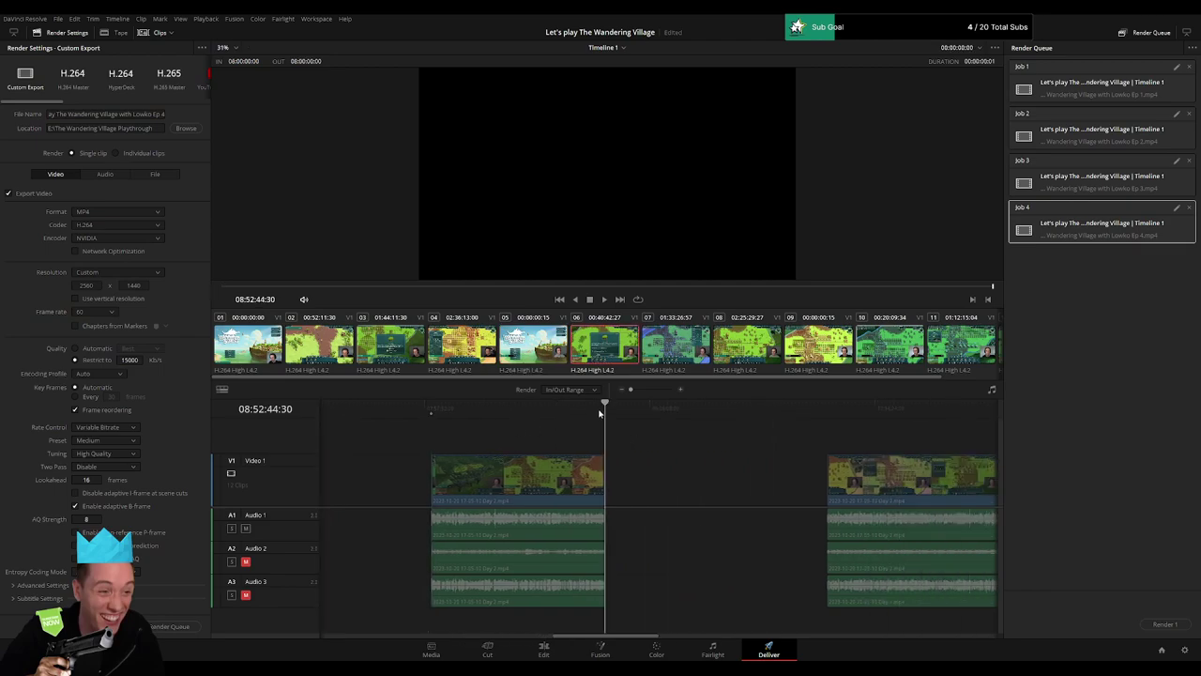
key("o")
left_click(165, 115)
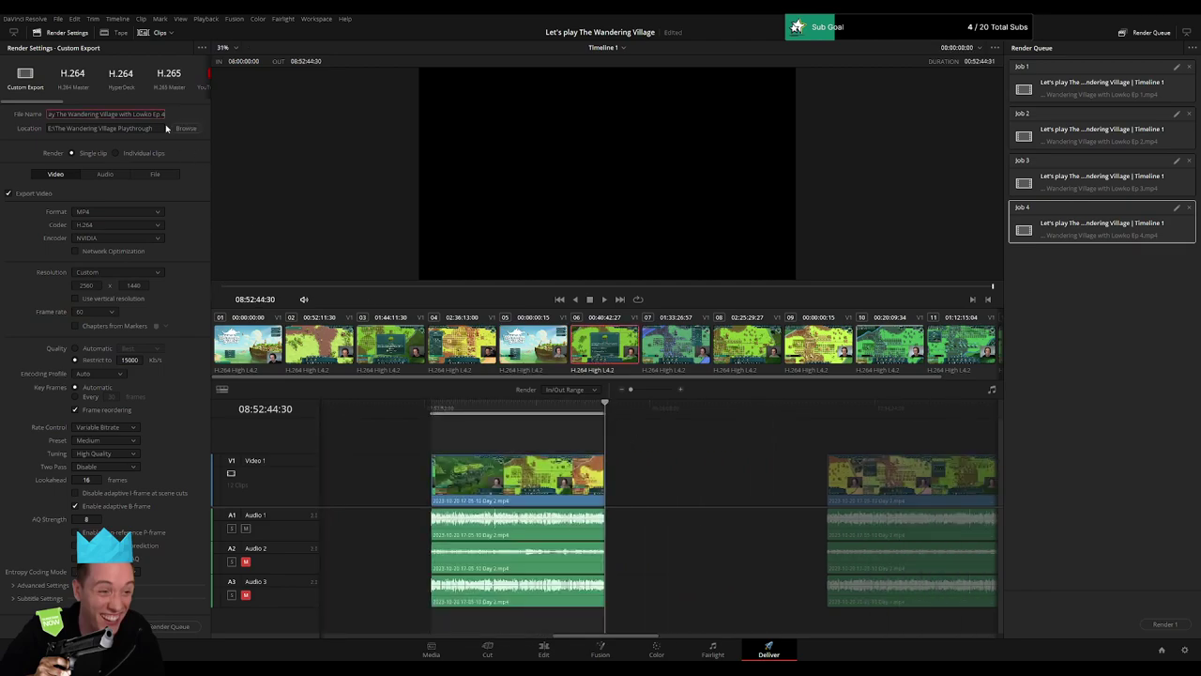
key("BackSpace")
type("5")
left_click(169, 626)
Step: Queue an Ep 6 job for the next clip, ending at 10:52:02:30
scroll(661, 476, "right", 2)
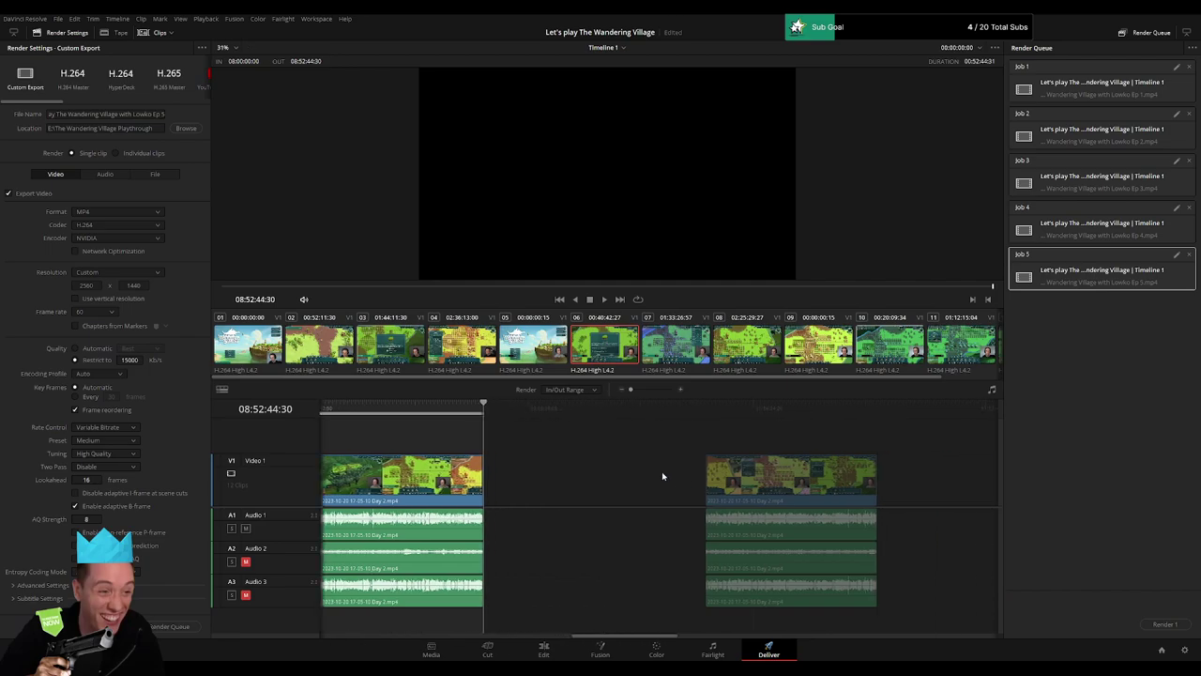
key("Down")
scroll(483, 439, "right", 3)
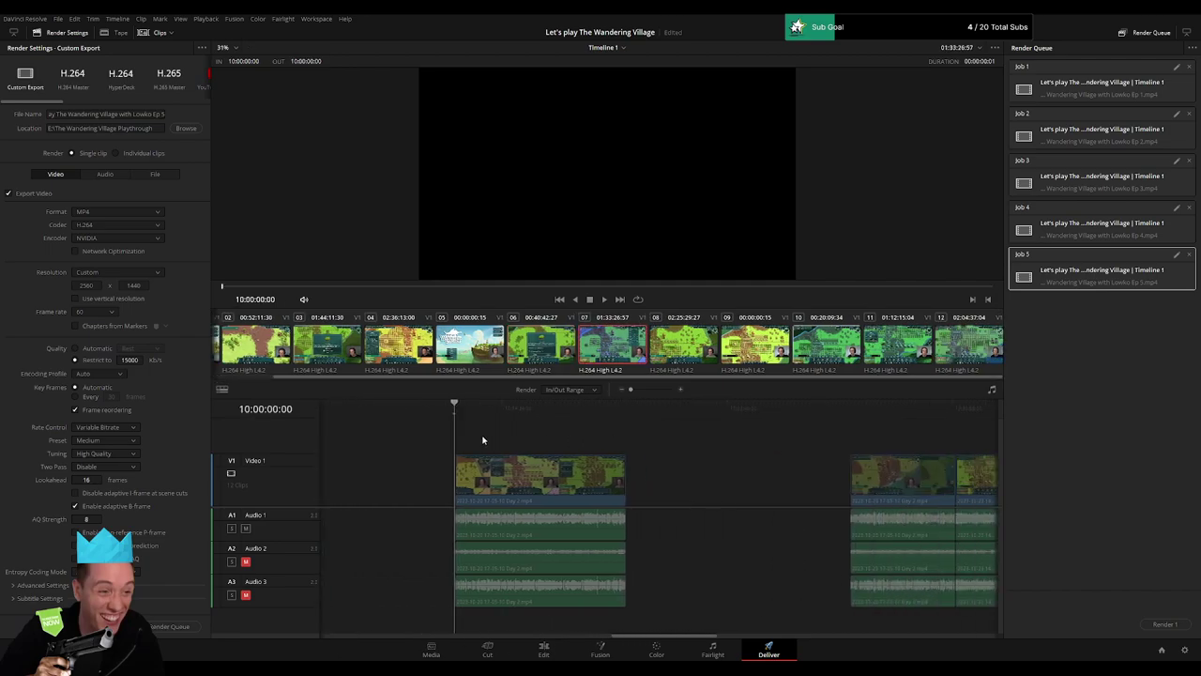
left_click_drag(602, 405, 593, 405)
key("o")
left_click(165, 117)
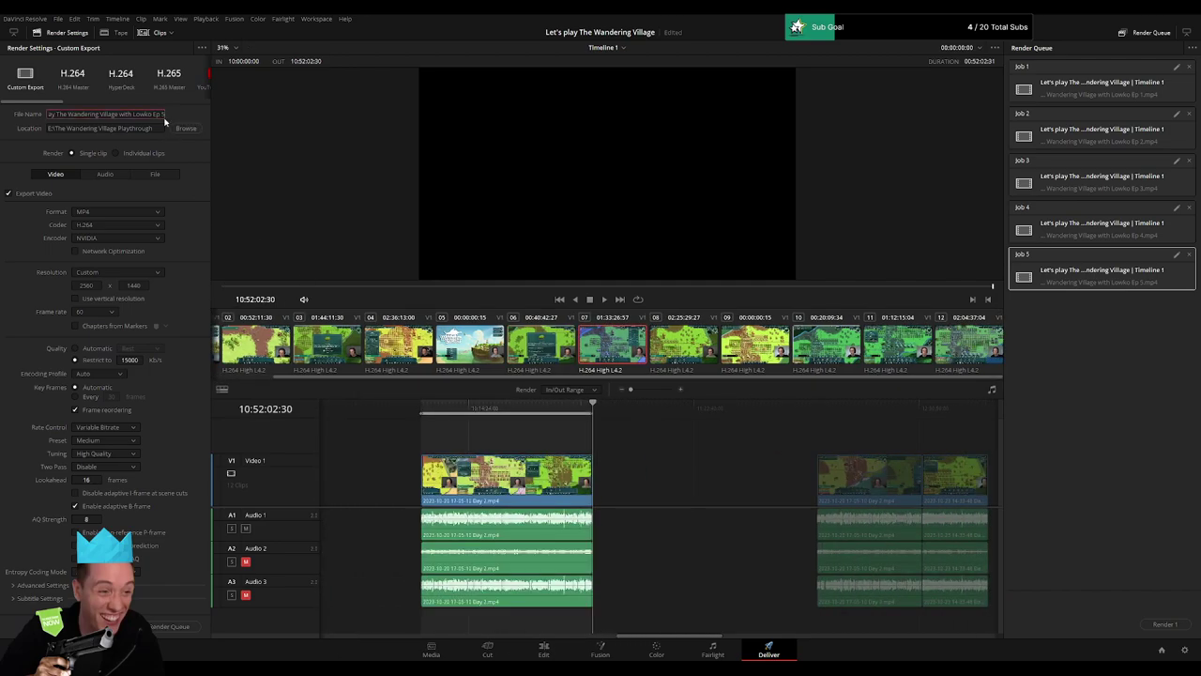
key("BackSpace")
type("6")
left_click(185, 624)
Step: Mark the next clip 12:00:00:00–12:52:03:00 and clear the old episode number from the file name
key("Down")
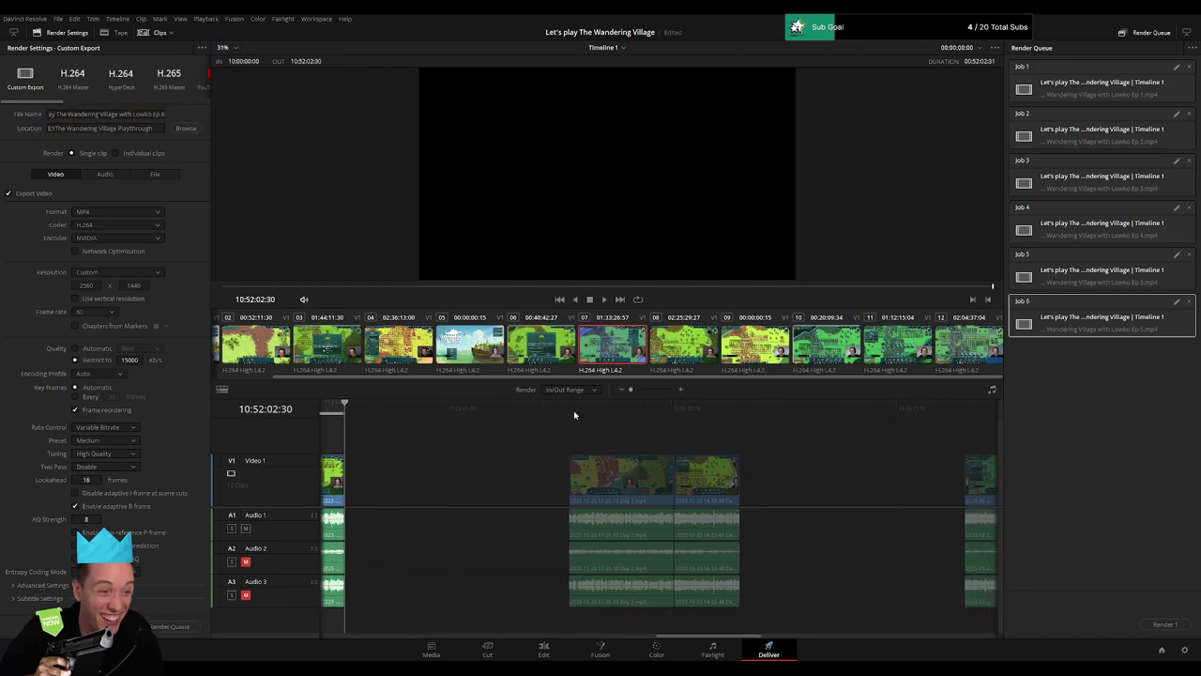
key("i")
key("Down")
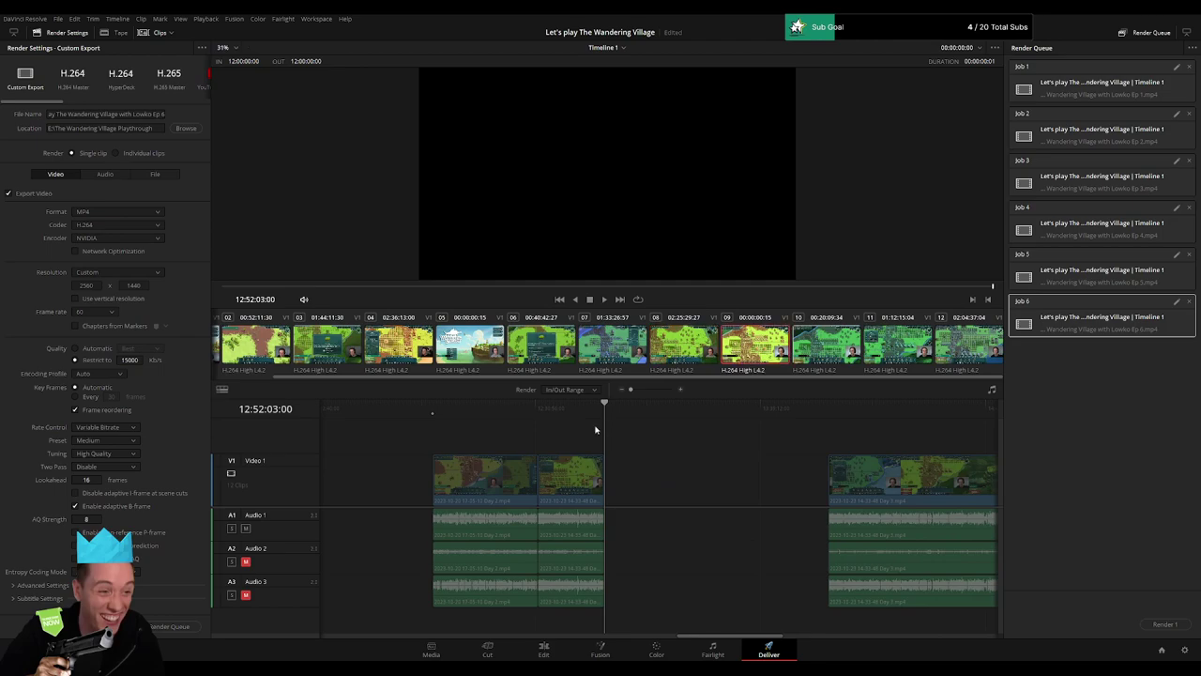
key("o")
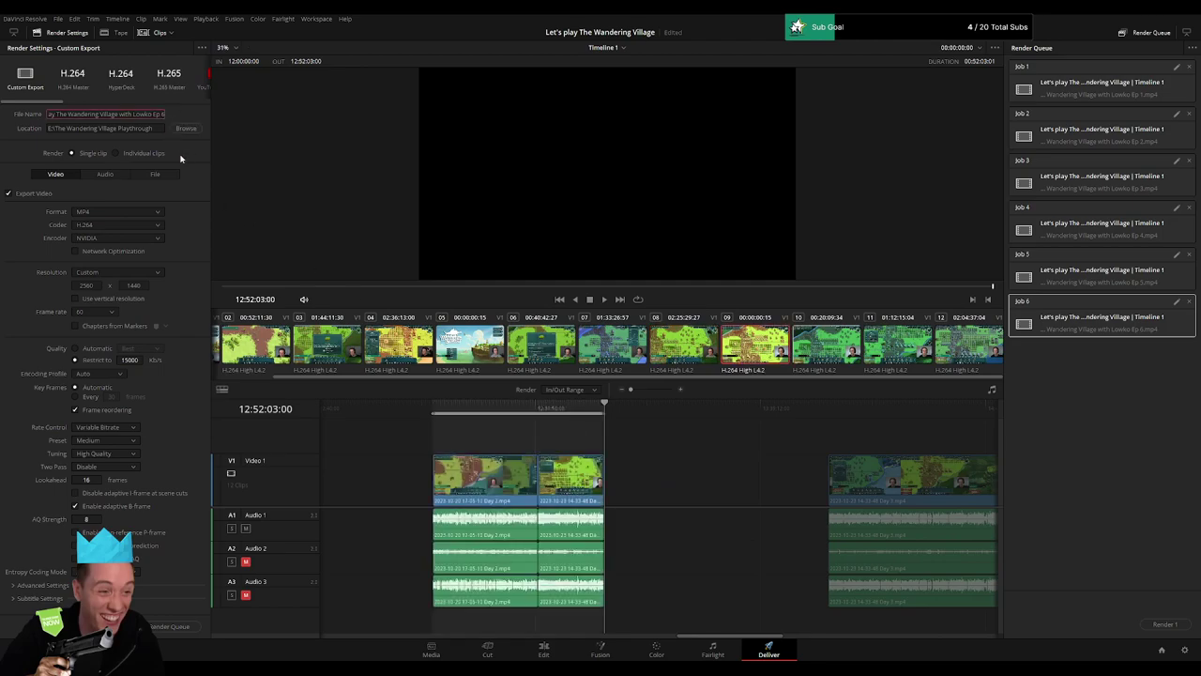
key("BackSpace")
Step: Queue the Ep 7 job, then queue Ep 8 with its Out point at 14:52:05:30
type("7")
left_click(169, 626)
scroll(694, 488, "right", 10)
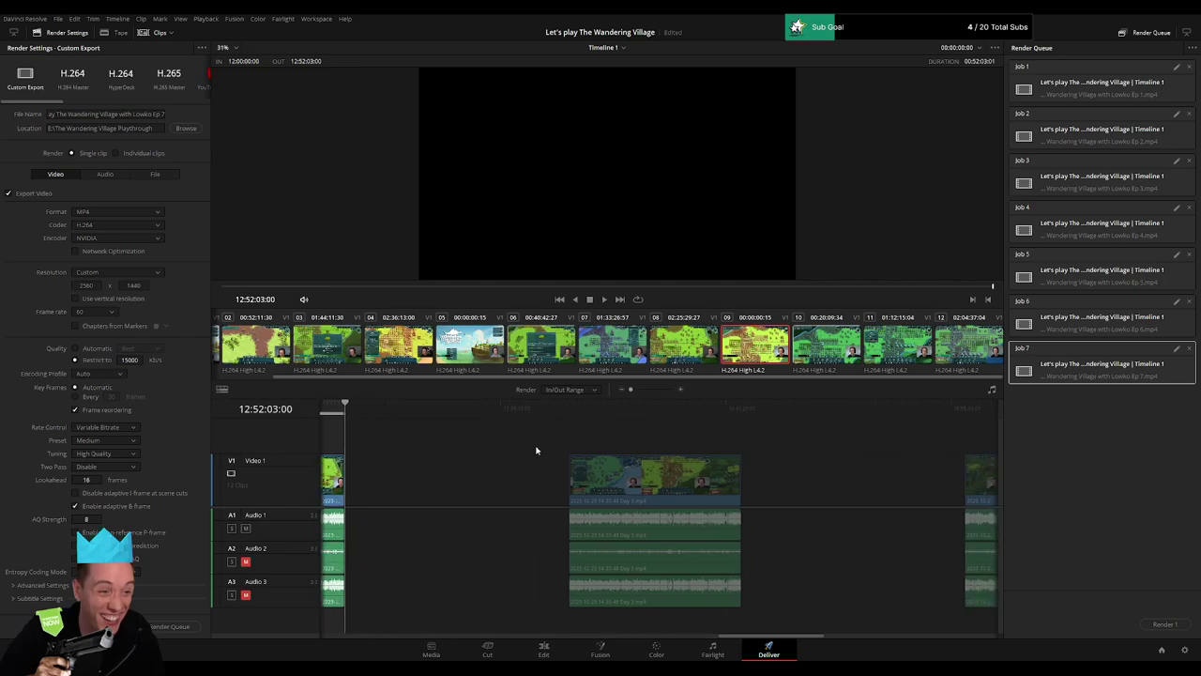
left_click(574, 409)
scroll(686, 447, "right", 3)
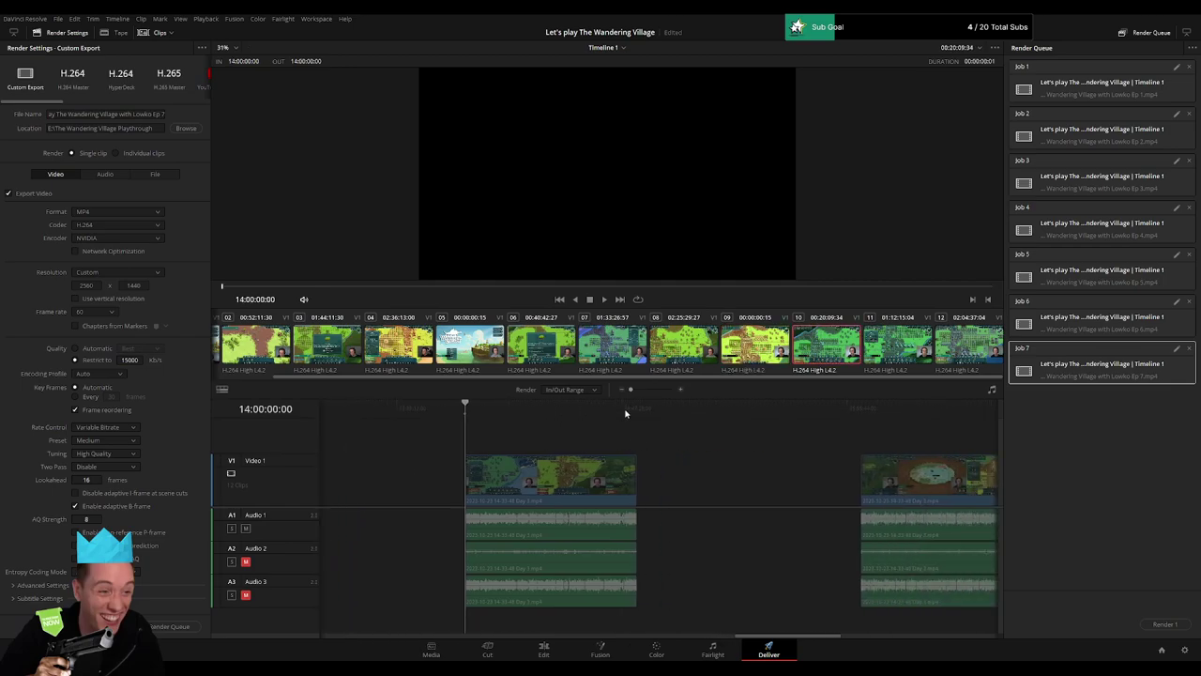
left_click(636, 409)
key("o")
left_click(164, 113)
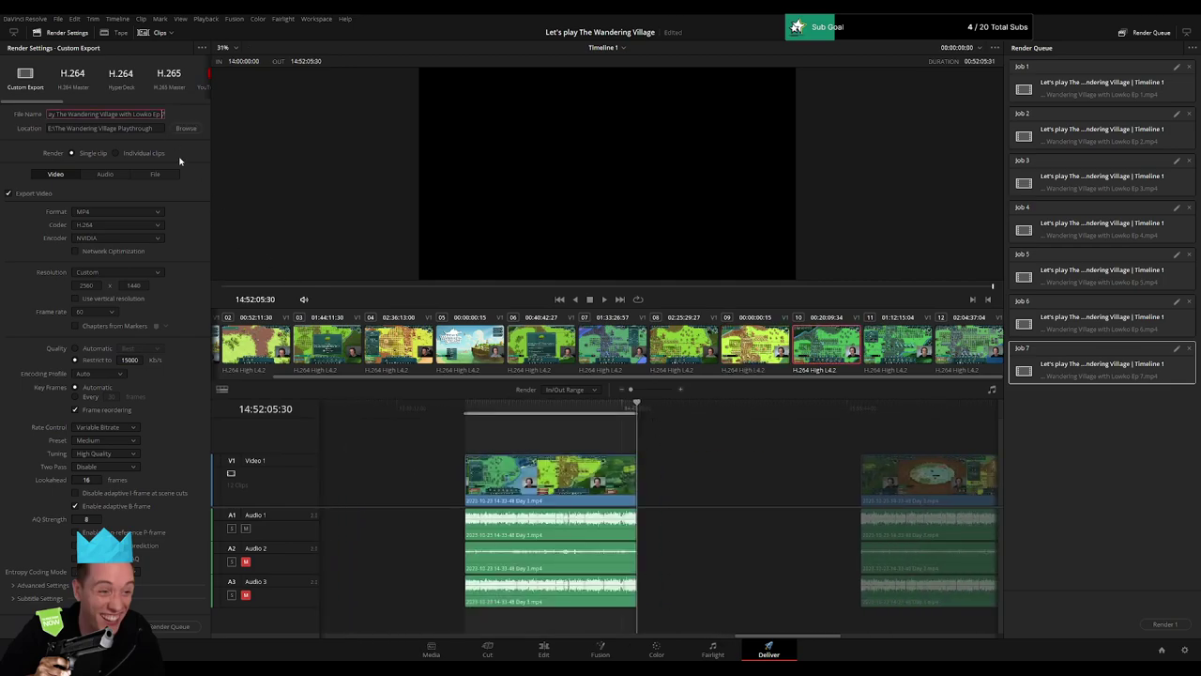
key("BackSpace")
type("8")
left_click(174, 626)
Step: Queue an Ep 9 job covering 16:00:00:00 to 16:52:22:00
scroll(638, 469, "right", 3)
scroll(498, 456, "right", 4)
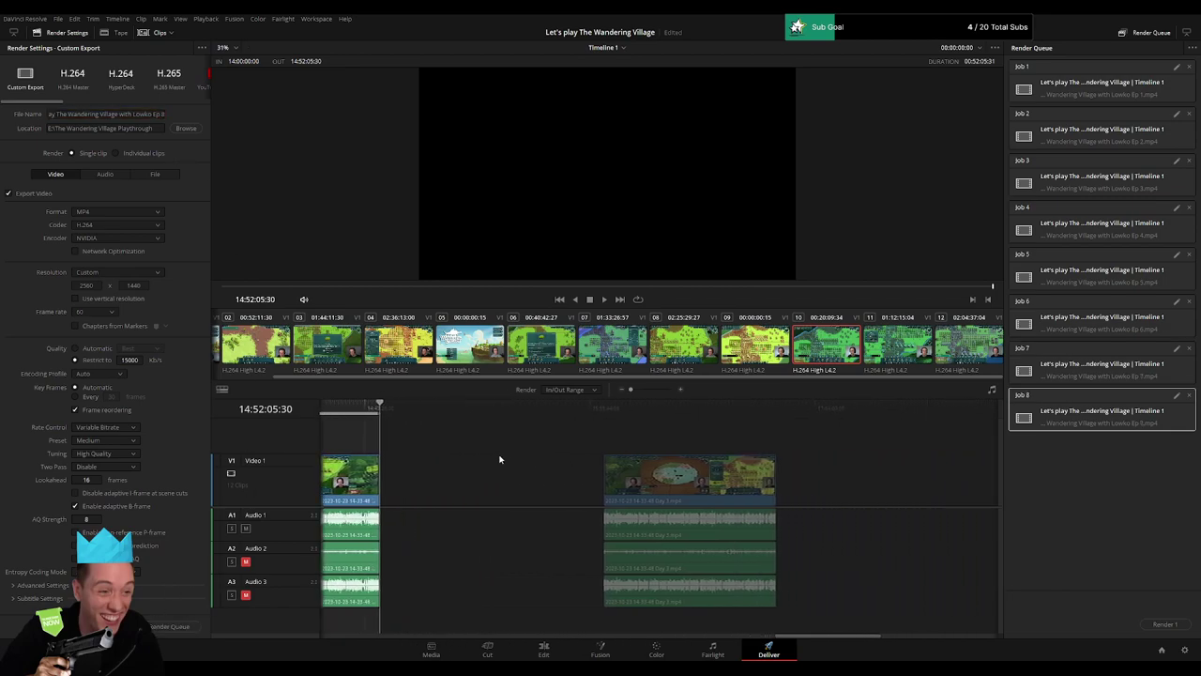
left_click(608, 409)
key("i")
scroll(720, 439, "right", 3)
left_click(559, 409)
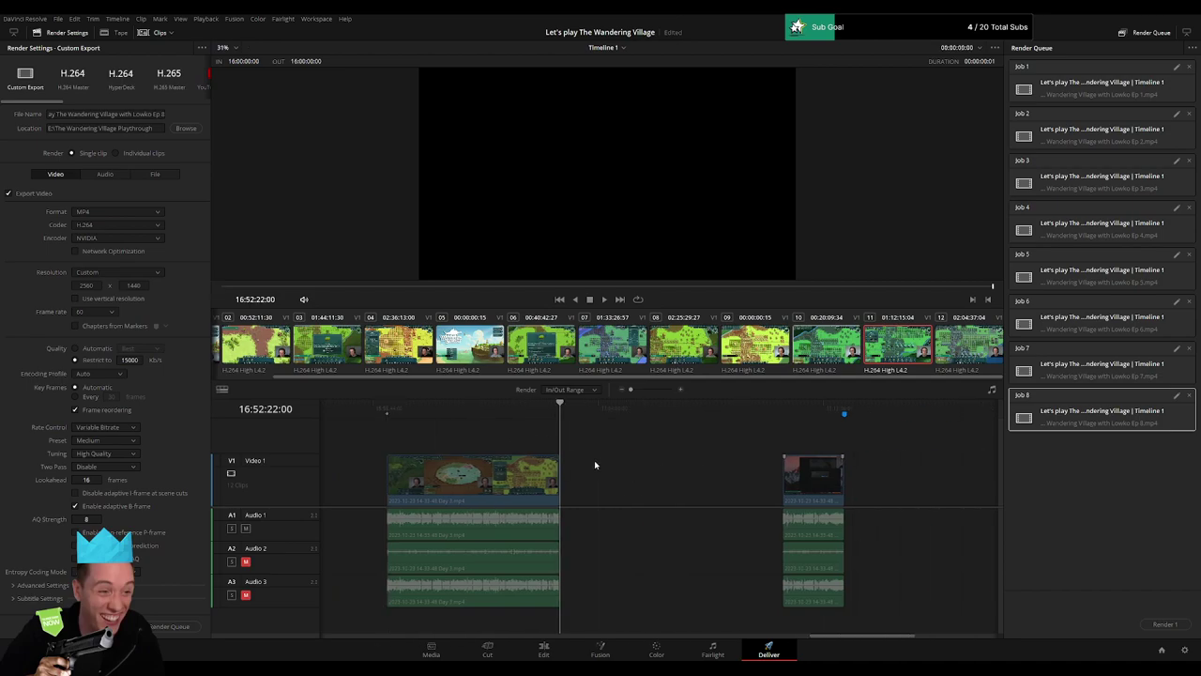
key("o")
left_click(166, 117)
key("BackSpace")
type("9")
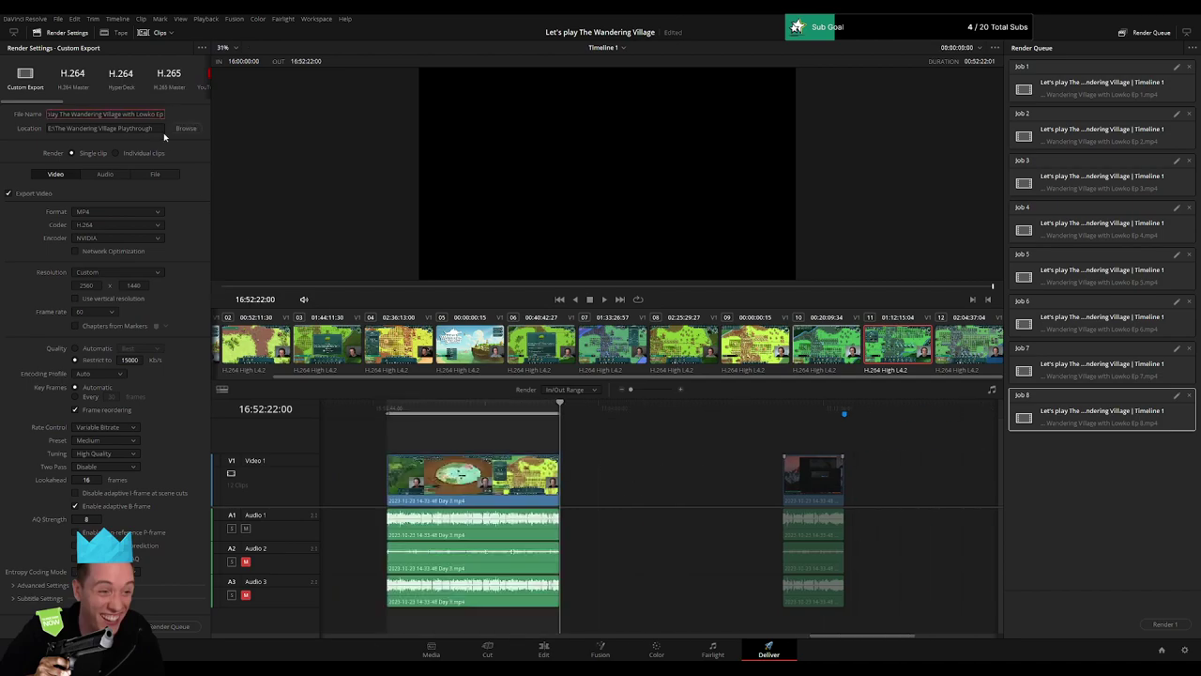
key("Return")
left_click(169, 626)
Step: Queue an Ep 10 job for the last clip, 18:00:00:00 to 18:18:37:59
scroll(741, 486, "right", 3)
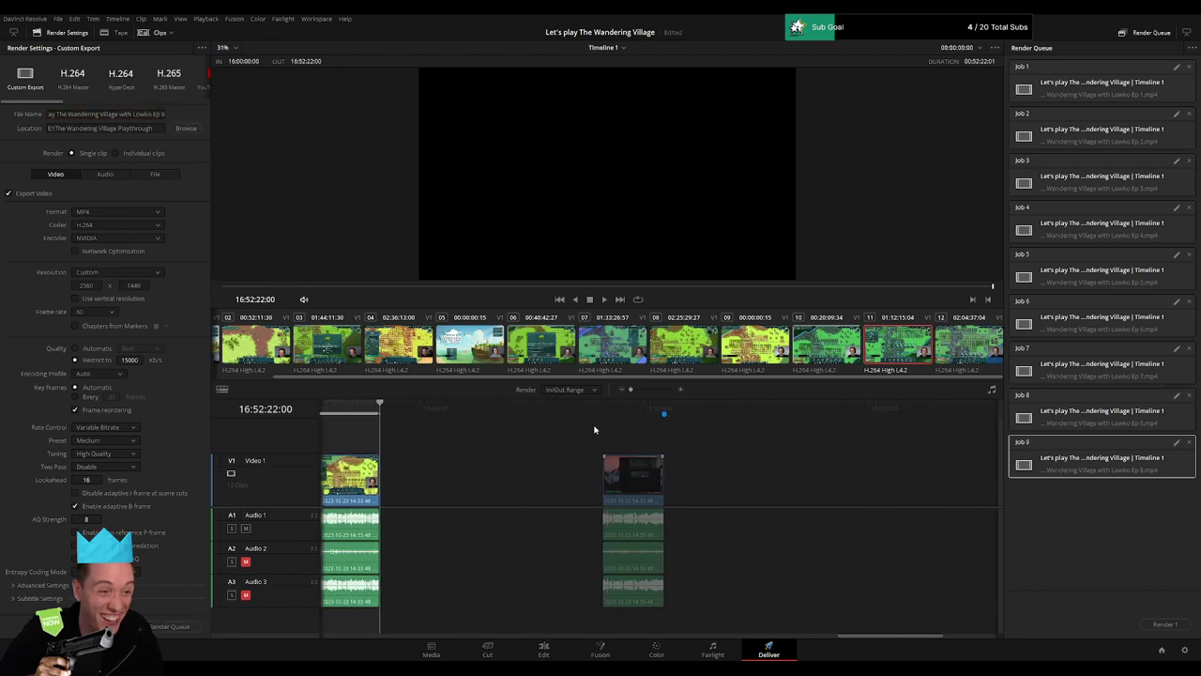
left_click(602, 409)
key("i")
left_click(700, 408)
left_click(664, 408)
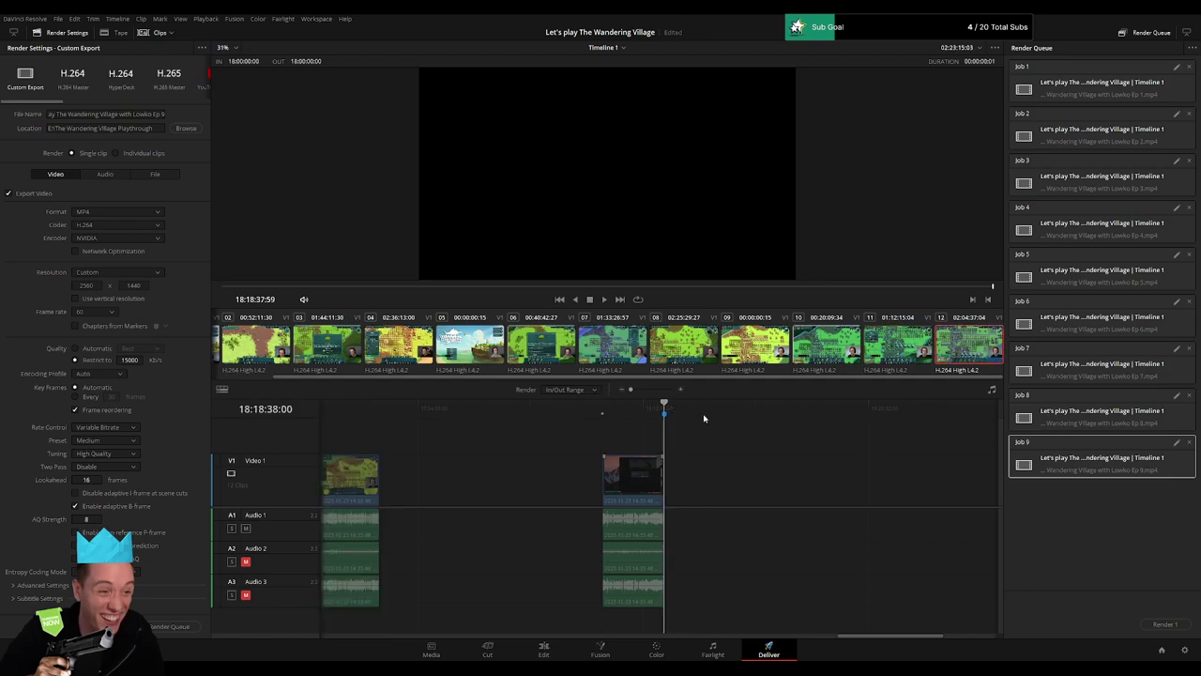
key("o")
left_click(164, 114)
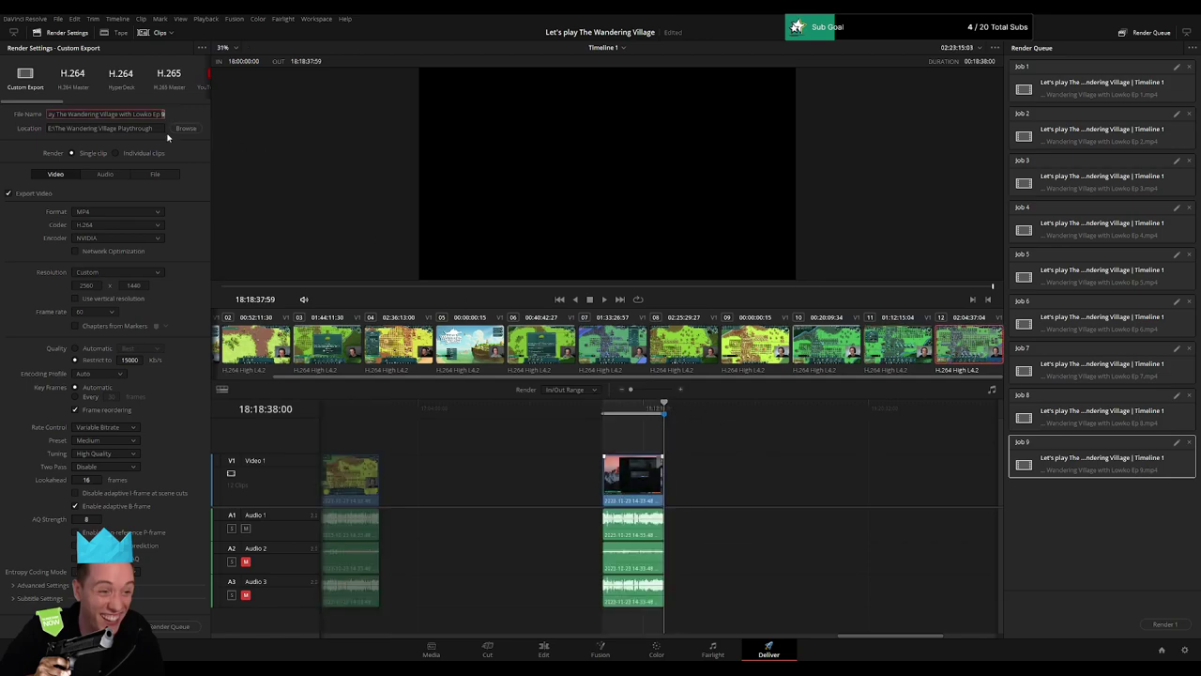
type("10")
left_click(187, 625)
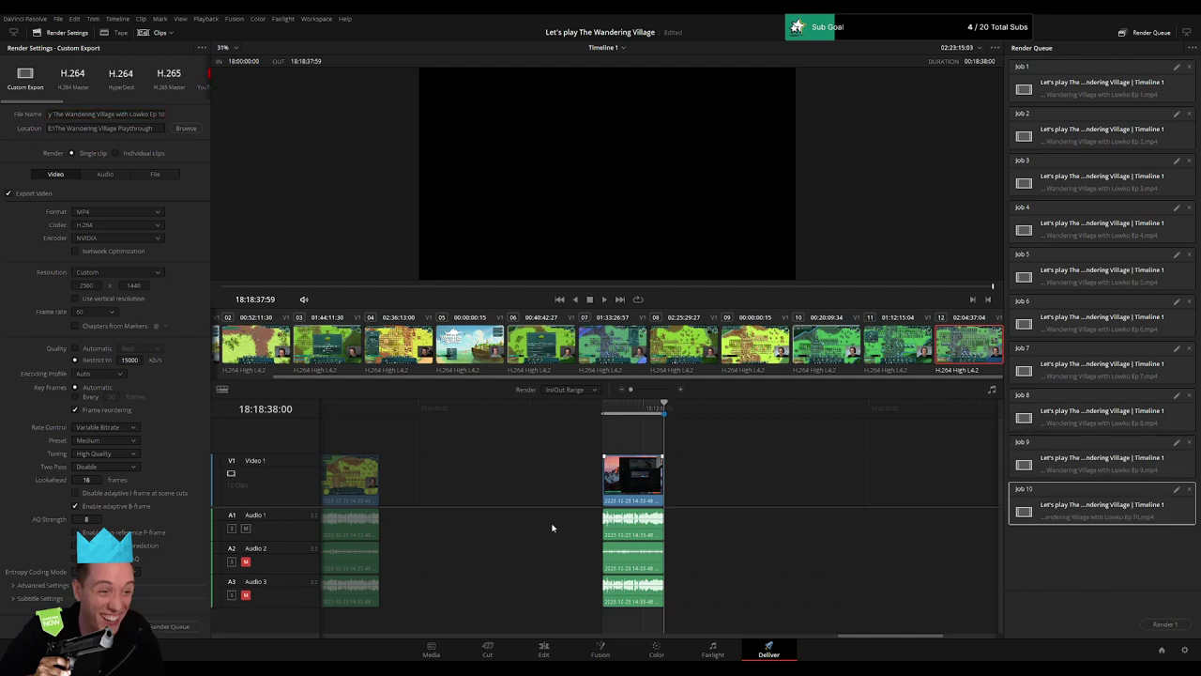